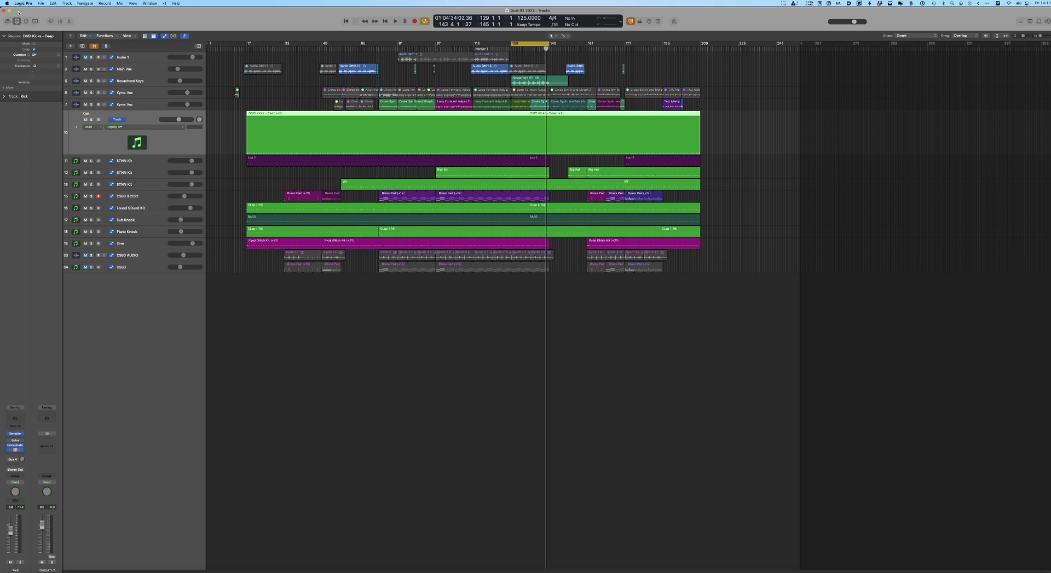
# Switch the project window to full screen and widen the inspector area beside the track headers
pyautogui.click(14, 12)
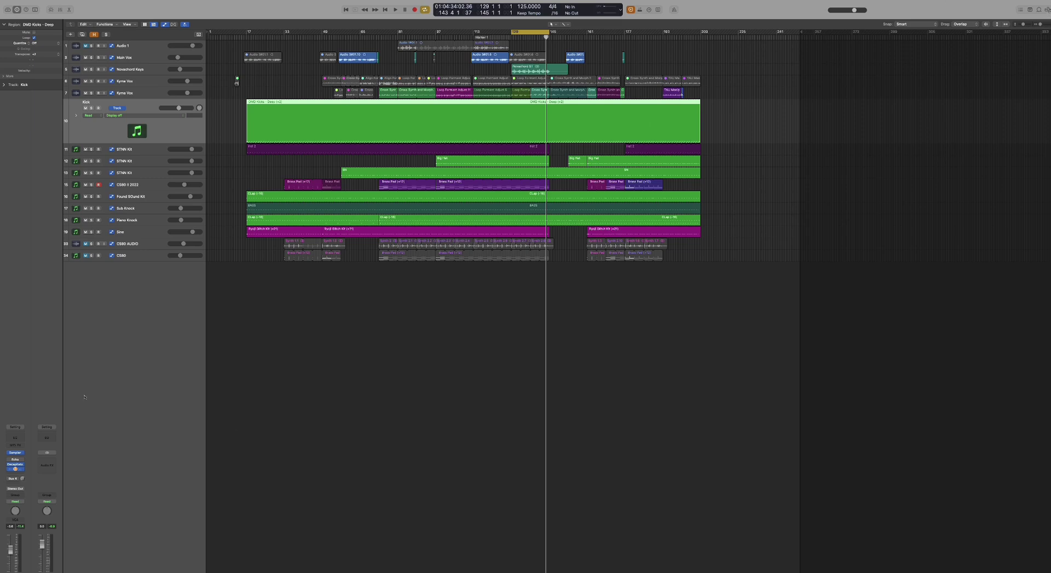
pyautogui.moveTo(63, 408); pyautogui.dragTo(168, 411)
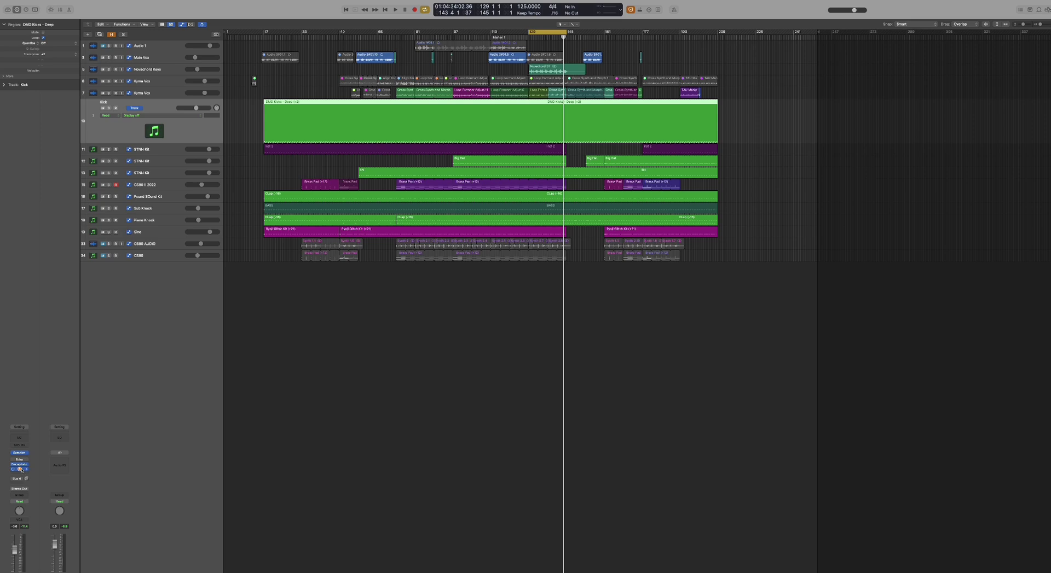
# Look over the mixer with wide channel strips, then hide it to return to the full arrangement
pyautogui.press('x')
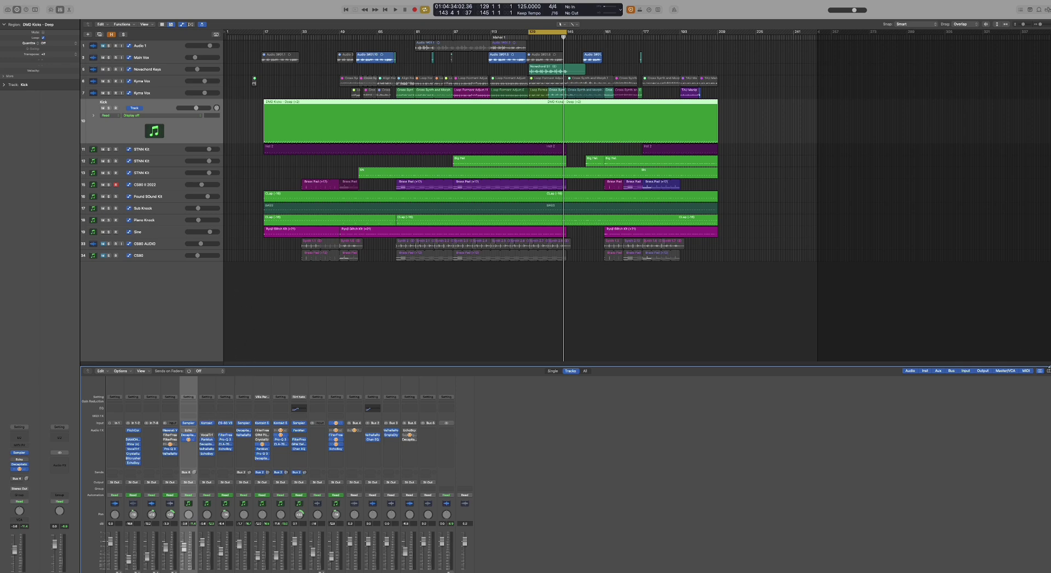
pyautogui.click(1047, 371)
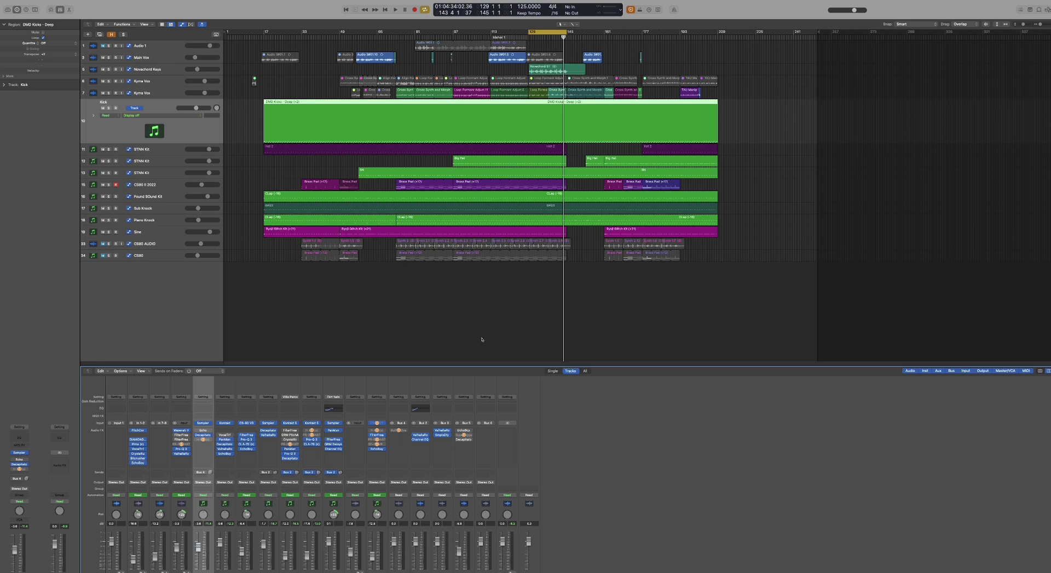
pyautogui.press('p')
pyautogui.press('p')
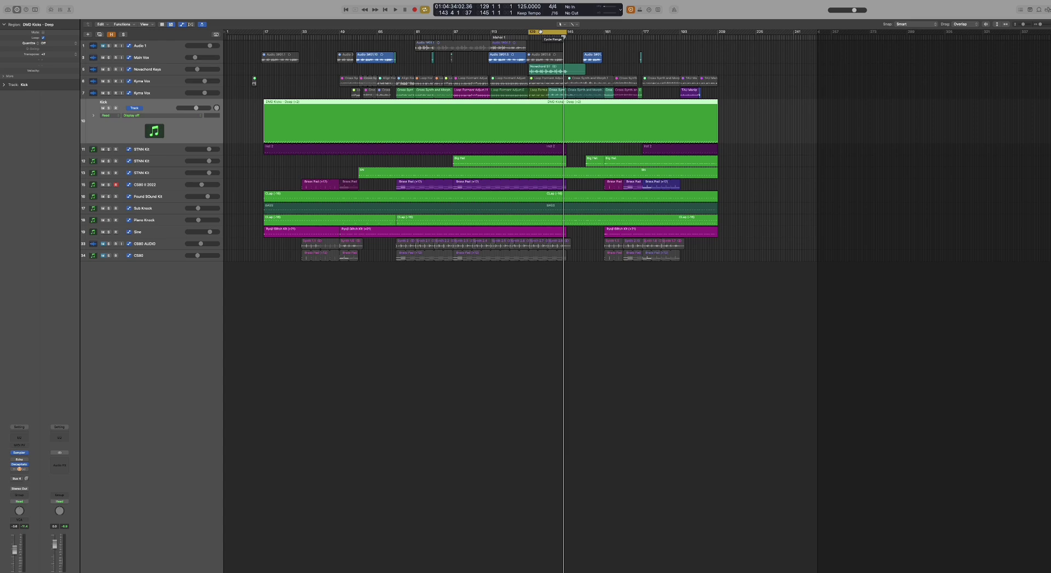
# Enlarge the lower Kyma Vox track (track 7) and examine its processed vocal regions along the arrangement
pyautogui.click(162, 93)
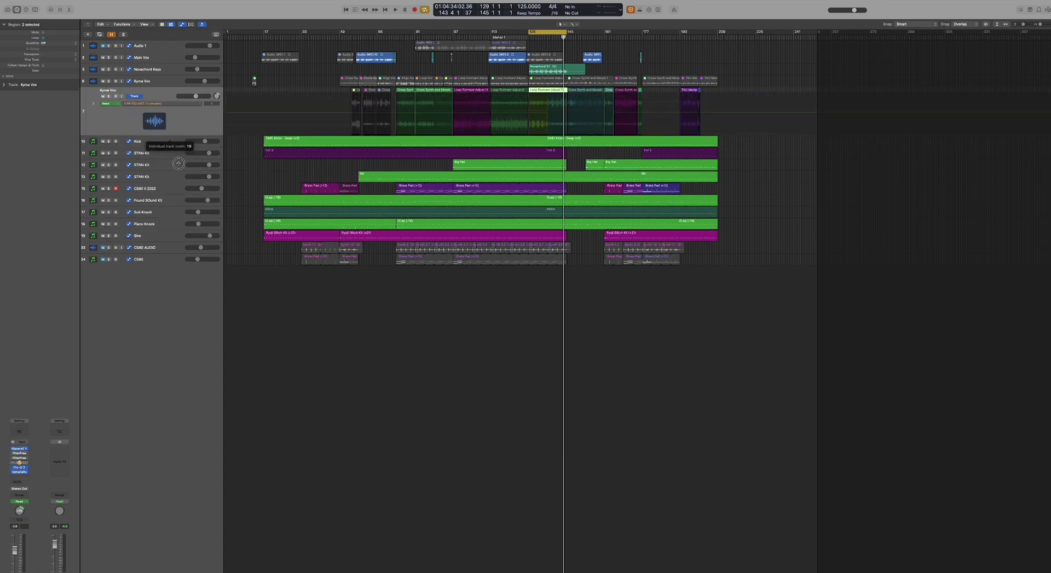
pyautogui.hotkey('ctrl', 'z')
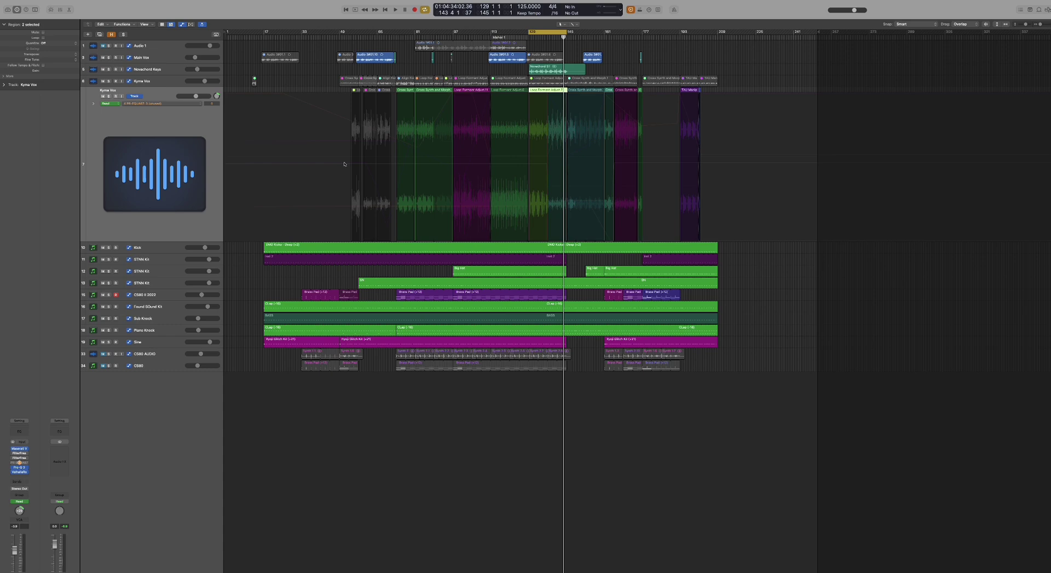
pyautogui.scroll(10, 344, 164)
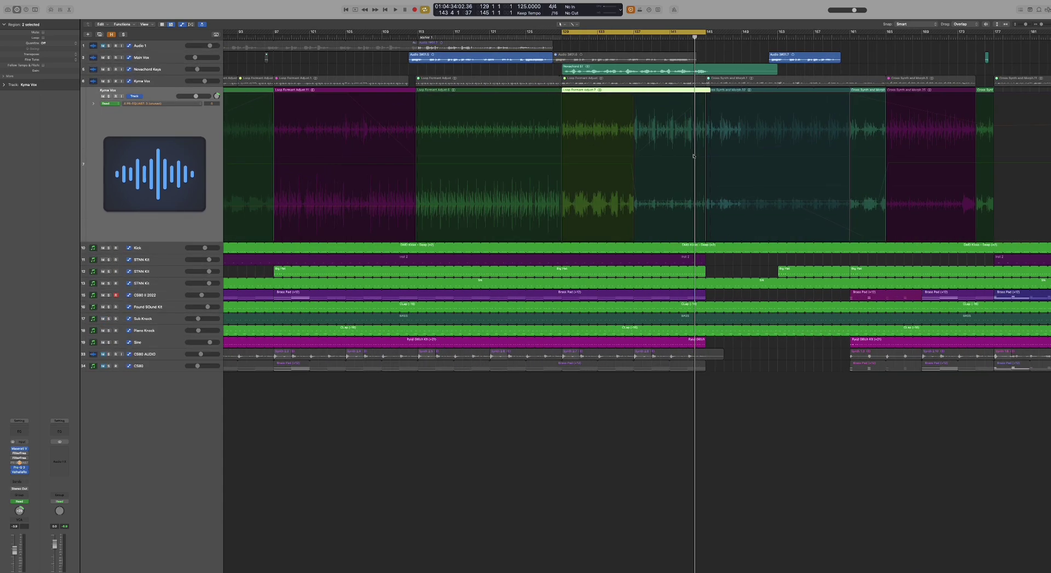
pyautogui.scroll(-1, 693, 156)
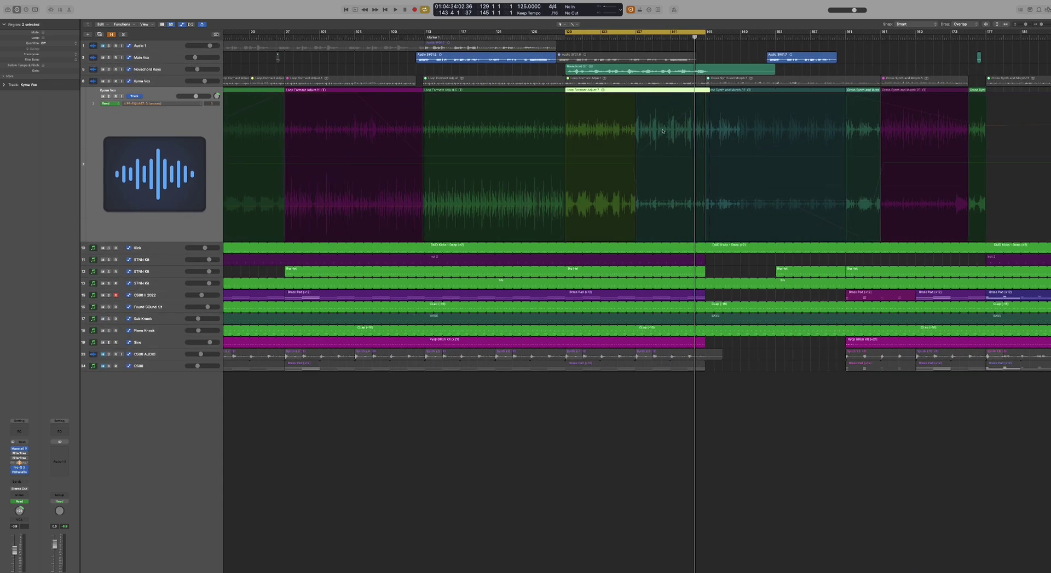
pyautogui.hscroll(-10, 662, 131)
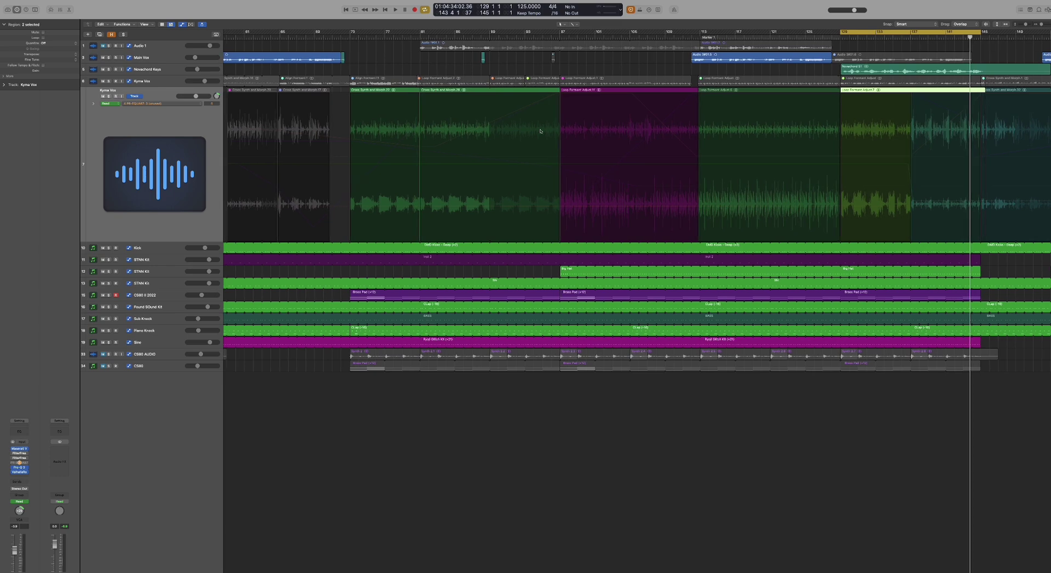
pyautogui.hscroll(20, 742, 128)
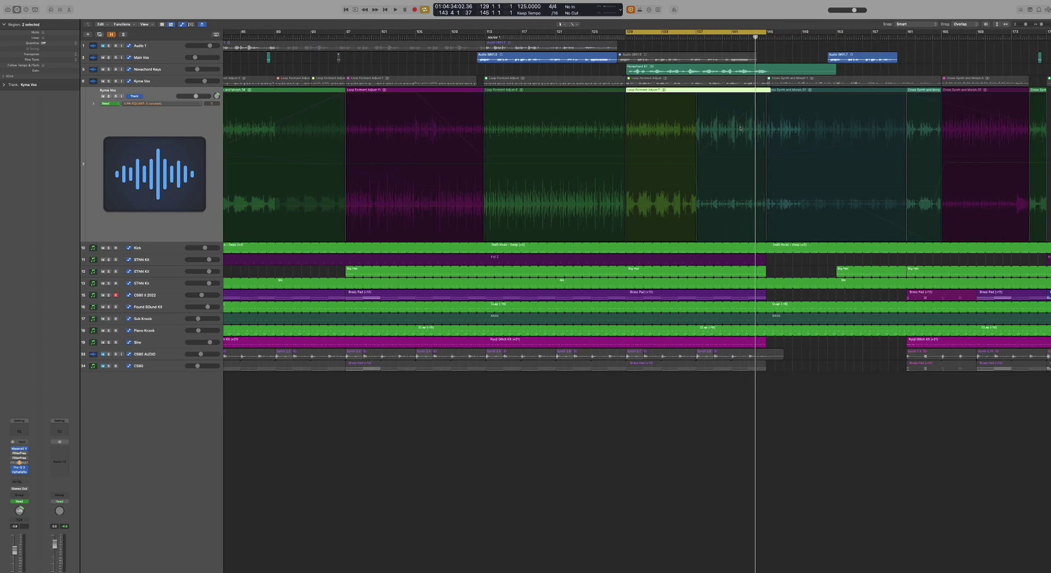
pyautogui.hscroll(-20, 736, 128)
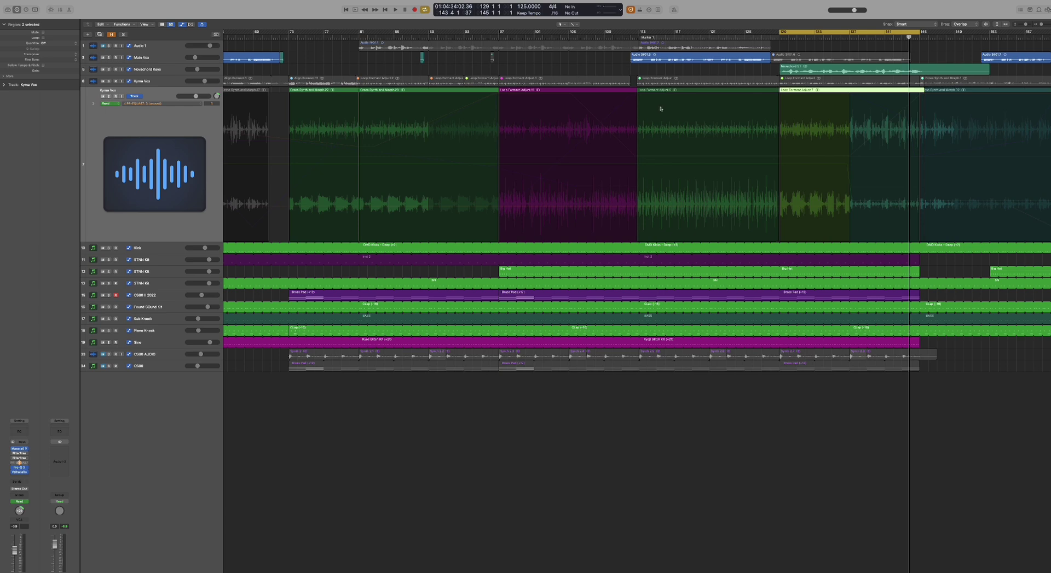
pyautogui.scroll(-10, 661, 109)
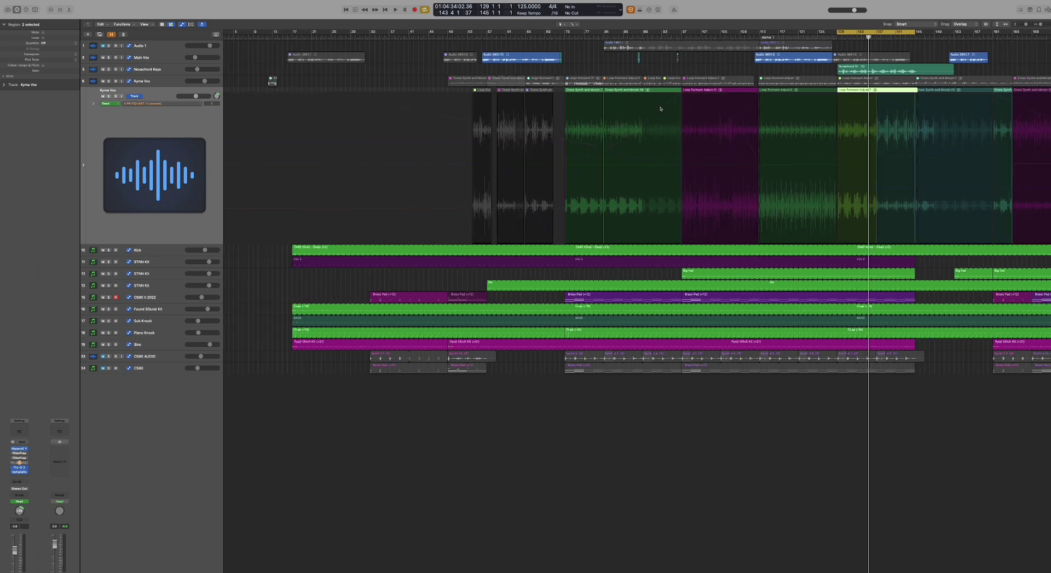
pyautogui.scroll(-4, 660, 109)
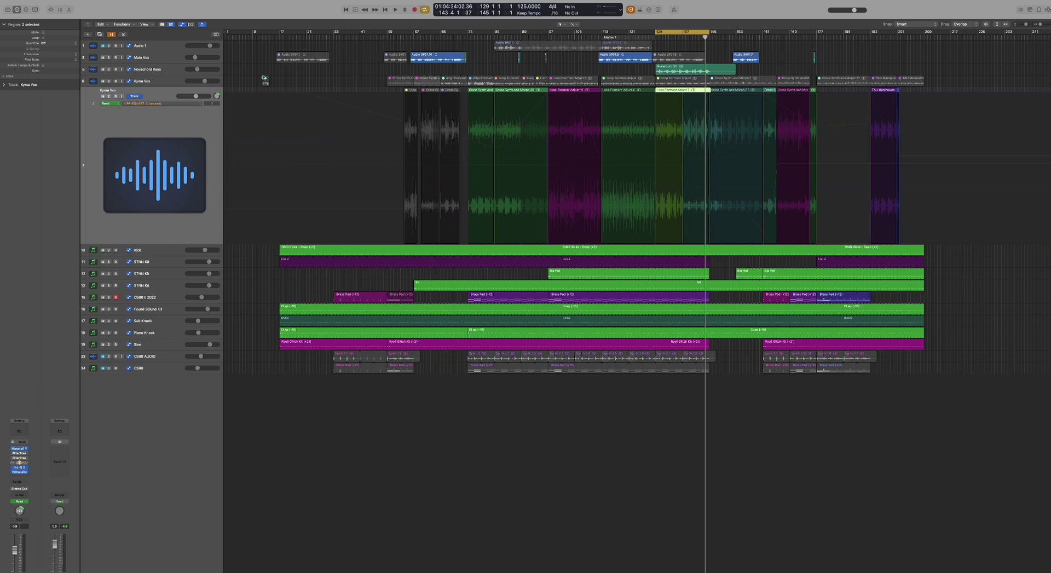
# Select the Main Vox track and unhide the Original Vox track above it, keeping the other hidden tracks out of view
pyautogui.click(150, 58)
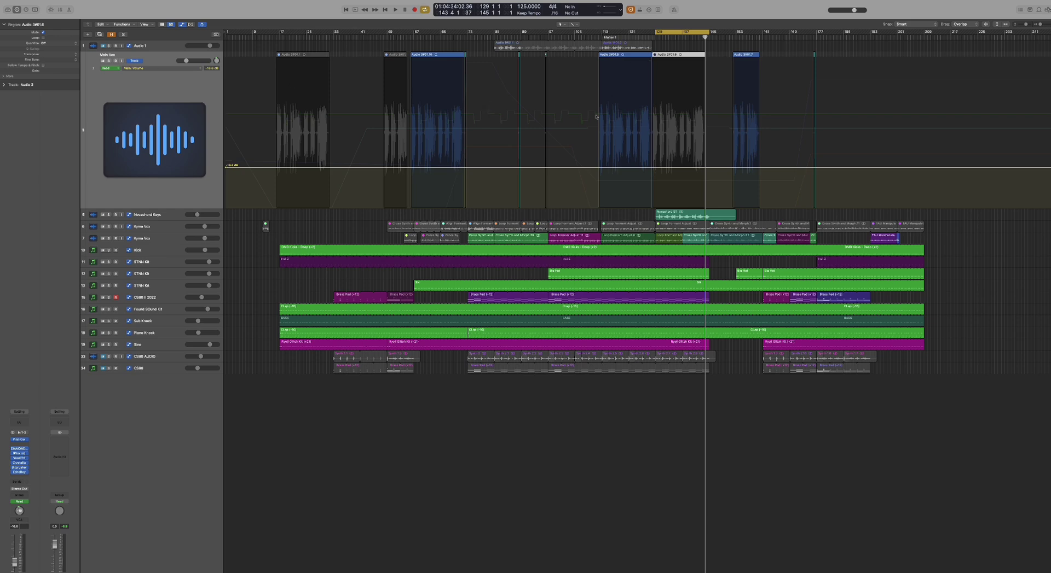
pyautogui.click(167, 49)
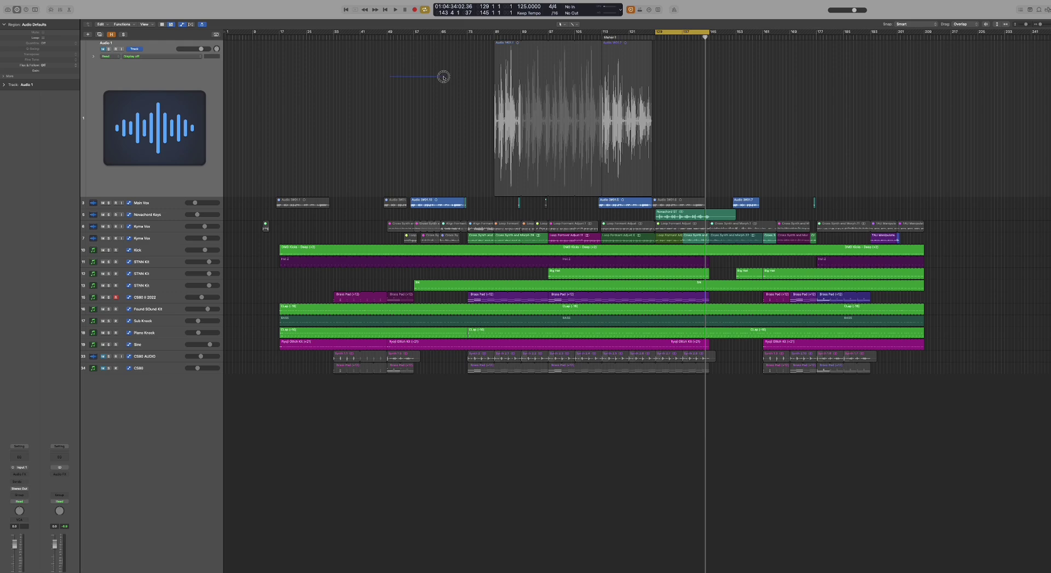
pyautogui.click(169, 204)
pyautogui.click(112, 35)
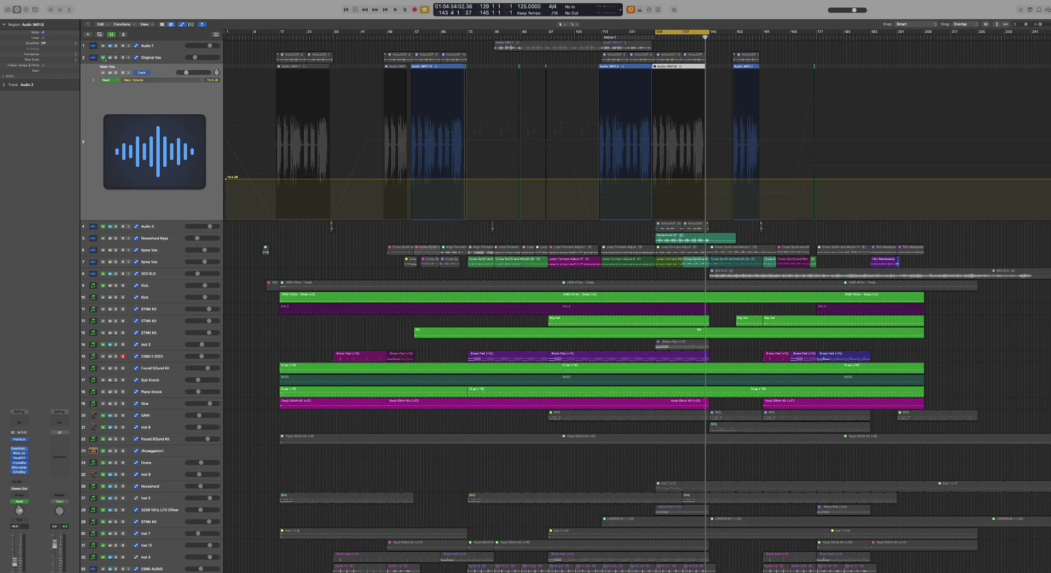
pyautogui.click(111, 35)
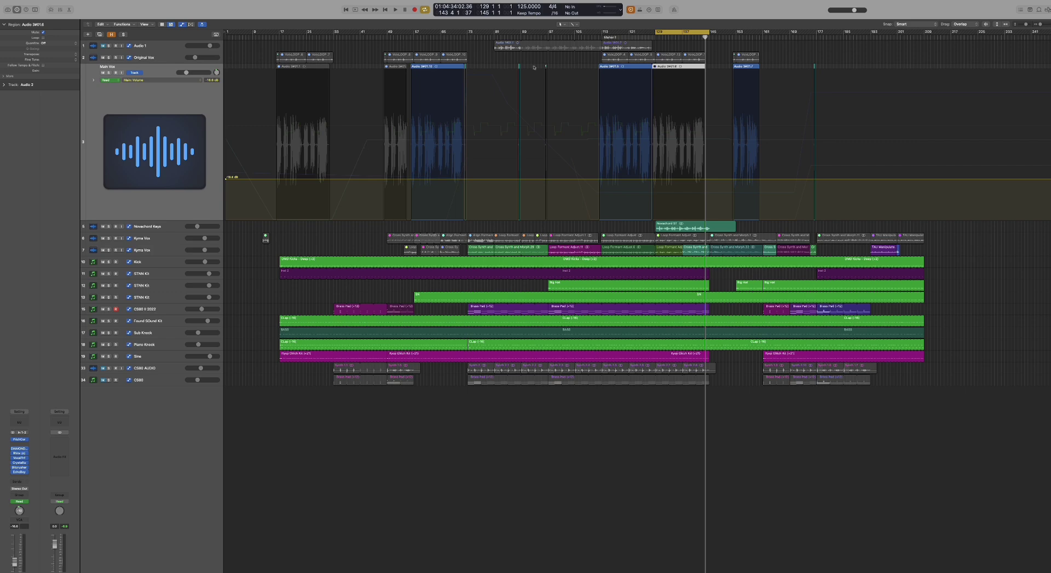
# Set the cycle range to bars 17 to 33 and open the Sampler instrument on the Kick track
pyautogui.moveTo(673, 32); pyautogui.dragTo(298, 49)
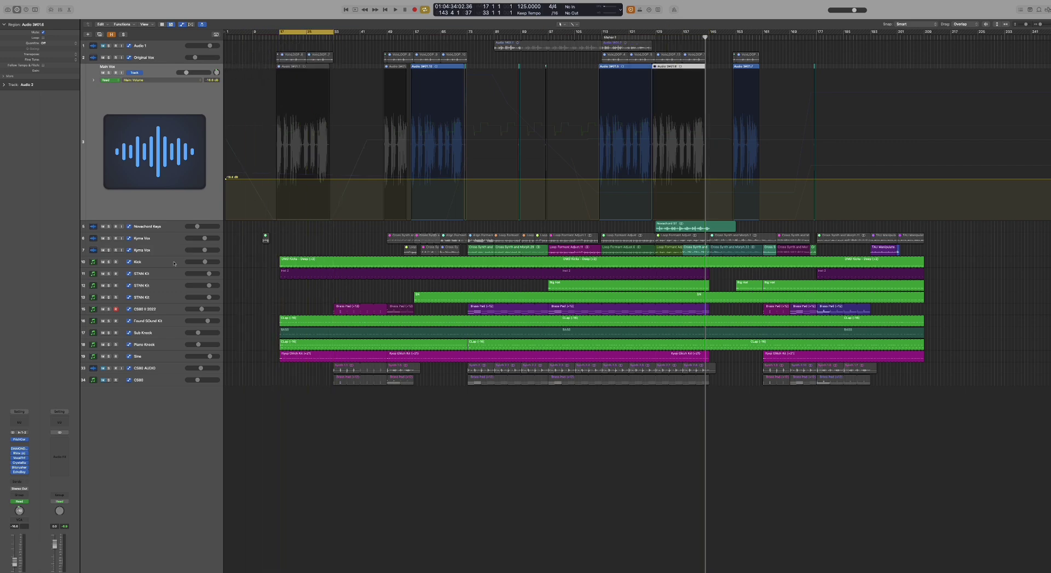
pyautogui.click(171, 263)
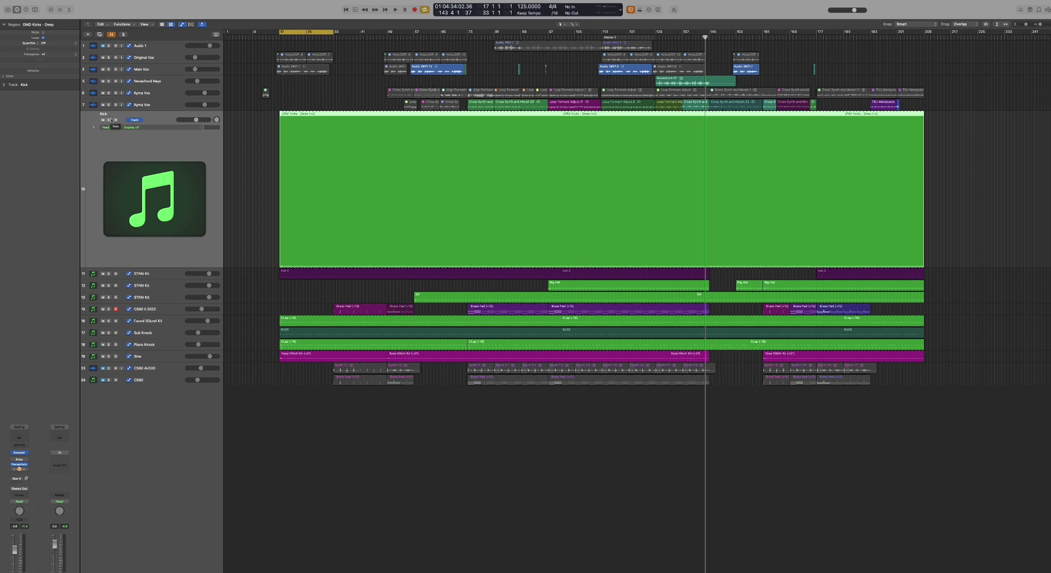
pyautogui.press('x')
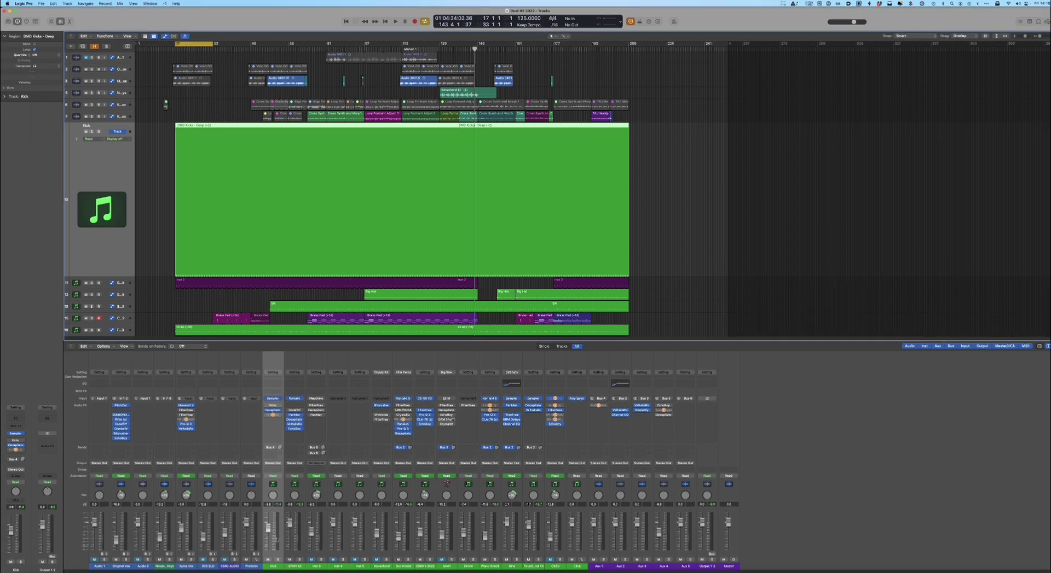
pyautogui.click(16, 434)
pyautogui.press('x')
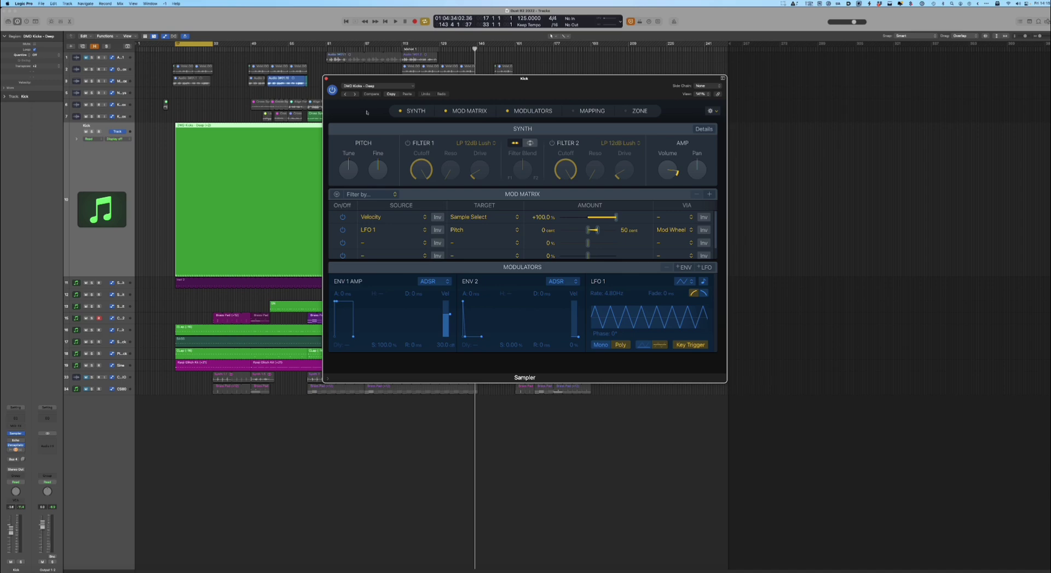
# Browse the preset categories available in the Kick track's Sampler
pyautogui.click(363, 85)
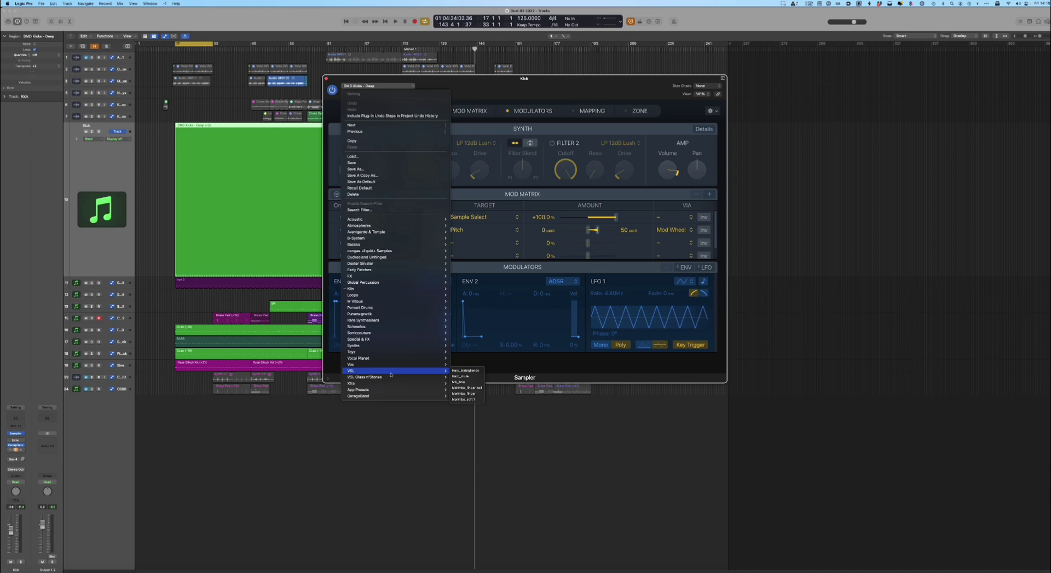
pyautogui.moveTo(395, 287)
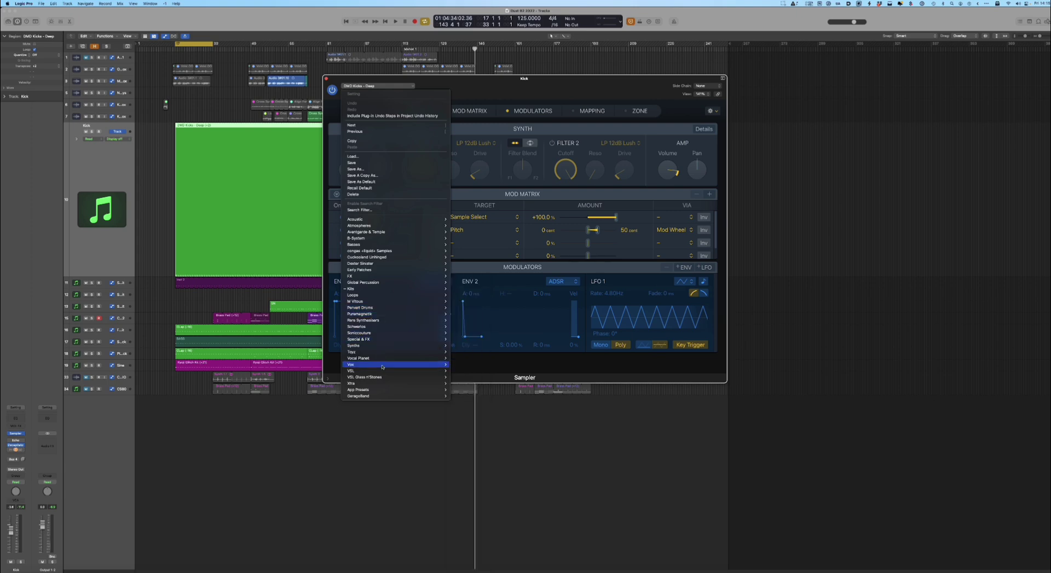
pyautogui.click(497, 198)
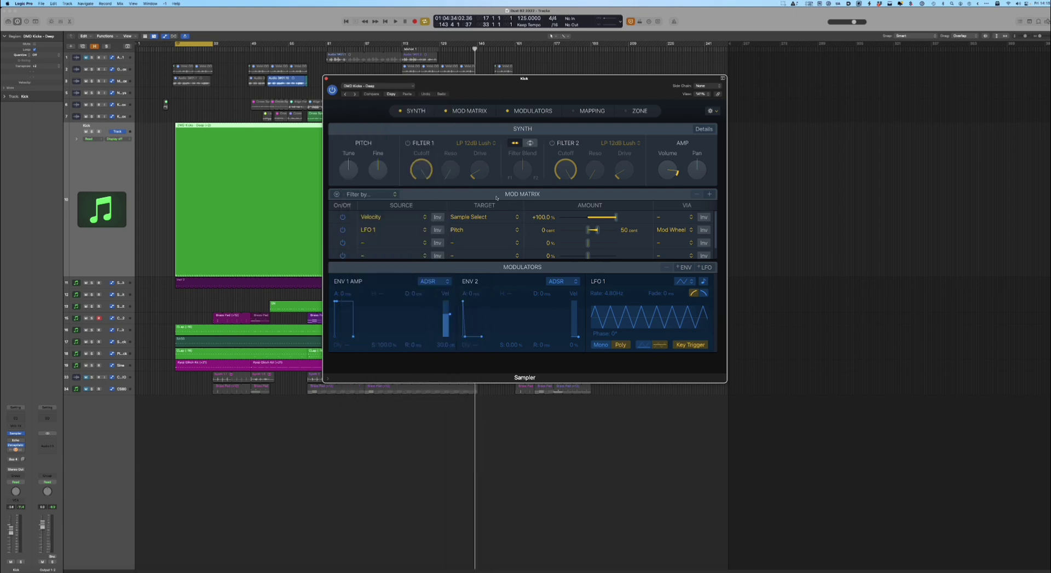
pyautogui.click(369, 86)
pyautogui.moveTo(360, 289)
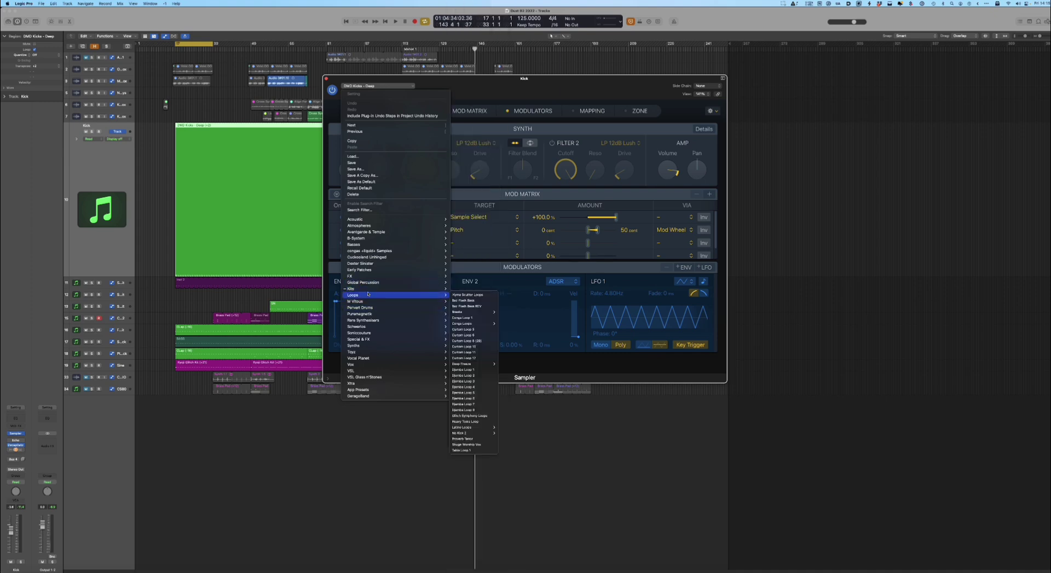
pyautogui.click(532, 231)
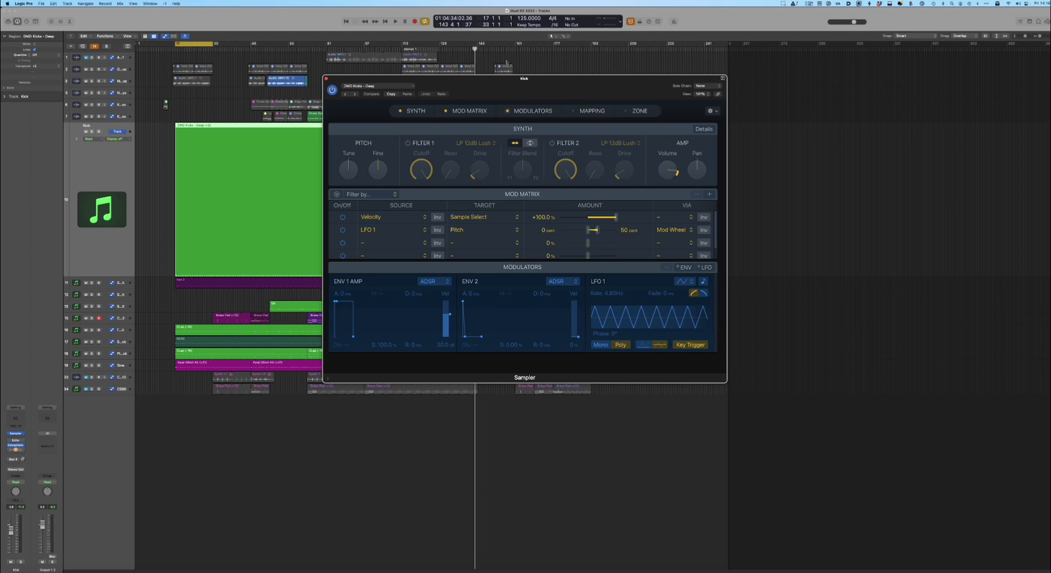
# Move the Sampler window lower and choose the DMD Kicks - Deep preset from the DMD group of the Kits
pyautogui.moveTo(444, 80); pyautogui.dragTo(398, 160)
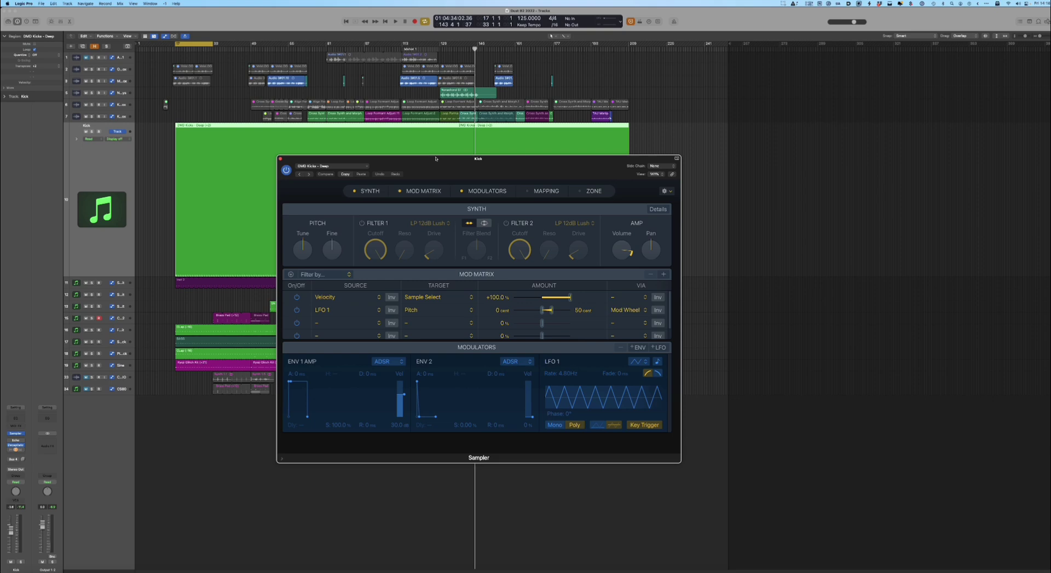
pyautogui.click(323, 166)
pyautogui.moveTo(307, 370)
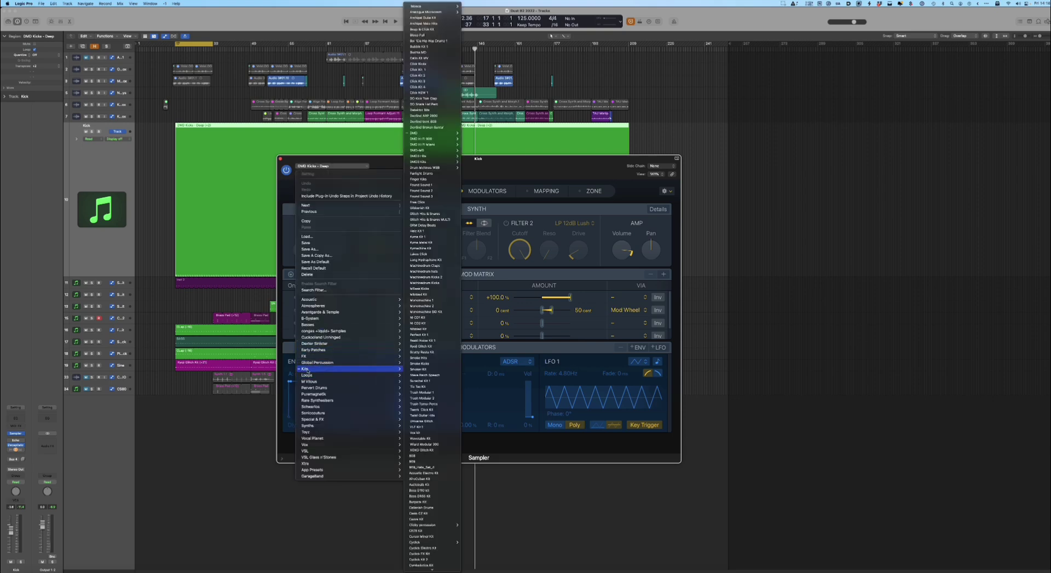
pyautogui.moveTo(410, 134)
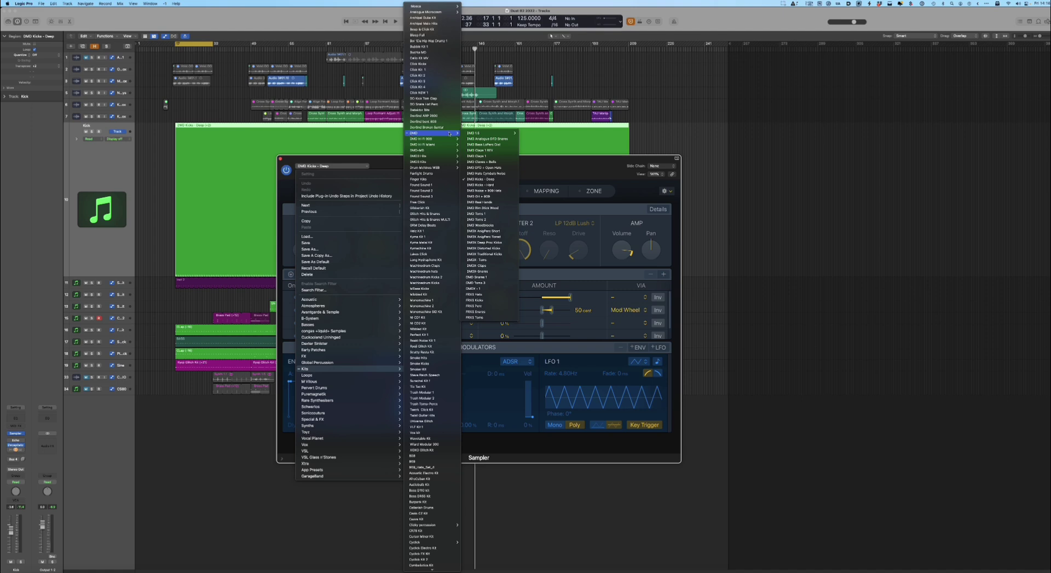
pyautogui.click(475, 181)
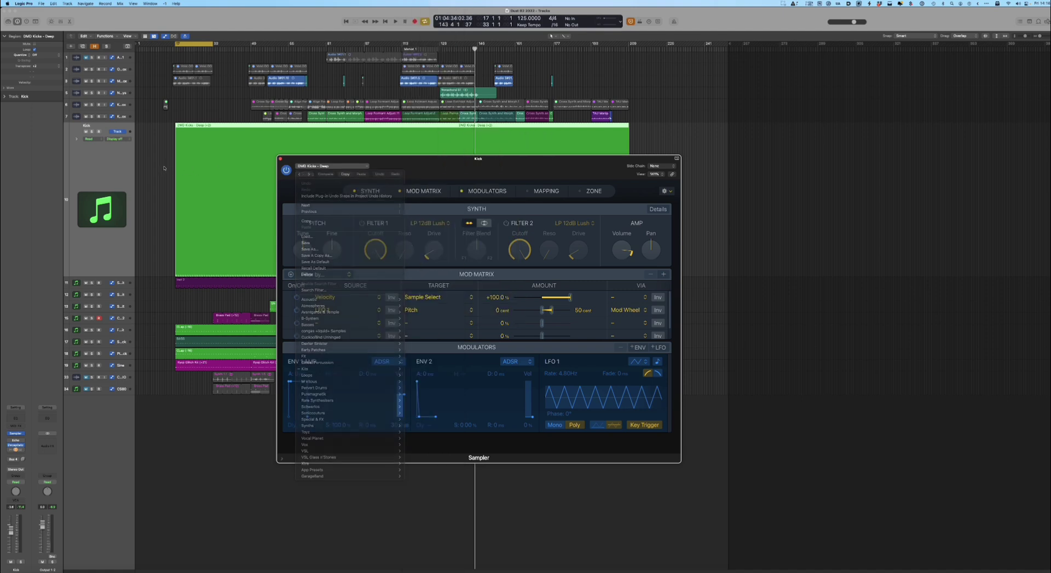
# Solo the Kick track, audition it within the cycle range, and close the Sampler window
pyautogui.click(93, 133)
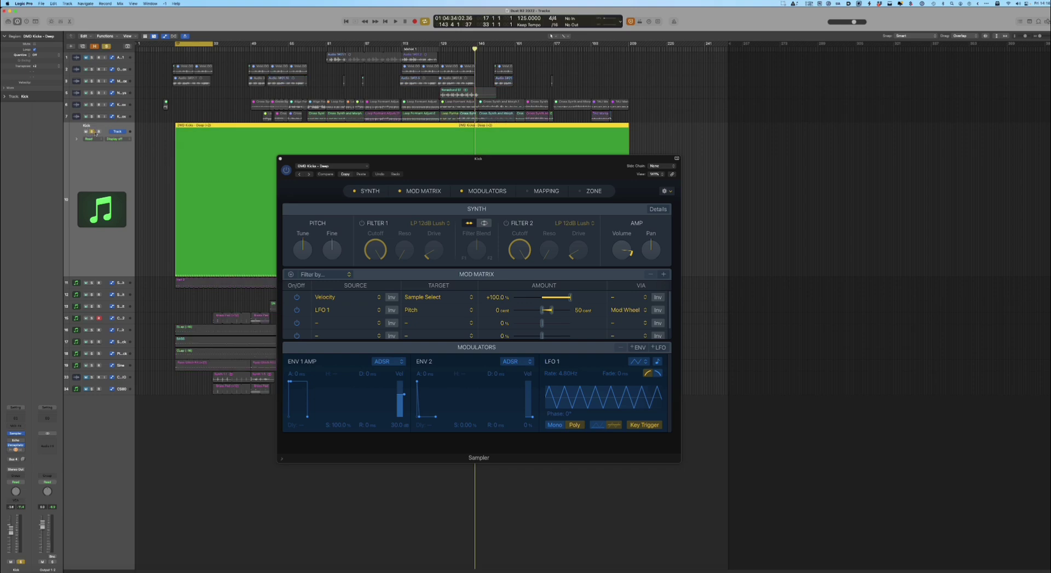
pyautogui.press('space')
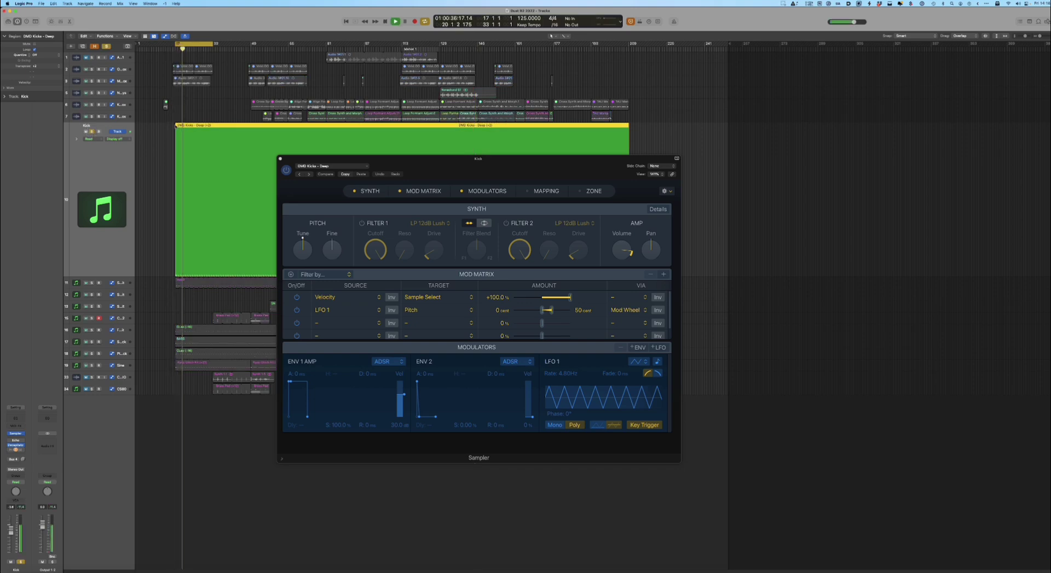
pyautogui.press('space')
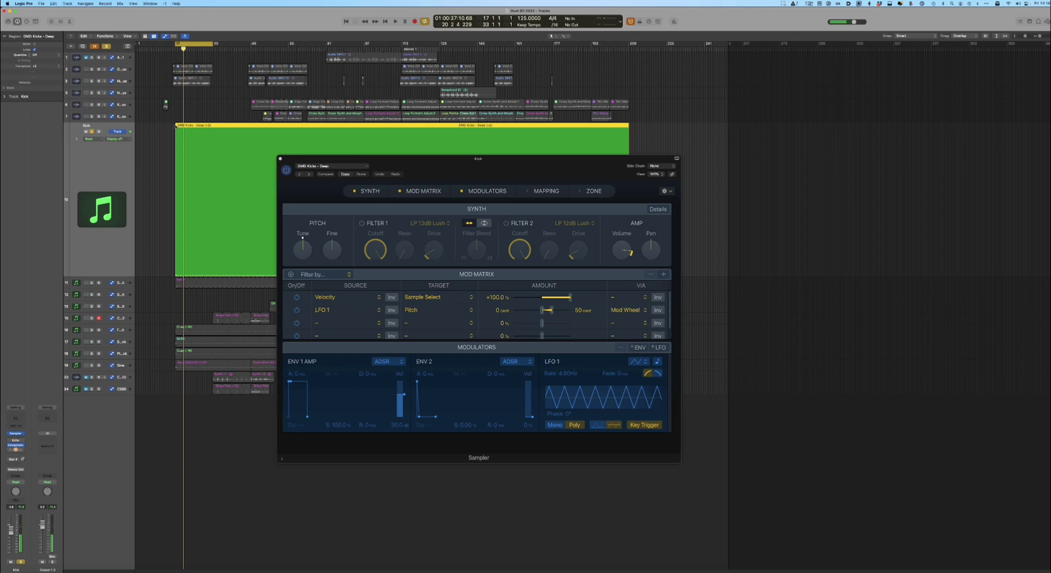
pyautogui.click(281, 158)
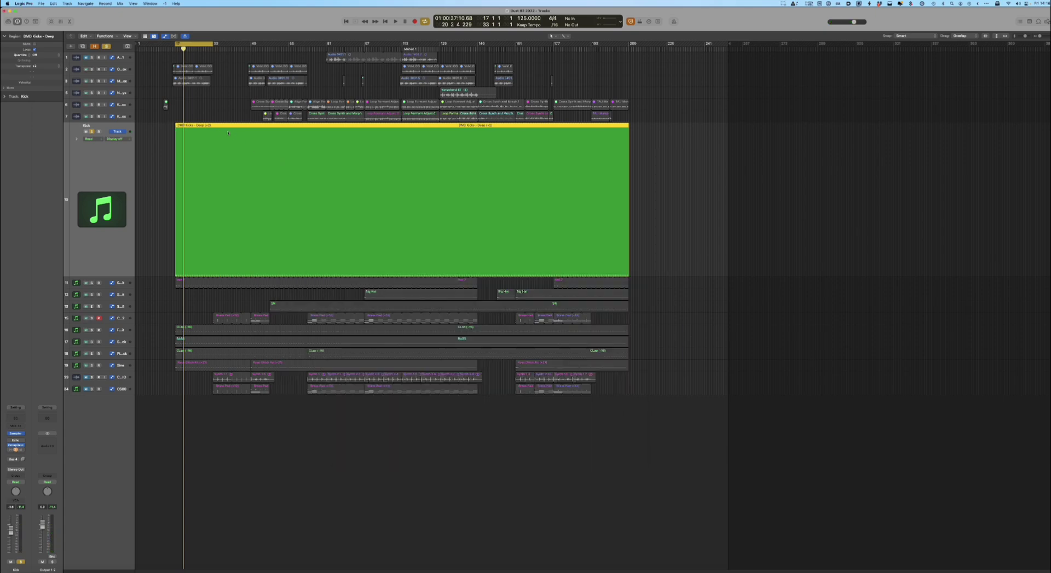
# Inspect the note pattern of the DMD Kicks - Deep region in the Piano Roll, including its first and fourth notes
pyautogui.doubleClick(176, 127)
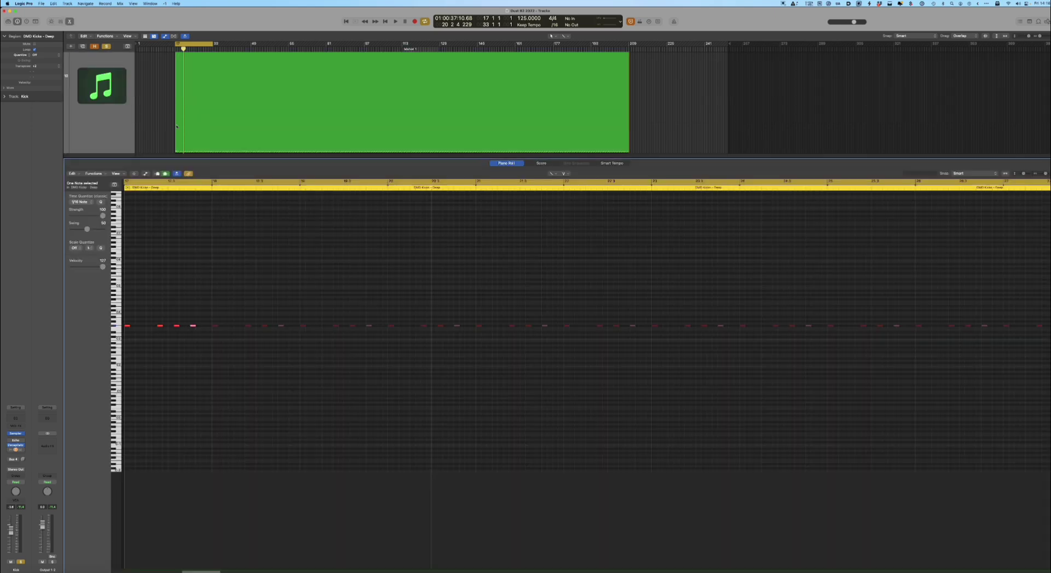
pyautogui.click(128, 326)
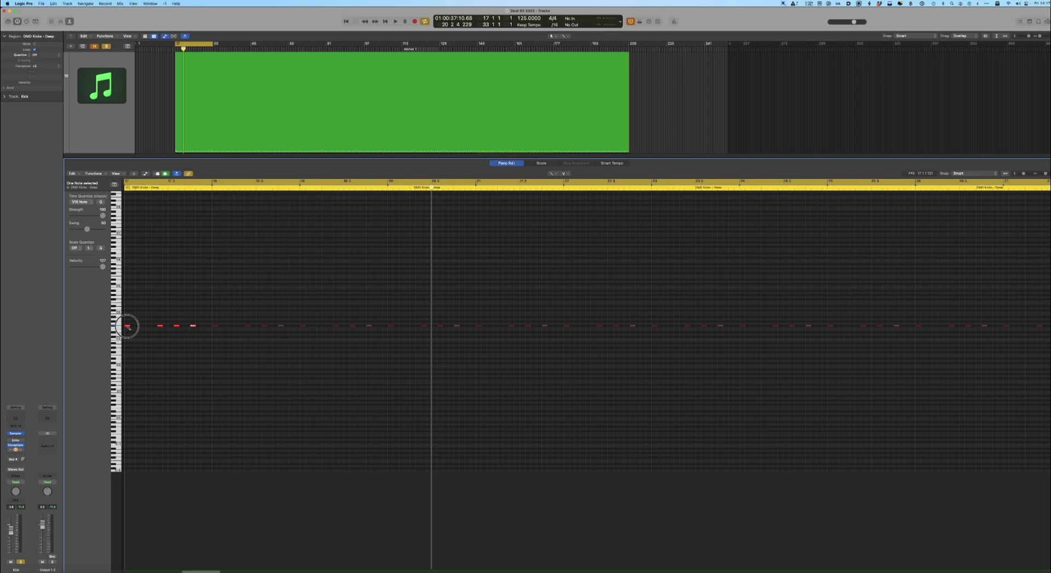
pyautogui.click(193, 326)
pyautogui.press('p')
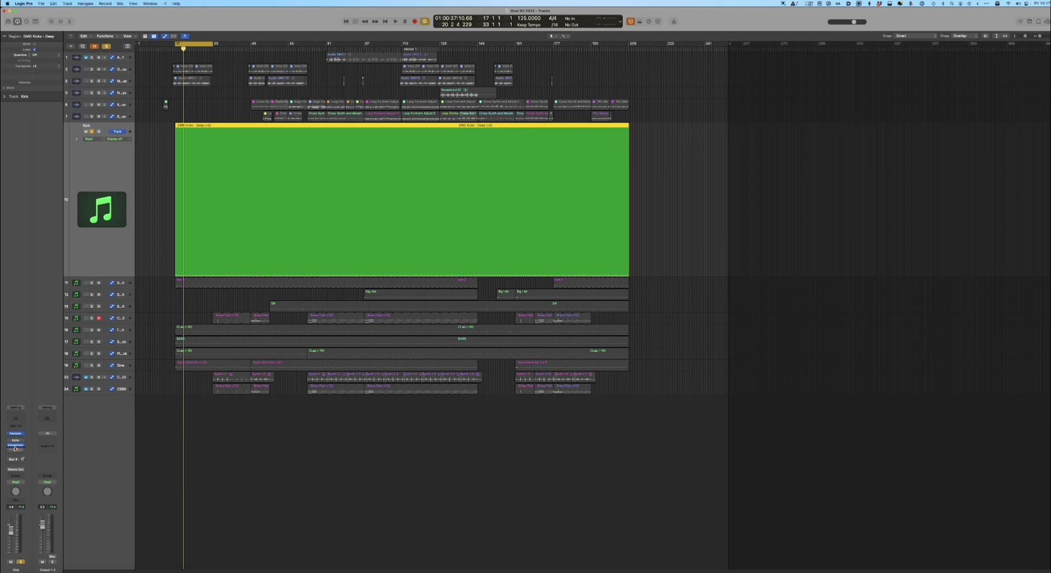
# Open the Decapitator plug-in on the Kick track, audition the kick through it, and close its window
pyautogui.click(16, 447)
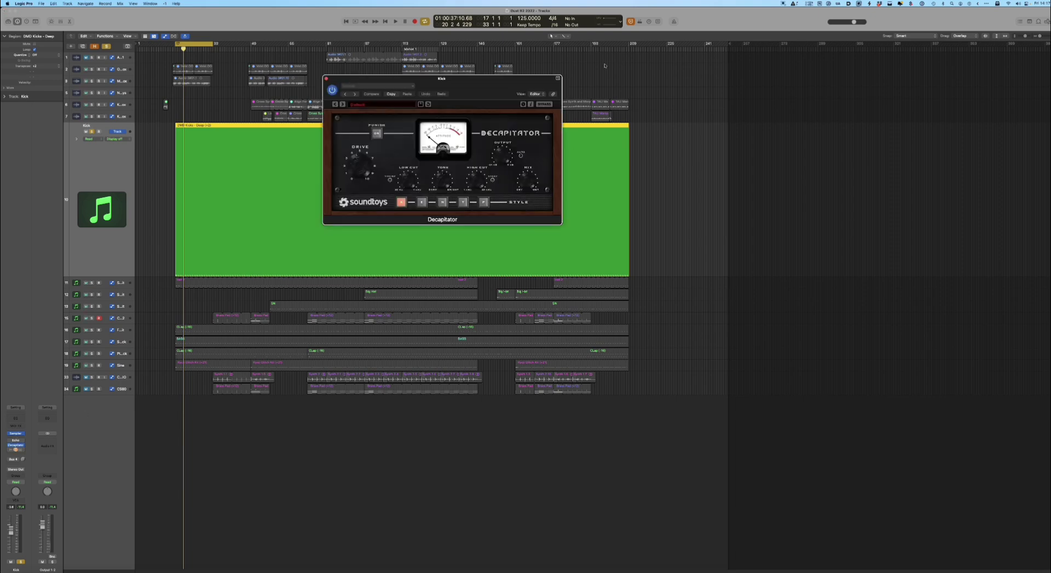
pyautogui.press('space')
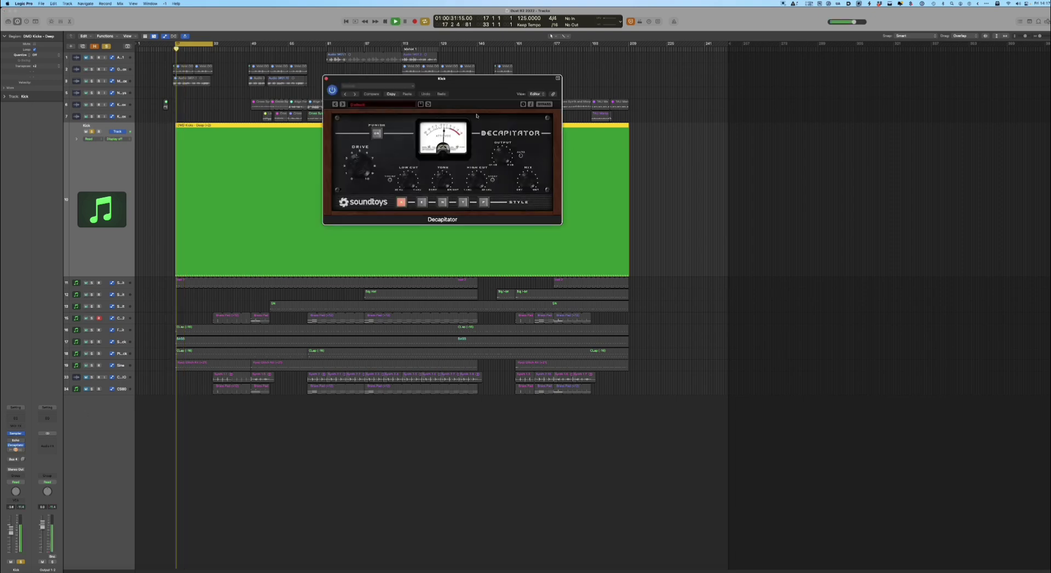
pyautogui.click(326, 79)
pyautogui.press('space')
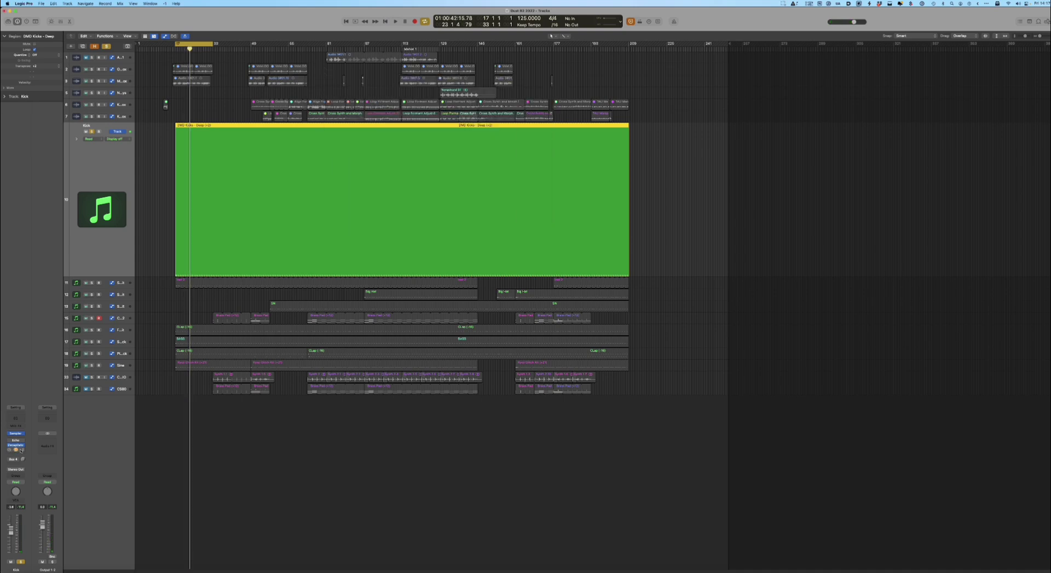
# Insert Pro-Q 3 after Decapitator on the Kick track and add a low-mid cut band during playback
pyautogui.click(17, 451)
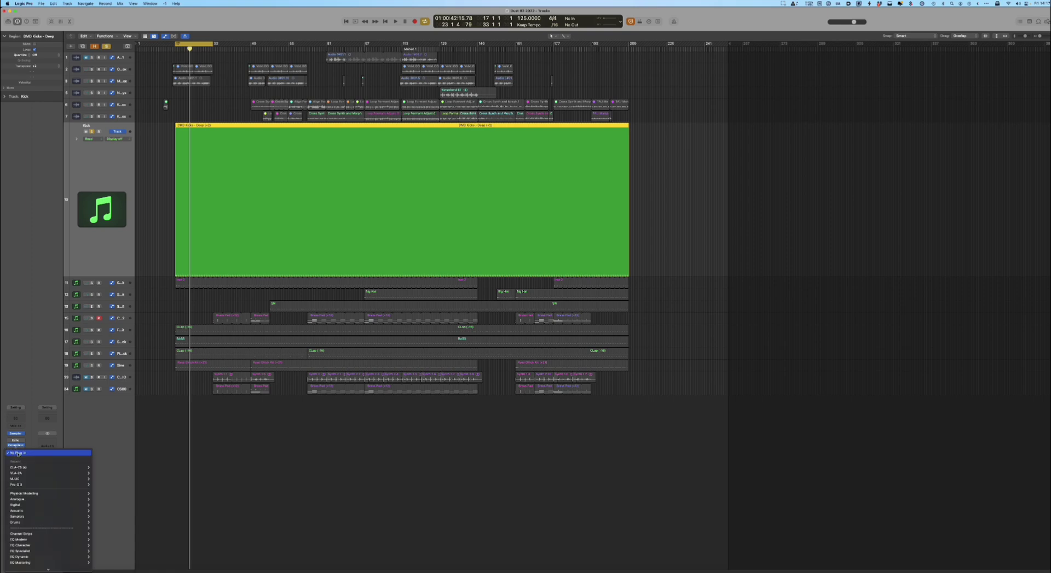
pyautogui.click(104, 485)
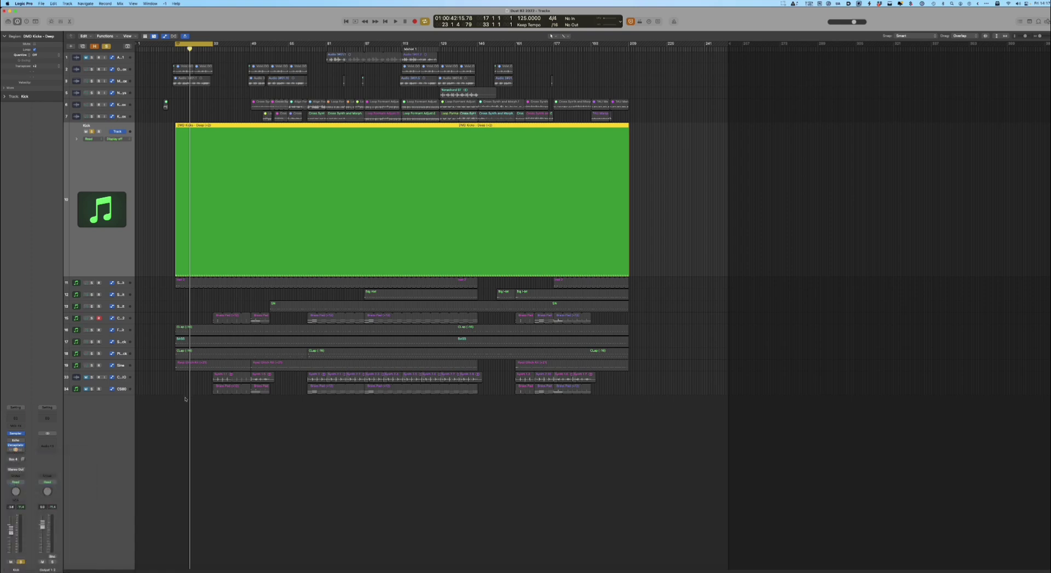
pyautogui.press('space')
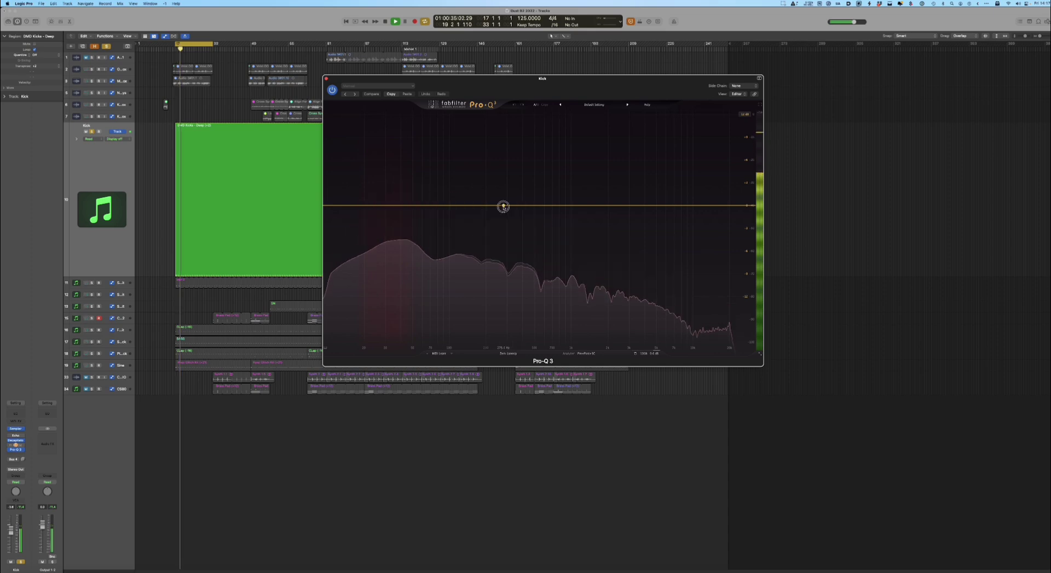
pyautogui.click(504, 206)
pyautogui.moveTo(504, 206); pyautogui.dragTo(499, 248)
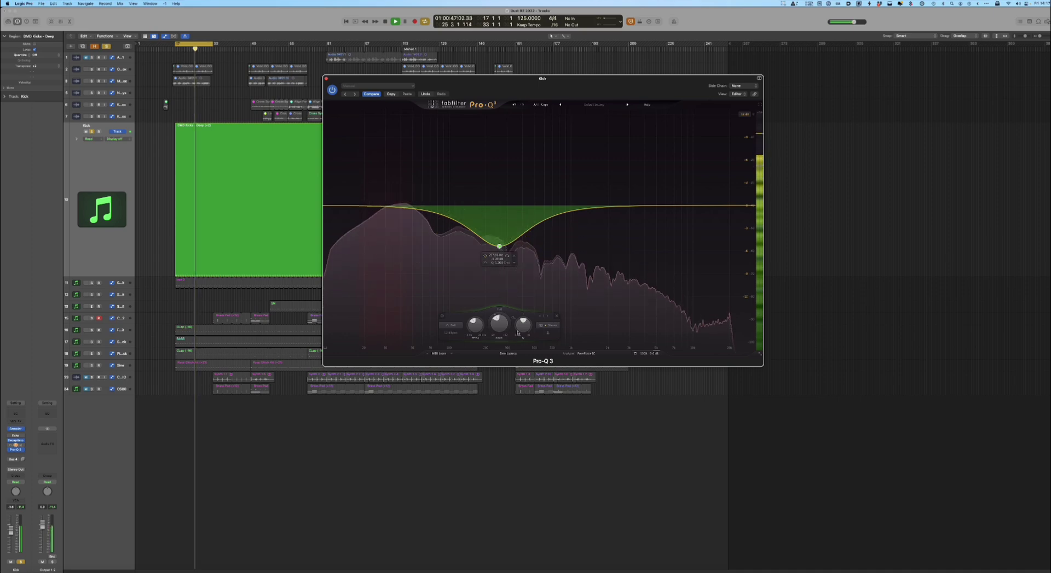
# Narrow the low-mid EQ band, make its cut dynamic, then close Pro-Q 3 and stop playback
pyautogui.moveTo(523, 325)
pyautogui.mouseDown()
pyautogui.moveTo(524, 315)
pyautogui.moveTo(524, 328)
pyautogui.mouseUp()
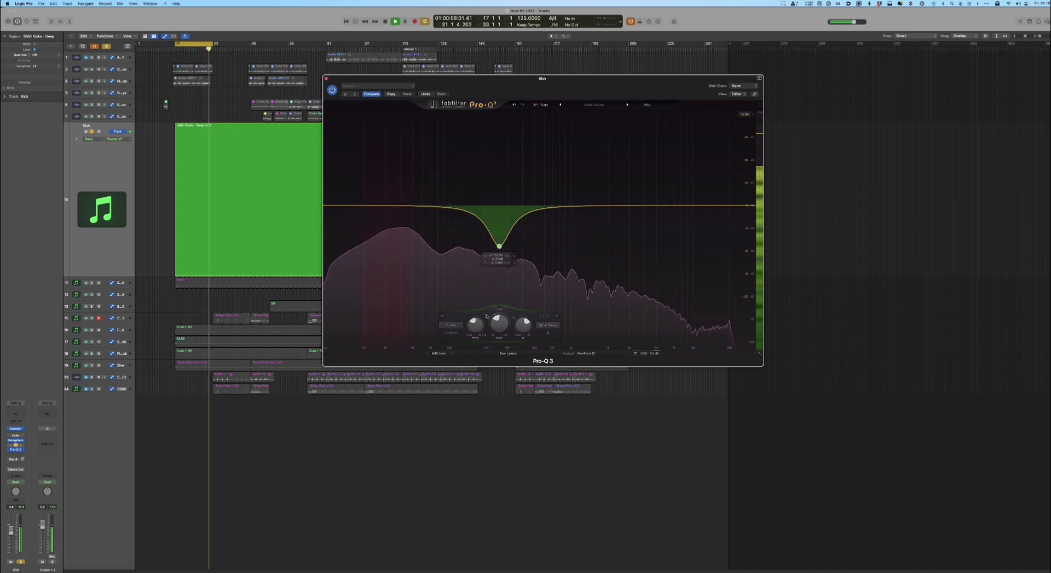
pyautogui.moveTo(499, 324)
pyautogui.mouseDown()
pyautogui.moveTo(500, 310)
pyautogui.moveTo(490, 334)
pyautogui.mouseUp()
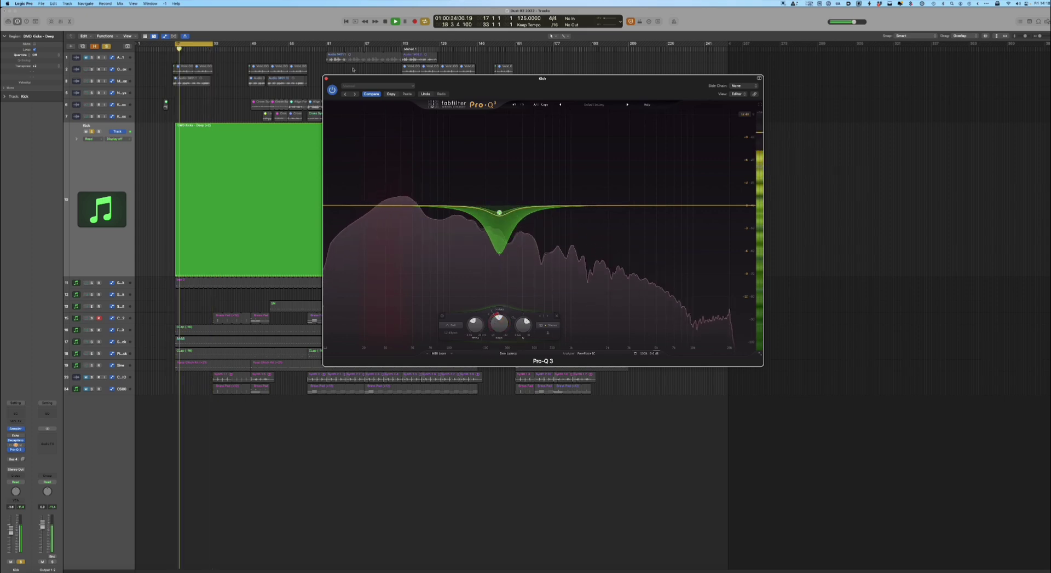
pyautogui.click(326, 78)
pyautogui.press('space')
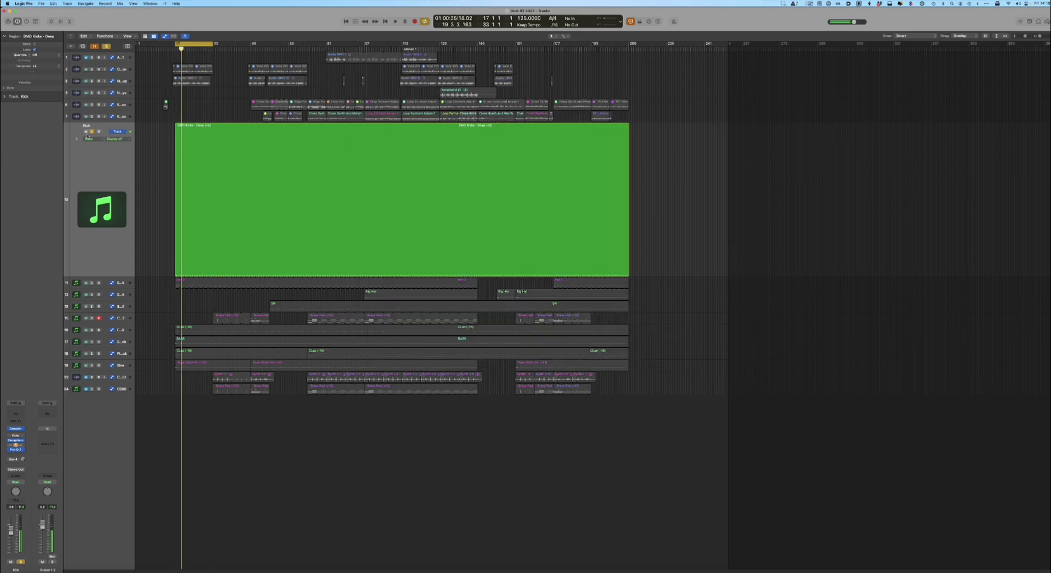
pyautogui.click(91, 132)
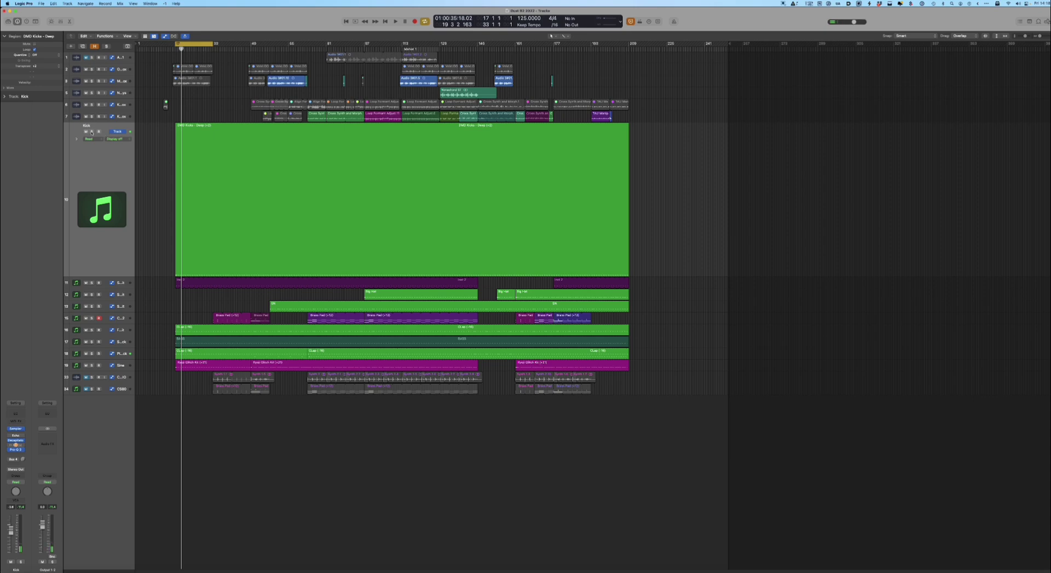
pyautogui.click(91, 131)
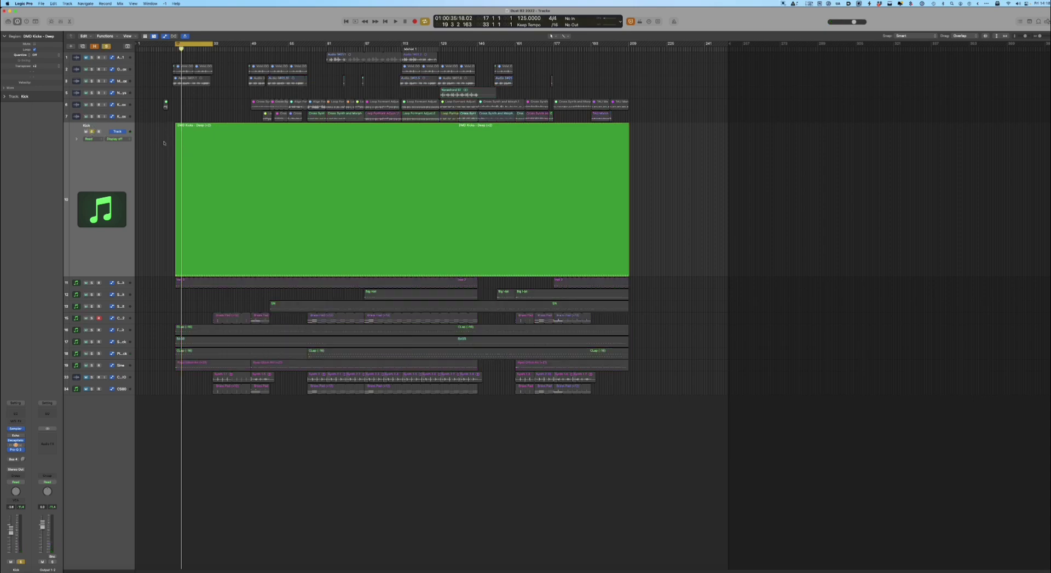
pyautogui.click(124, 140)
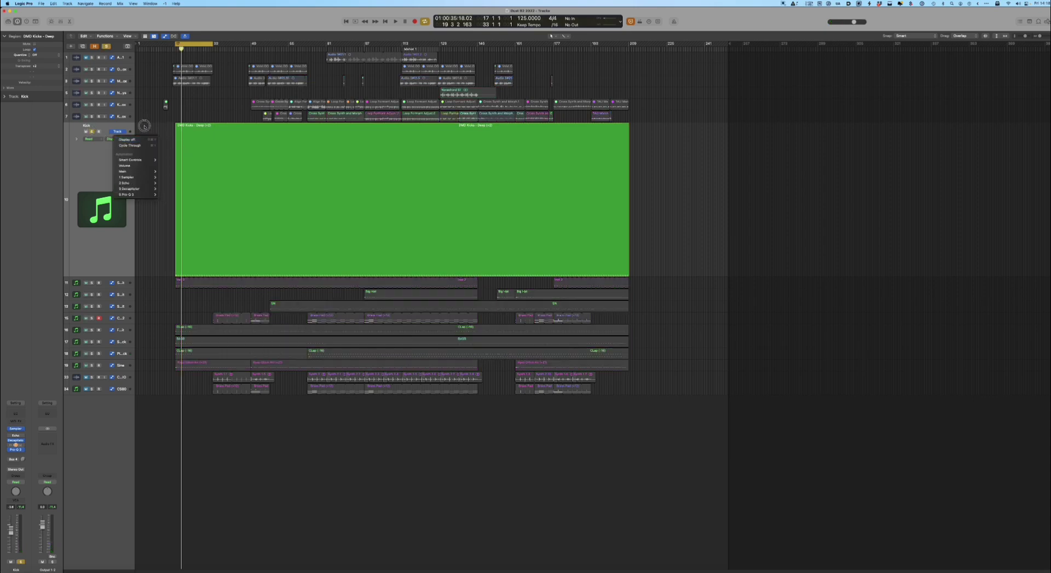
pyautogui.click(164, 146)
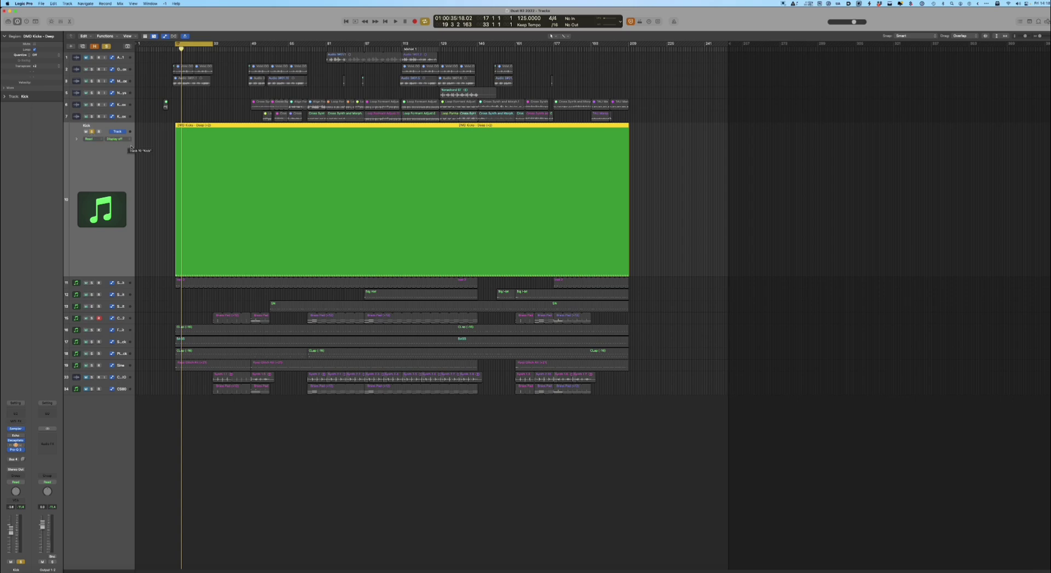
# Widen the track headers to show full names and solo the three STNN Kit tracks instead of Kick
pyautogui.moveTo(133, 146); pyautogui.dragTo(191, 143)
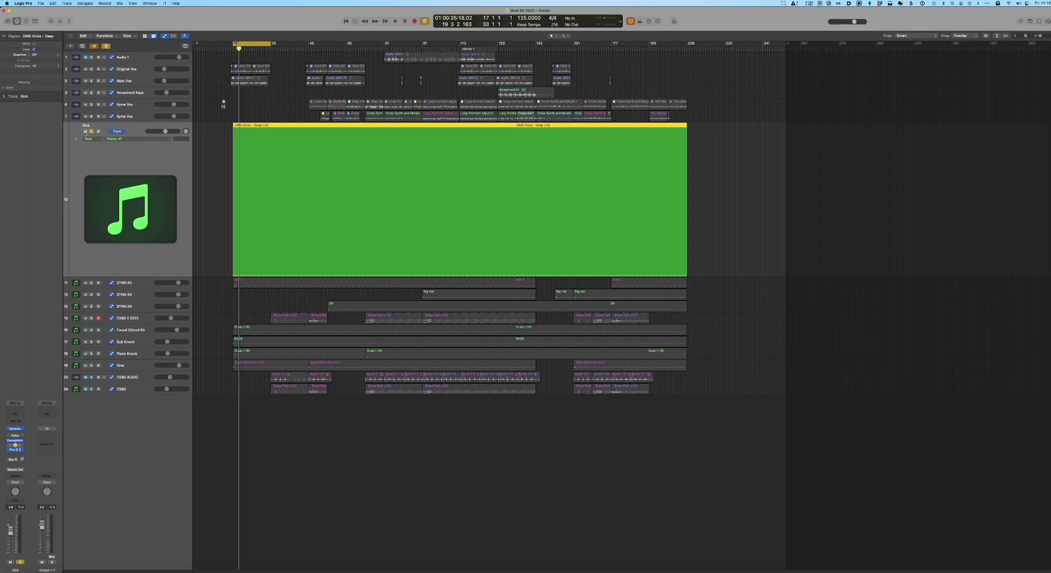
pyautogui.click(126, 285)
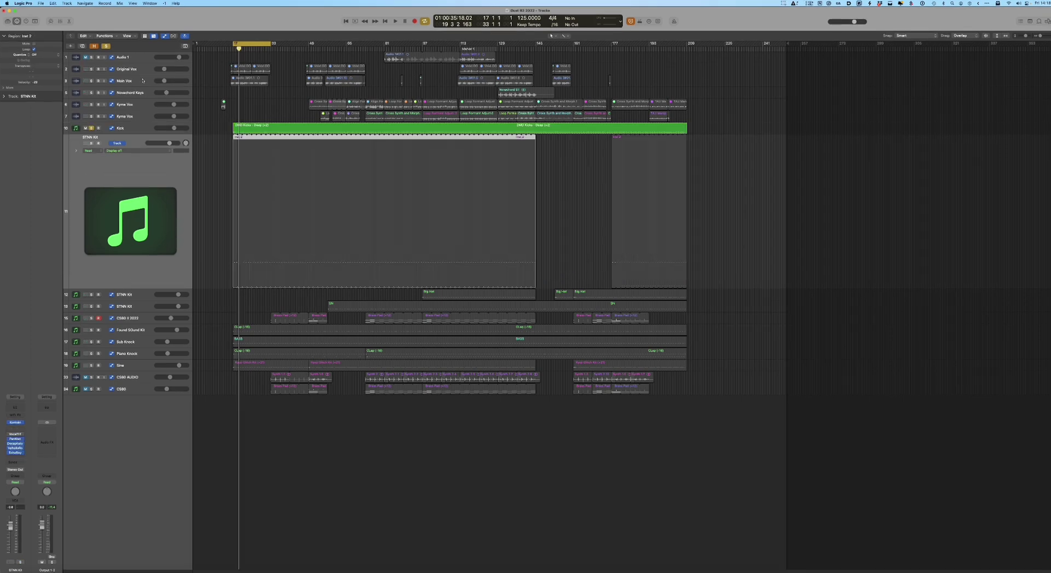
pyautogui.click(91, 143)
pyautogui.click(91, 128)
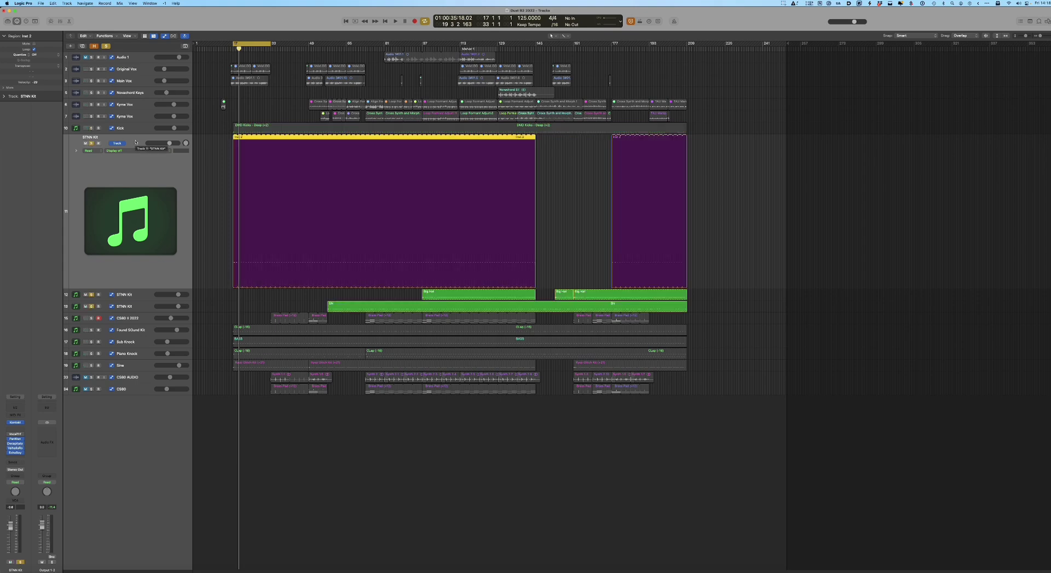
# Open the Kontakt instrument of the first STNN Kit track, move it aside, and display the region in the Piano Roll
pyautogui.click(15, 423)
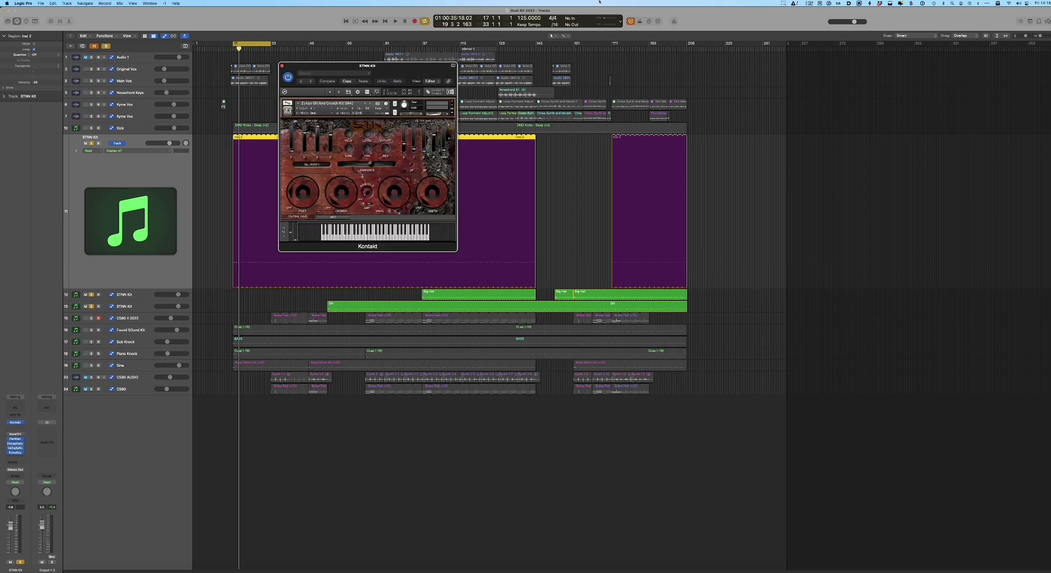
pyautogui.moveTo(377, 70); pyautogui.dragTo(627, 84)
pyautogui.press('p')
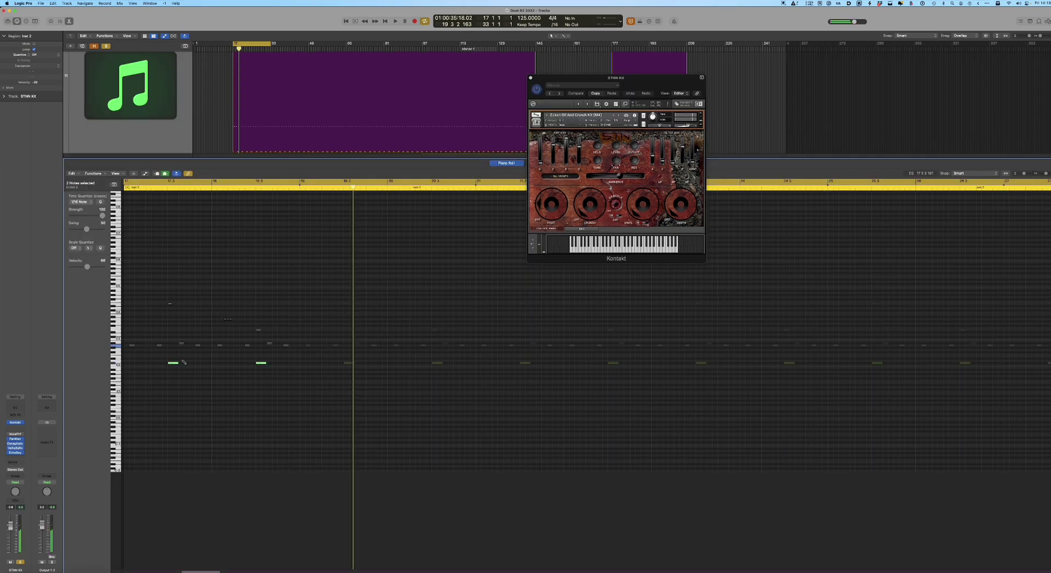
# Try extra notes at higher pitches above the first low hit in the STNN Kit pattern and audition them
pyautogui.click(167, 335)
pyautogui.moveTo(170, 334); pyautogui.dragTo(171, 311)
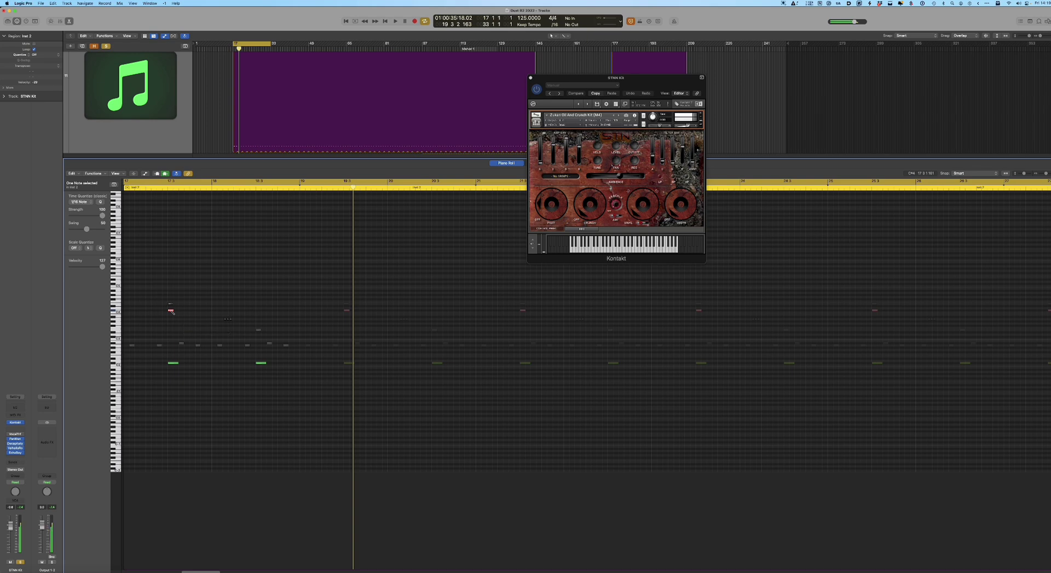
pyautogui.press('Delete')
pyautogui.click(171, 284)
pyautogui.press('Delete')
pyautogui.click(173, 284)
pyautogui.moveTo(173, 284); pyautogui.dragTo(171, 285)
pyautogui.click(171, 338)
pyautogui.press('space')
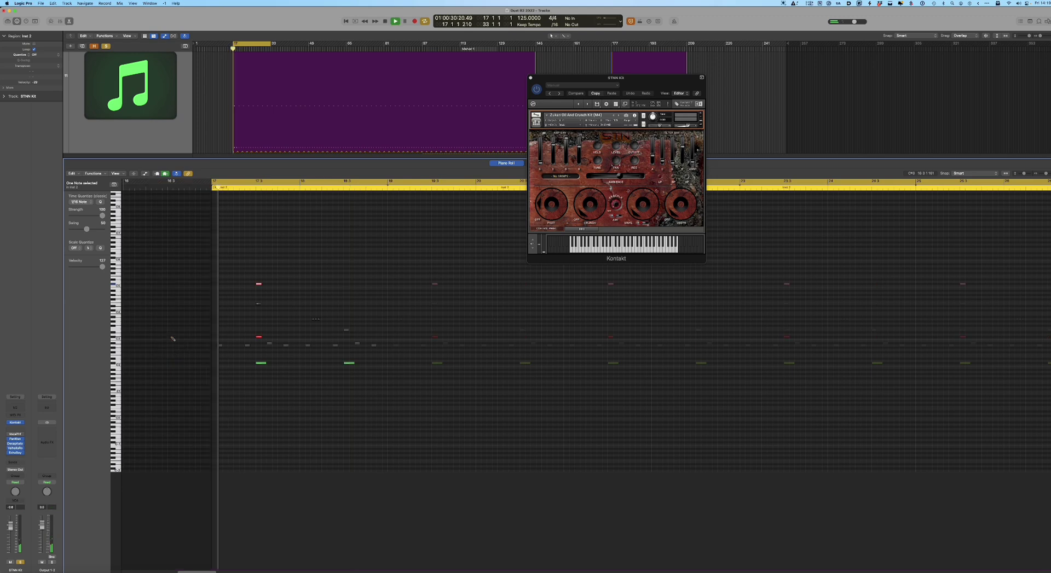
pyautogui.press('space')
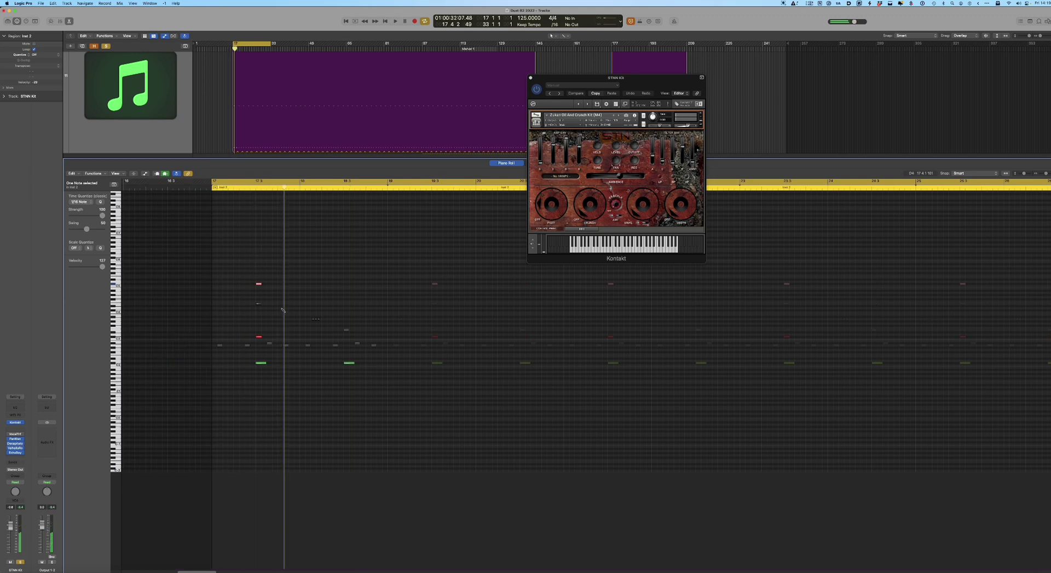
# Remove the extra trial notes, check the two remaining low hits, and close the Kontakt window and the Piano Roll
pyautogui.moveTo(261, 337); pyautogui.dragTo(258, 285)
pyautogui.click(258, 284)
pyautogui.click(263, 363)
pyautogui.press('v')
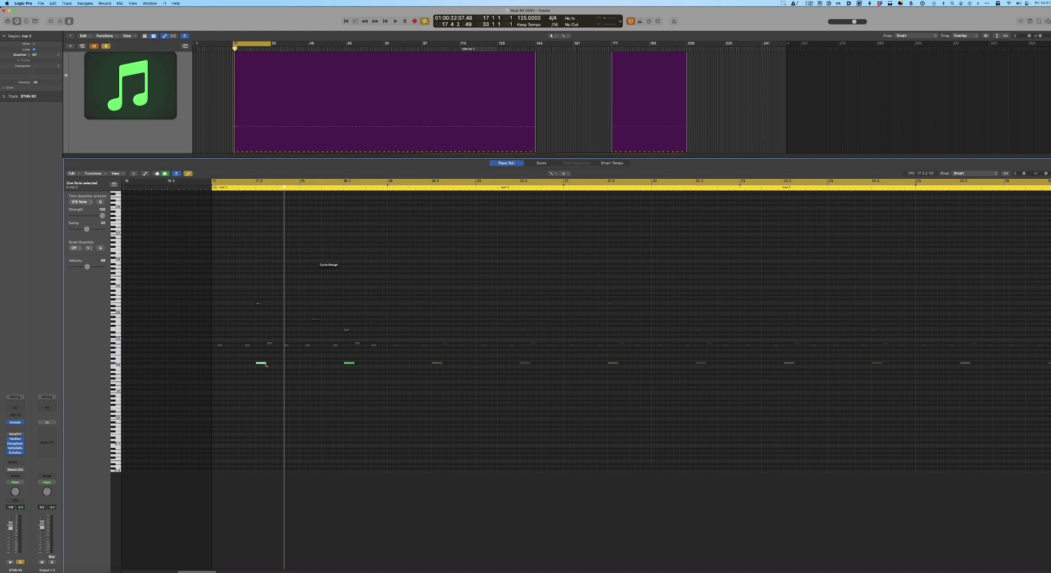
pyautogui.click(349, 363)
pyautogui.moveTo(351, 364)
pyautogui.press('p')
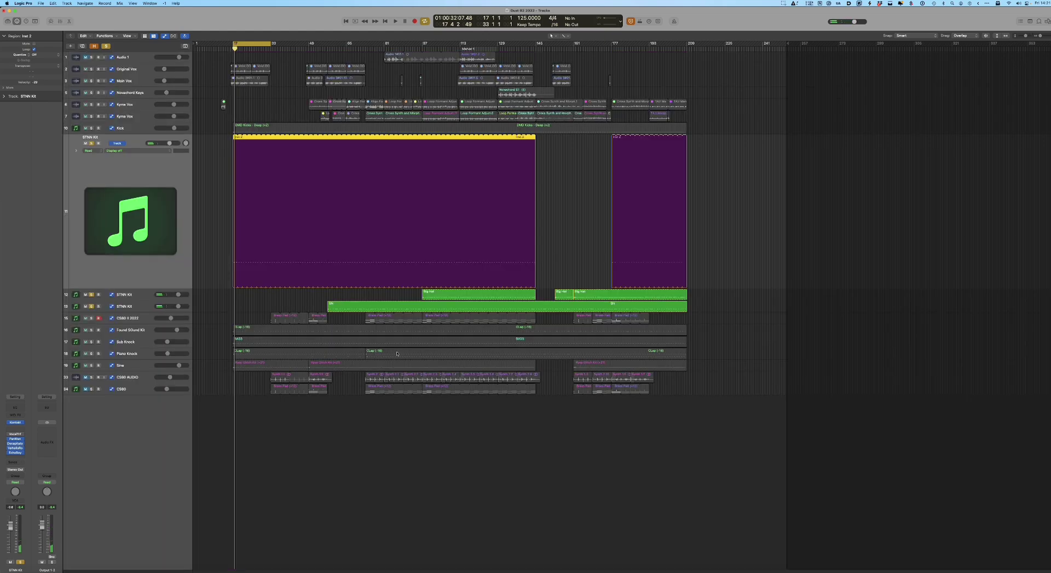
# Rename both regions on the first STNN Kit track as Clap
pyautogui.click(538, 179)
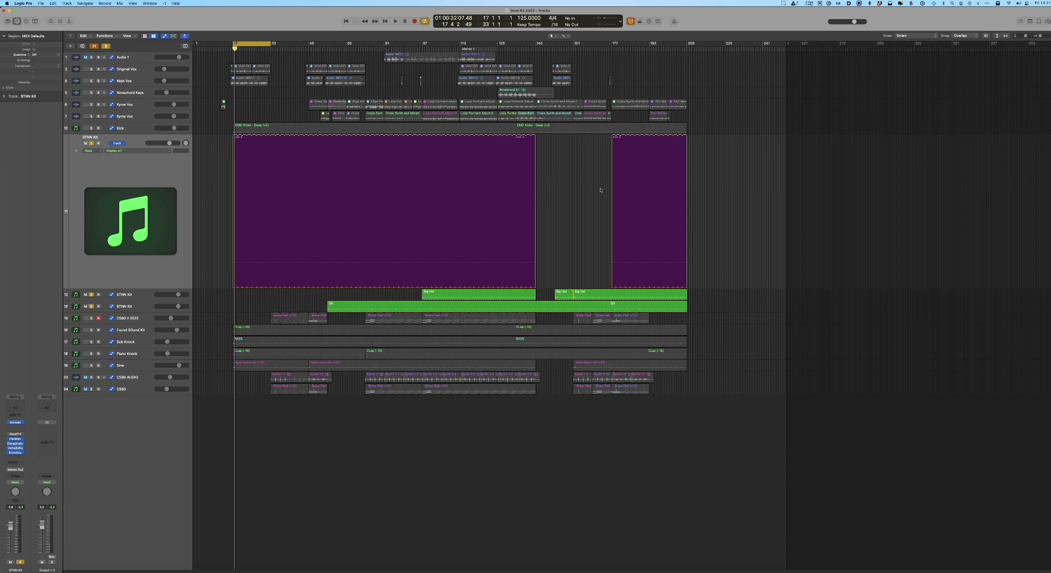
pyautogui.moveTo(688, 177); pyautogui.dragTo(287, 179)
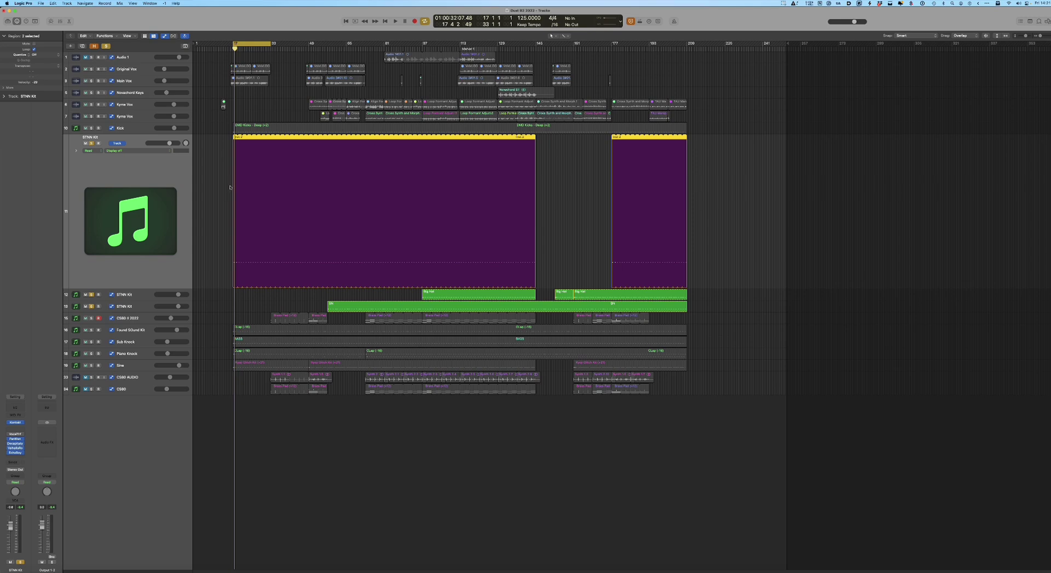
pyautogui.doubleClick(42, 36)
pyautogui.write('Q')
pyautogui.press('Return')
# Set the cycle range to bars 57 to 73 and audition the third STNN Kit track's region in the Piano Roll
pyautogui.press('Down')
pyautogui.moveTo(259, 42); pyautogui.dragTo(353, 46)
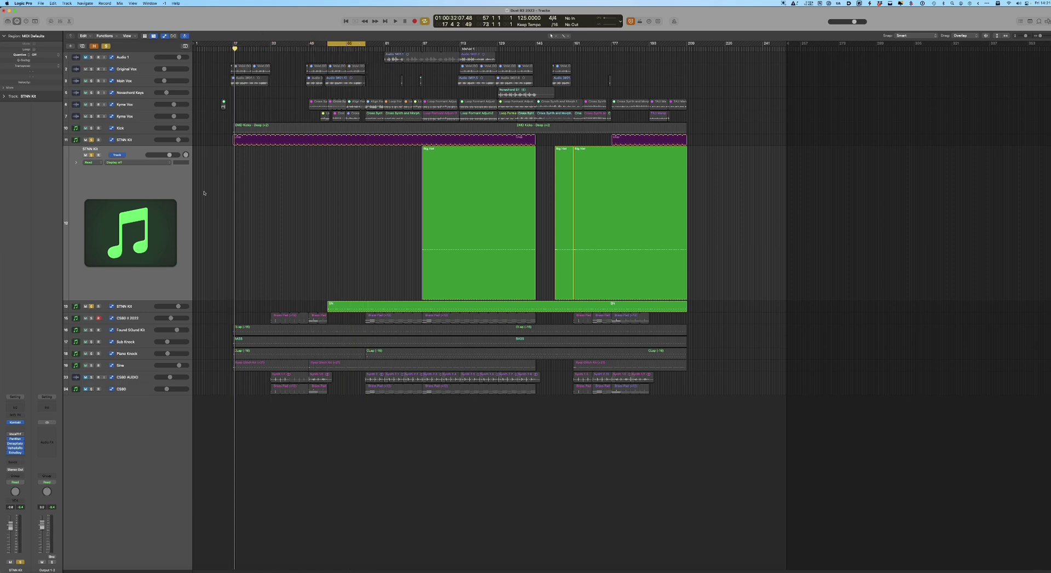
pyautogui.doubleClick(328, 307)
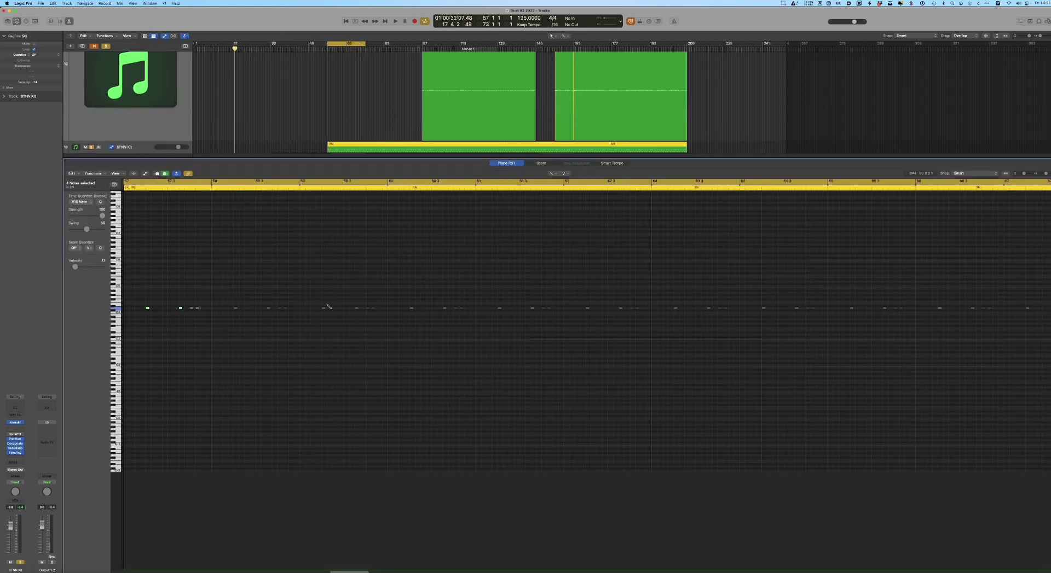
pyautogui.press('space')
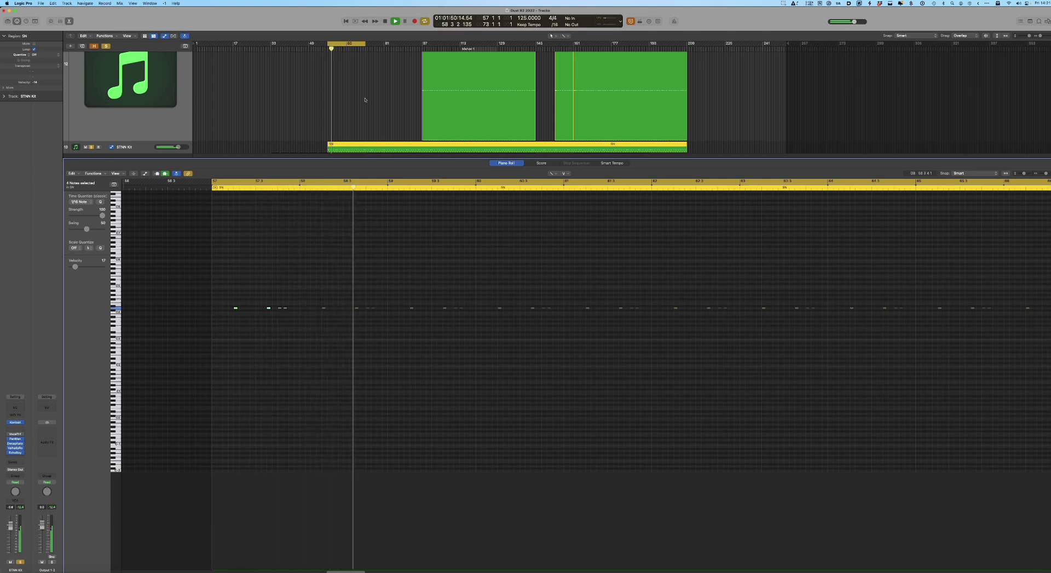
pyautogui.press('space')
# Play the soloed STNN Kit tracks in the cycle range and display the first Clap region's notes
pyautogui.scroll(3, 229, 90)
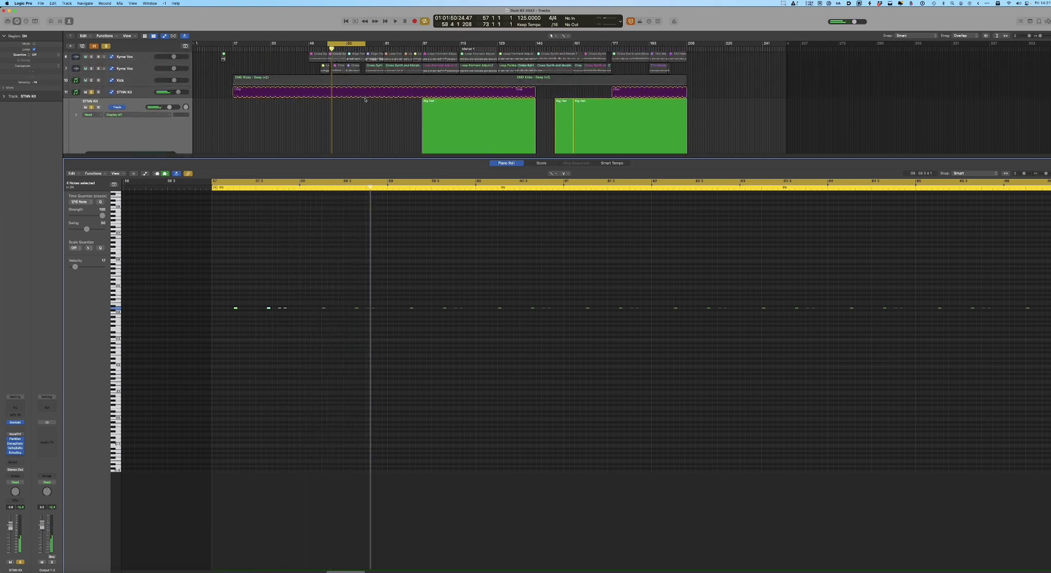
pyautogui.press('space')
pyautogui.click(235, 92)
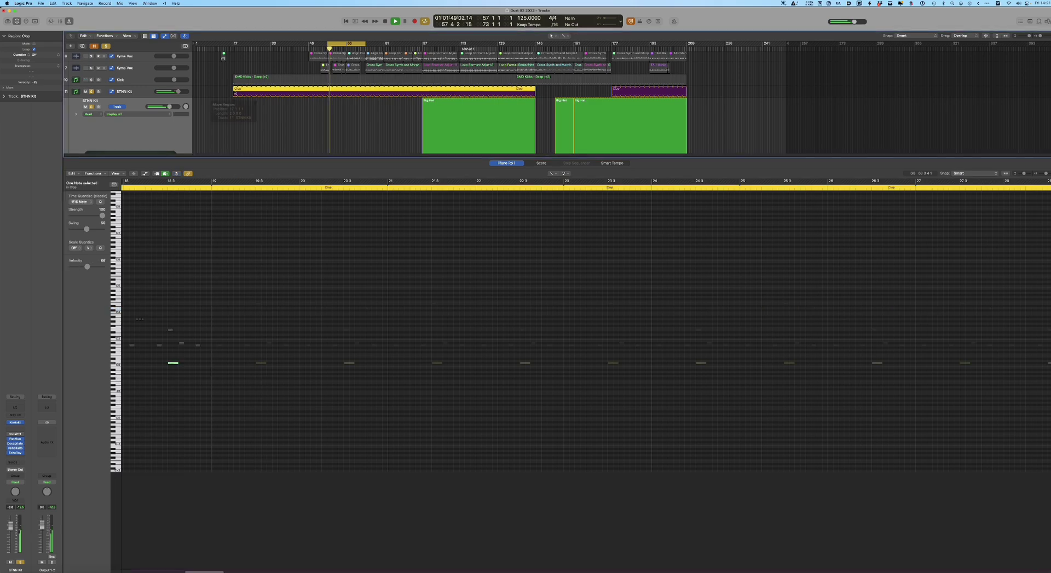
pyautogui.scroll(-5, 351, 137)
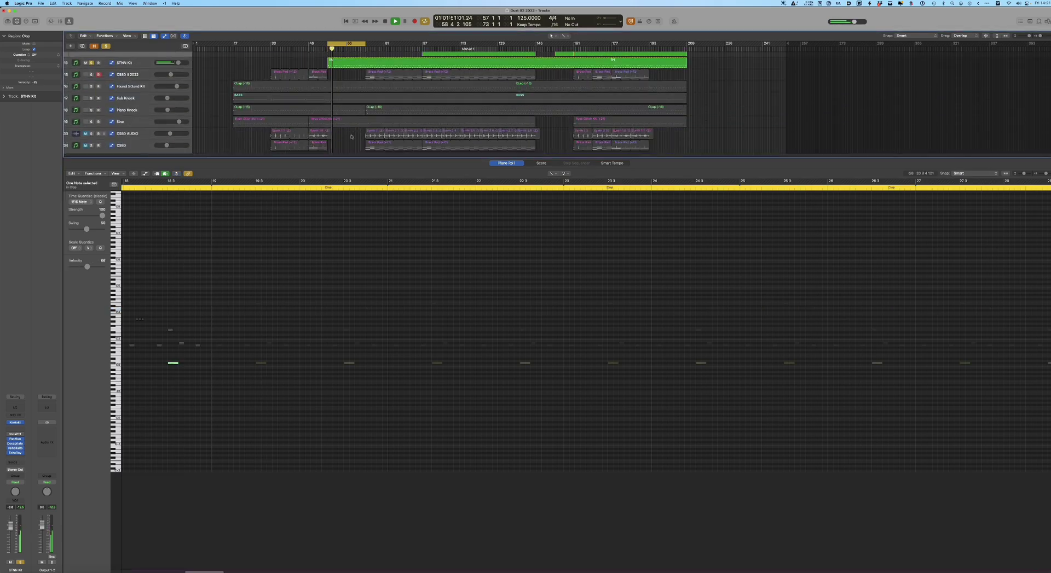
# Display the notes of the region on the third STNN Kit track and check the track's EchoBoy plug-in
pyautogui.click(336, 77)
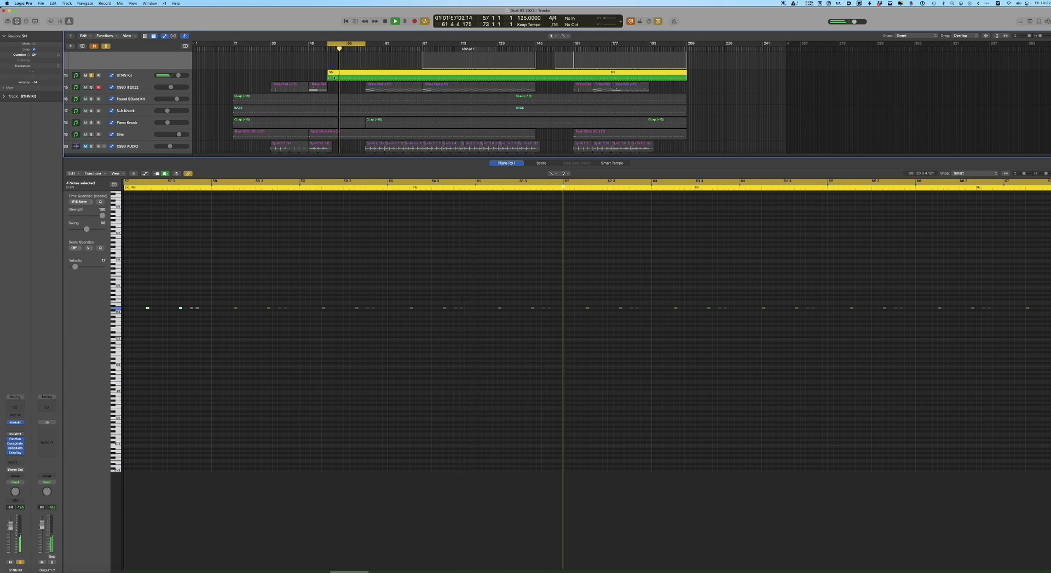
pyautogui.click(16, 453)
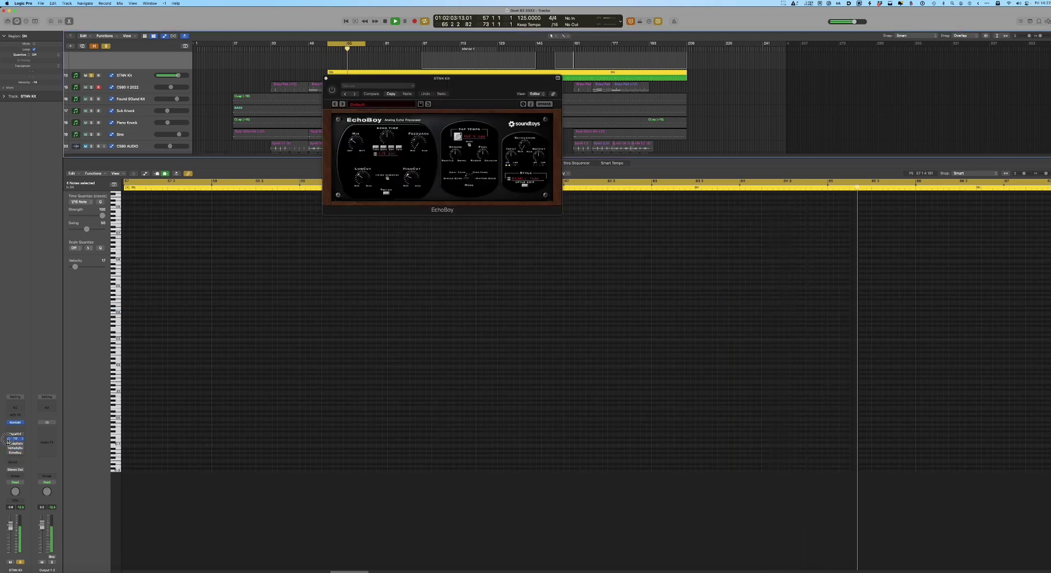
pyautogui.click(326, 78)
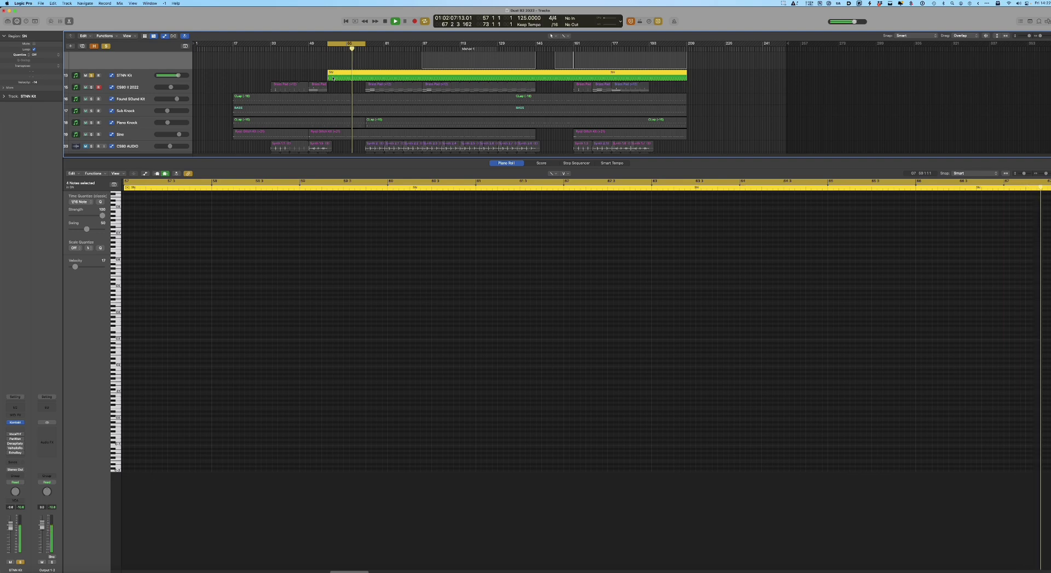
# Close the Piano Roll and select the third STNN Kit track in the full arrangement
pyautogui.scroll(5, 339, 80)
pyautogui.scroll(-4, 339, 80)
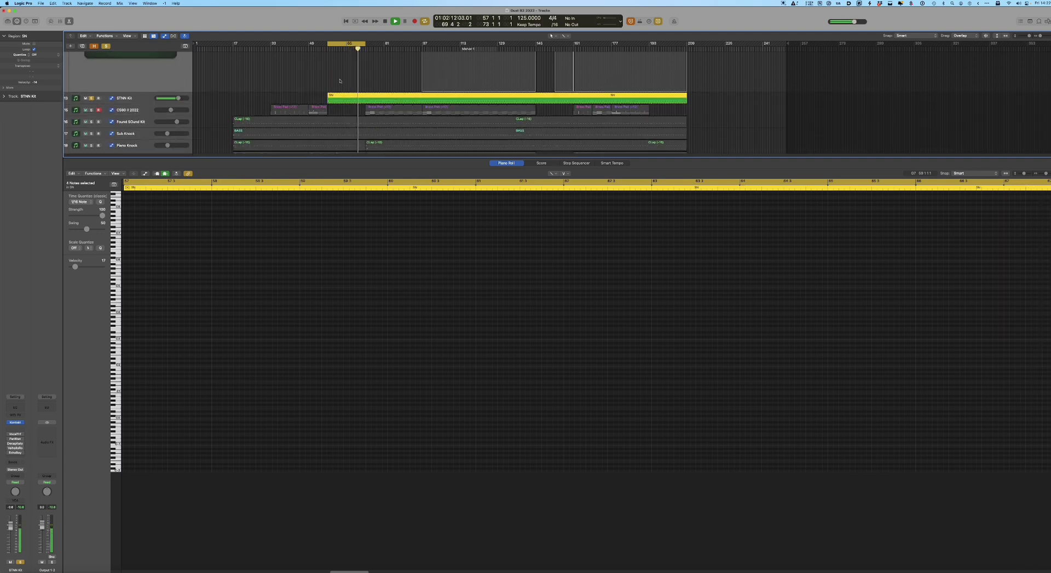
pyautogui.press('e')
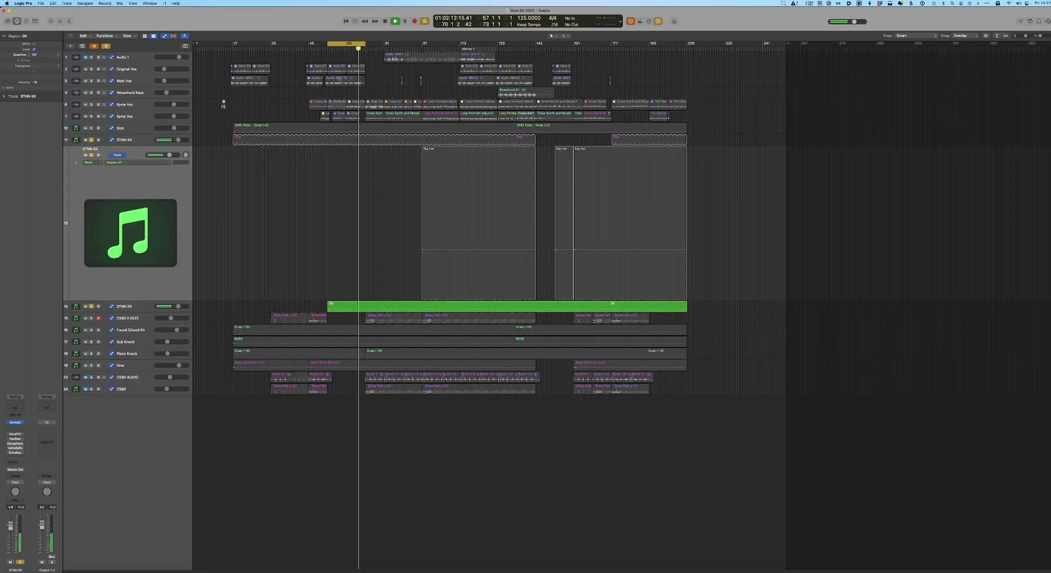
pyautogui.click(120, 310)
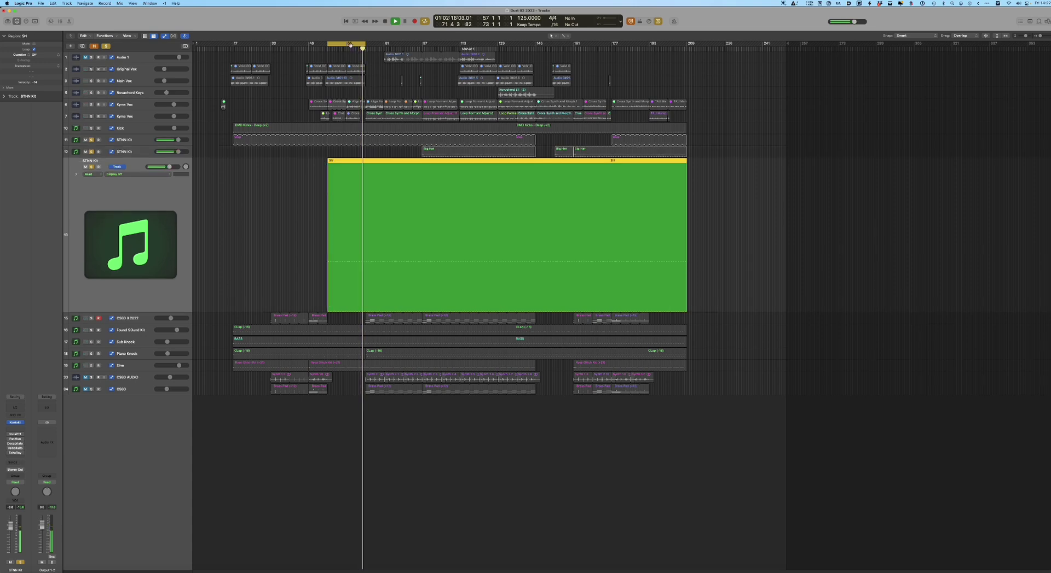
# Adjust the Tone knob in the third STNN Kit track's Decapitator during and after playback, and close the plug-in
pyautogui.click(9, 444)
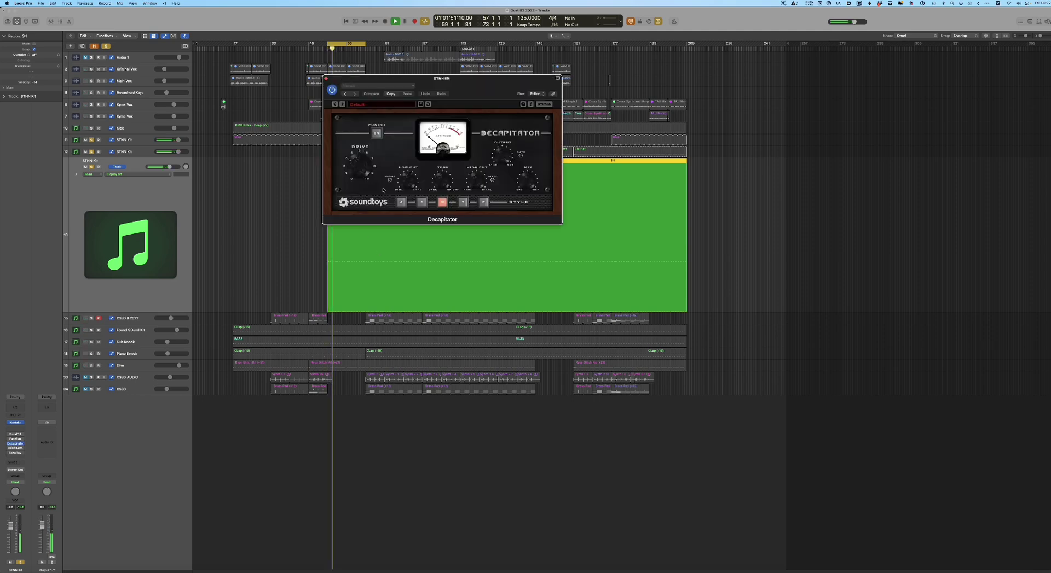
pyautogui.moveTo(411, 182)
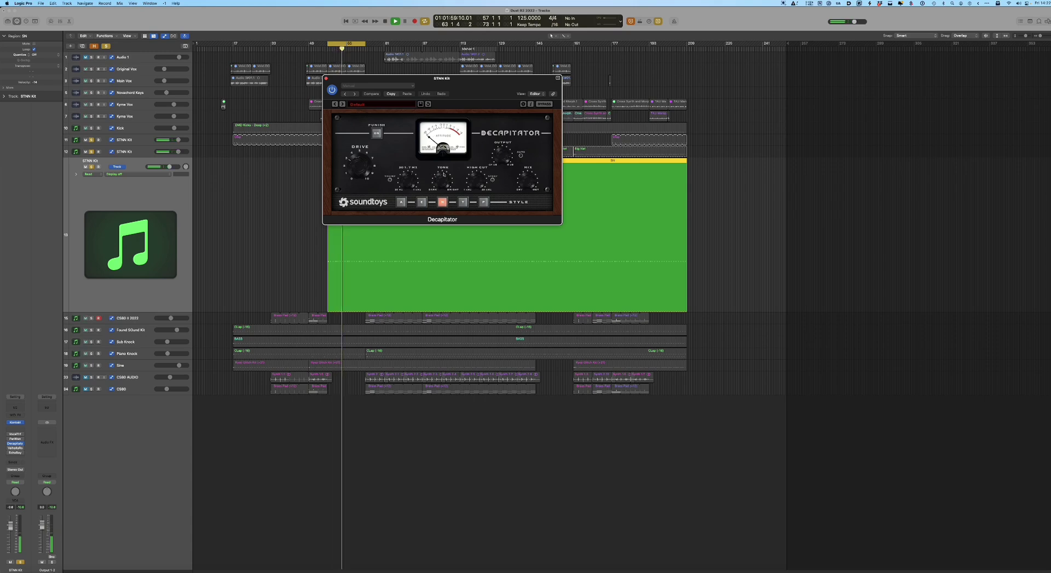
pyautogui.moveTo(443, 183); pyautogui.dragTo(442, 180)
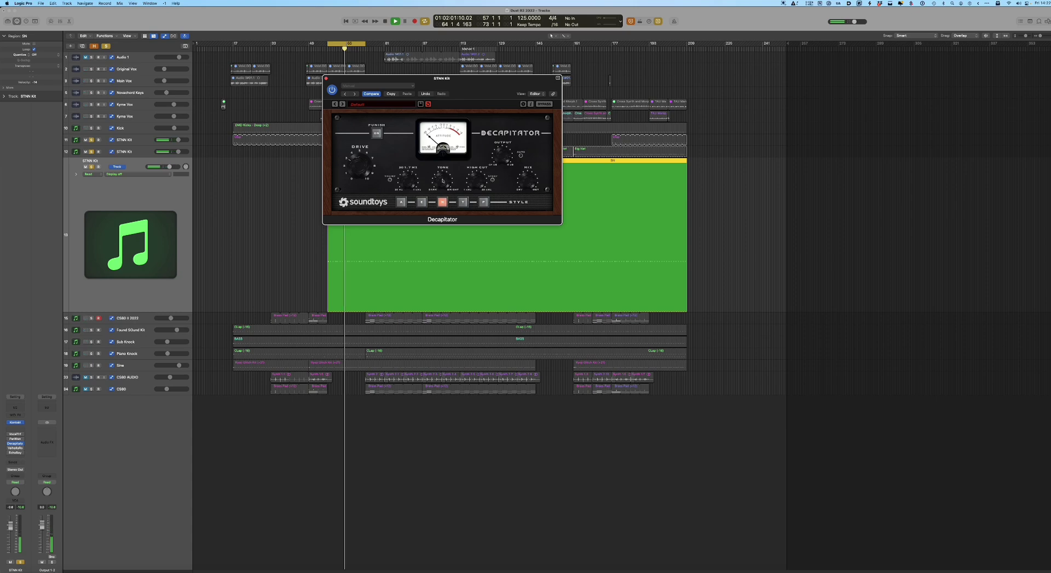
pyautogui.press('space')
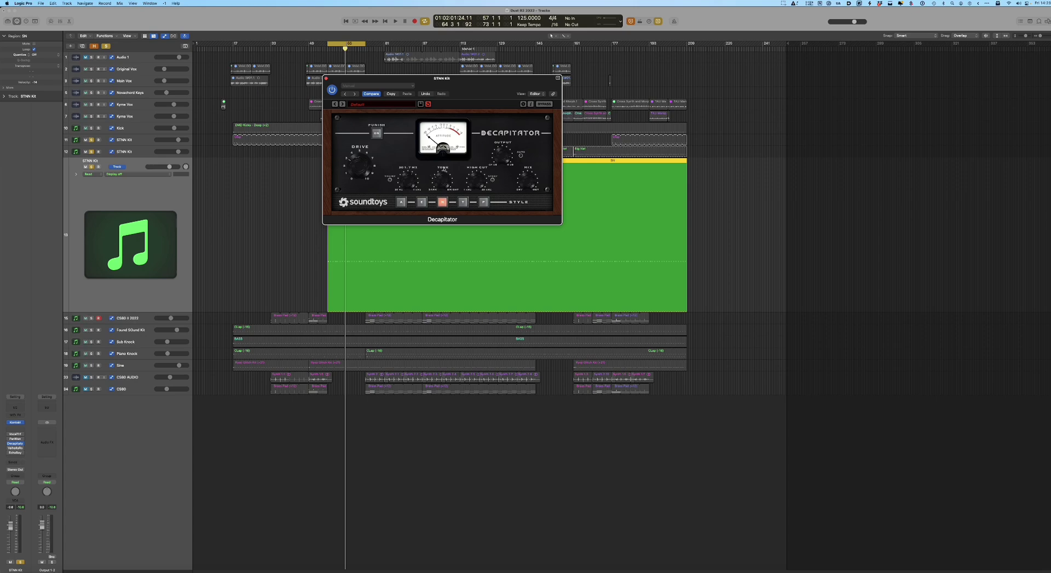
pyautogui.moveTo(442, 186); pyautogui.dragTo(444, 175)
pyautogui.click(326, 78)
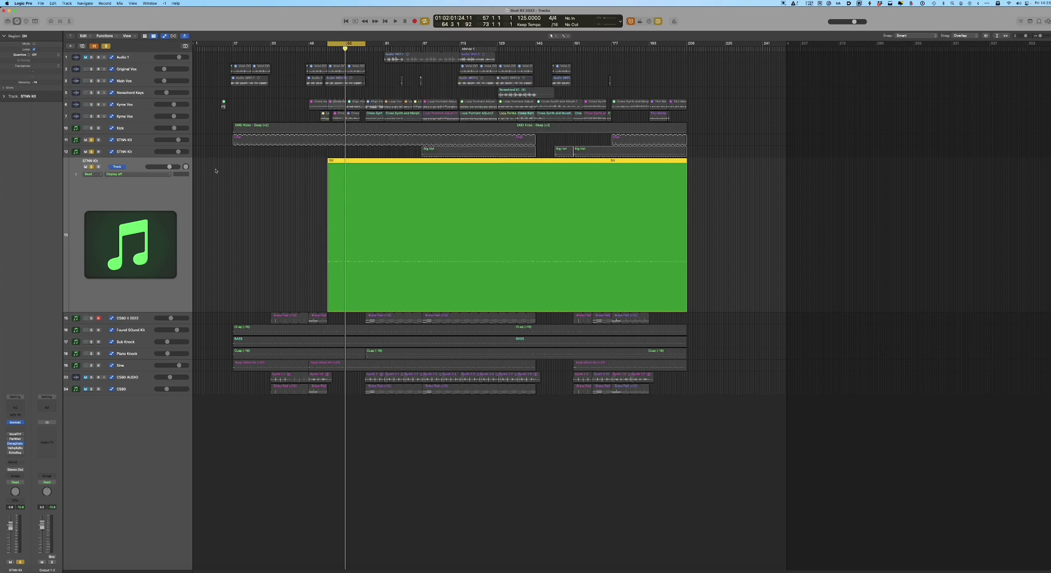
# Move the cycle range to bars 97 to 113 and audition the first Big Hat region in solo
pyautogui.click(285, 153)
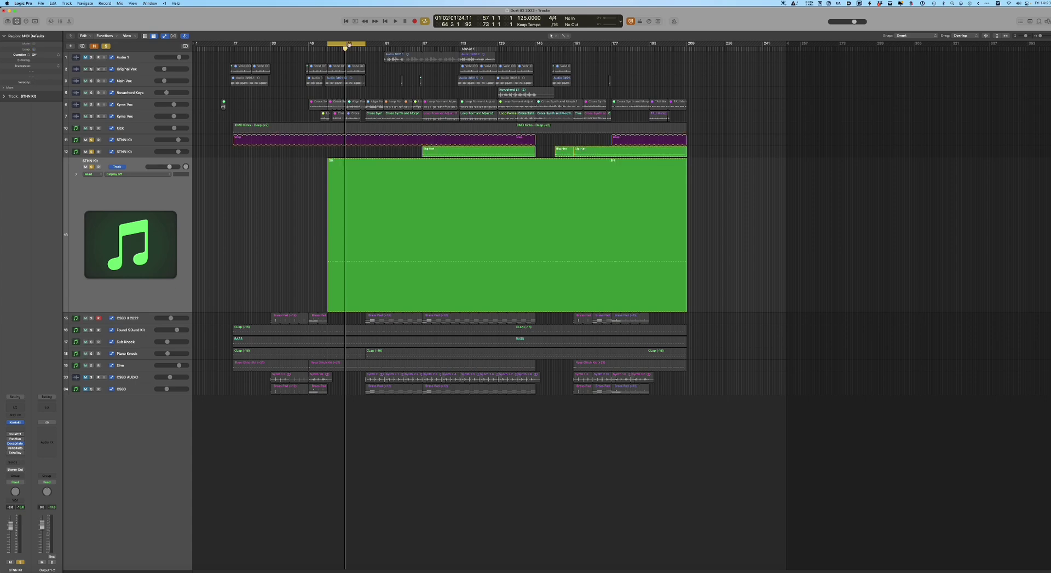
pyautogui.moveTo(348, 45); pyautogui.dragTo(443, 45)
pyautogui.click(425, 151)
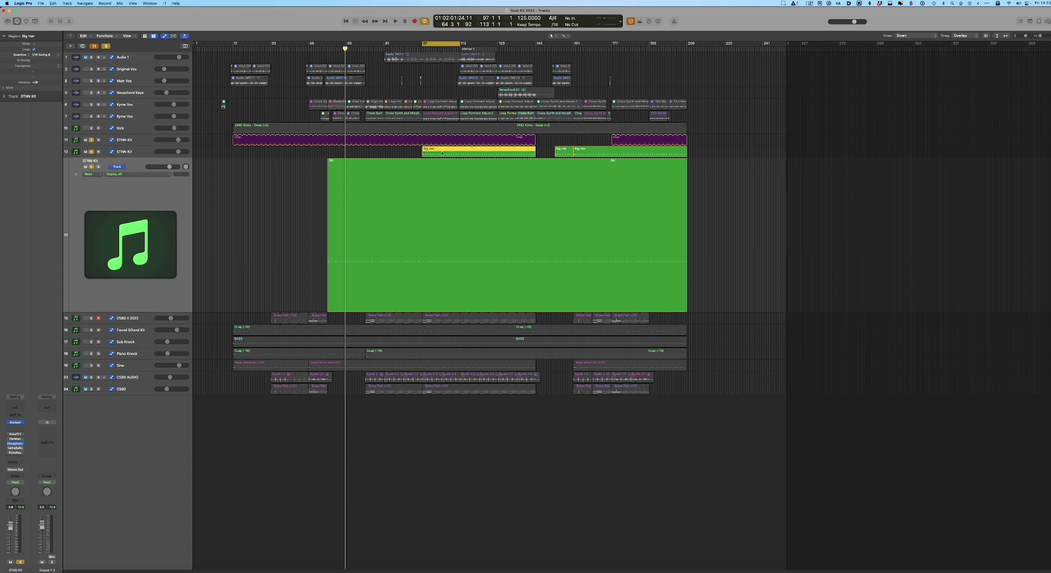
pyautogui.hotkey('ctrl', 's')
pyautogui.press('space')
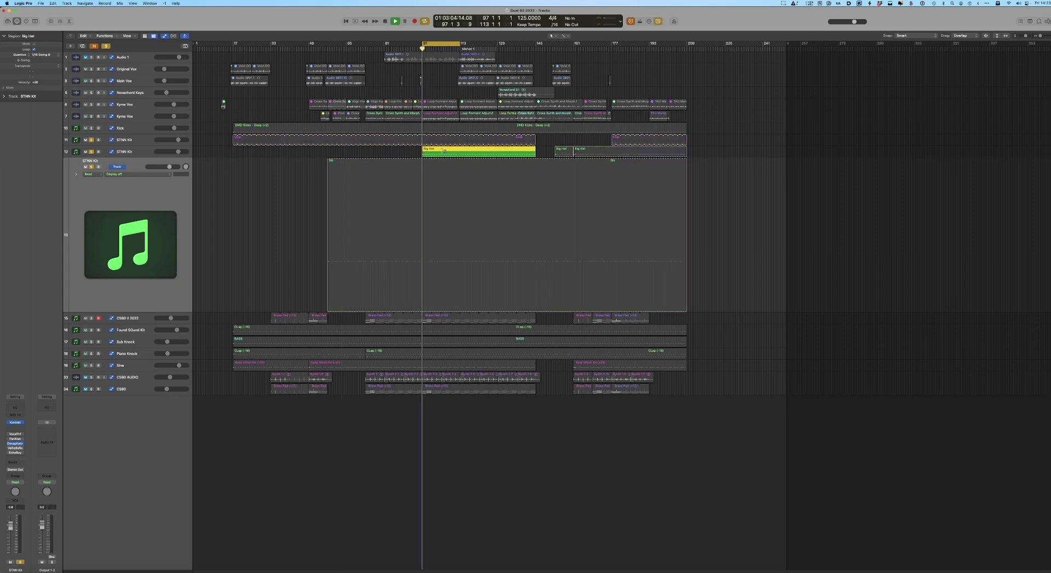
pyautogui.click(141, 152)
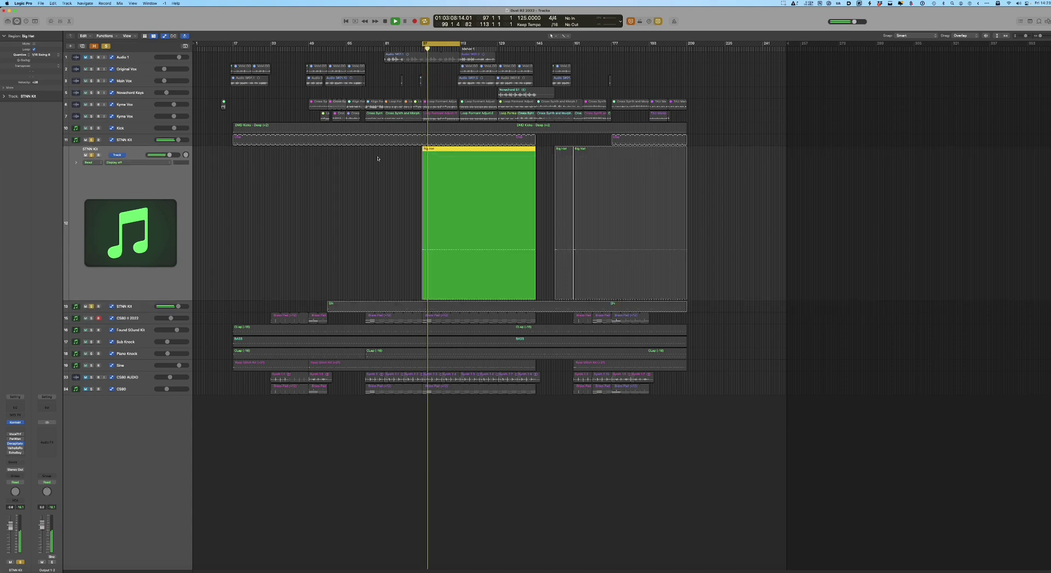
pyautogui.press('space')
# Examine the first Big Hat region's upper note pattern in the Piano Roll at closer zoom, and close the editor
pyautogui.doubleClick(423, 149)
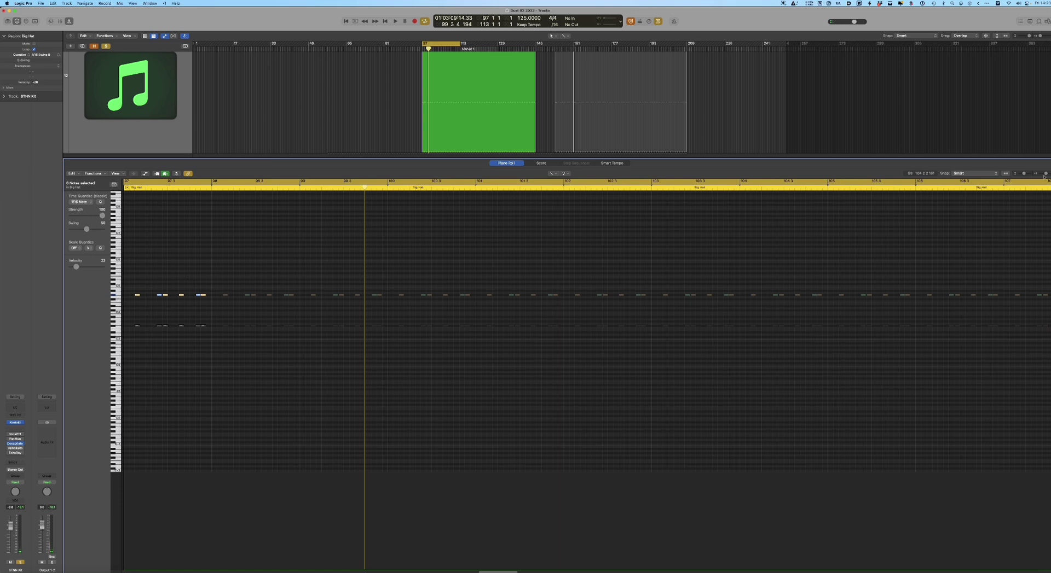
pyautogui.press('super+Right')
pyautogui.press('super+Right')
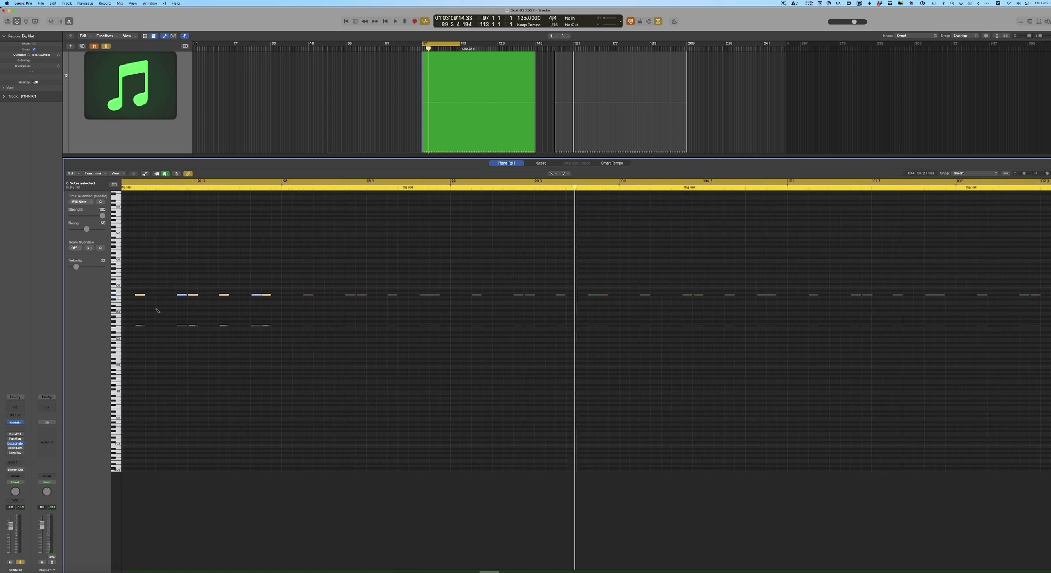
pyautogui.hscroll(-3, 158, 311)
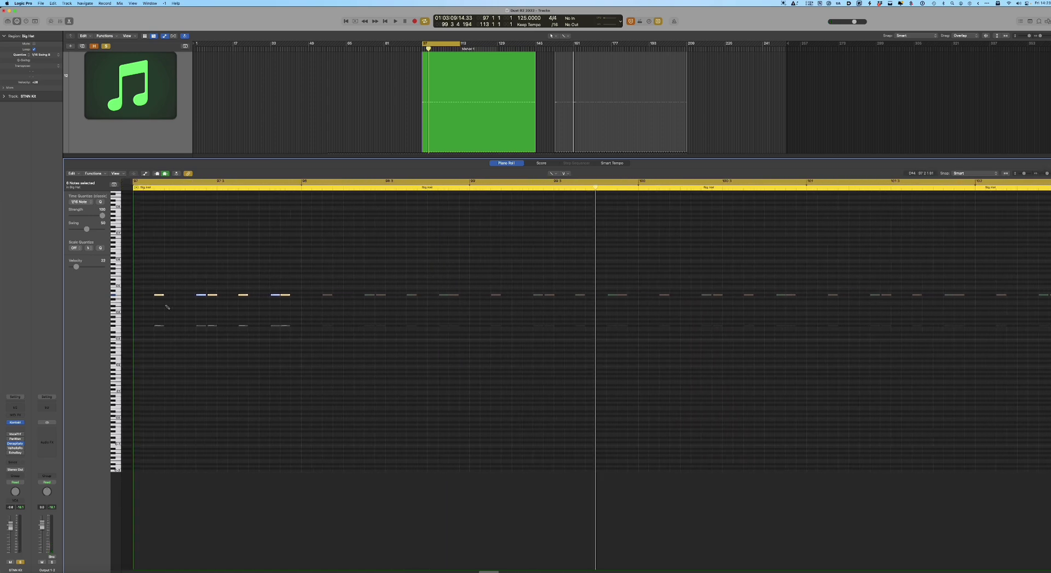
pyautogui.click(115, 296)
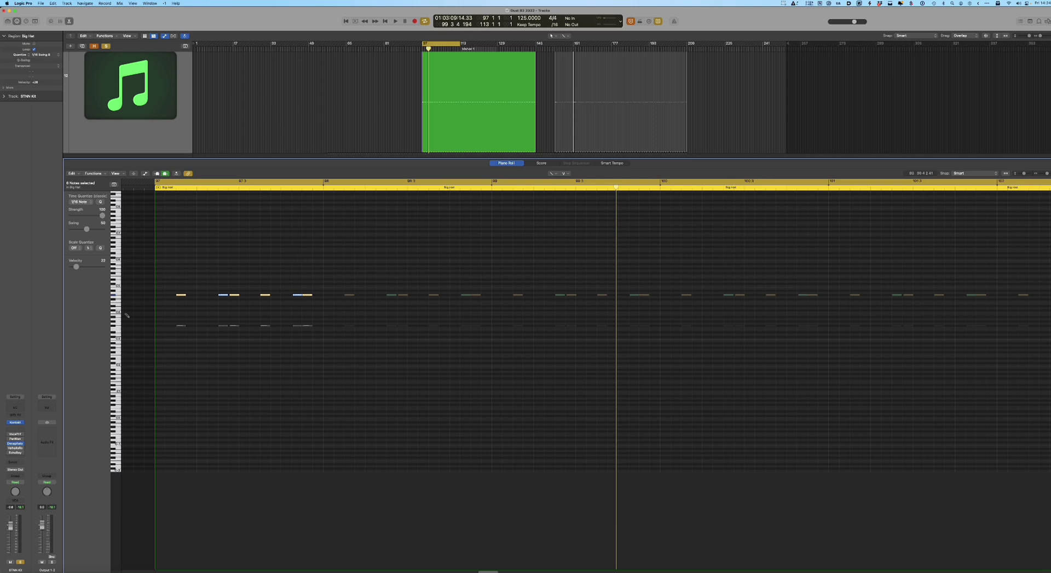
pyautogui.click(299, 297)
pyautogui.press('p')
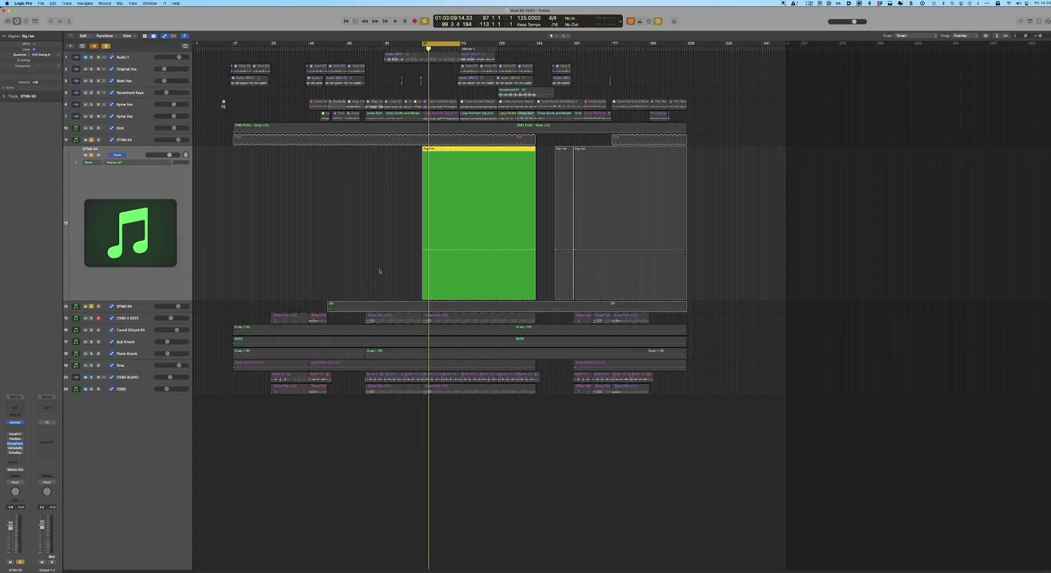
# Turn off solo for the Big Hat region and briefly play the soloed STNN Kit tracks together
pyautogui.hotkey('ctrl', 's')
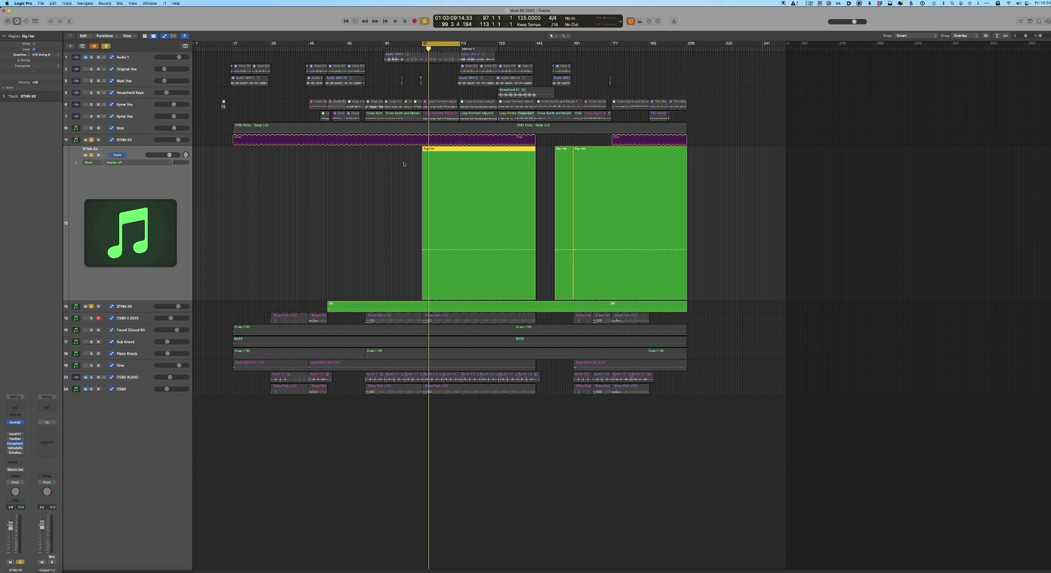
pyautogui.press('space')
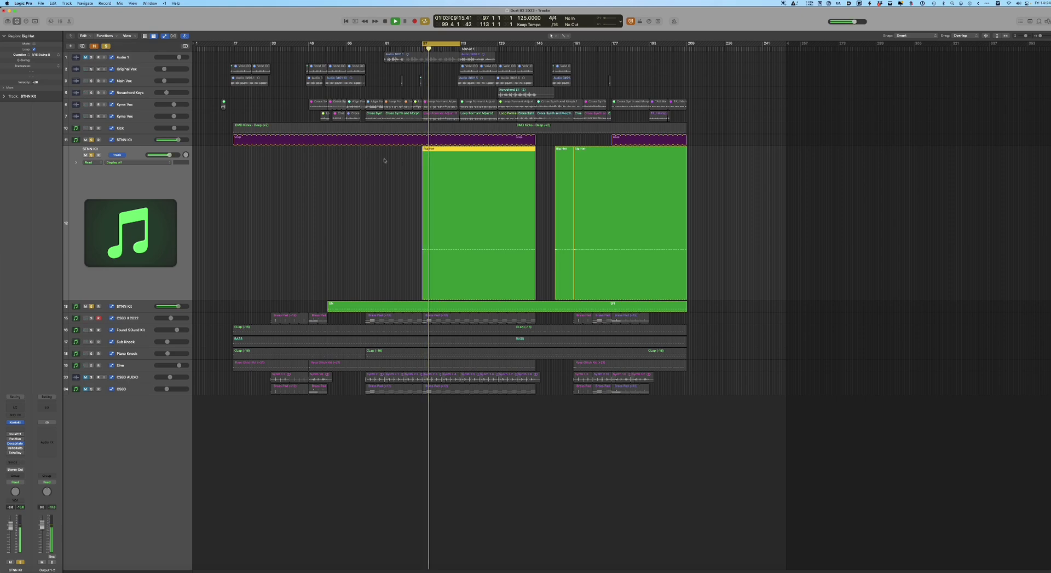
pyautogui.press('space')
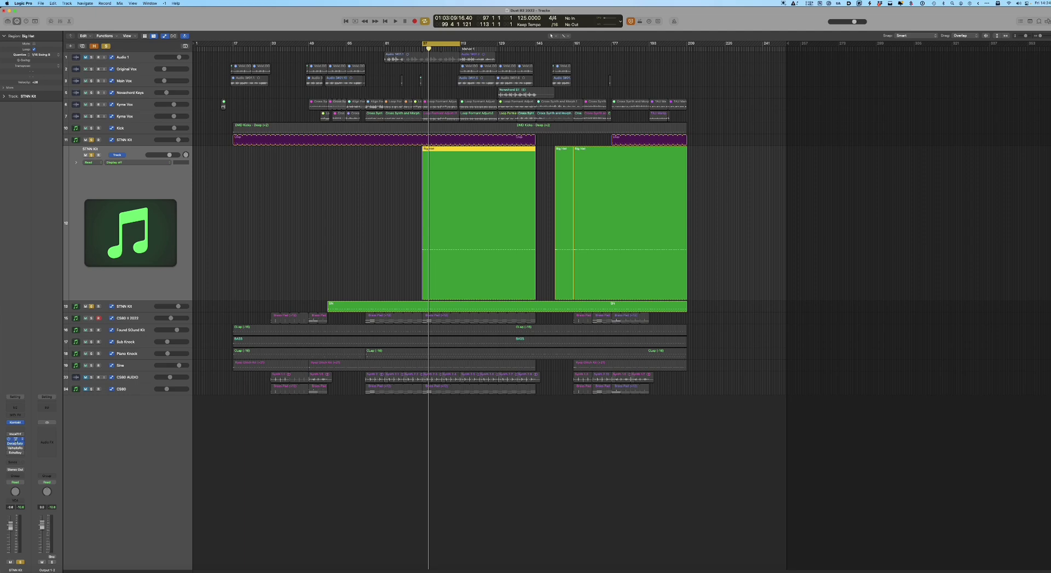
# Examine the panning movement in the STNN Kit track's PanMan plug-in during short playbacks, and close it
pyautogui.click(8, 440)
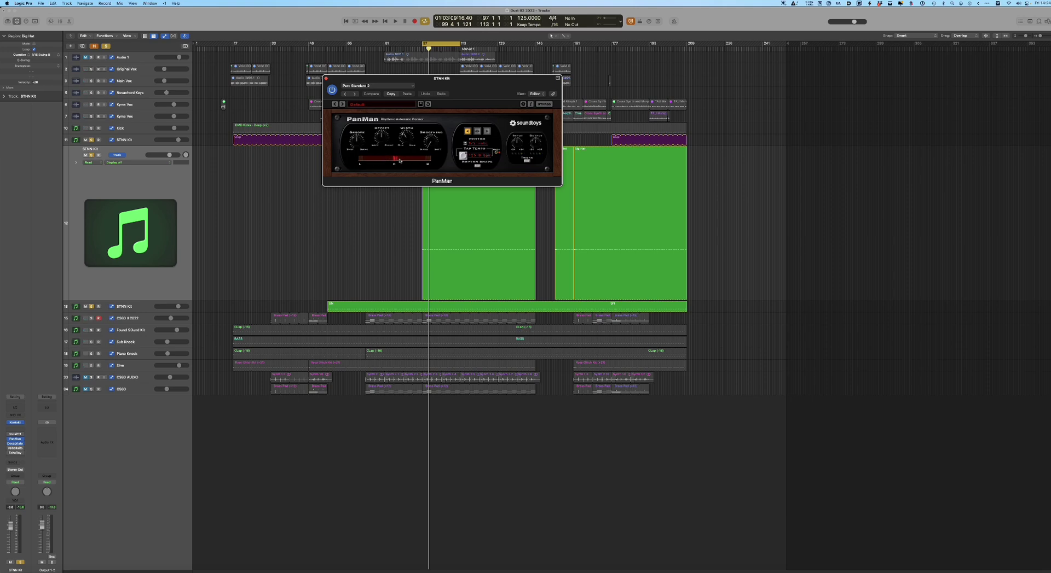
pyautogui.press('space')
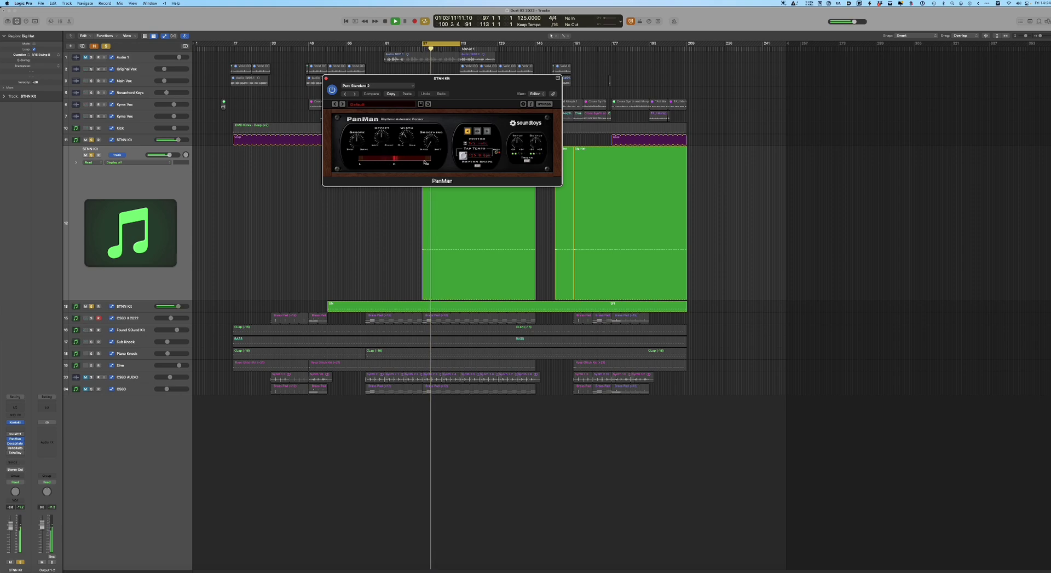
pyautogui.press('space')
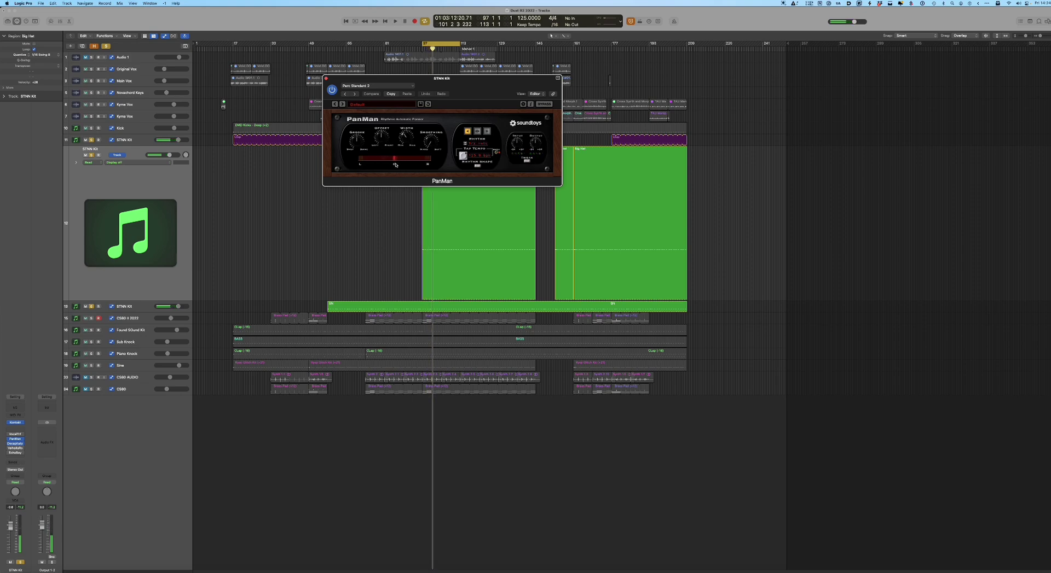
pyautogui.click(331, 306)
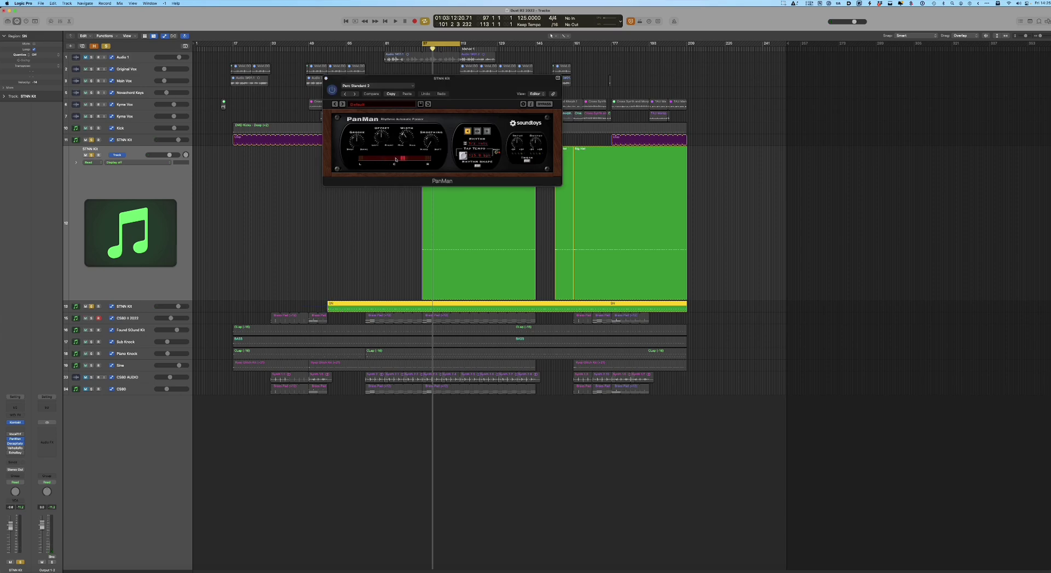
pyautogui.press('space')
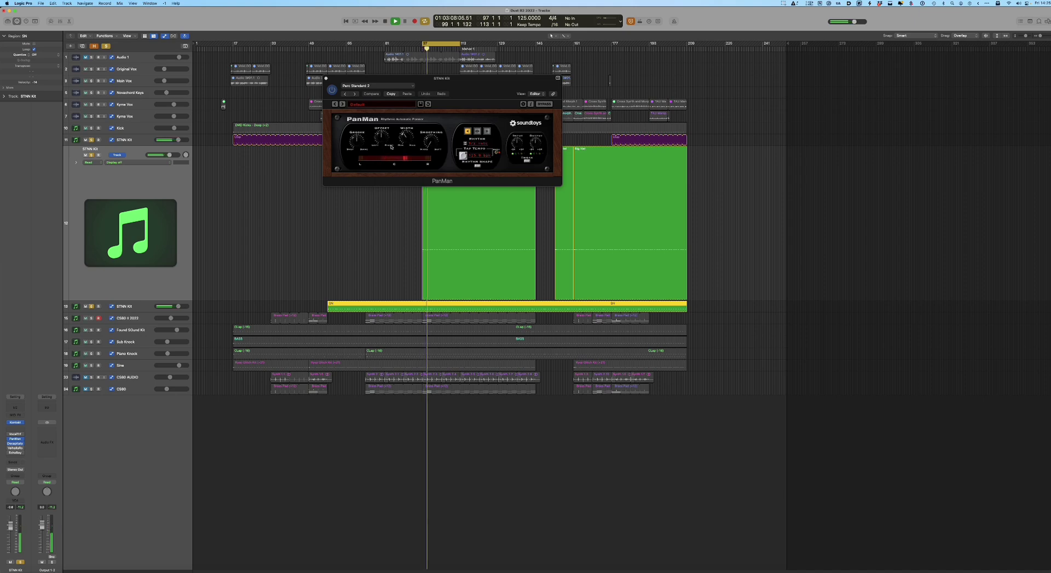
pyautogui.press('space')
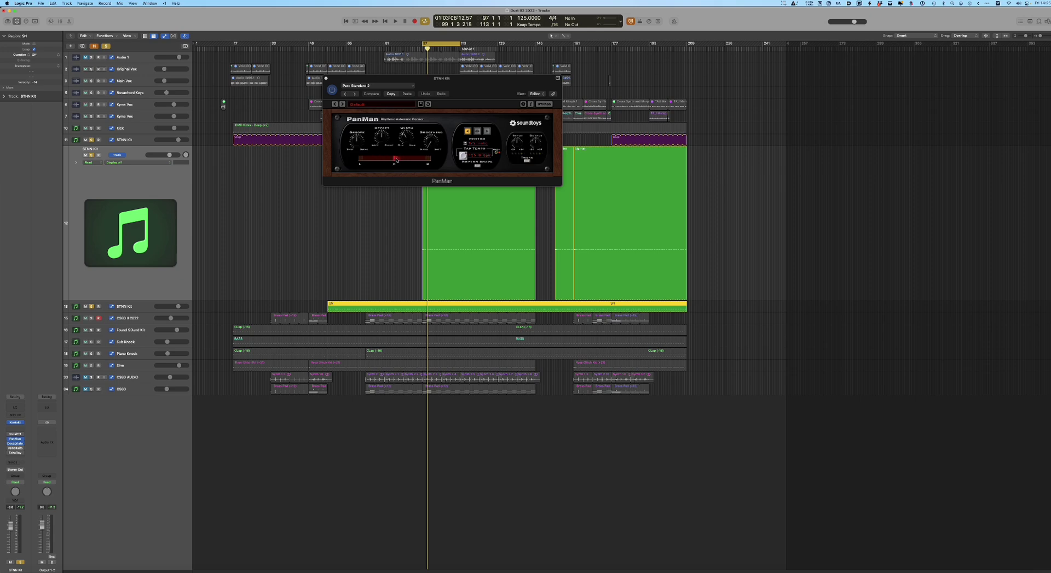
pyautogui.click(326, 78)
# Examine the settings of the ValhallaRoom reverb on the STNN Kit track, and close the plug-in
pyautogui.moveTo(10, 448)
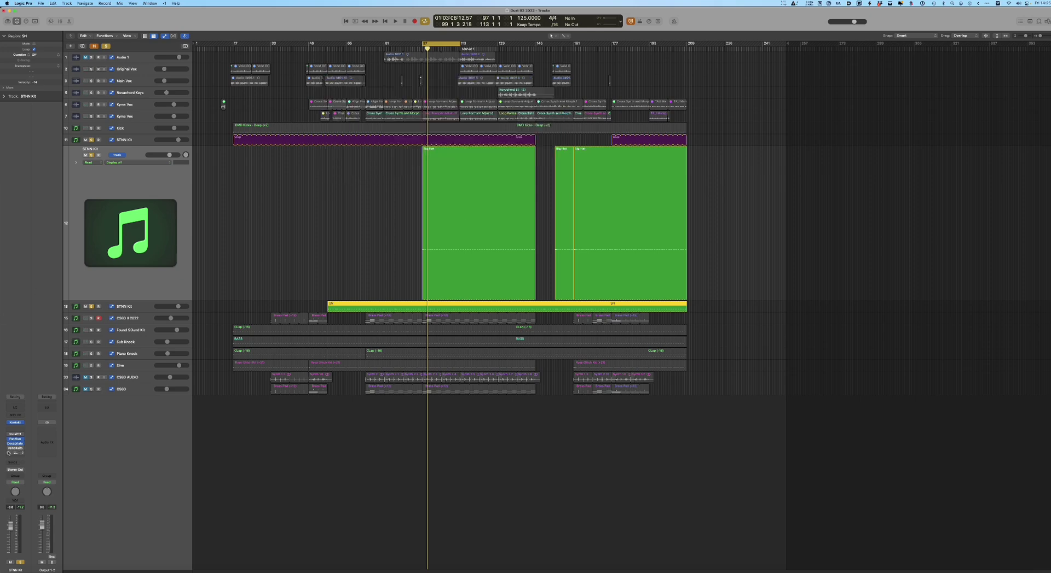
pyautogui.click(15, 448)
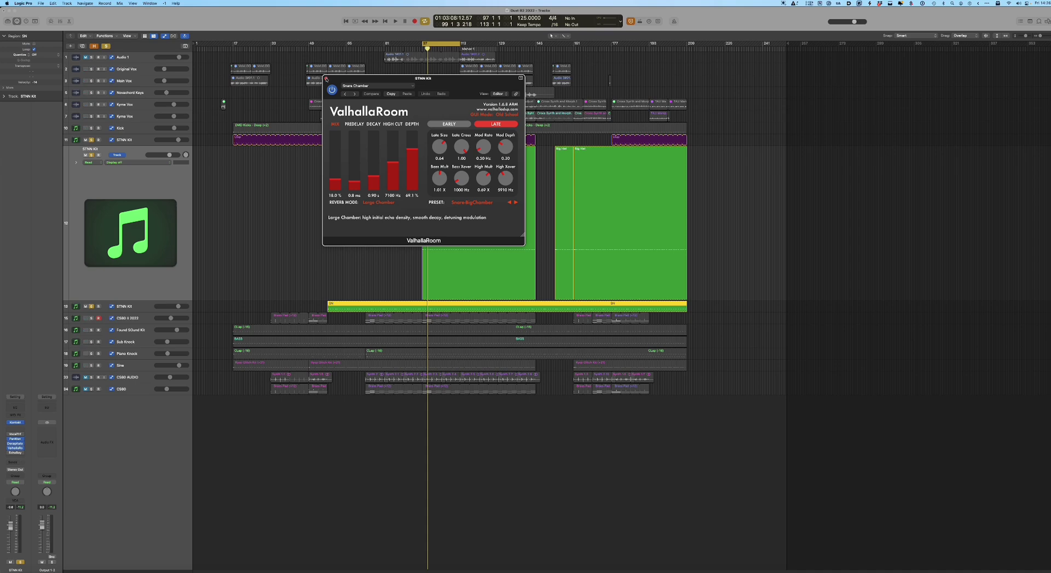
pyautogui.click(326, 78)
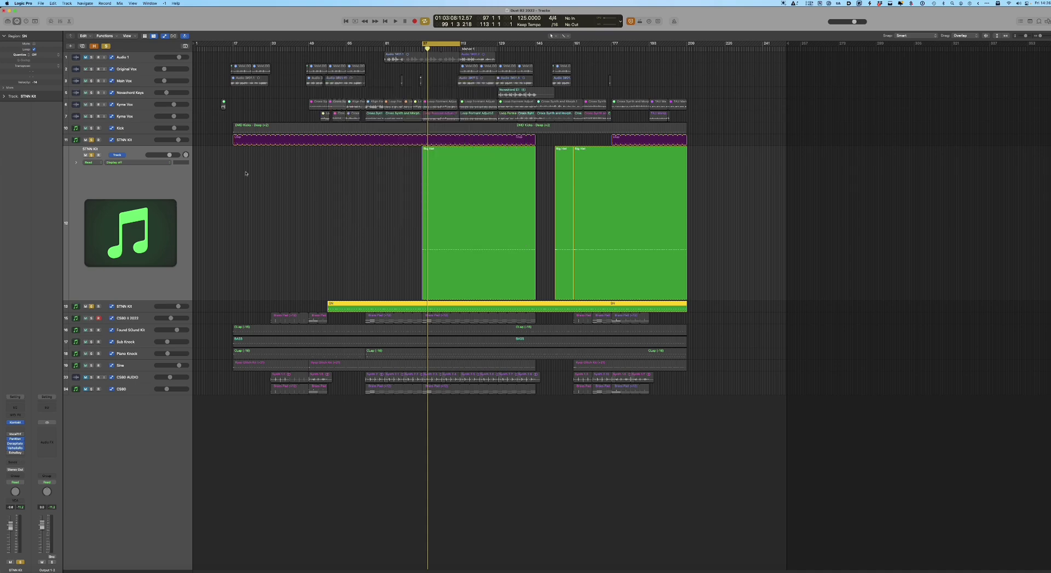
# Open the STNN Kit track's EchoBoy, move its window lower in the arrangement, and audition the delay during playback
pyautogui.moveTo(9, 454)
pyautogui.click(14, 453)
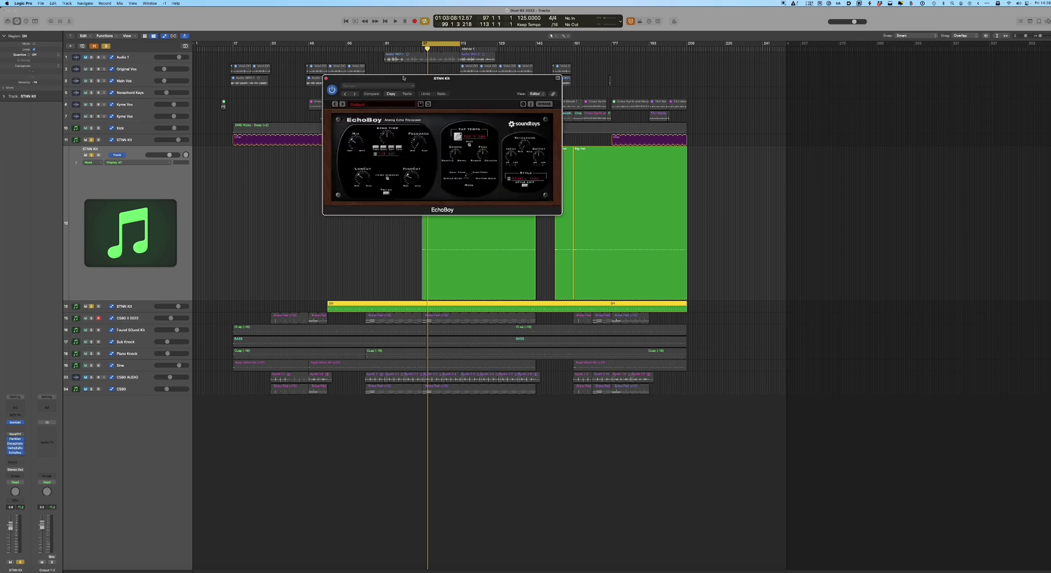
pyautogui.moveTo(403, 77); pyautogui.dragTo(346, 208)
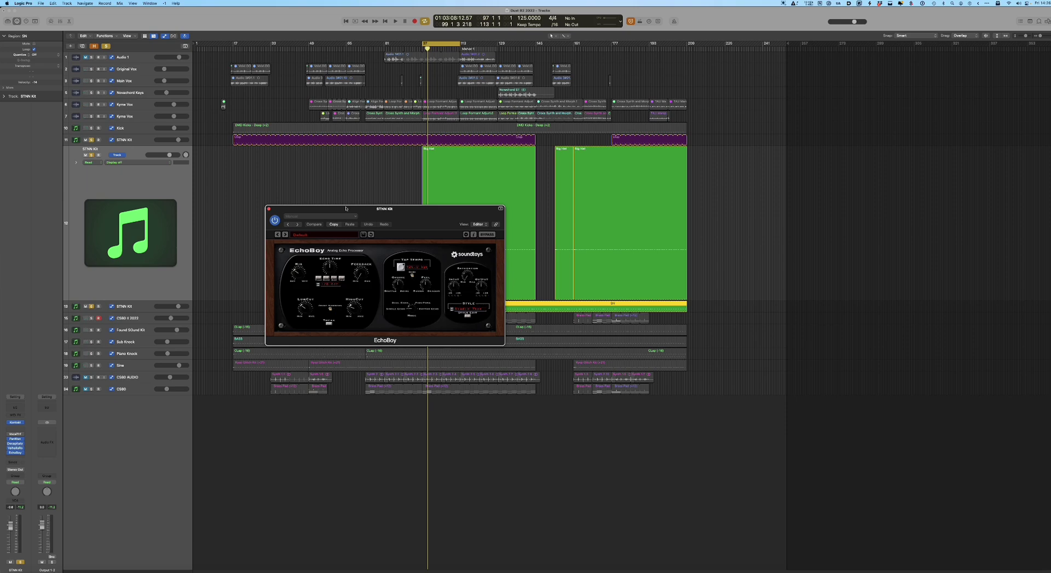
pyautogui.press('space')
pyautogui.press('space')
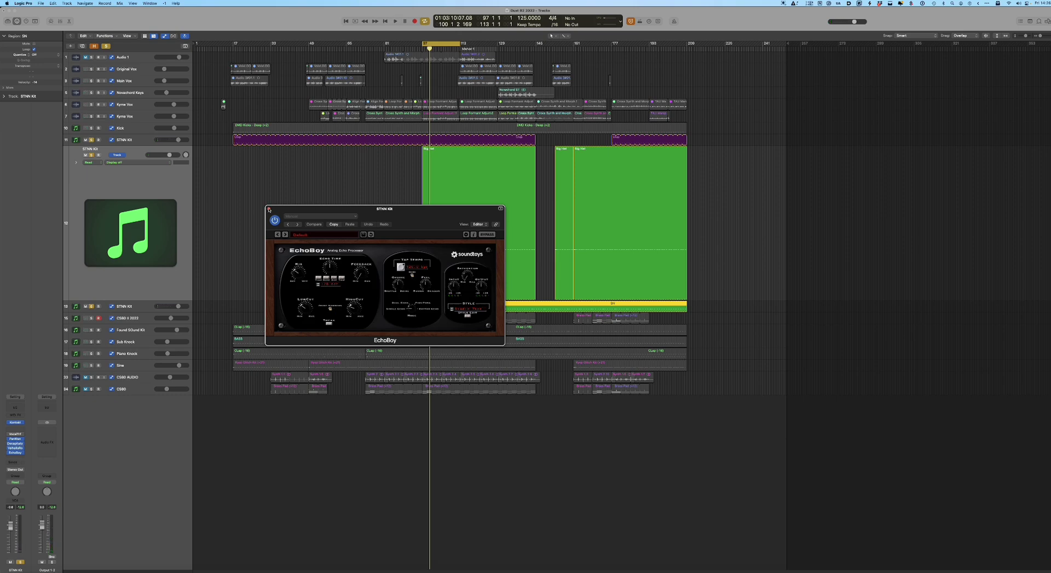
# Close the EchoBoy plug-in and briefly play the soloed STNN Kit tracks
pyautogui.click(269, 209)
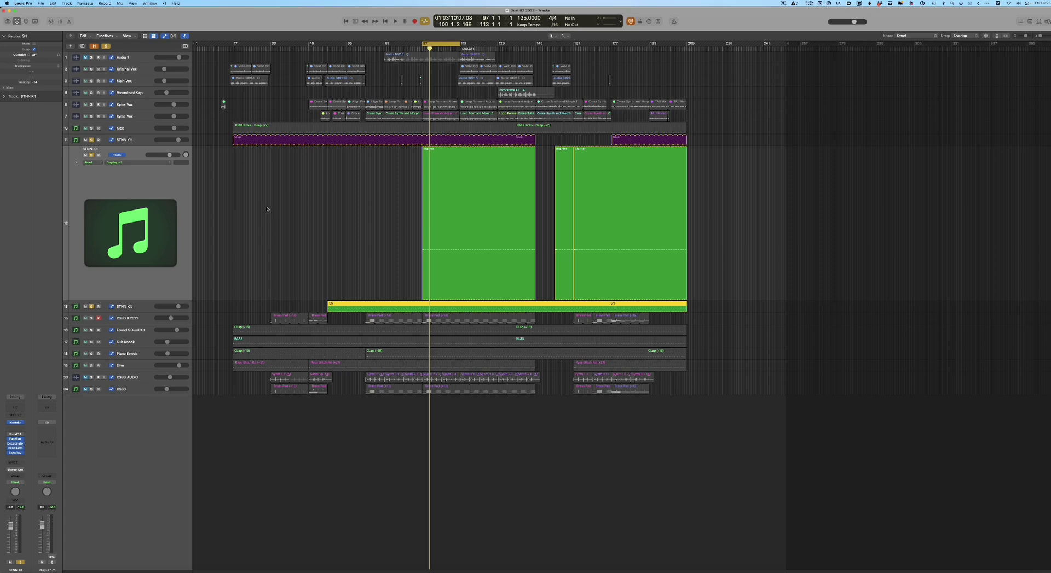
pyautogui.press('space')
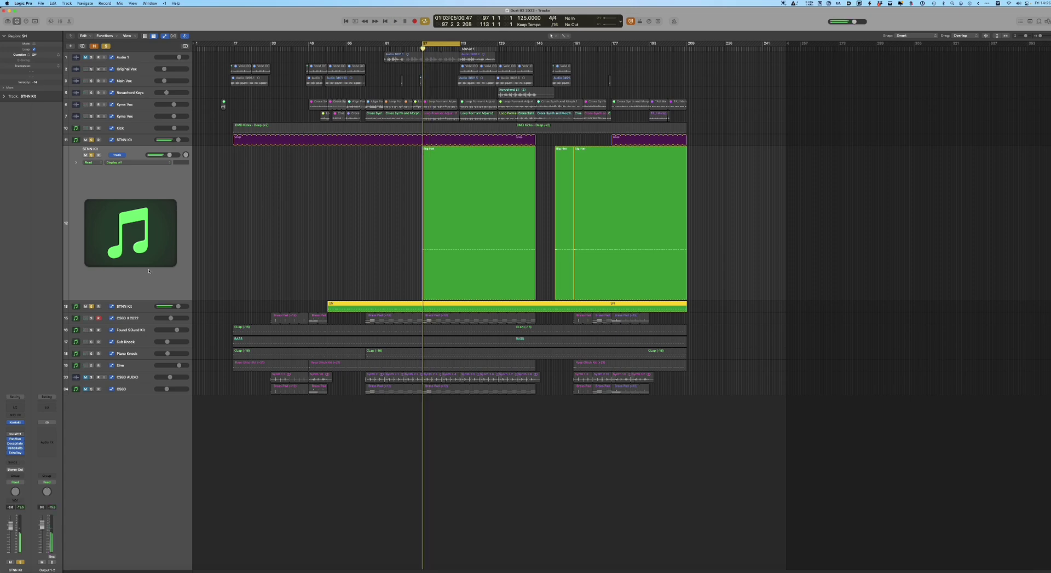
# Select the Found Sound Kit track, turn off solo on the STNN Kit tracks, and solo the Found Sound Kit instead
pyautogui.press('Down')
pyautogui.press('Down')
pyautogui.press('Down')
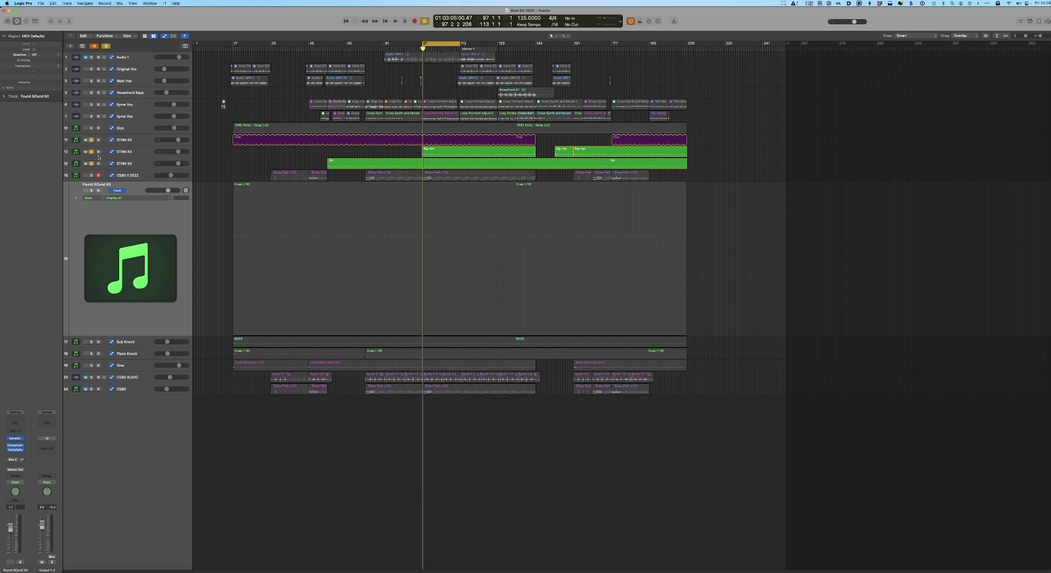
pyautogui.click(92, 164)
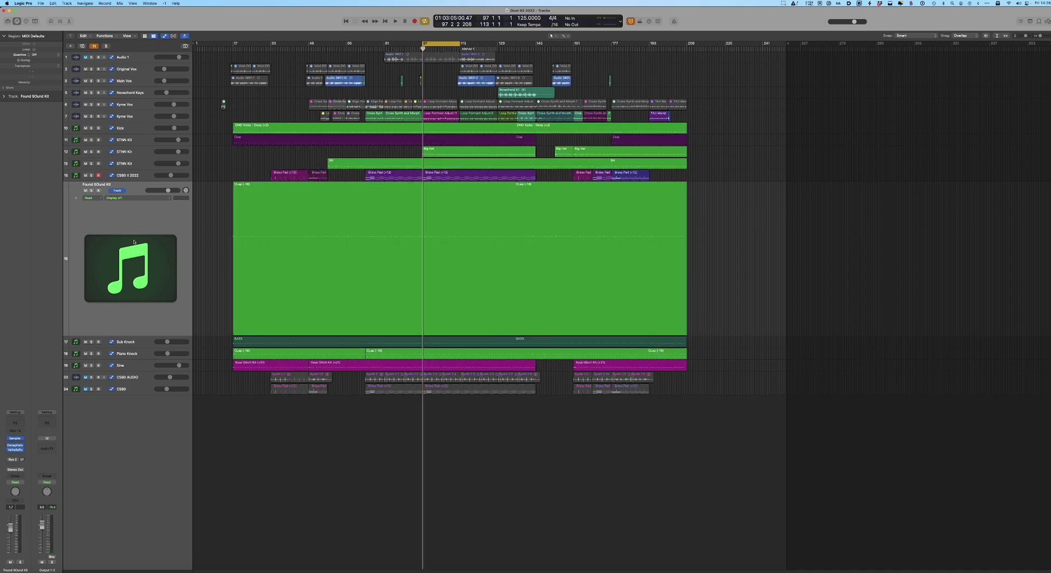
pyautogui.click(91, 191)
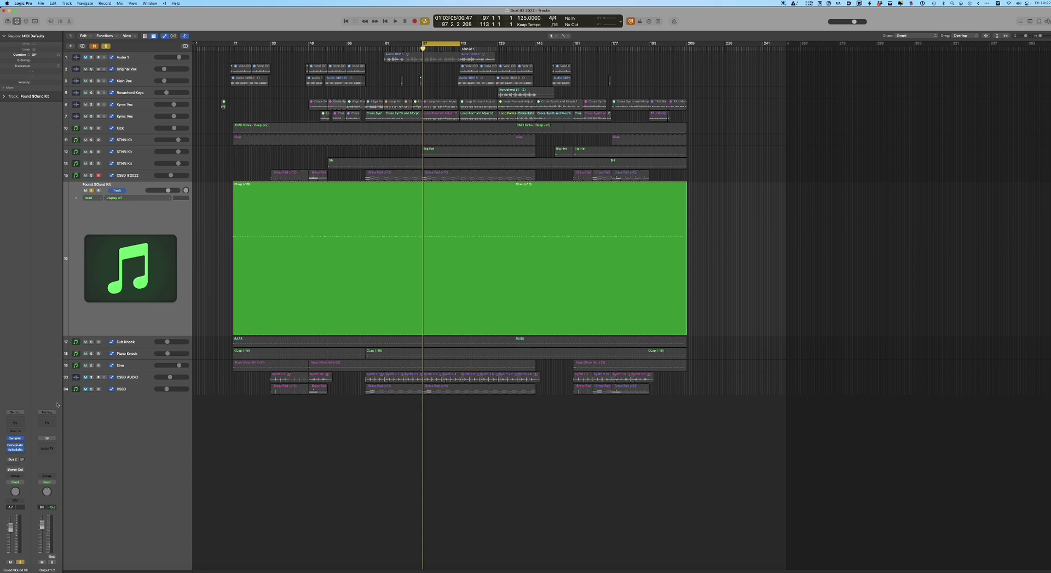
# Examine the Found Sound Kit's Sampler instrument and its preset, close it, and briefly play the soloed track
pyautogui.moveTo(17, 438)
pyautogui.click(17, 438)
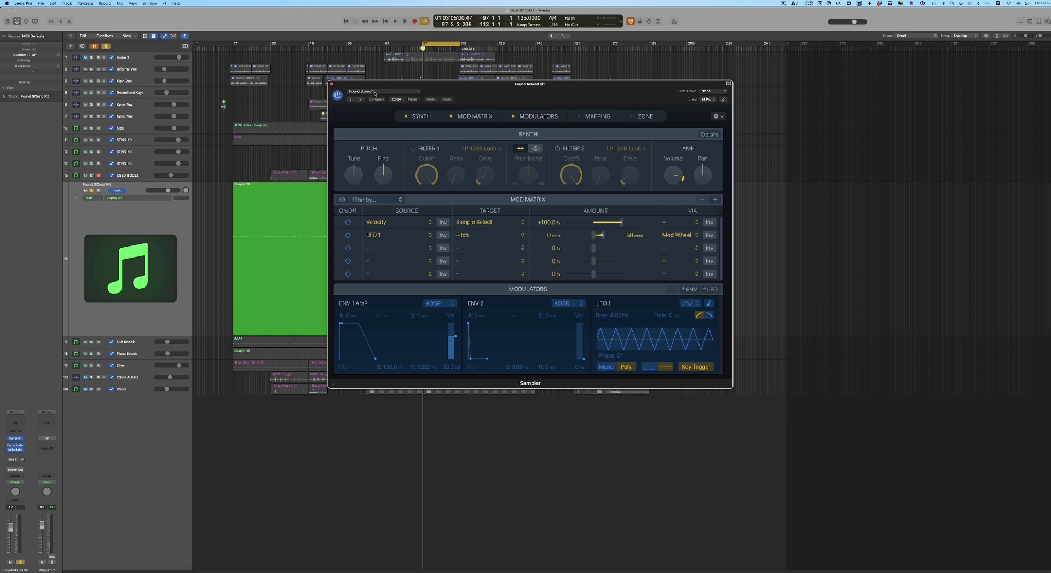
pyautogui.click(364, 92)
pyautogui.click(364, 92)
pyautogui.click(331, 85)
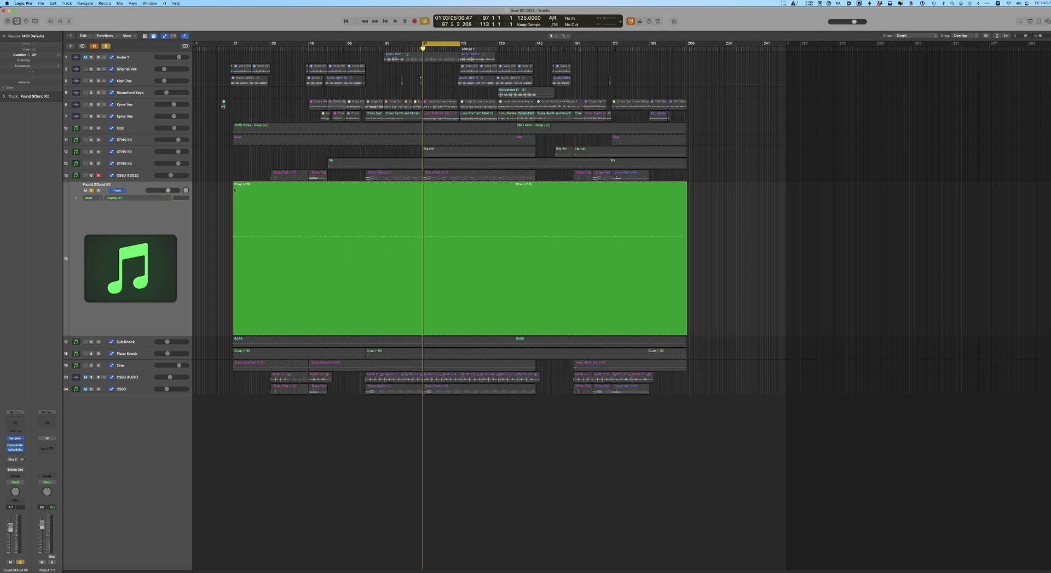
pyautogui.press('space')
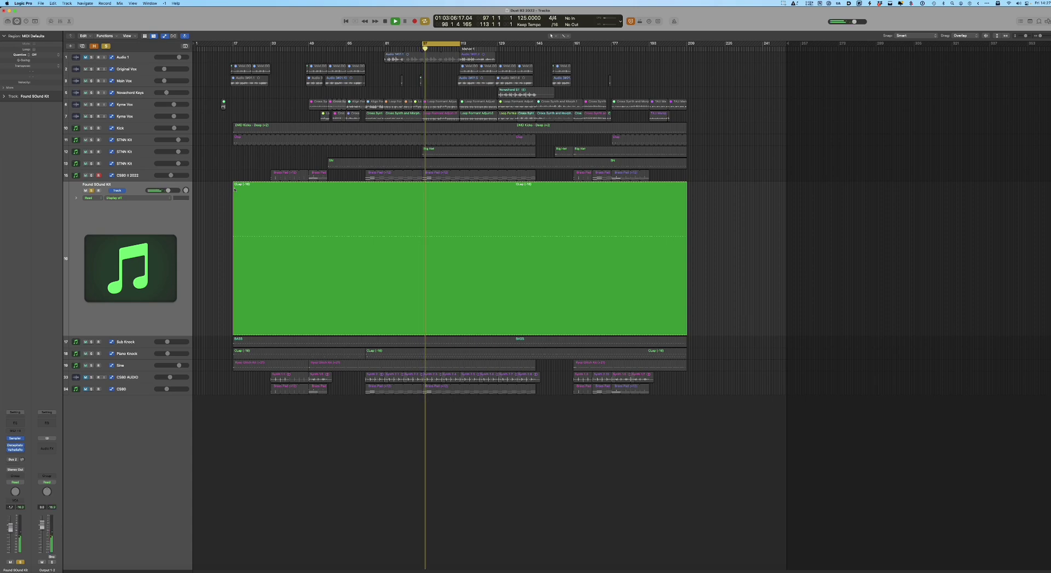
pyautogui.press('space')
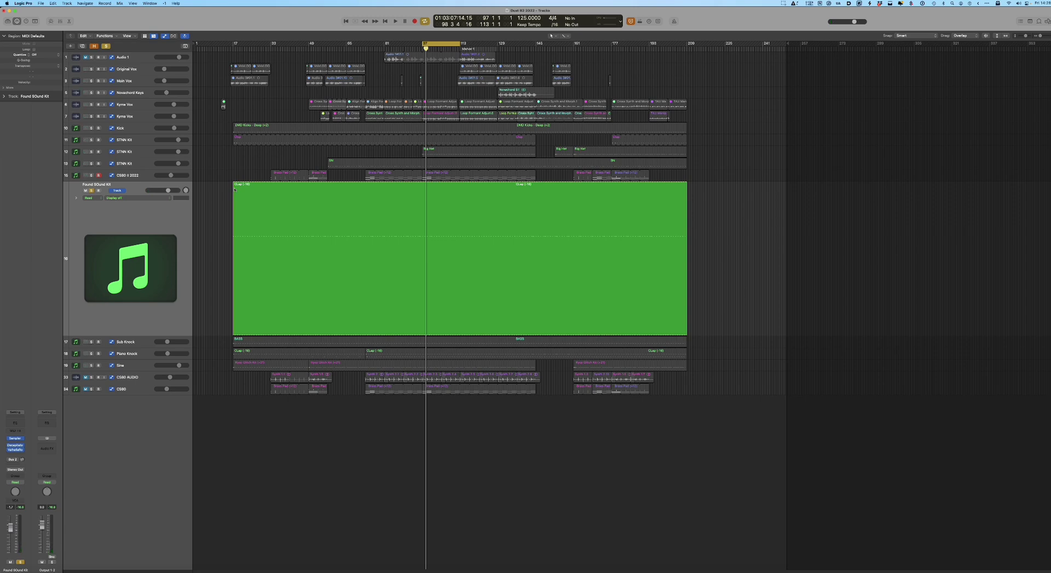
# Open the Found Sound Kit's Clap region in the Piano Roll and audition the notes at its start
pyautogui.doubleClick(234, 190)
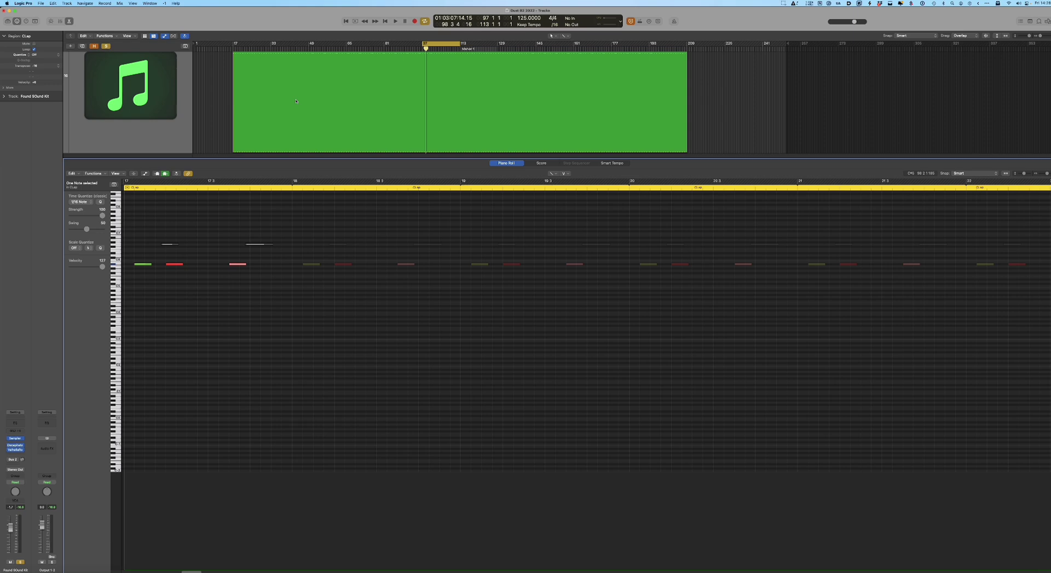
pyautogui.click(144, 265)
pyautogui.click(175, 265)
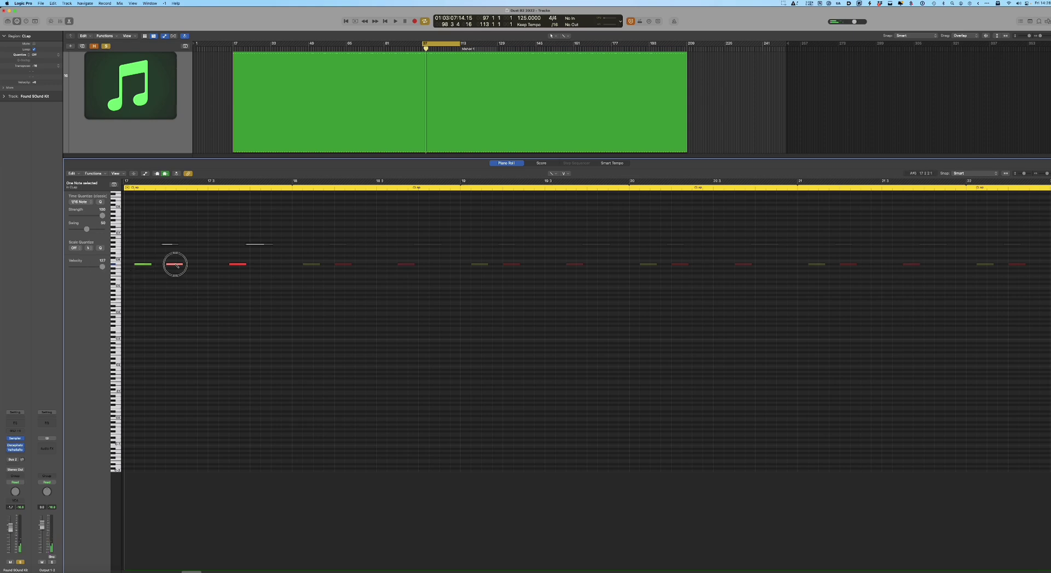
pyautogui.click(148, 265)
# Follow the looped clap pattern in the Piano Roll during short playbacks, and close the editor
pyautogui.press('space')
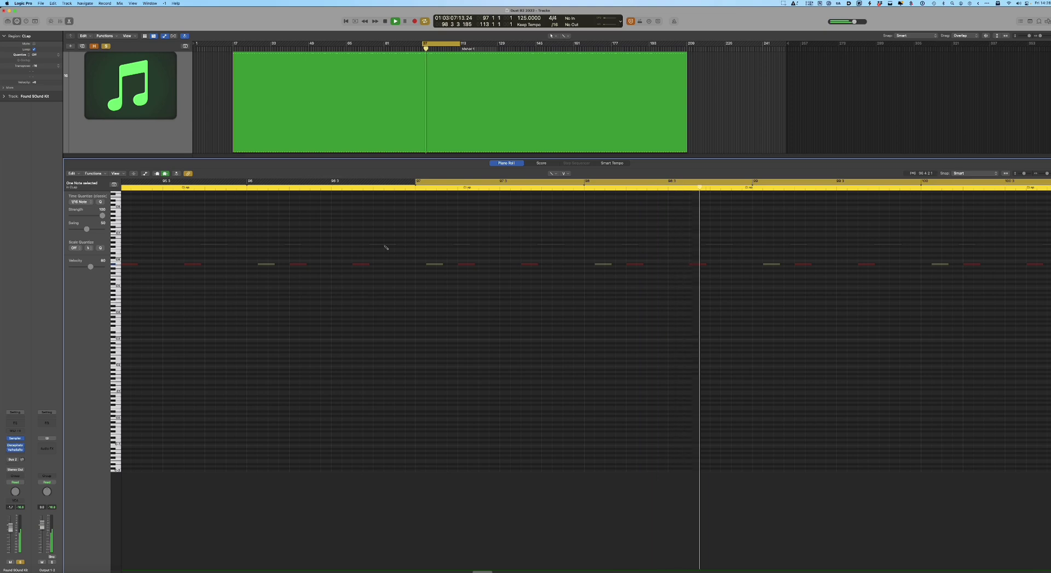
pyautogui.press('space')
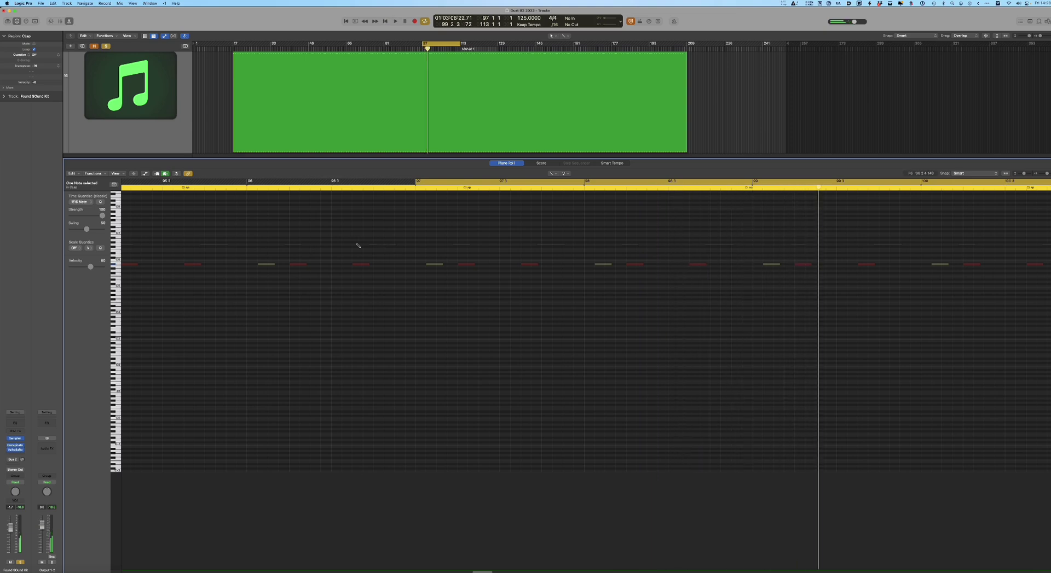
pyautogui.hscroll(10, 385, 232)
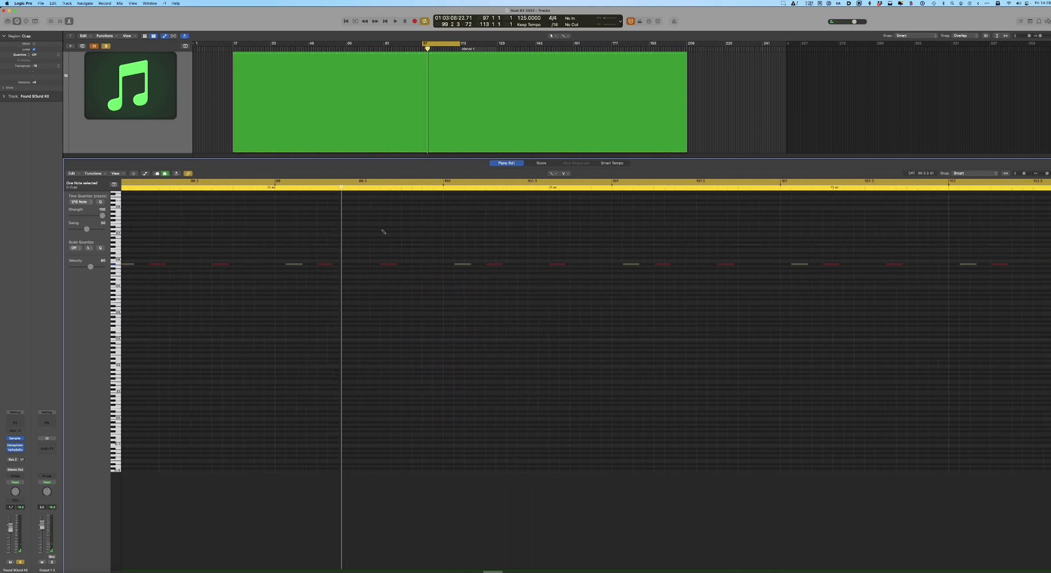
pyautogui.hscroll(-4, 302, 268)
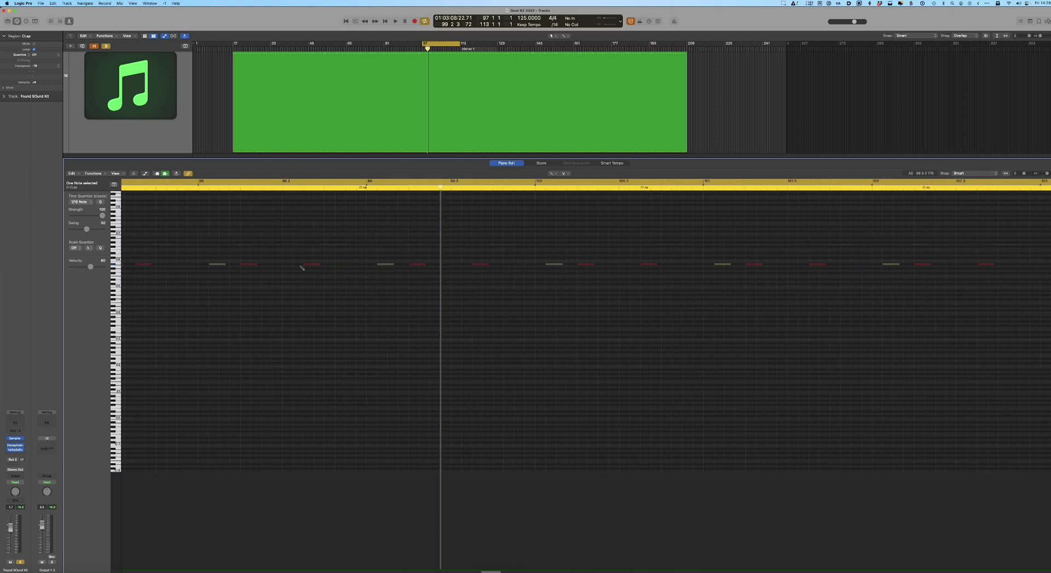
pyautogui.press('space')
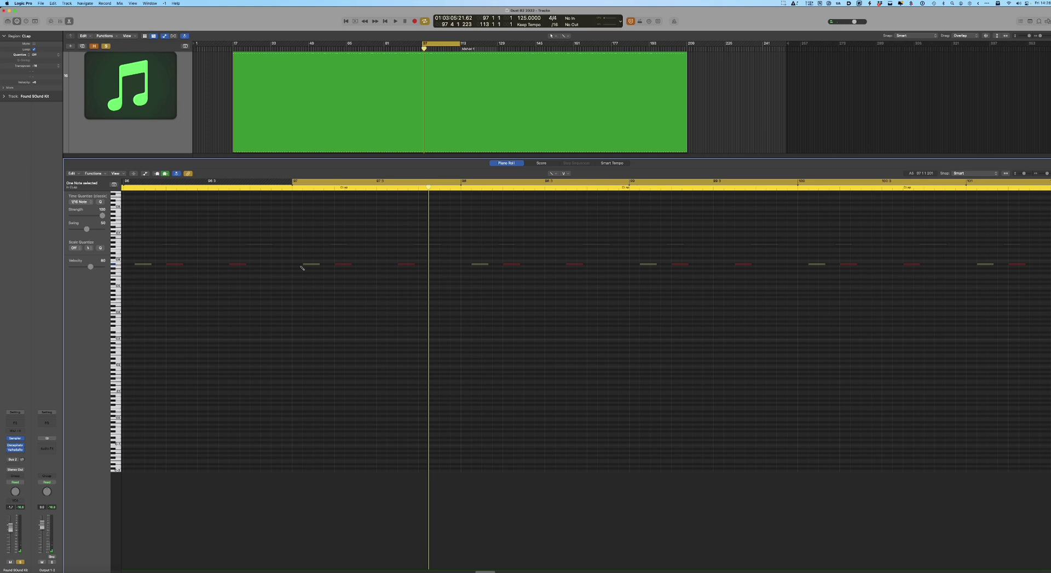
pyautogui.press('e')
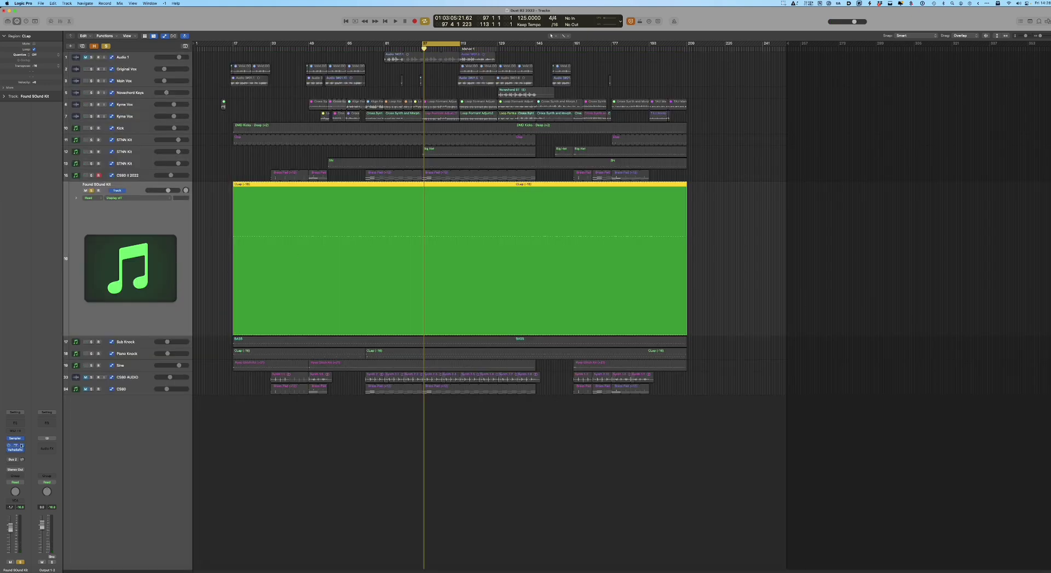
# Open the Found Sound Kit's Decapitator, compare the claps with it bypassed and active during playback, and close it
pyautogui.click(17, 446)
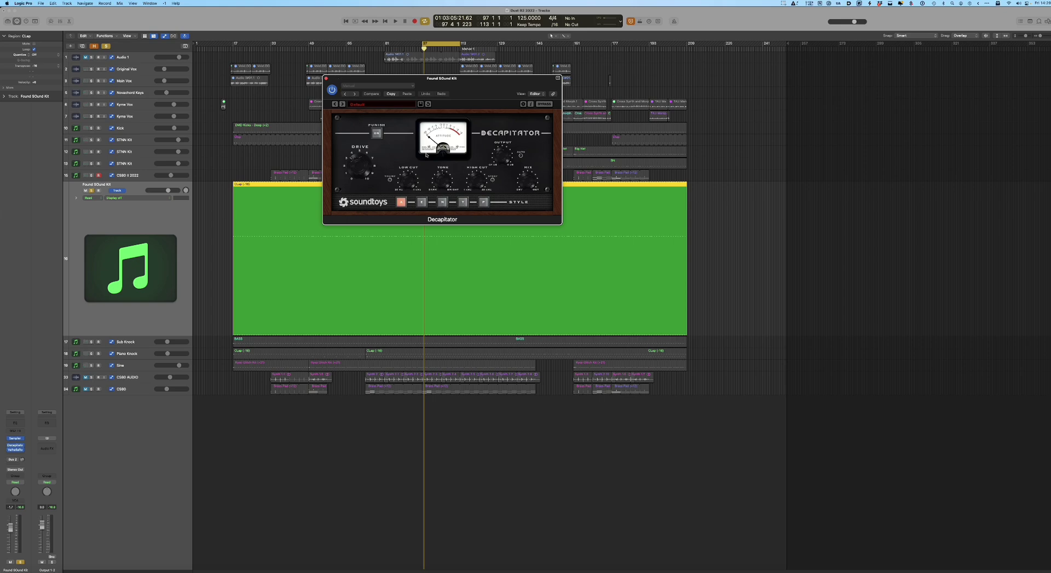
pyautogui.moveTo(416, 171)
pyautogui.press('space')
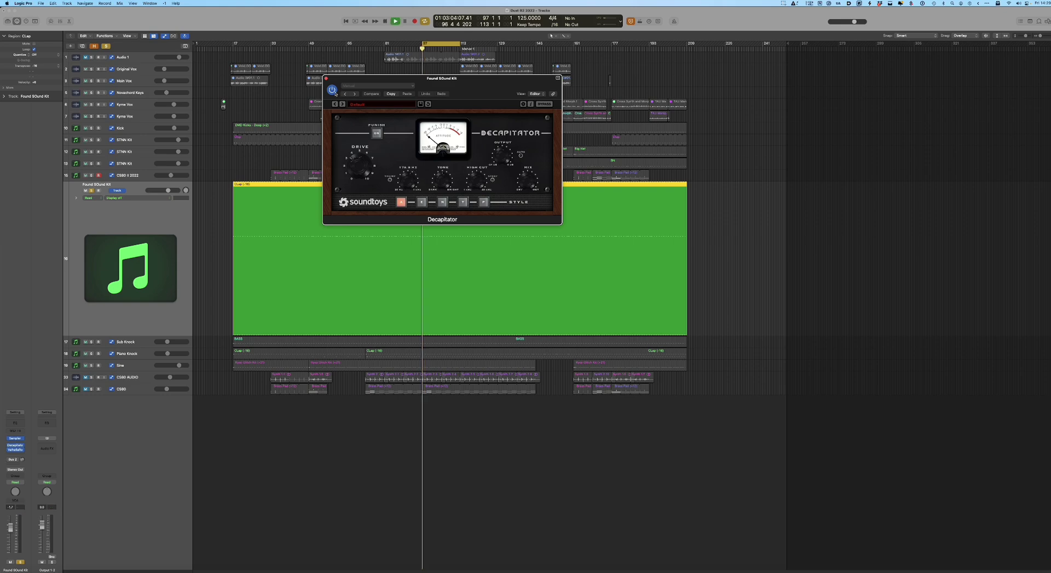
pyautogui.click(331, 89)
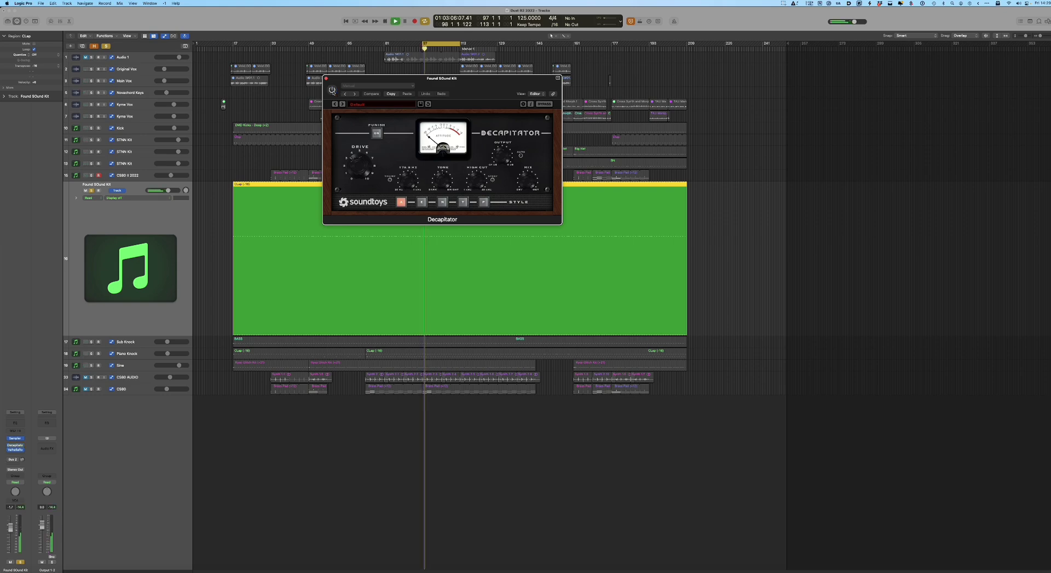
pyautogui.click(331, 90)
pyautogui.press('space')
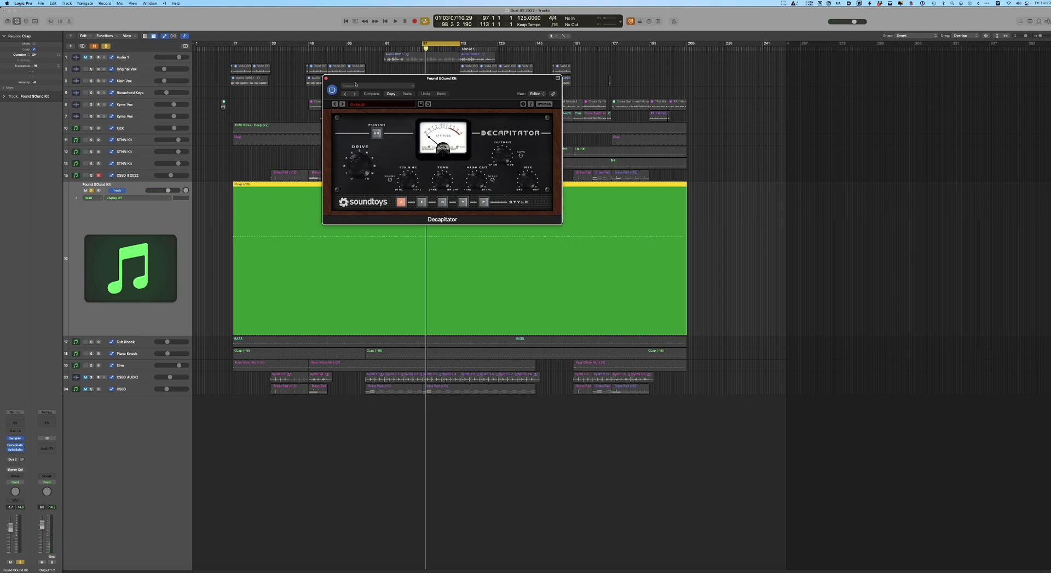
pyautogui.press('space')
pyautogui.click(327, 79)
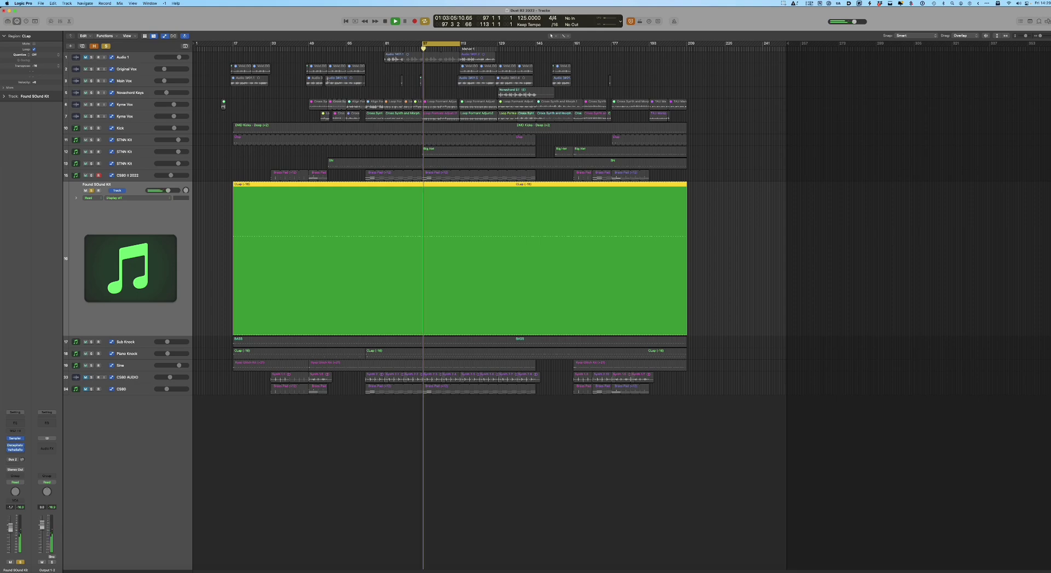
pyautogui.press('space')
# Examine the Found Sound Kit's ValhallaRoom reverb settings, close the plug-in, and play the soloed claps
pyautogui.click(15, 449)
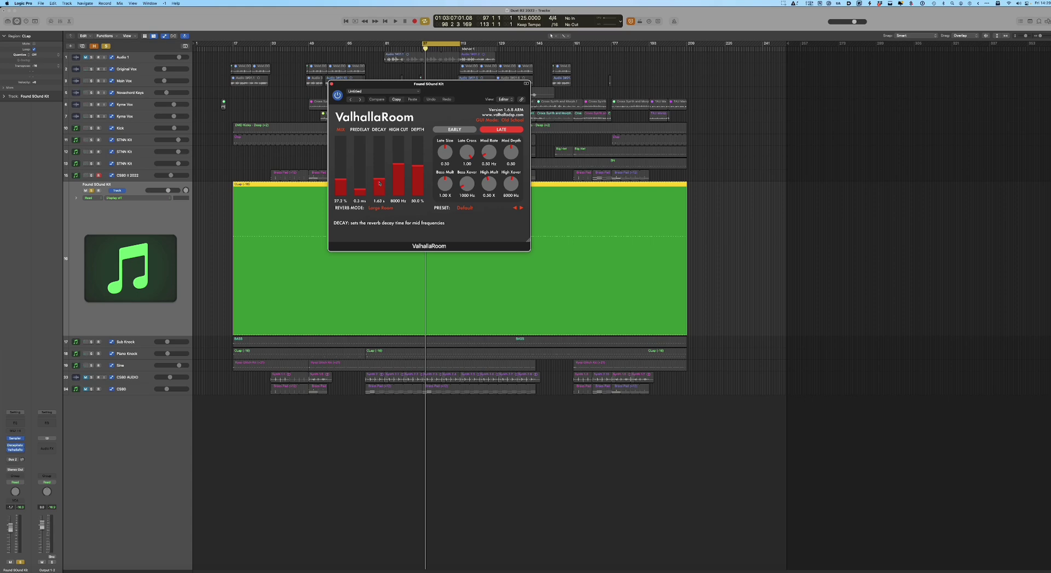
pyautogui.click(331, 85)
pyautogui.press('space')
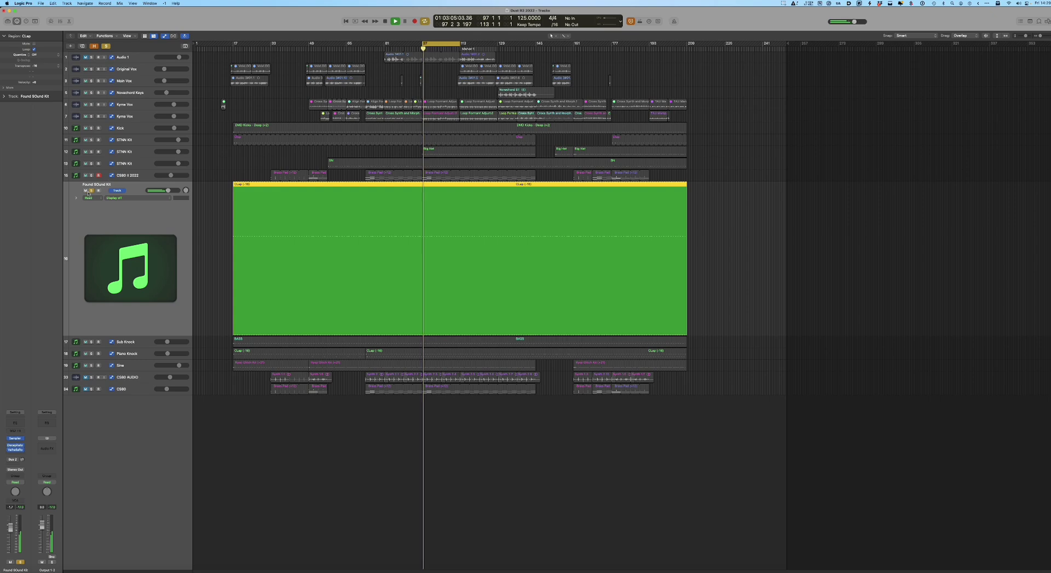
pyautogui.press('space')
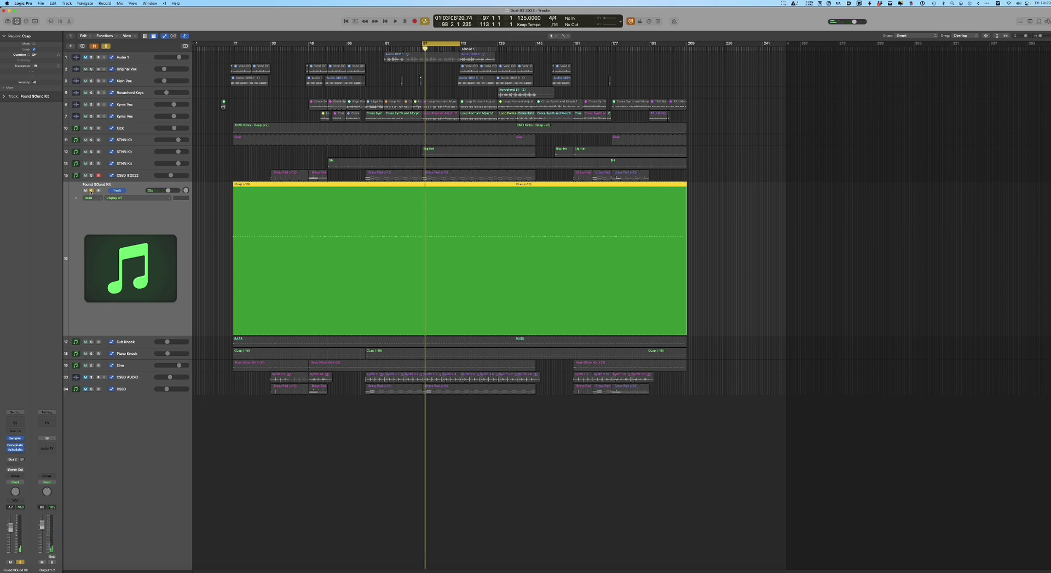
# Move the CS80 II 2022 track below the Sine track in the track list
pyautogui.click(133, 179)
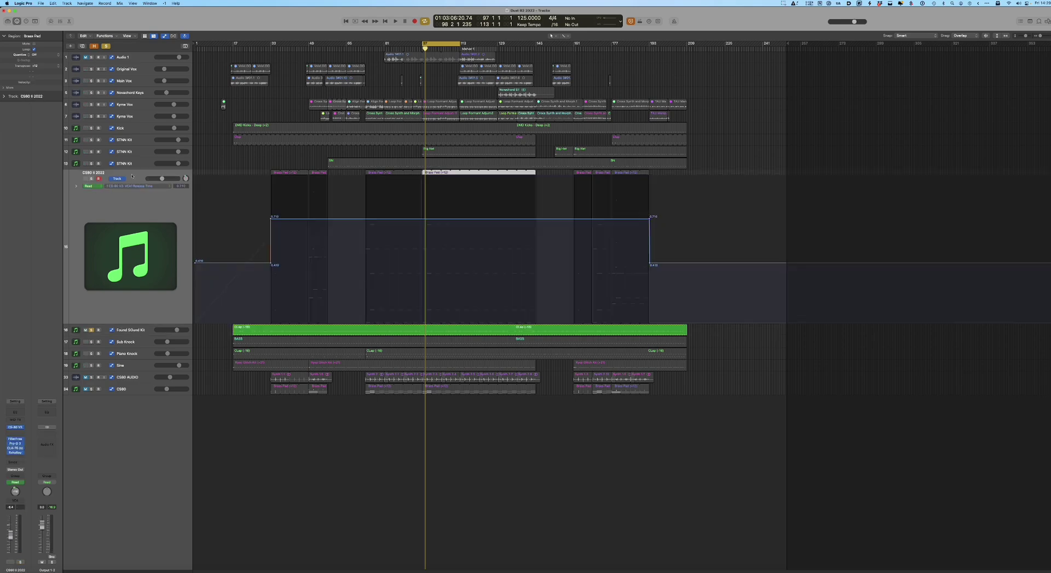
pyautogui.moveTo(133, 179); pyautogui.dragTo(134, 372)
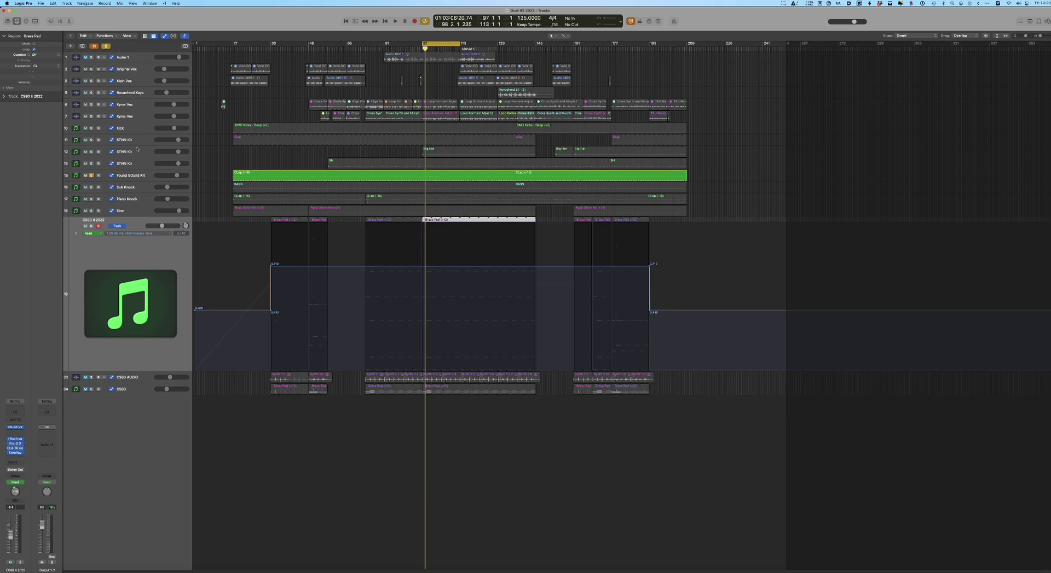
# Solo the Kick along with the Found Sound Kit, play them together, and check the Clap region's notes in the Piano Roll
pyautogui.click(92, 129)
pyautogui.press('space')
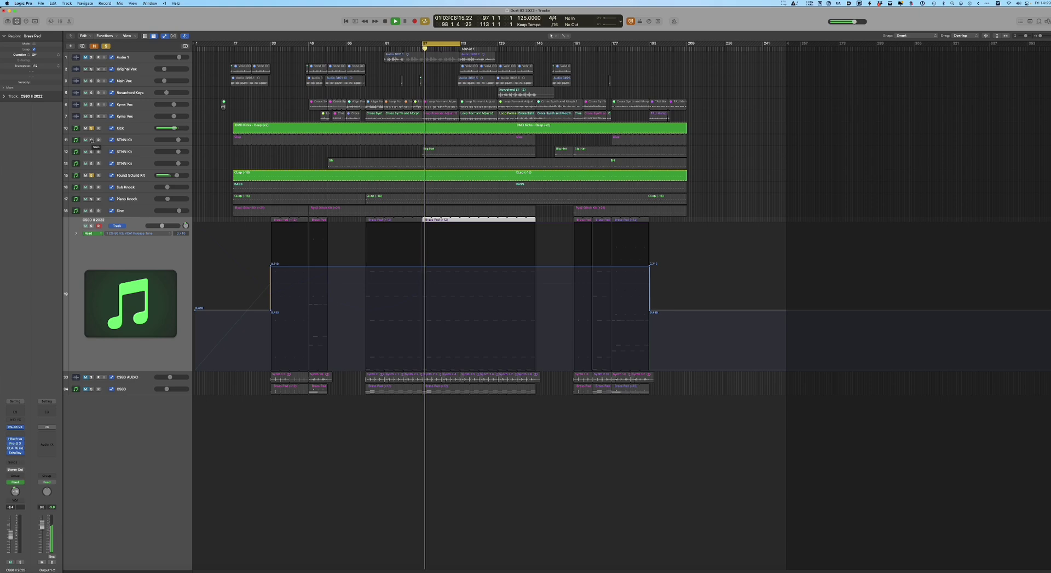
pyautogui.press('space')
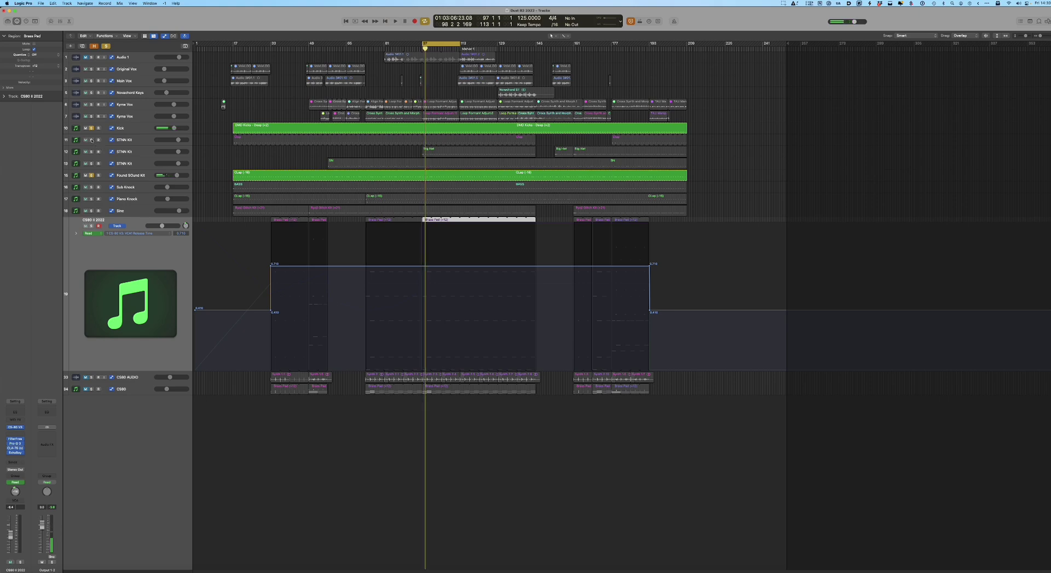
pyautogui.doubleClick(234, 176)
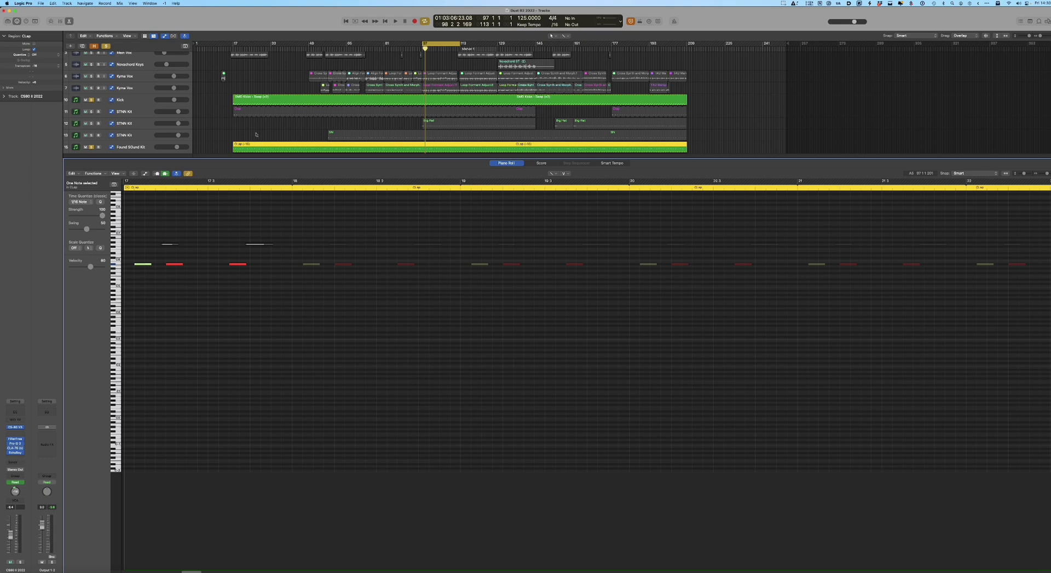
pyautogui.press('e')
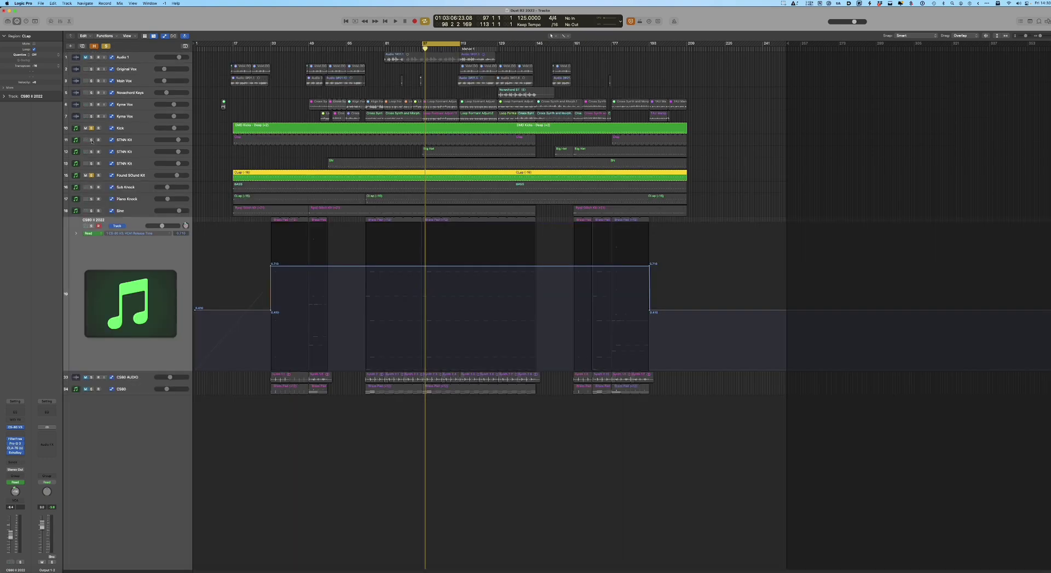
# Turn off solo on the Found Sound Kit, solo the three STNN Kit tracks with the Kick, and play them together
pyautogui.click(90, 175)
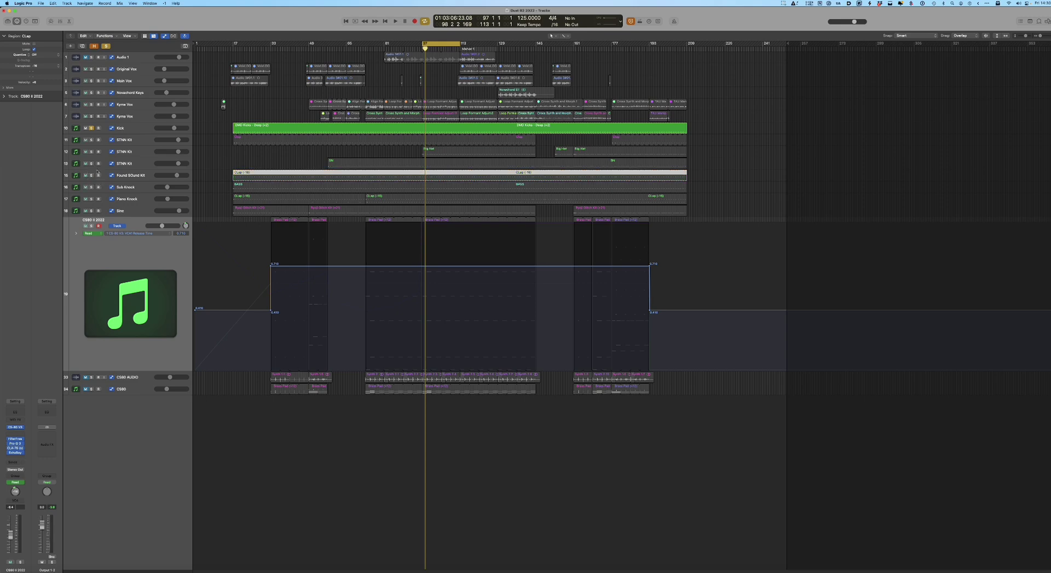
pyautogui.click(91, 140)
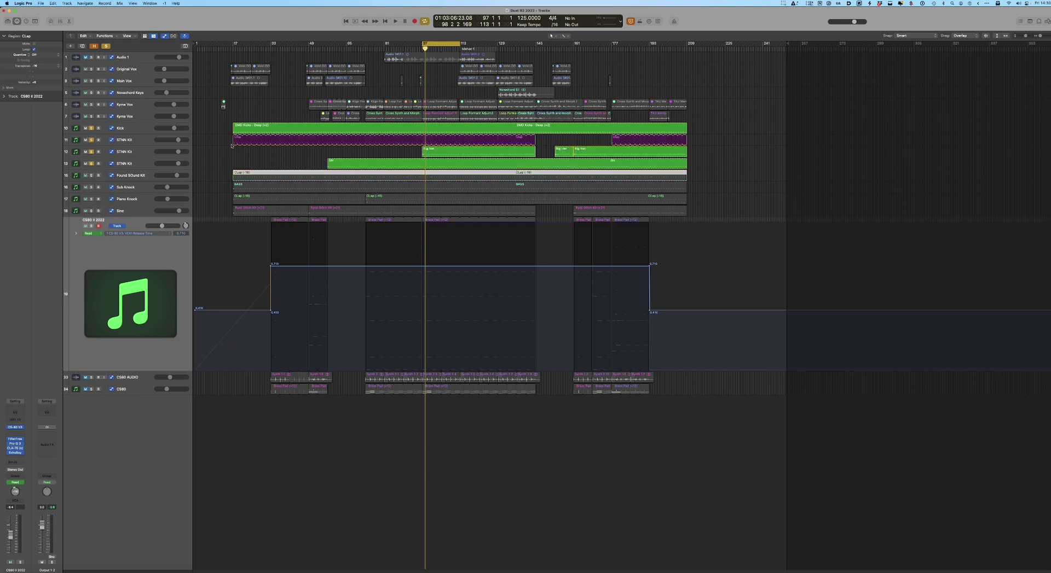
pyautogui.press('space')
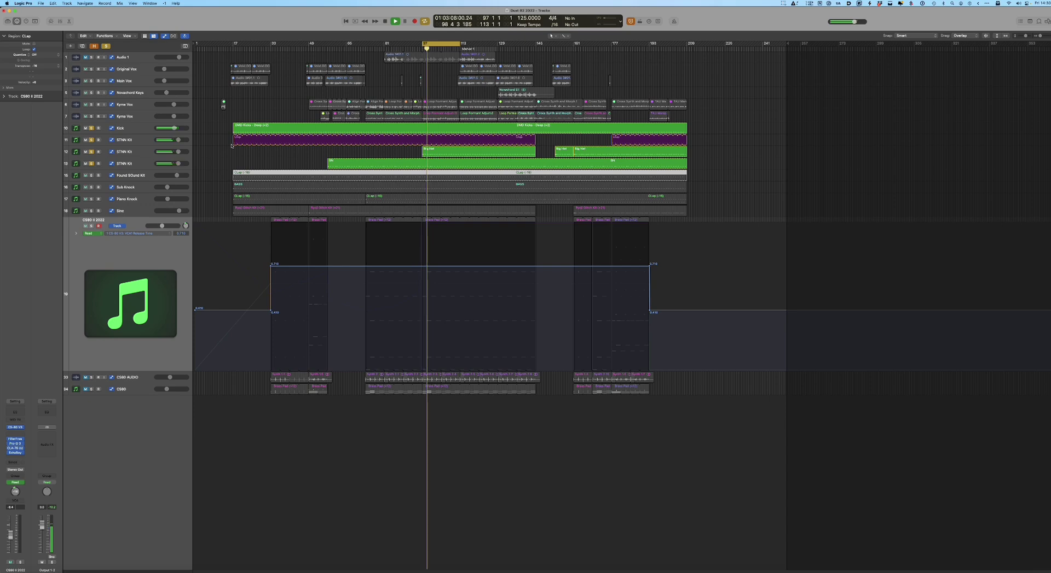
pyautogui.press('space')
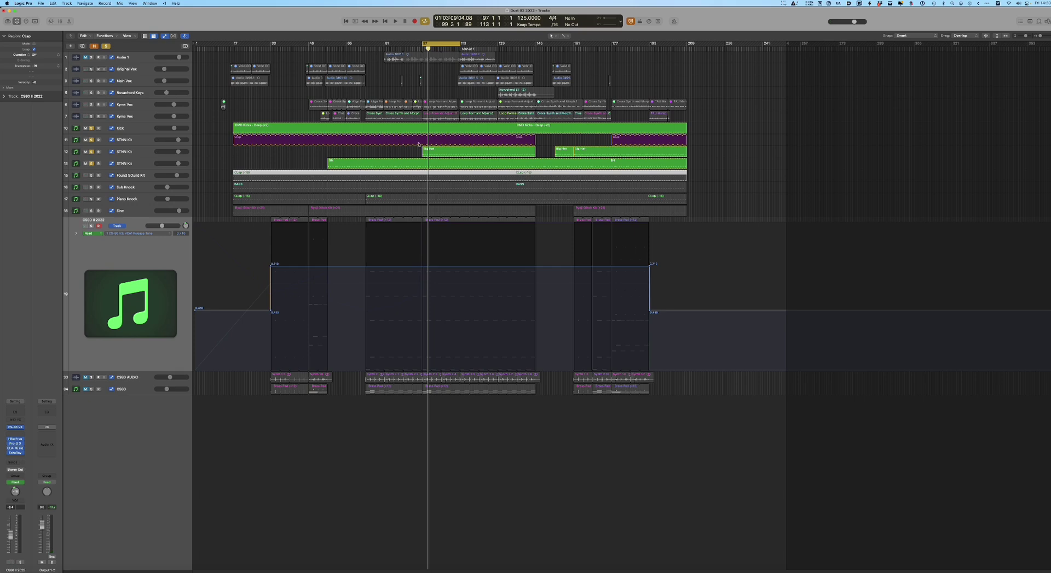
# Check the Clap region's notes on the first STNN Kit track in the Piano Roll, audition other kit sounds, and close the editor
pyautogui.click(235, 139)
pyautogui.doubleClick(235, 139)
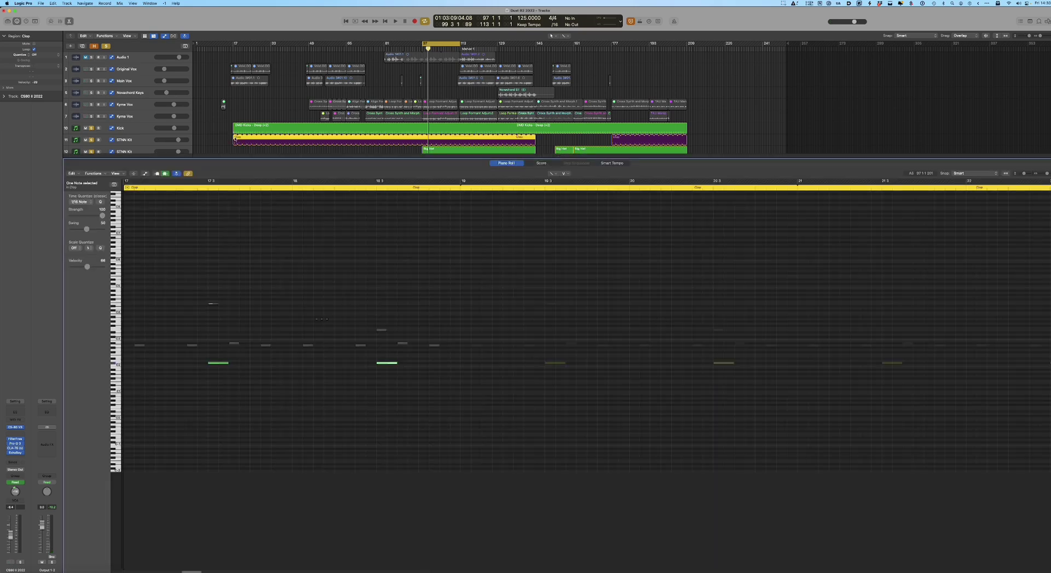
pyautogui.click(115, 346)
pyautogui.click(114, 302)
pyautogui.press('p')
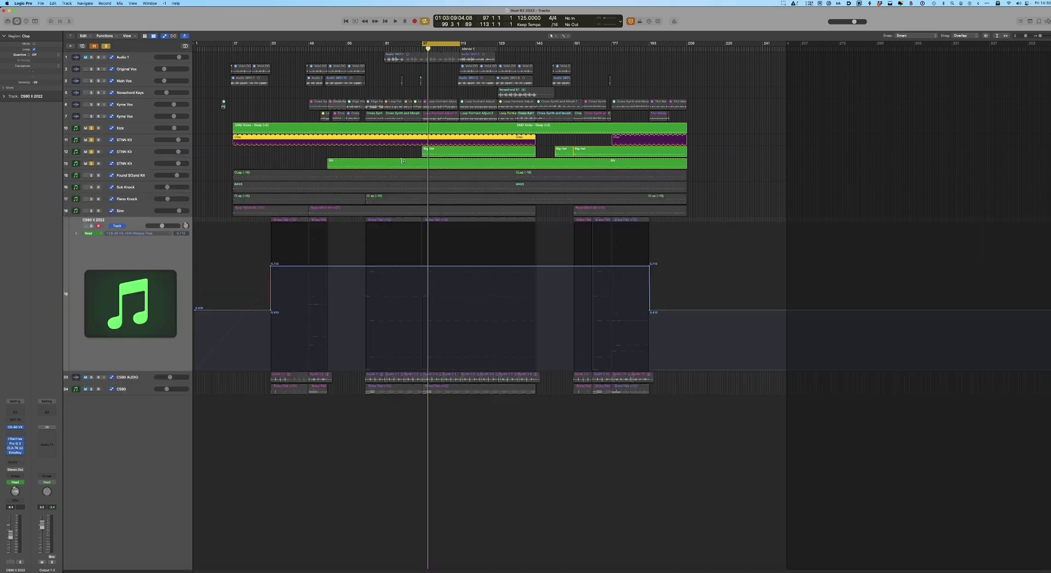
# Add the Found Sound Kit to the soloed Kick and STNN Kit tracks and play them together
pyautogui.click(92, 175)
pyautogui.press('space')
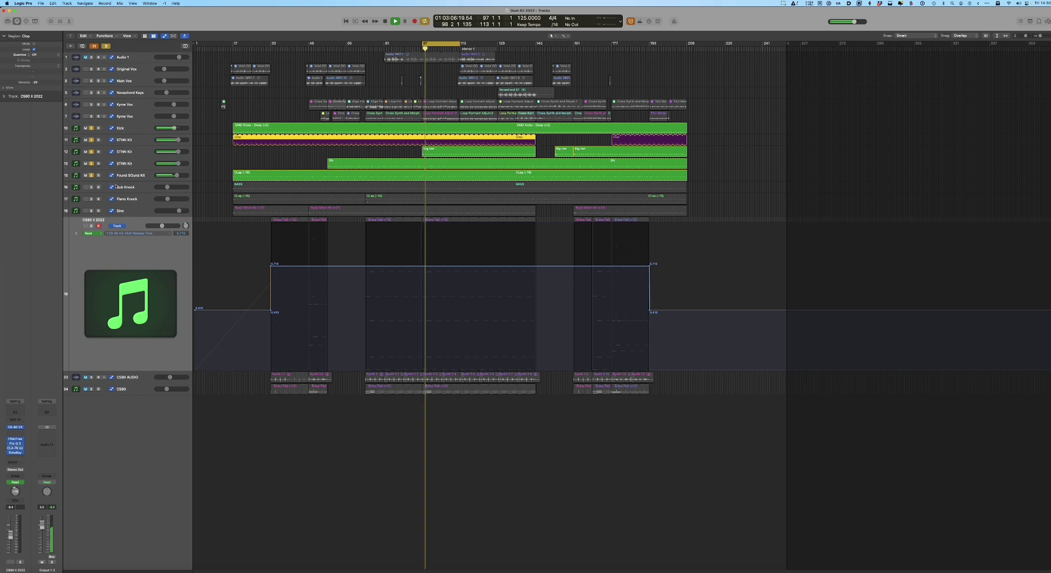
pyautogui.press('space')
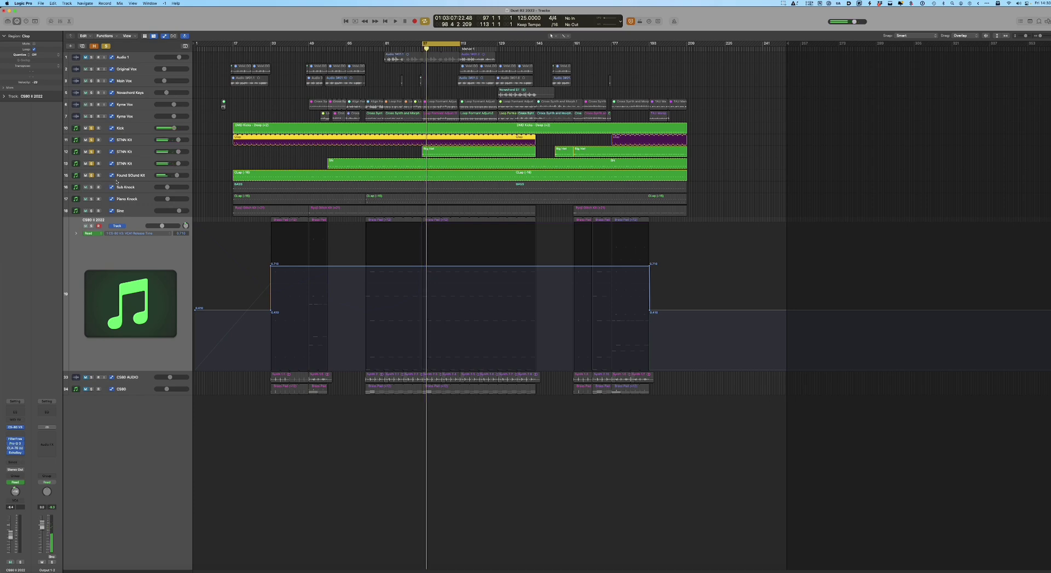
# Select the Sub Knock track, solo it with the other drum tracks, and play them together
pyautogui.click(124, 188)
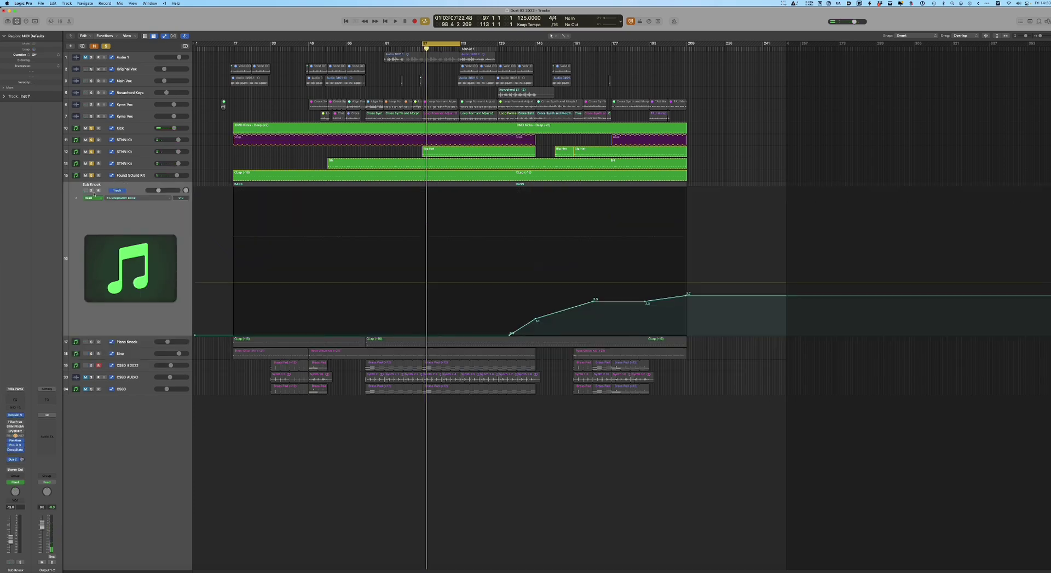
pyautogui.click(91, 190)
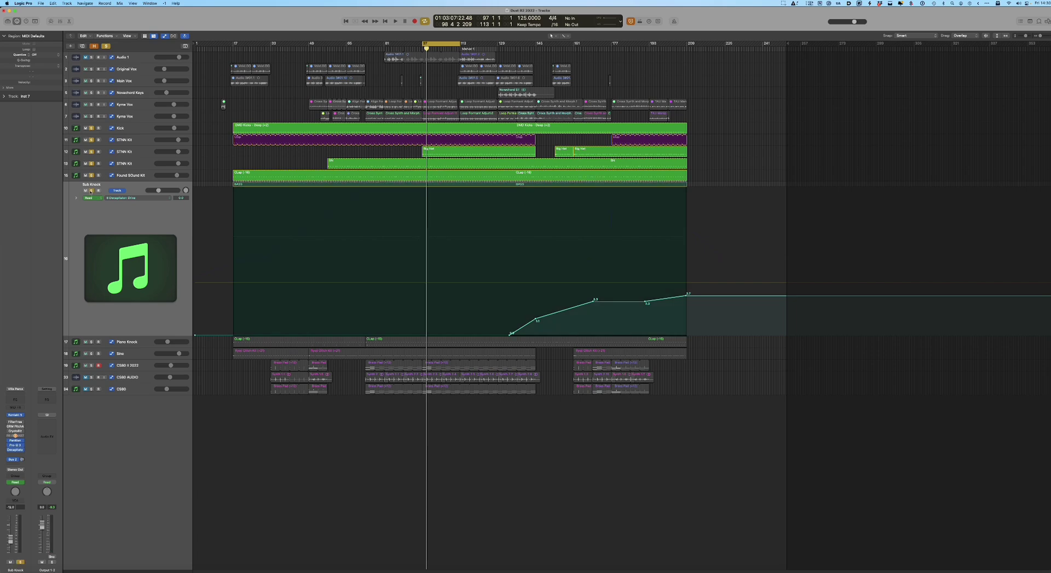
pyautogui.press('space')
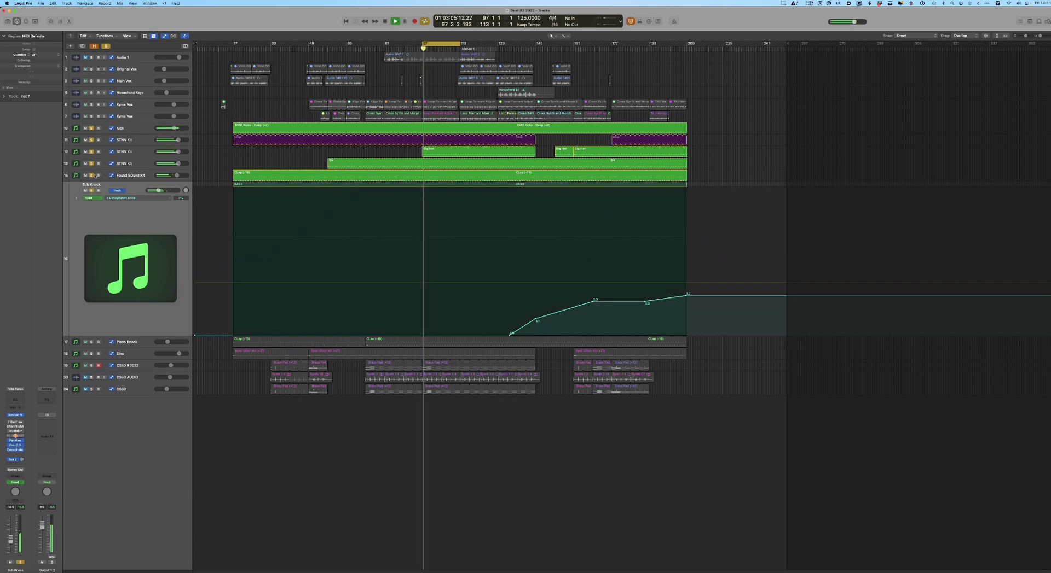
pyautogui.press('space')
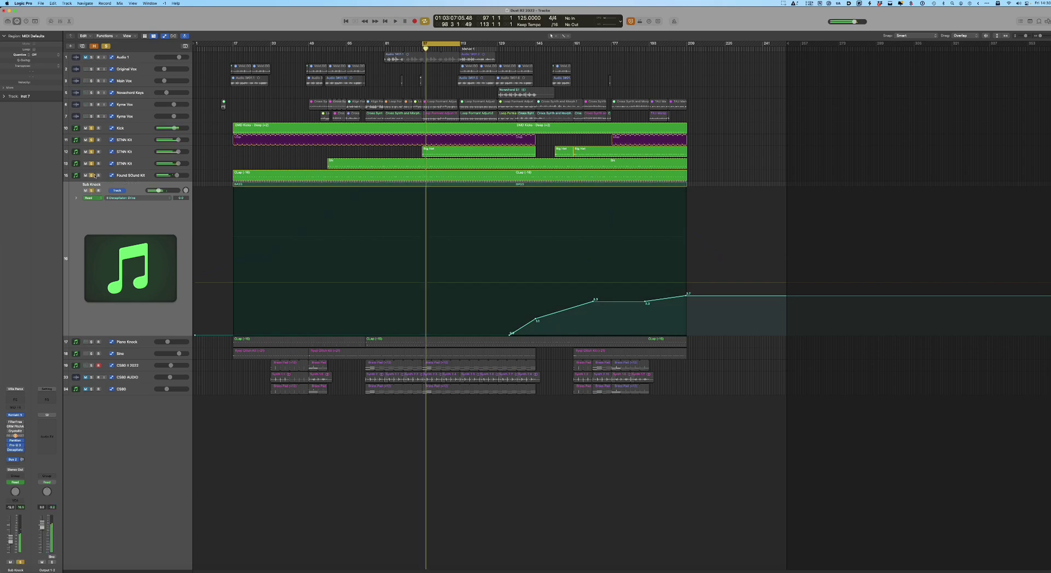
# Turn off solo on the Found Sound Kit, STNN Kit and Kick tracks, and play the Sub Knock alone
pyautogui.click(94, 176)
pyautogui.click(94, 164)
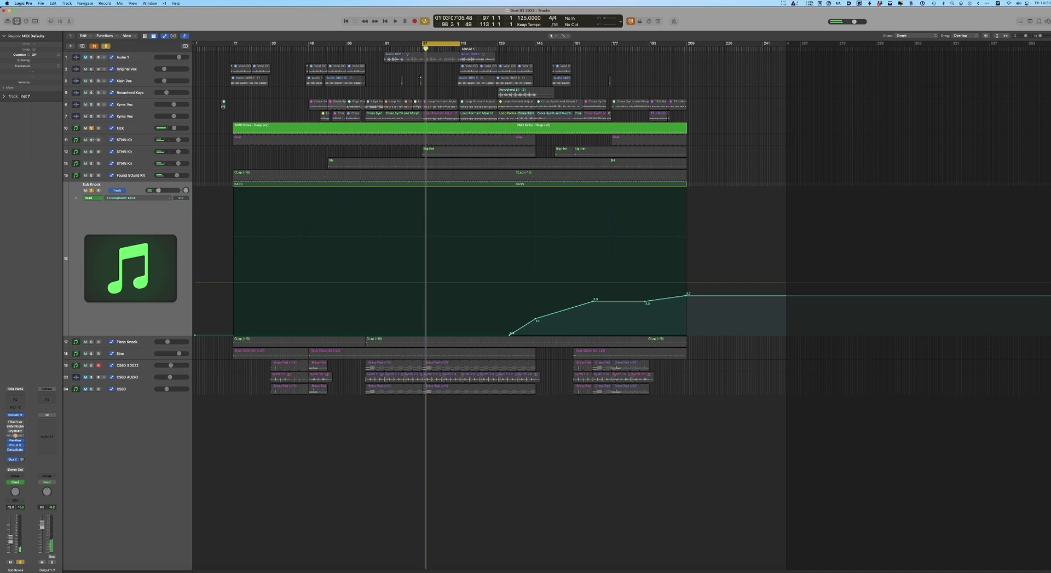
pyautogui.click(91, 129)
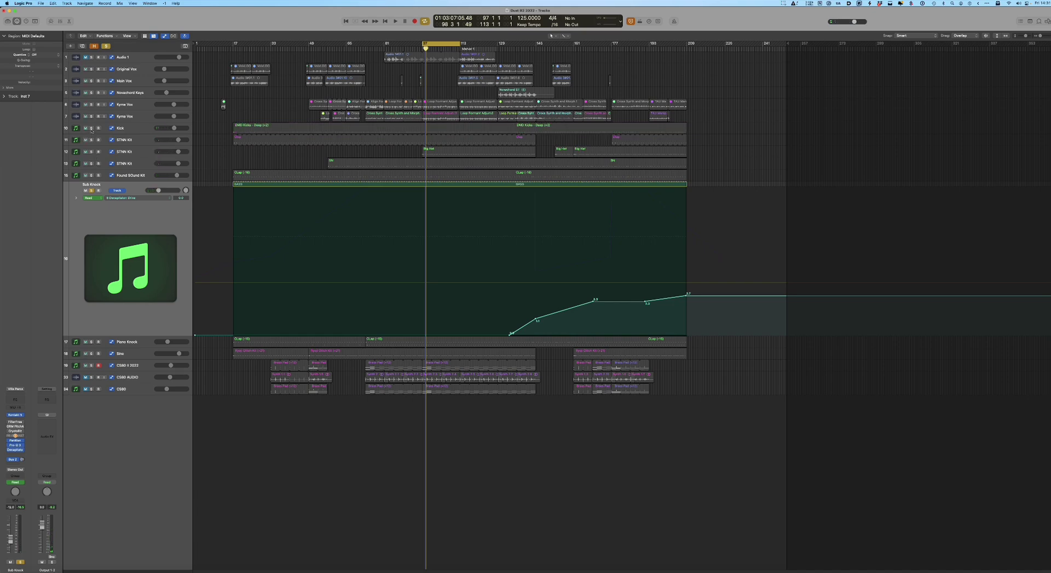
pyautogui.press('space')
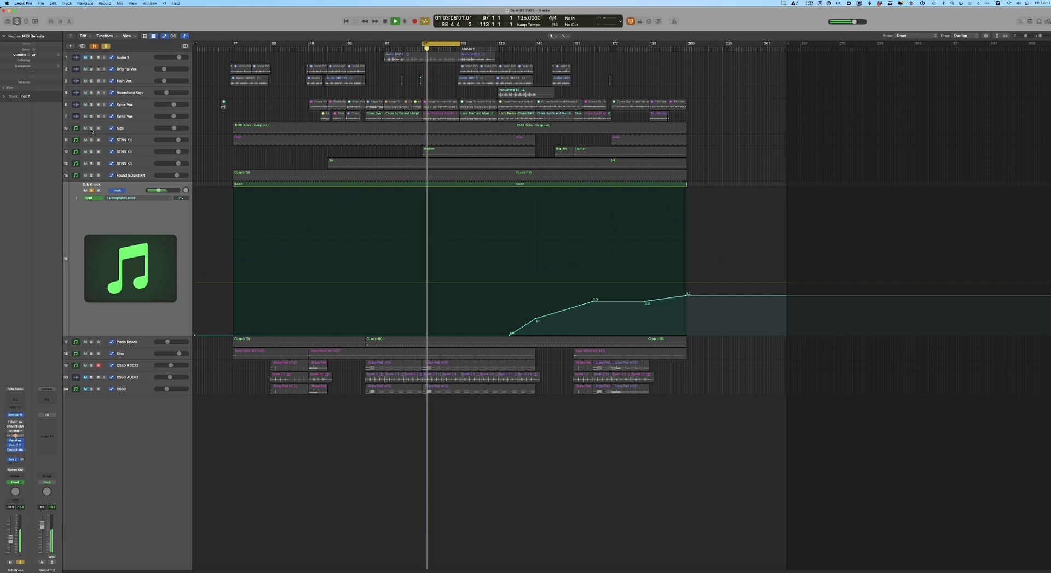
pyautogui.press('space')
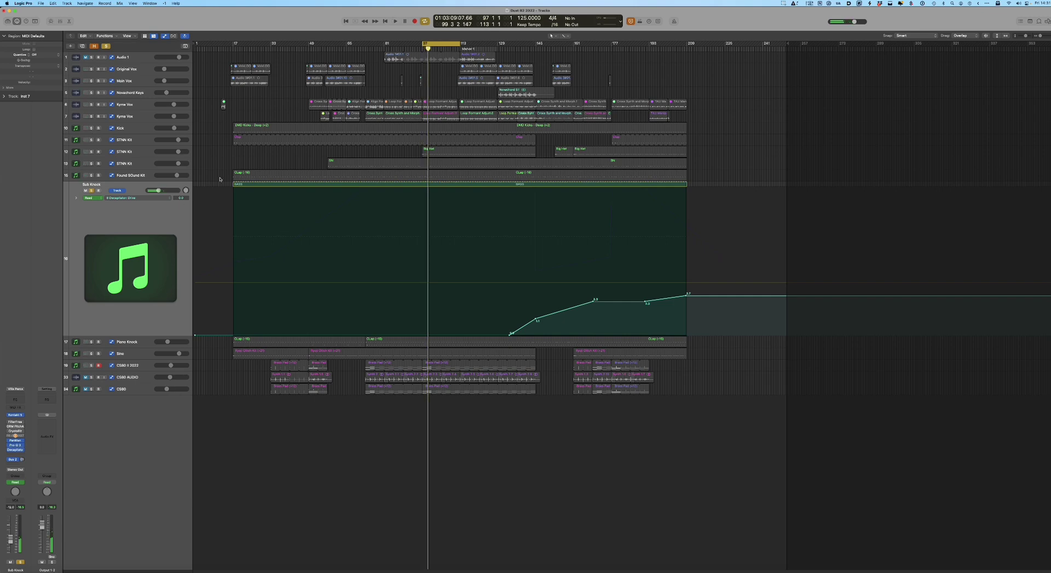
# Examine the note pattern of the Sub Knock track's BASS region in the Piano Roll, and close the editor
pyautogui.doubleClick(234, 185)
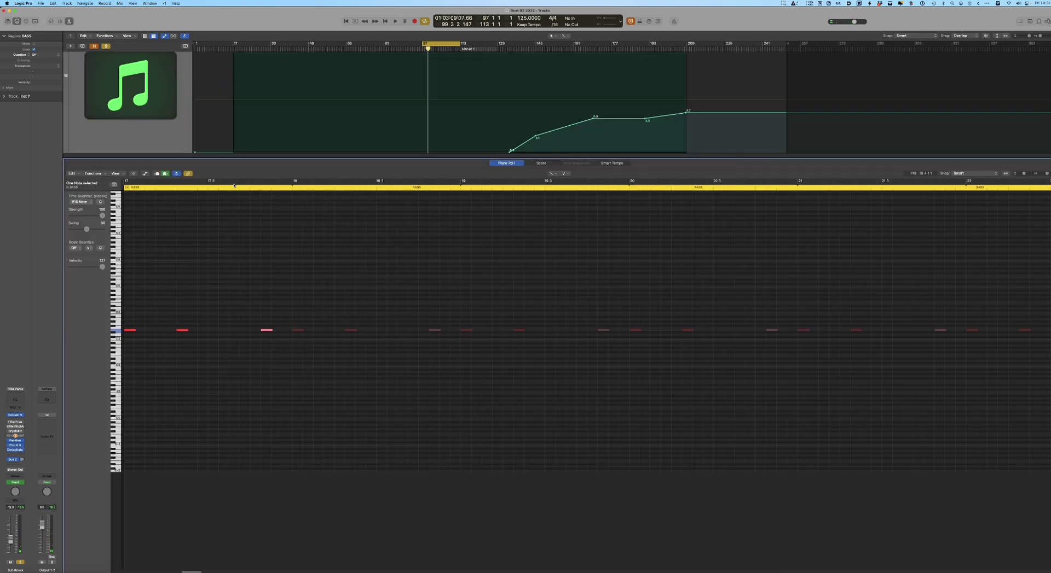
pyautogui.hscroll(-4, 171, 360)
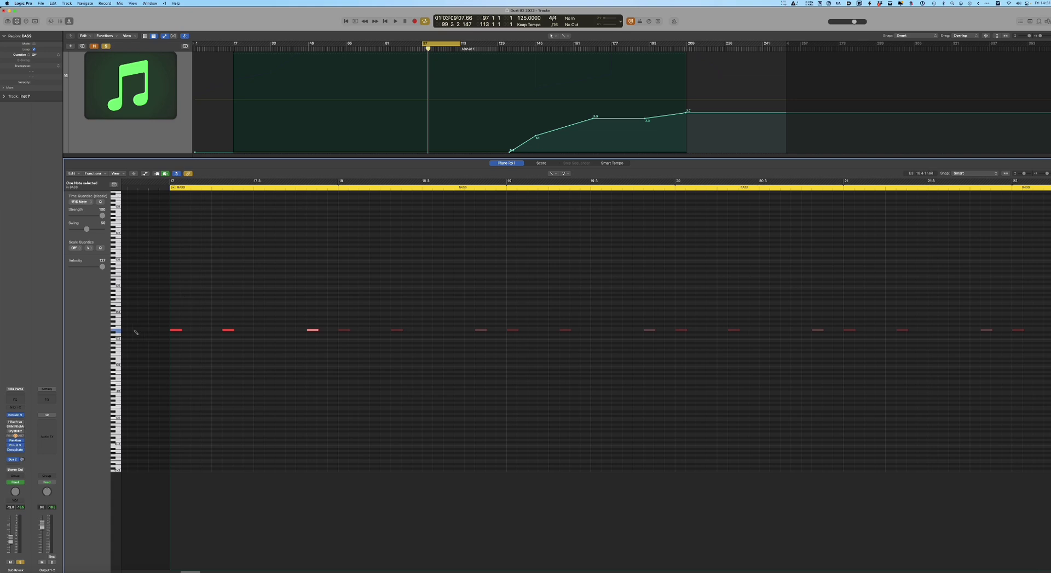
pyautogui.click(178, 331)
pyautogui.moveTo(179, 331)
pyautogui.press('e')
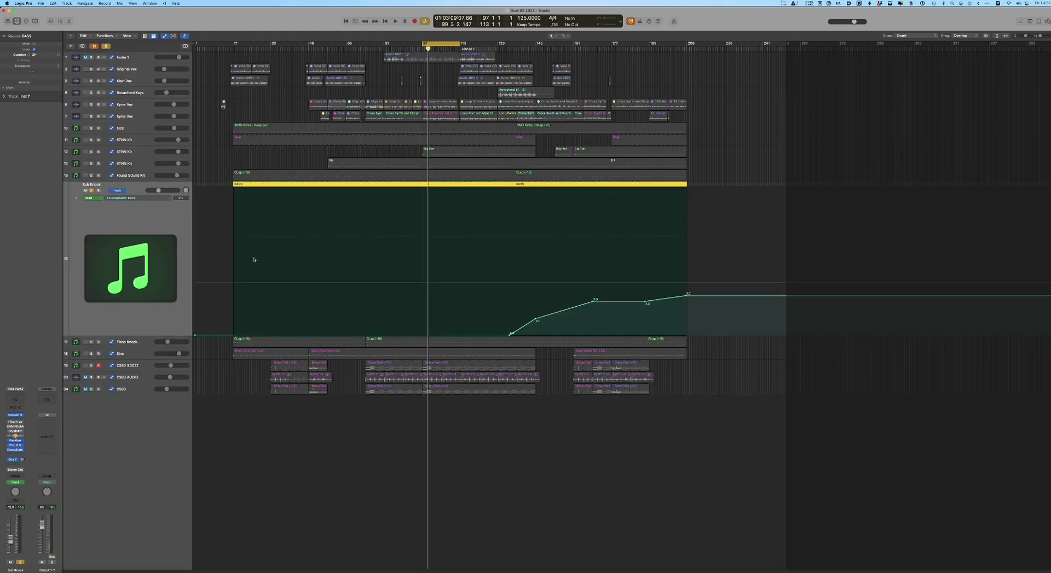
# Solo the Kick with the Sub Knock, look through the Delay values available for the BASS region, and play both tracks
pyautogui.click(91, 128)
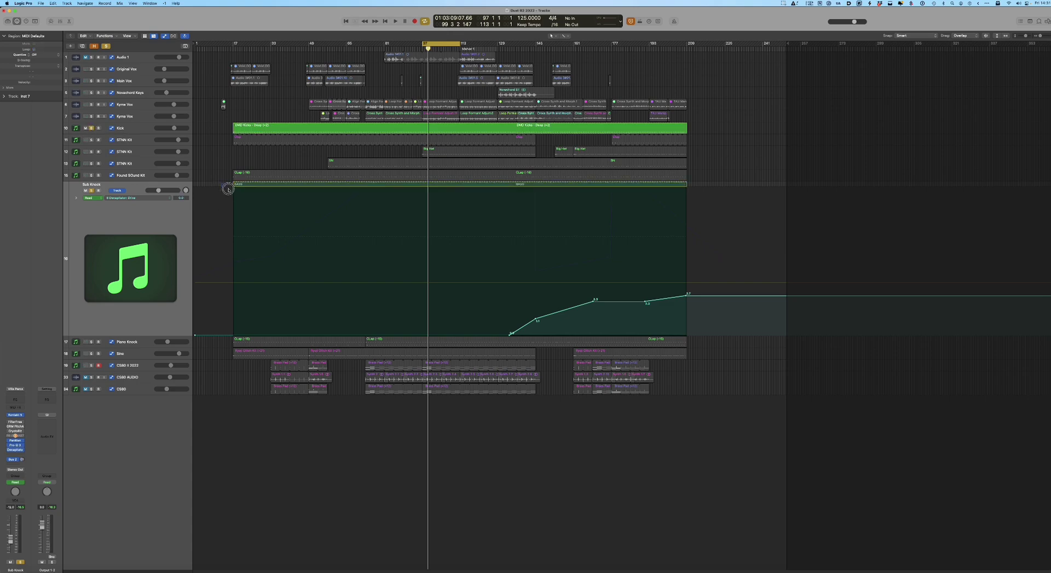
pyautogui.click(5, 88)
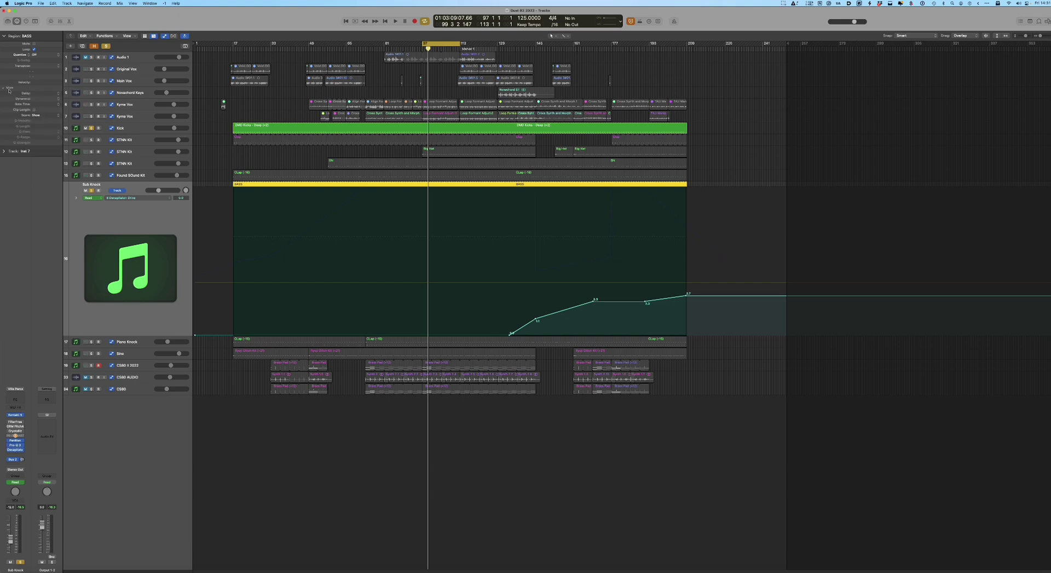
pyautogui.click(58, 94)
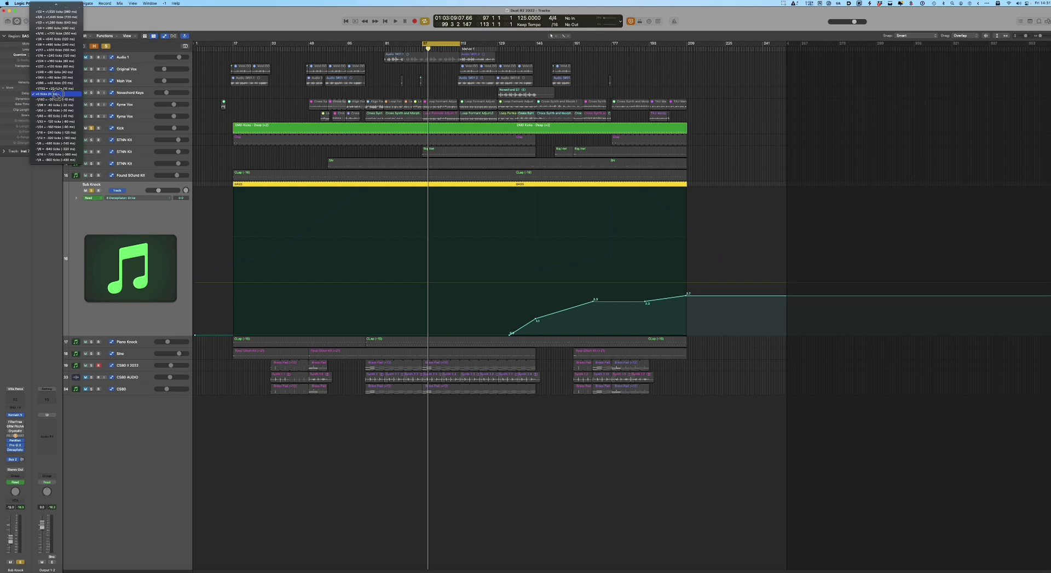
pyautogui.click(34, 97)
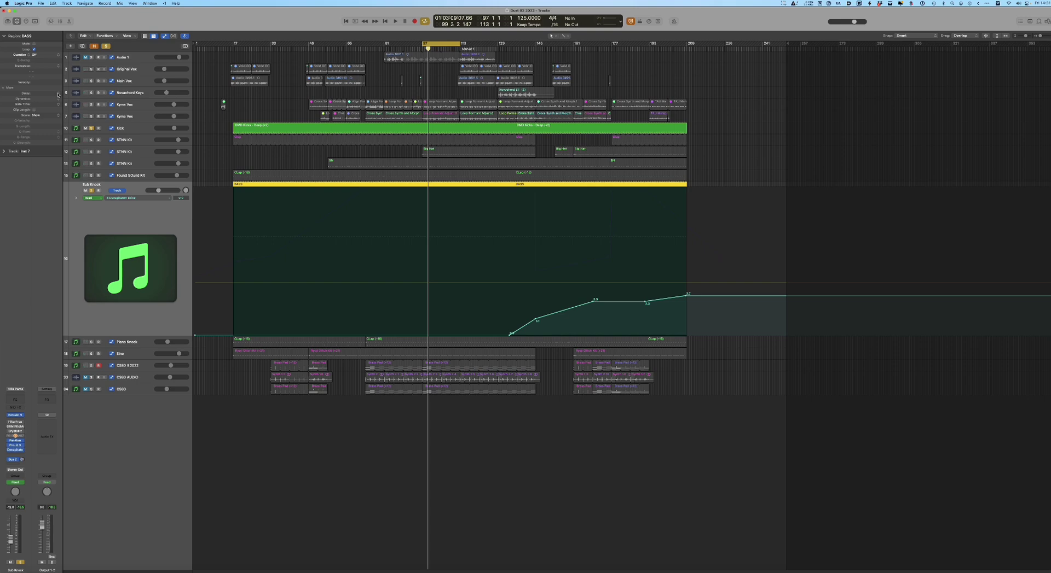
pyautogui.click(58, 95)
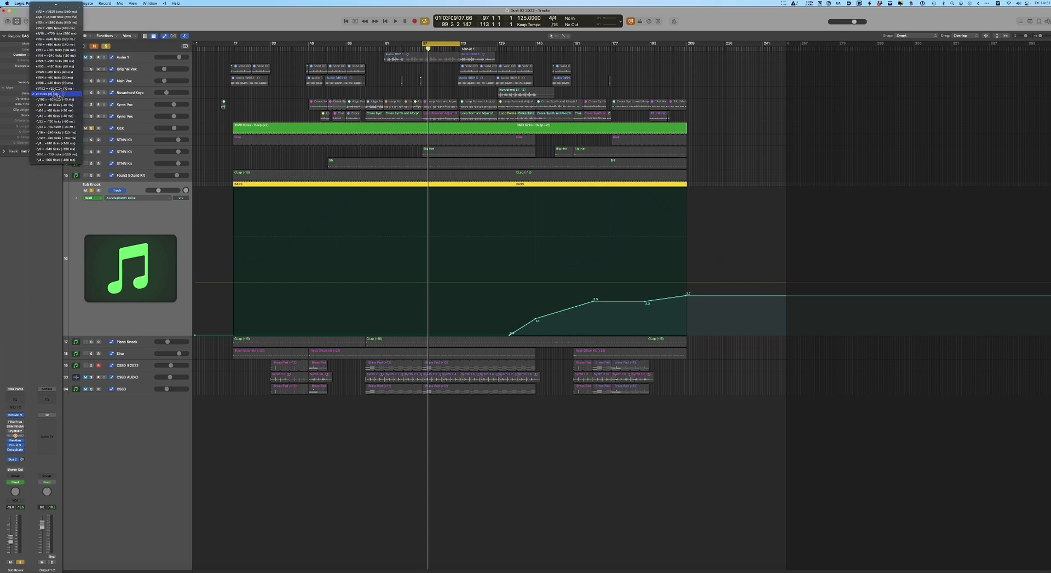
pyautogui.click(58, 94)
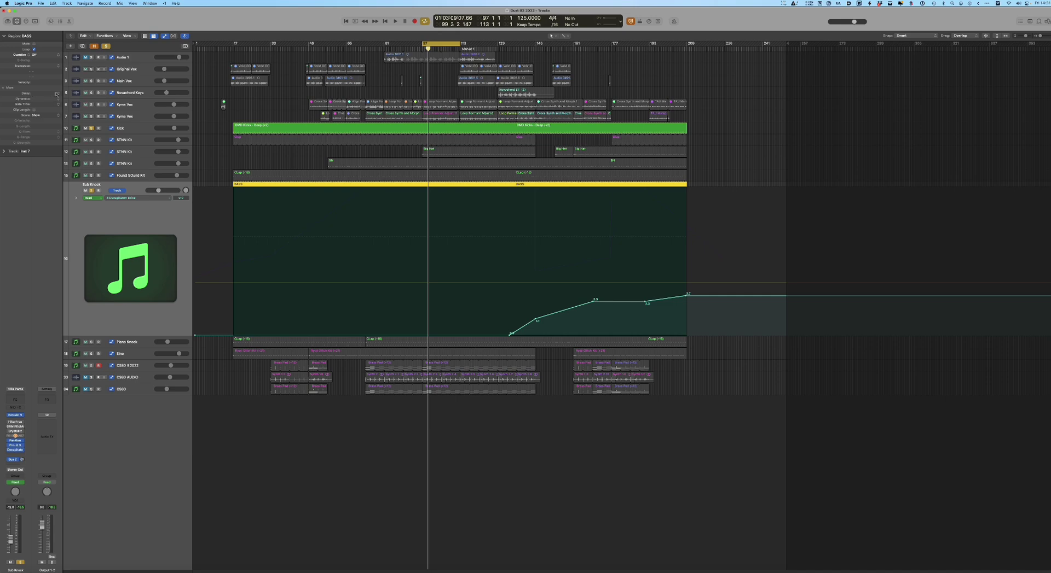
pyautogui.press('space')
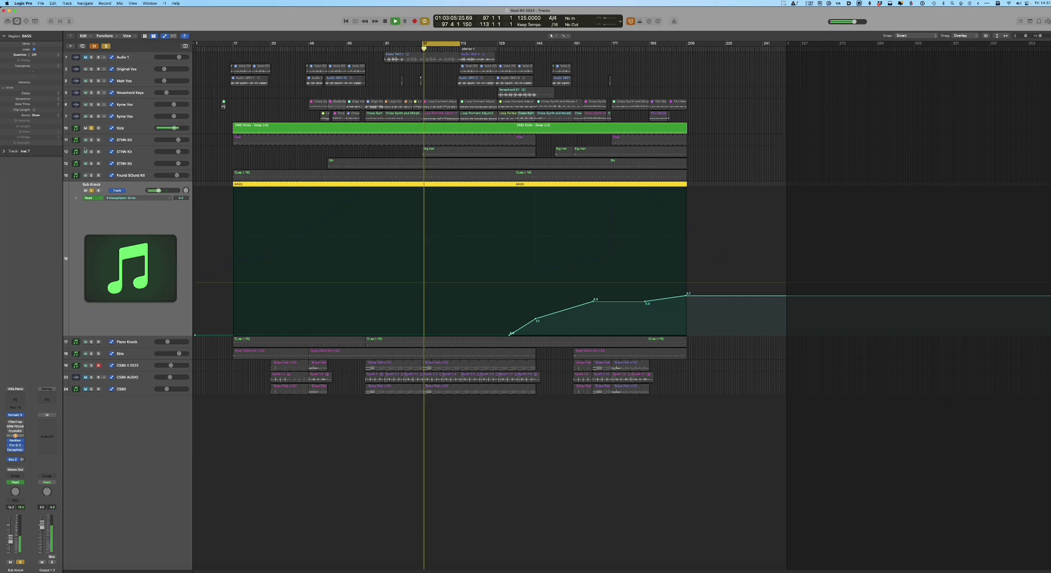
pyautogui.press('space')
# Solo the Found Sound Kit and the three STNN Kit tracks, play all the drums, and mute the Big Hat region at bar 97
pyautogui.click(91, 175)
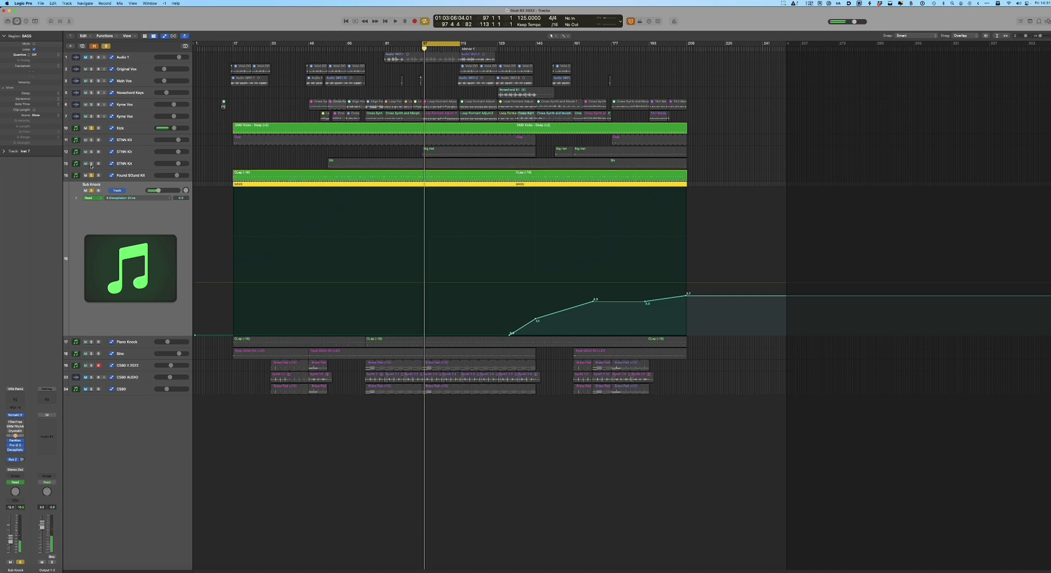
pyautogui.press('space')
pyautogui.moveTo(92, 163); pyautogui.dragTo(91, 140)
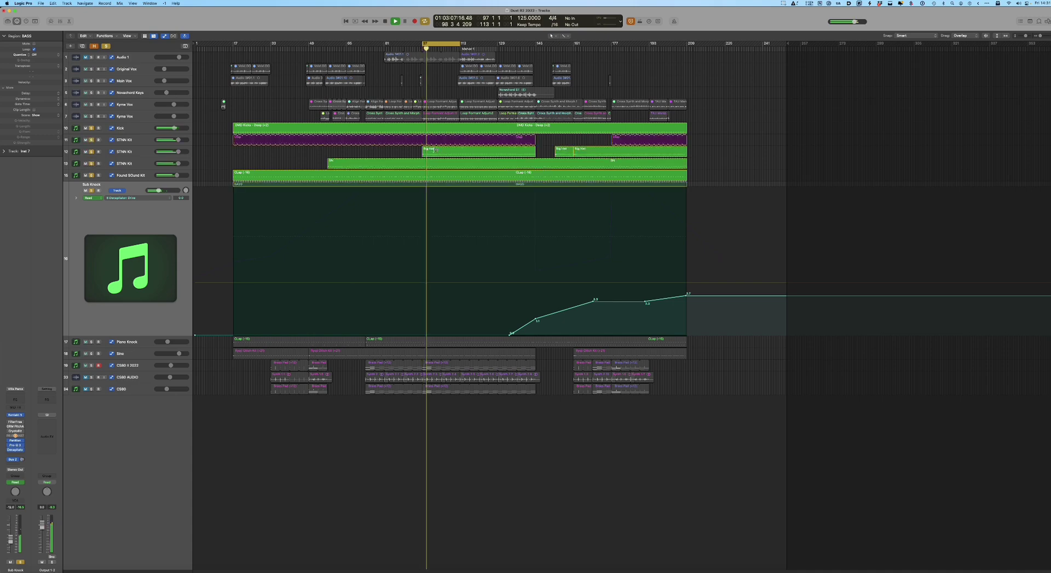
pyautogui.click(453, 154)
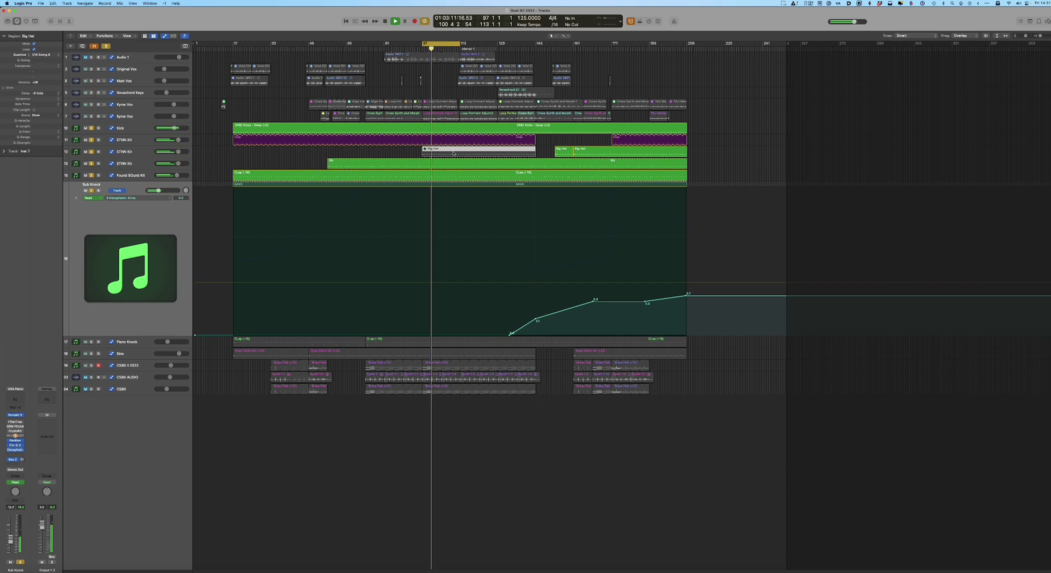
pyautogui.press('space')
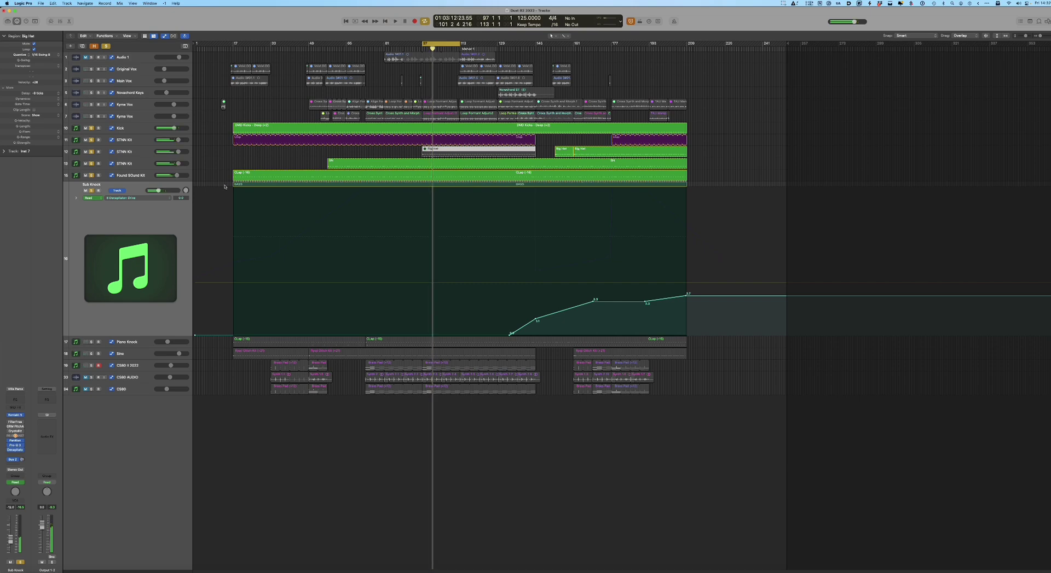
# Try Delay values of -1/16 and +1/16 on the Sub Knock's BASS region, and play the soloed tracks
pyautogui.click(251, 185)
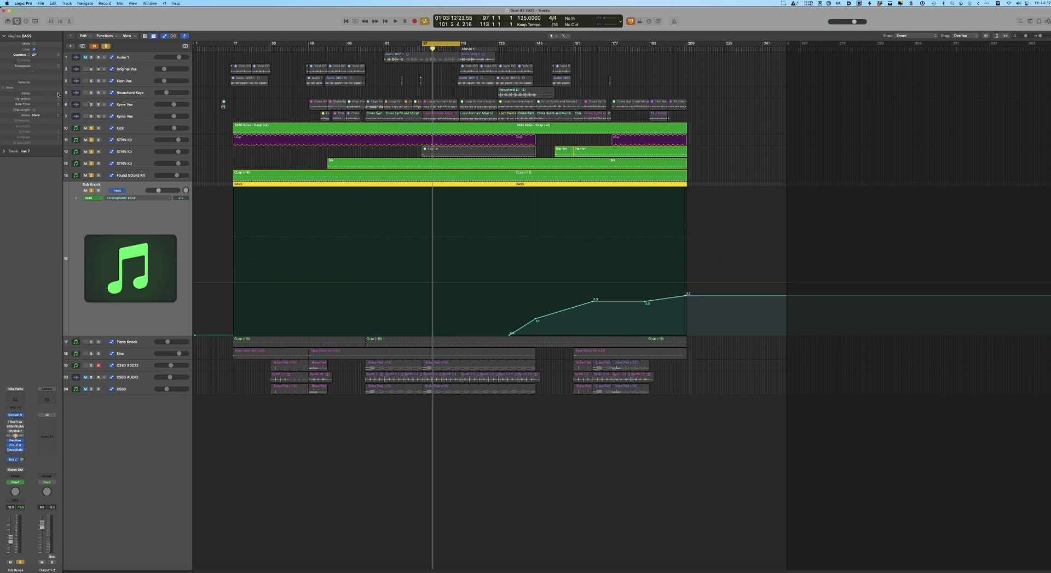
pyautogui.click(58, 94)
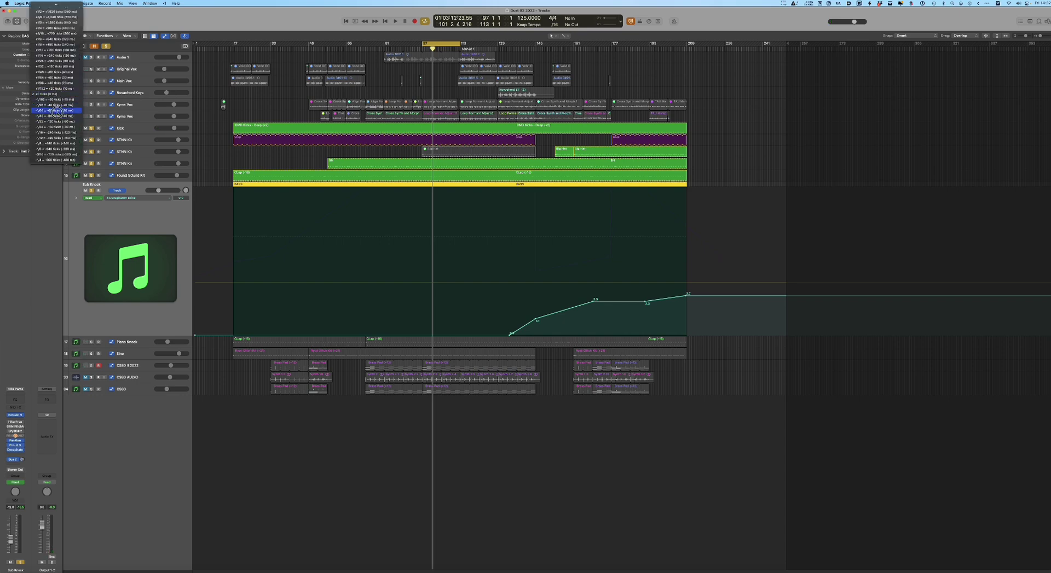
pyautogui.click(55, 132)
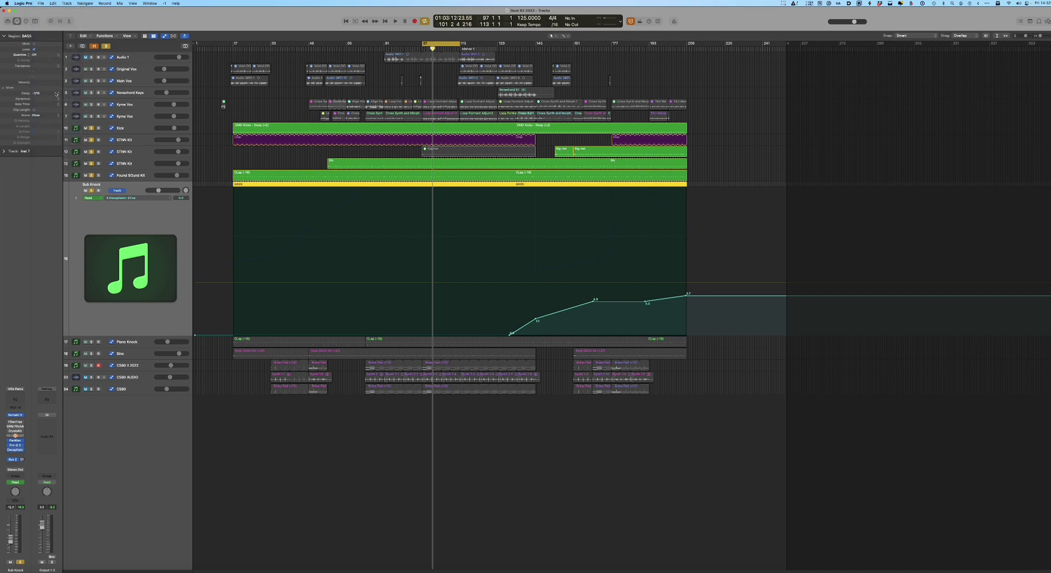
pyautogui.click(56, 94)
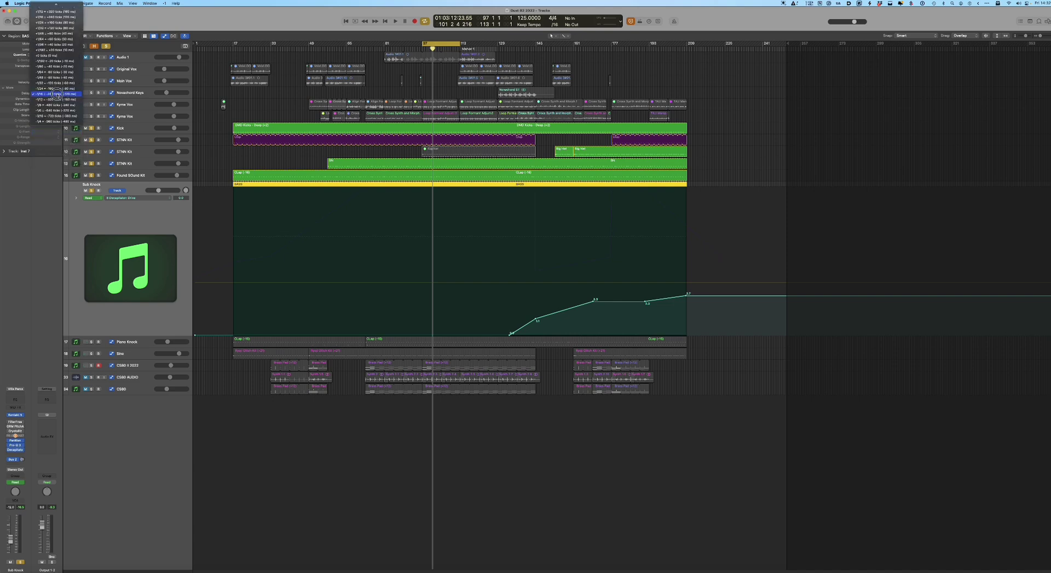
pyautogui.click(56, 17)
pyautogui.press('space')
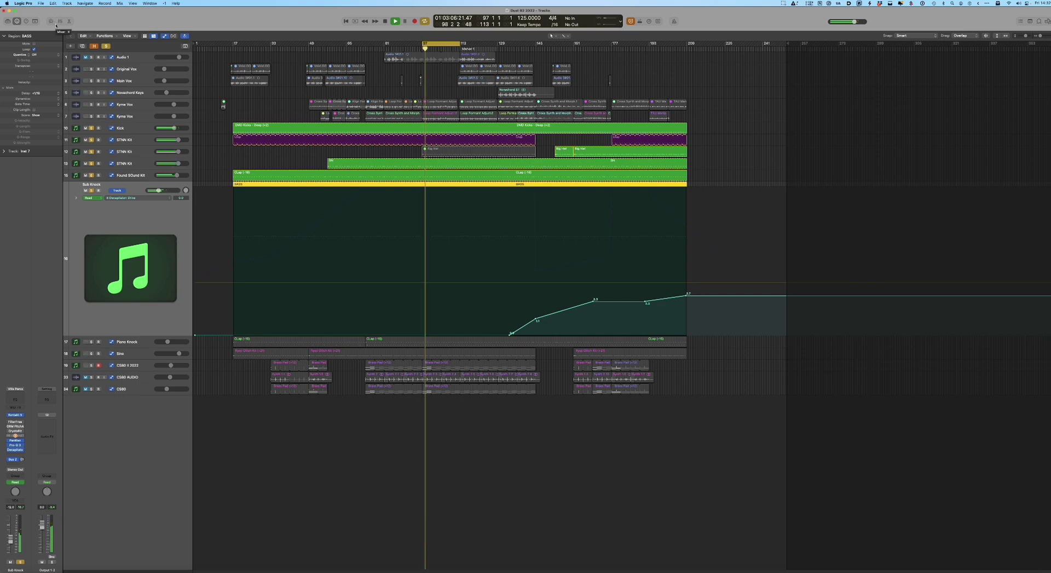
# Set the BASS region's Delay to +1/8 during playback, replay the loop, and stop
pyautogui.click(58, 94)
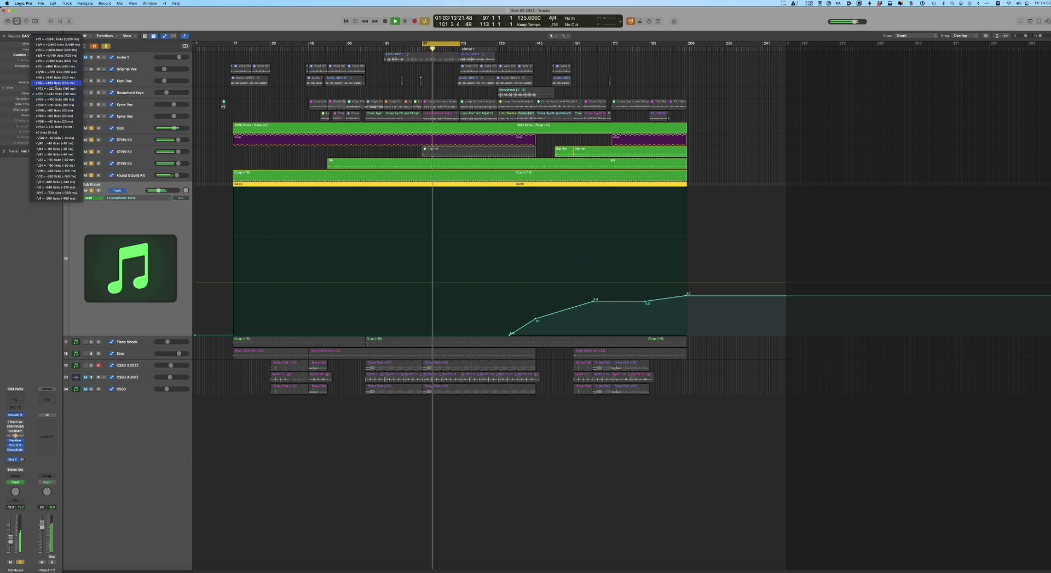
pyautogui.click(55, 84)
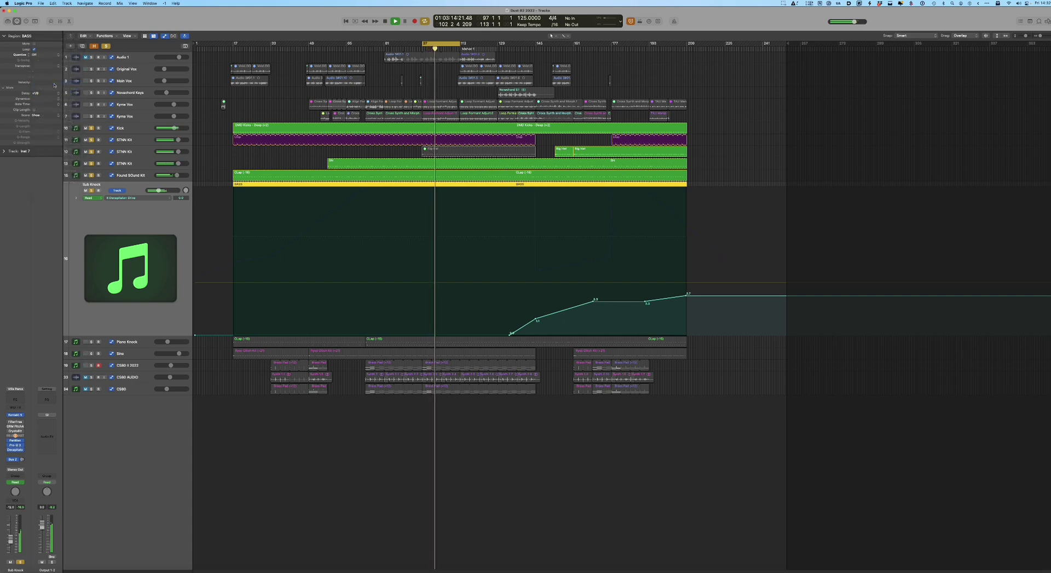
pyautogui.press('Return')
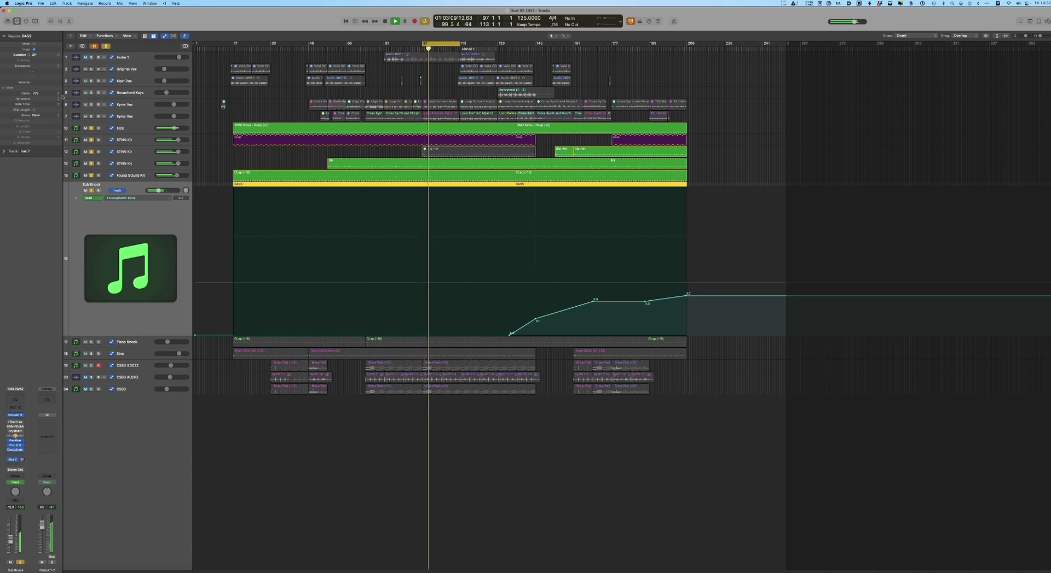
pyautogui.press('space')
# Reset the BASS region's Delay to 0 ticks, replay the soloed loop, and stop
pyautogui.click(49, 93)
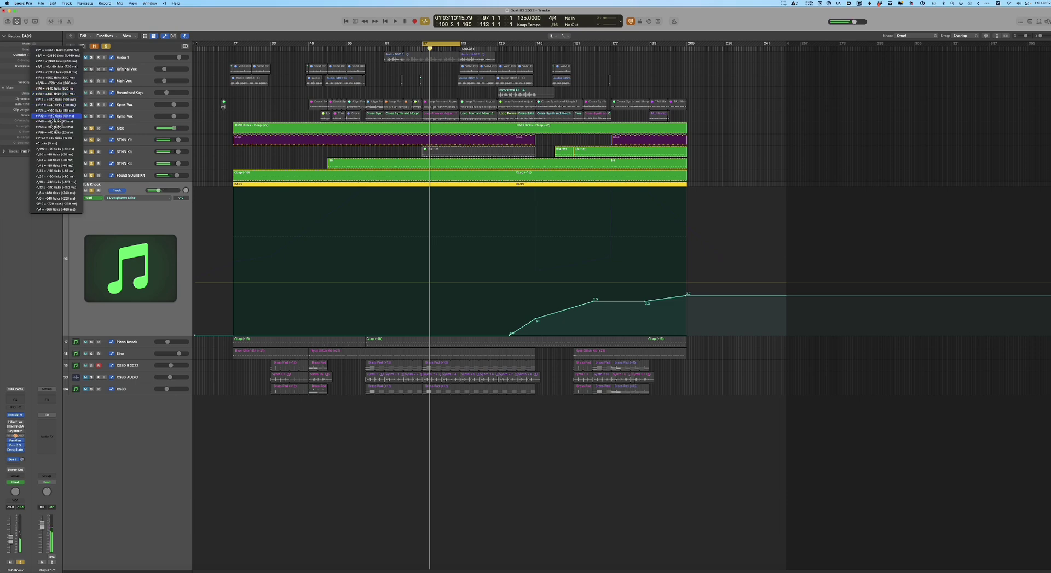
pyautogui.click(52, 143)
pyautogui.press('space')
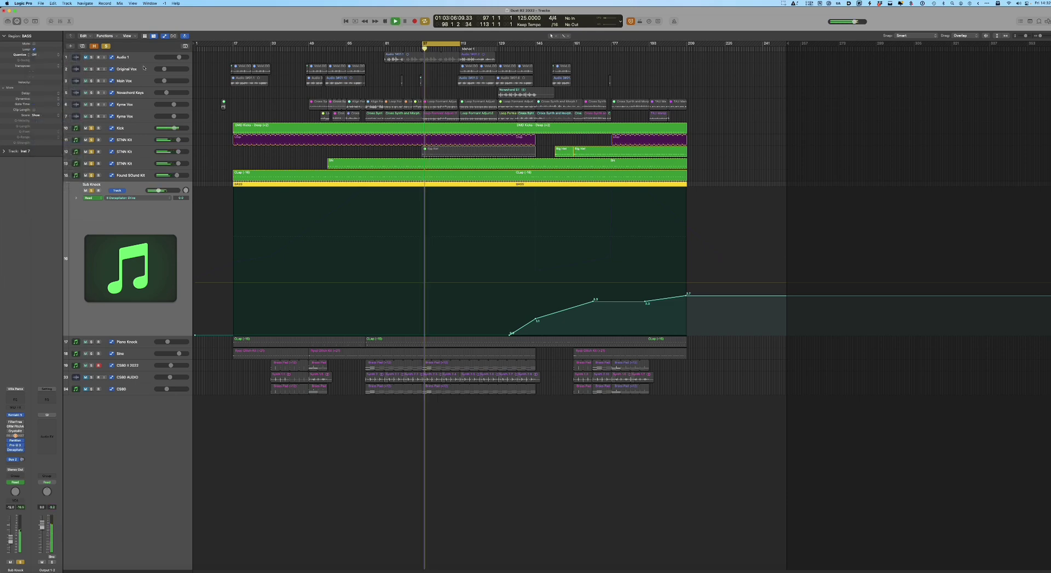
pyautogui.press('space')
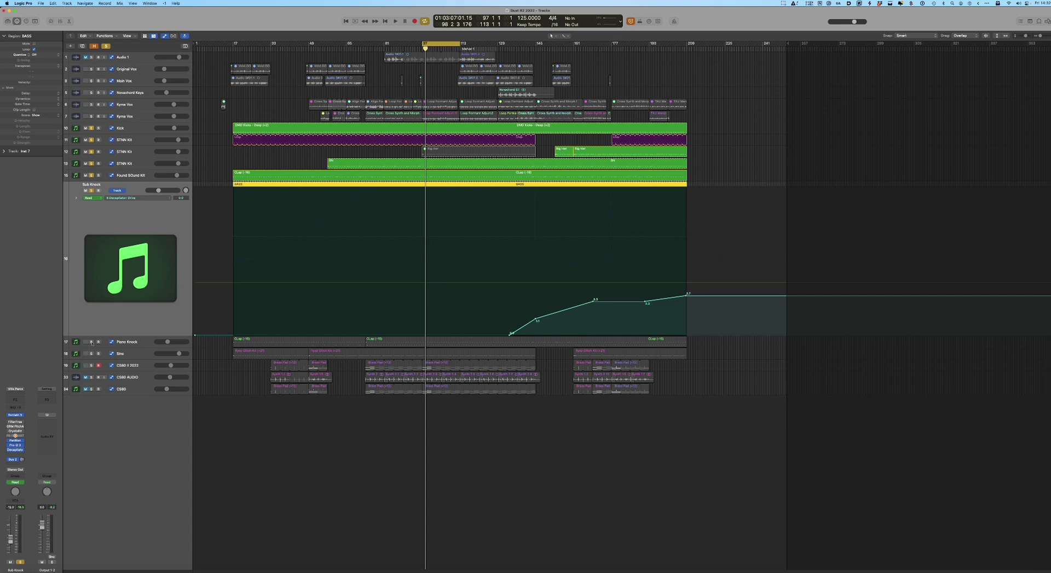
# Examine the Sub Knock's Kontakt instrument during playback, including its Konkrete mixer and key edit pages, and close it
pyautogui.click(141, 191)
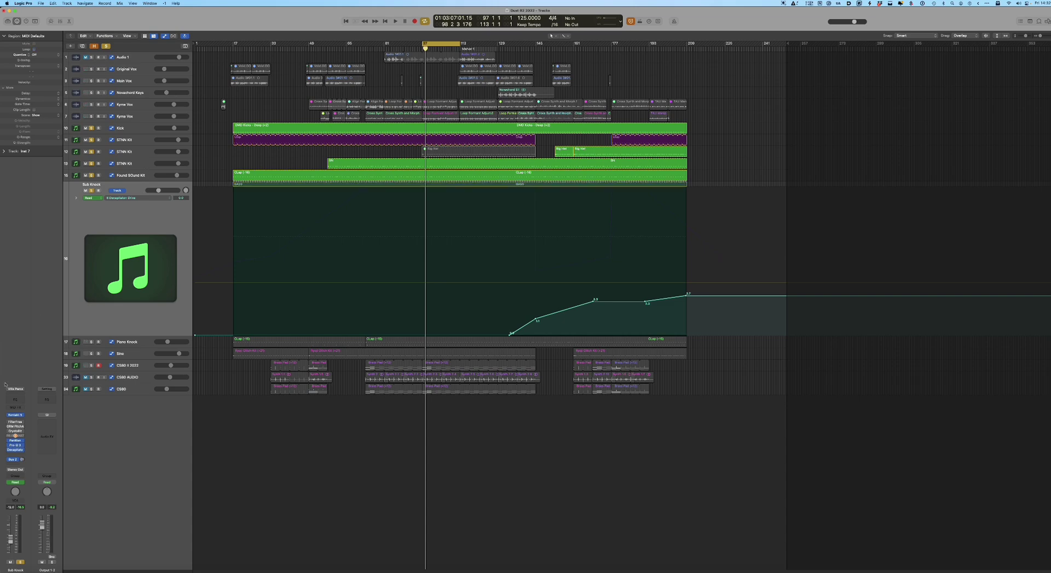
pyautogui.click(16, 415)
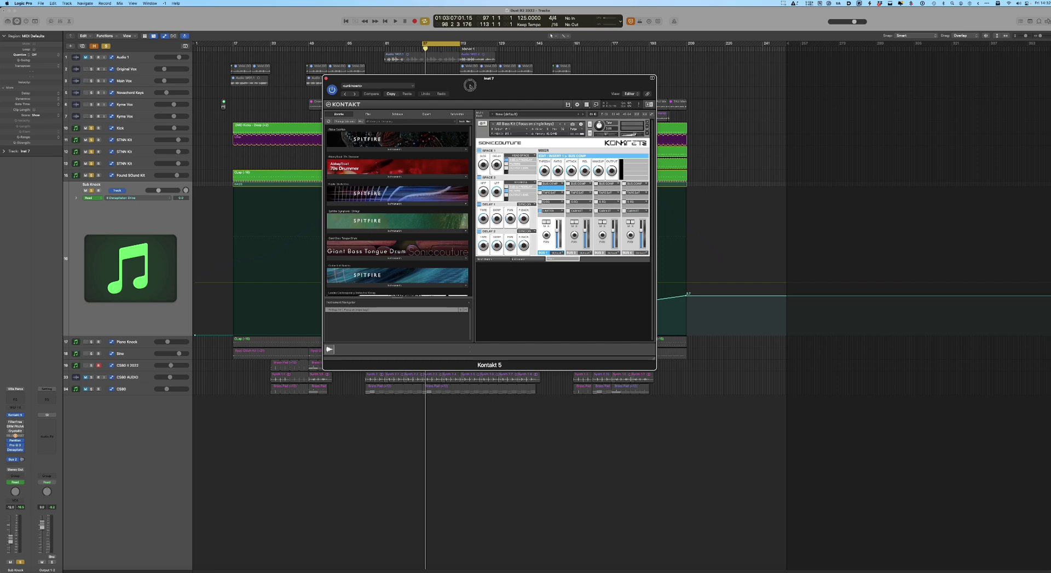
pyautogui.moveTo(568, 327); pyautogui.dragTo(568, 355)
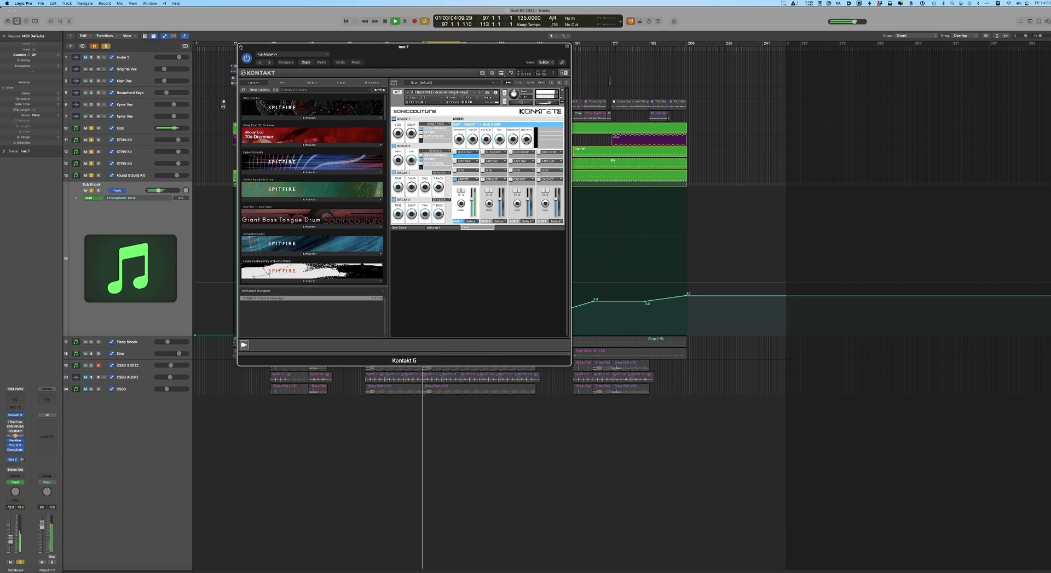
pyautogui.click(406, 227)
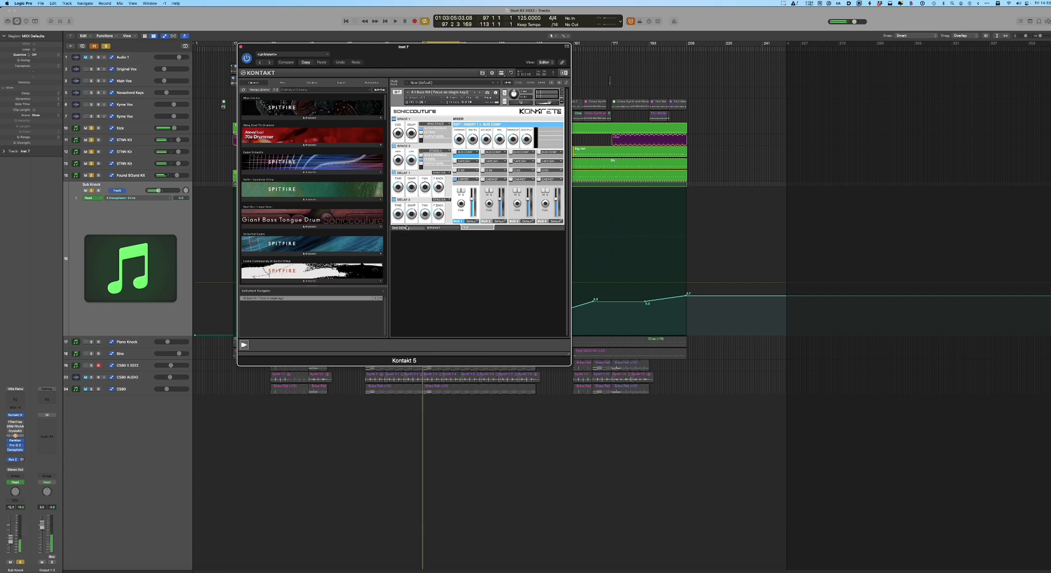
pyautogui.click(442, 227)
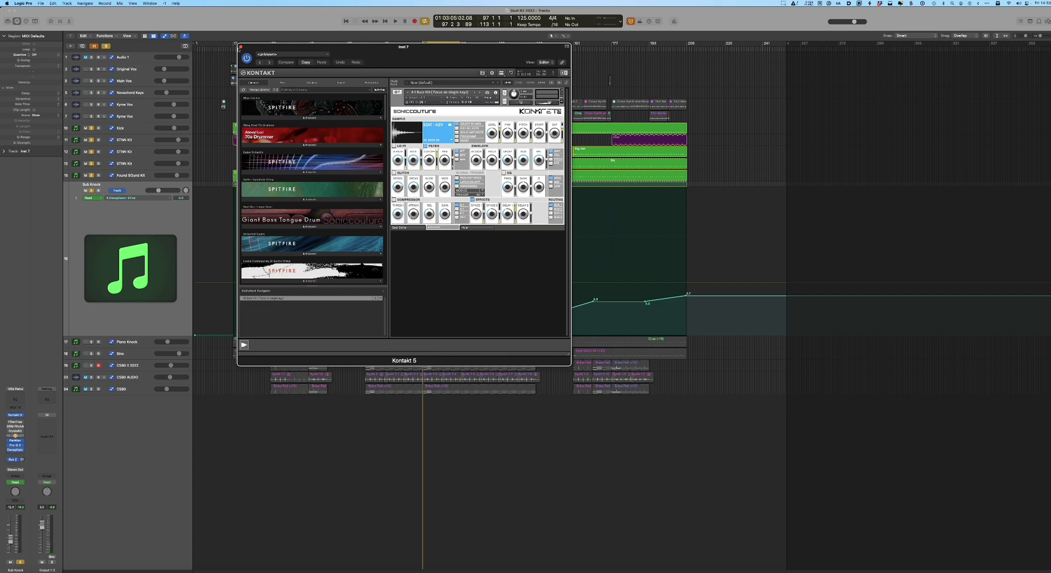
pyautogui.click(241, 47)
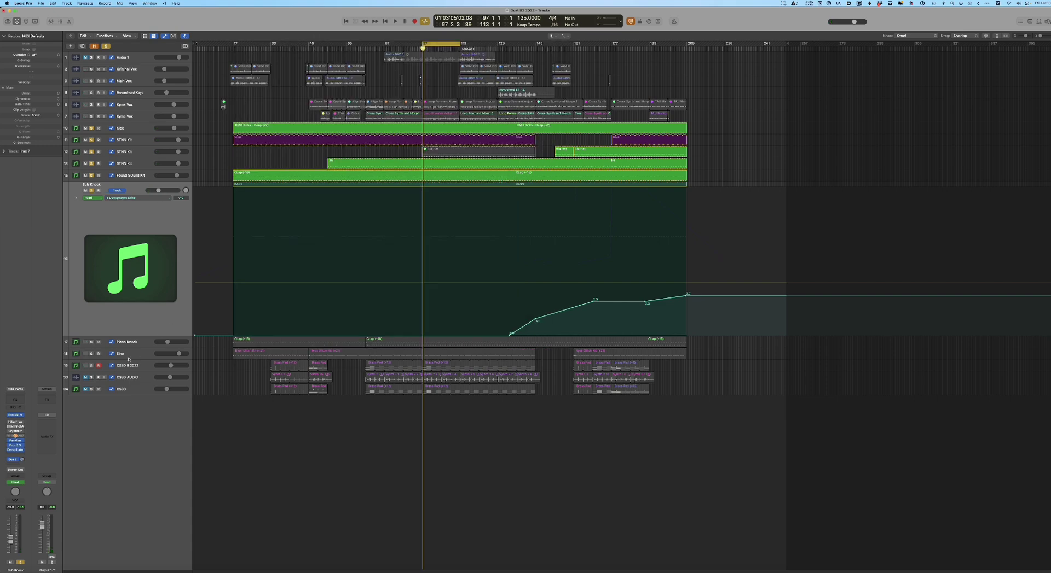
# Look through the Sub Knock's PanMan, Pro-Q 3 and Decapitator effect settings, and play the soloed tracks briefly
pyautogui.click(16, 441)
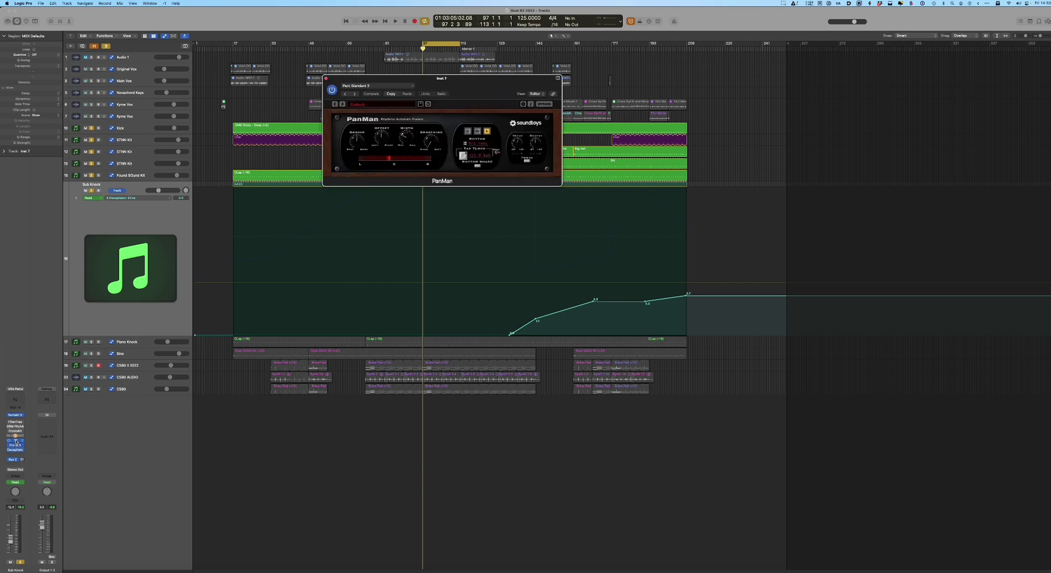
pyautogui.click(16, 441)
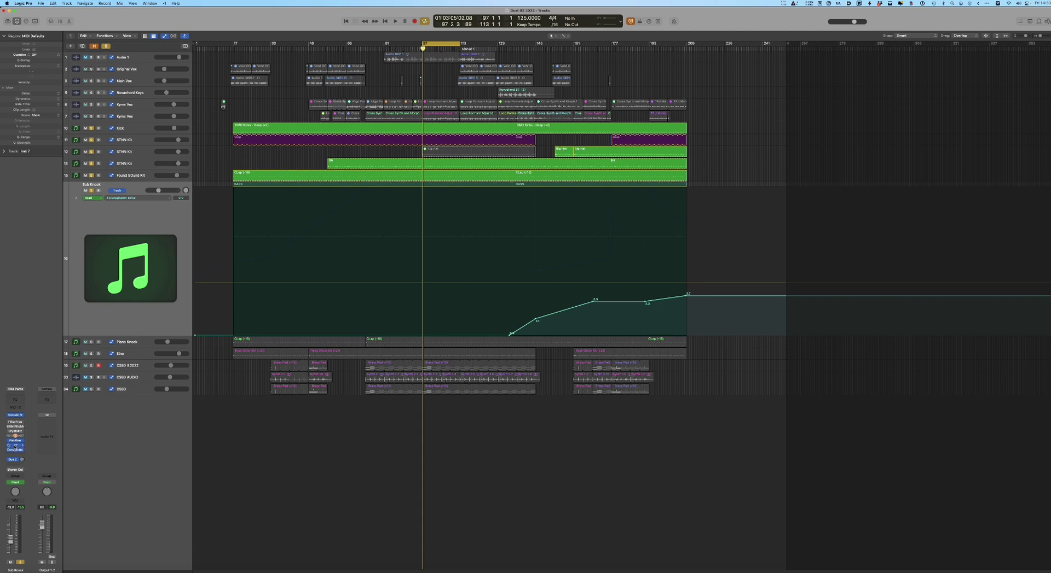
pyautogui.click(15, 446)
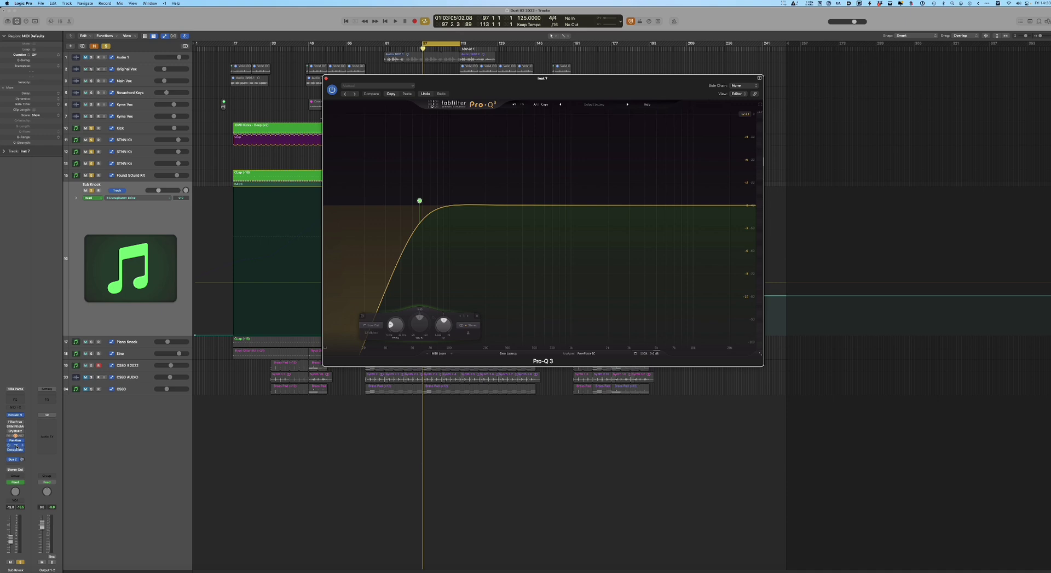
pyautogui.click(15, 446)
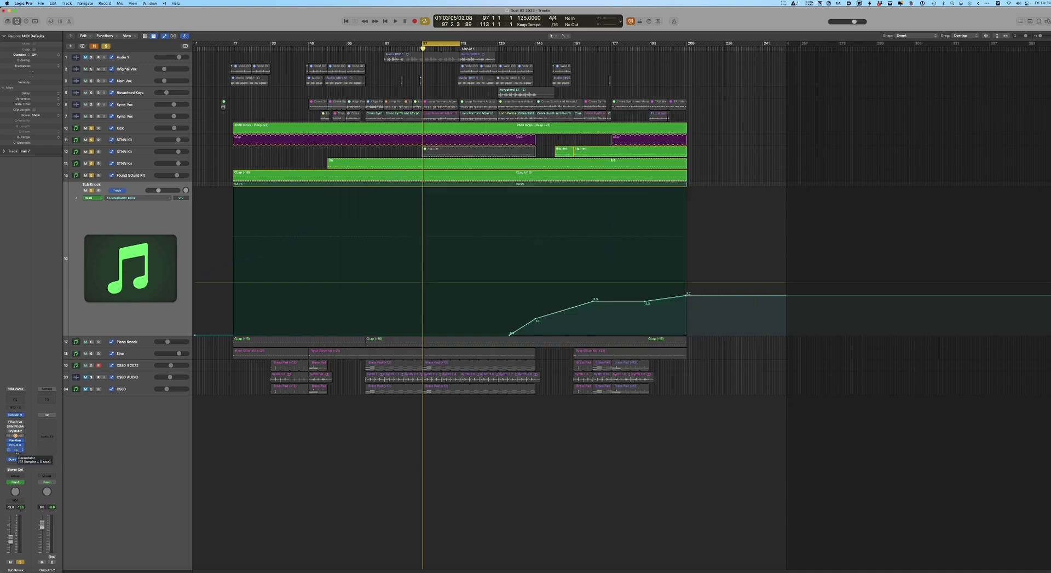
pyautogui.click(16, 450)
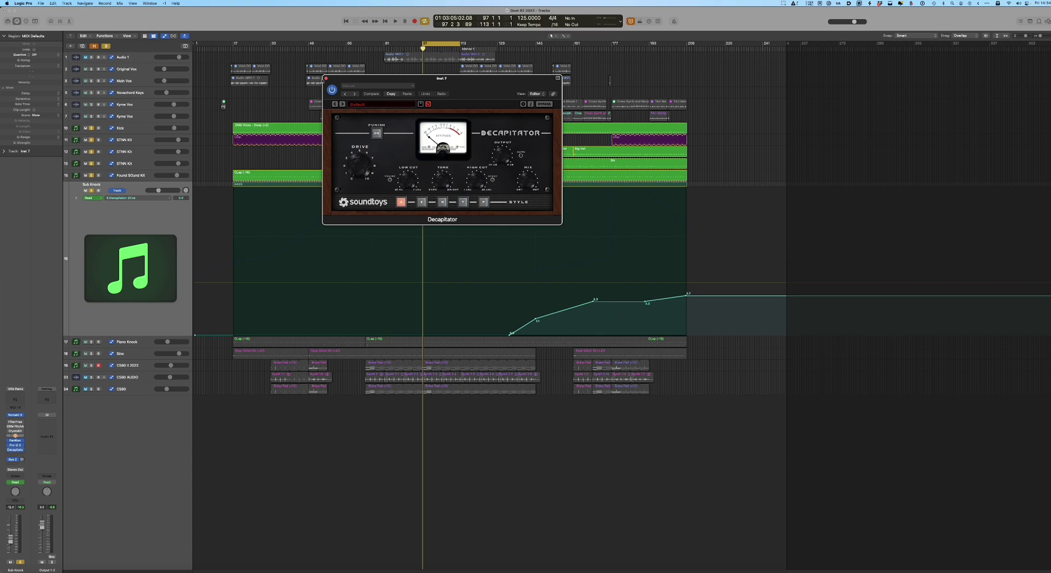
pyautogui.click(326, 78)
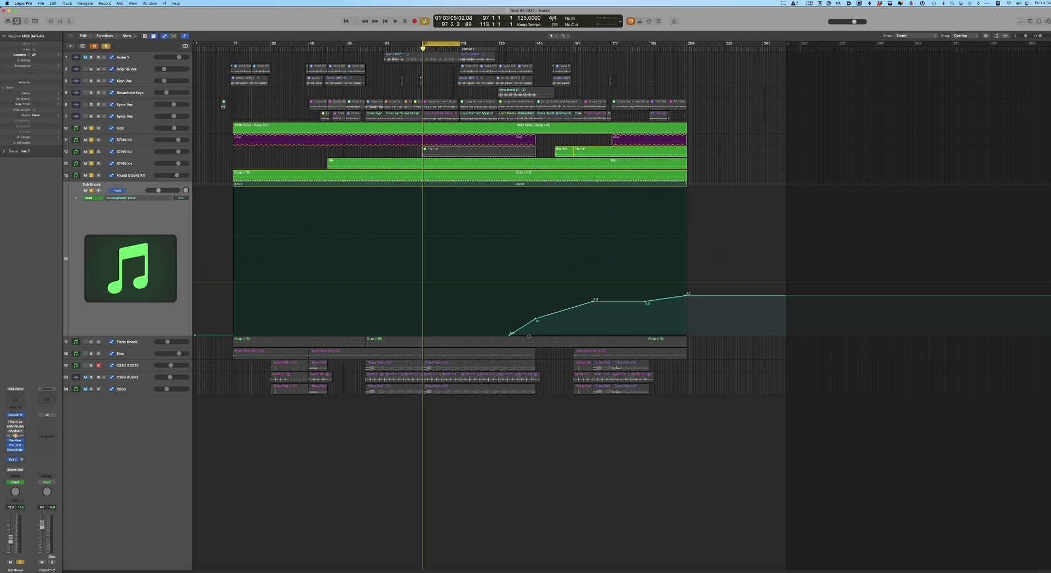
pyautogui.press('space')
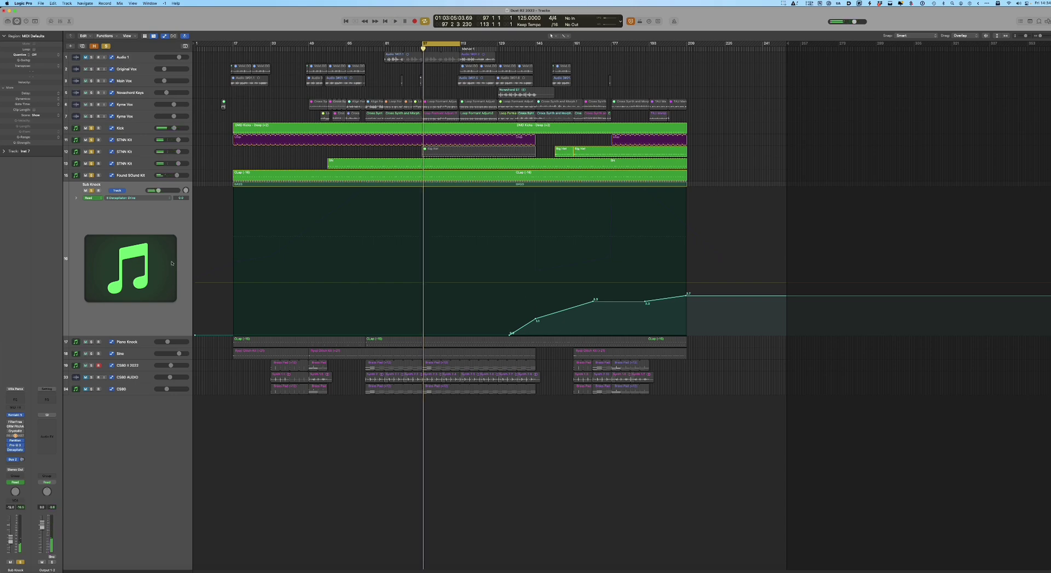
# Solo the Piano Knock track, view its Kontakt instrument, and play it with the other soloed tracks
pyautogui.click(90, 342)
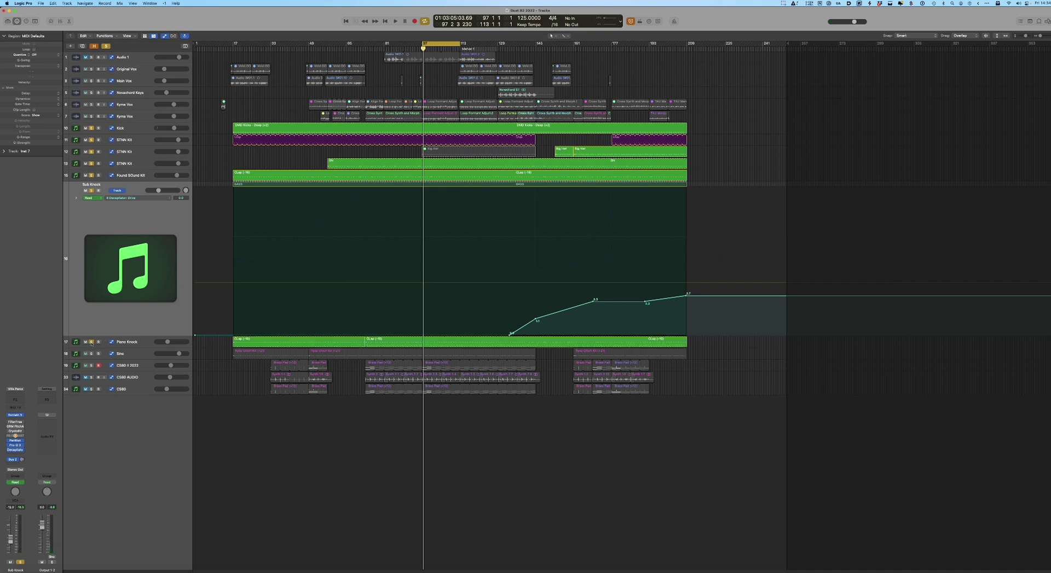
pyautogui.click(131, 340)
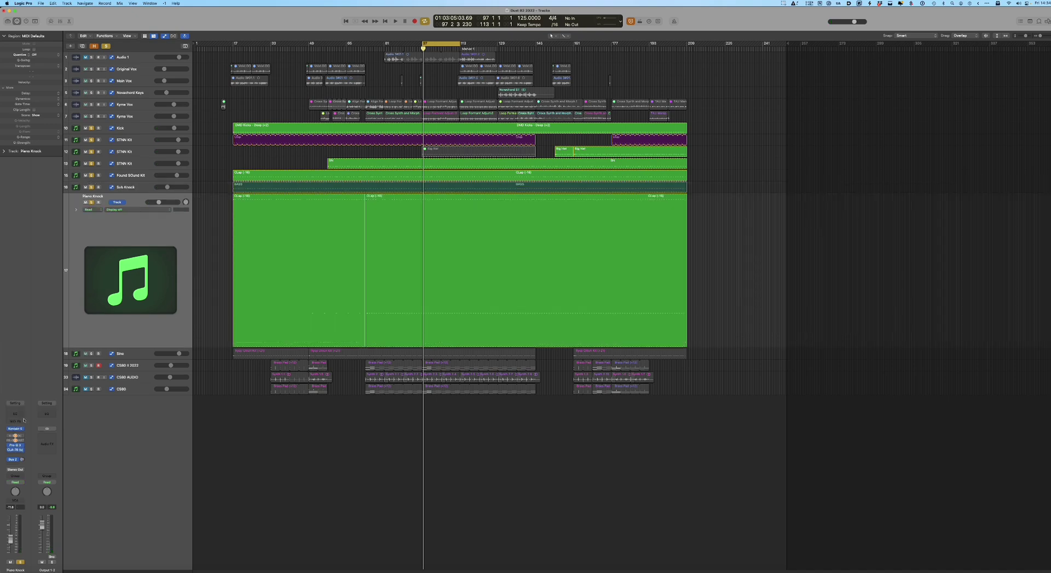
pyautogui.click(17, 429)
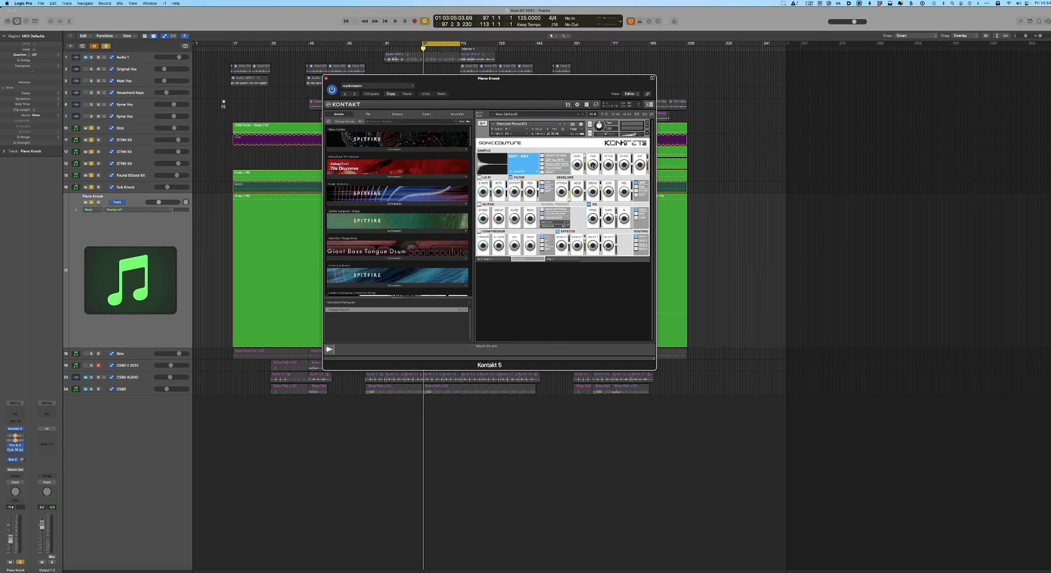
pyautogui.click(326, 79)
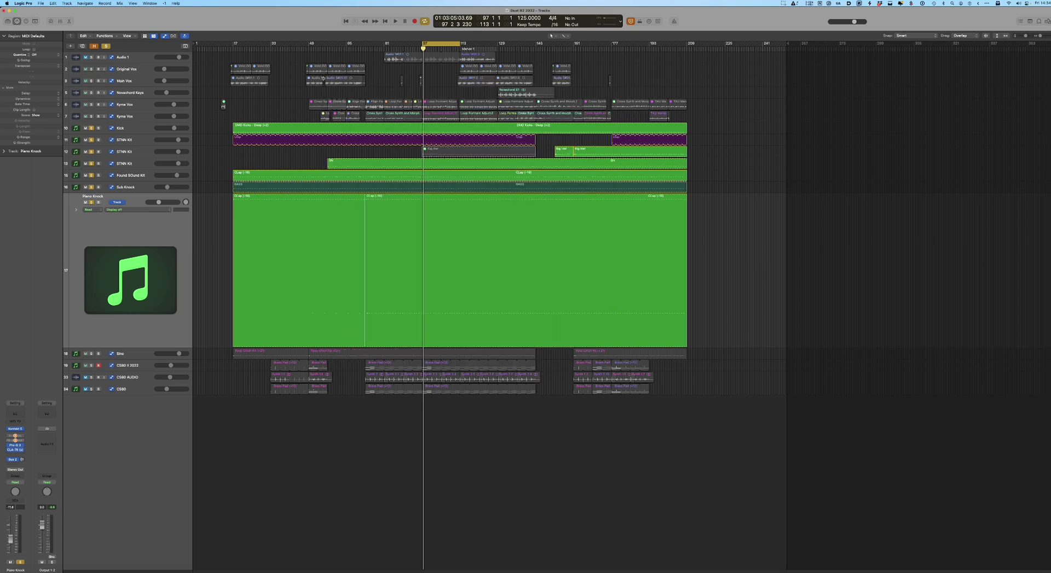
pyautogui.press('space')
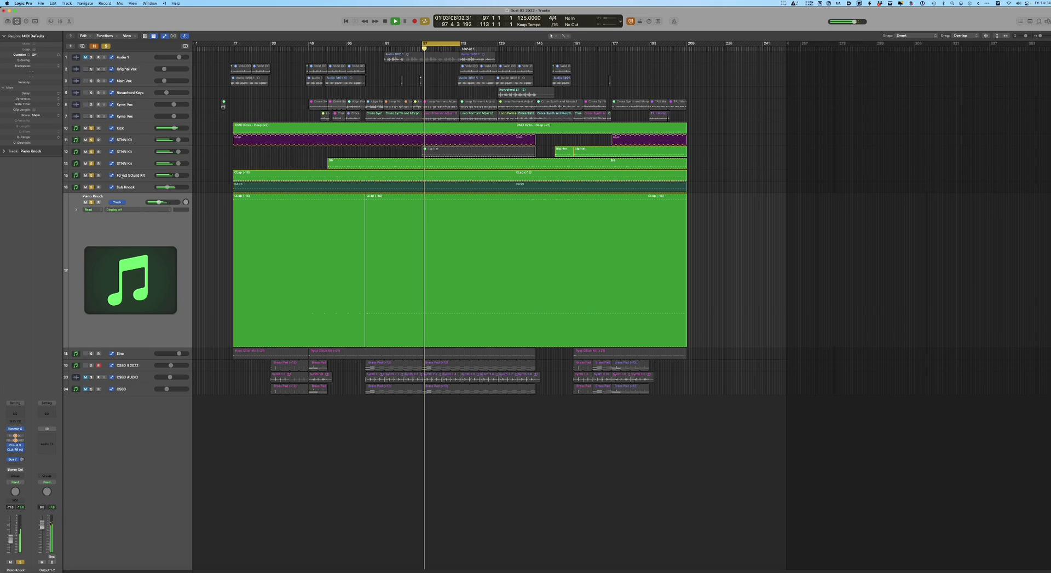
pyautogui.press('space')
# Unsolo the Found Sound Kit, the three STNN Kits and the Kick, start playback, and unmute the Big Hat region at bar 97
pyautogui.click(91, 175)
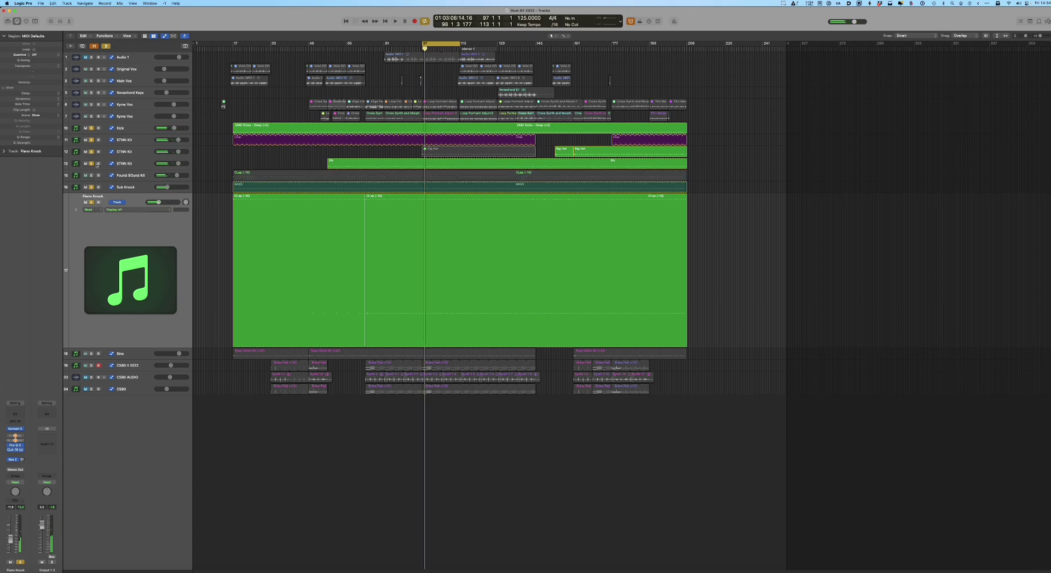
pyautogui.click(92, 152)
pyautogui.click(92, 128)
pyautogui.press('space')
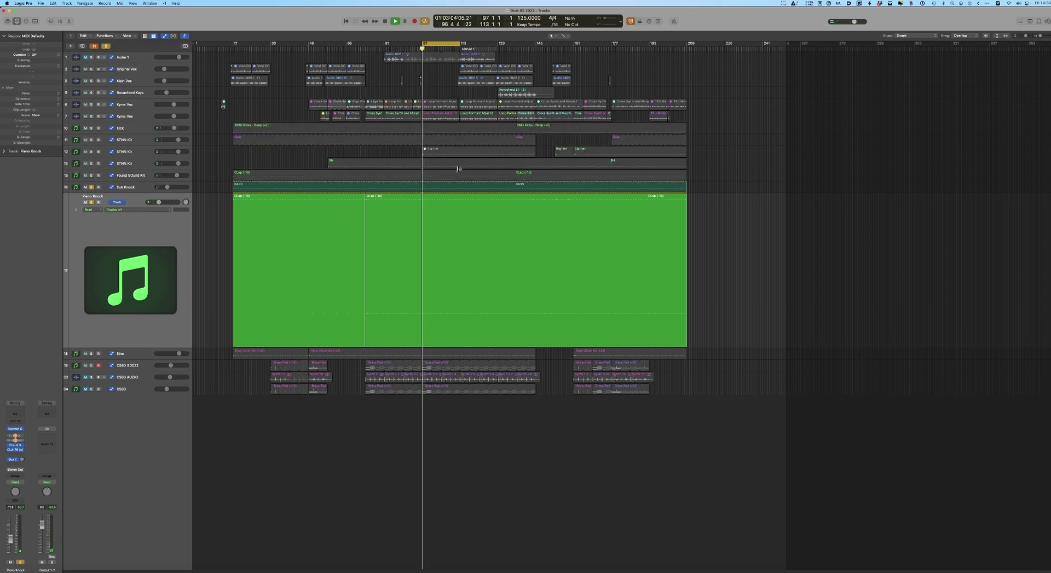
pyautogui.click(439, 151)
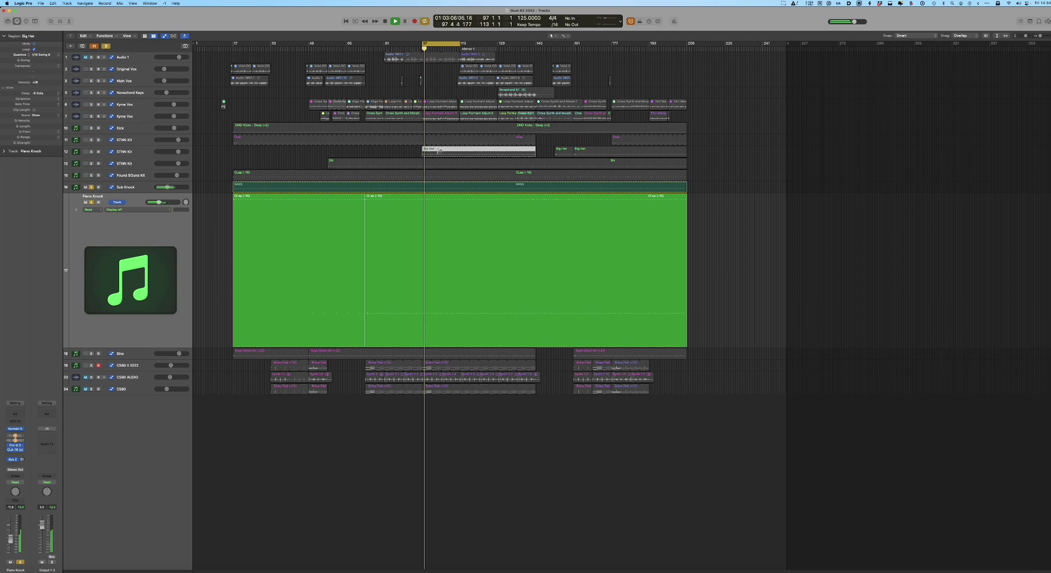
# Unsolo the Sub Knock during playback and examine the notes of the Piano Knock's first Clap region in the Piano Roll
pyautogui.click(92, 187)
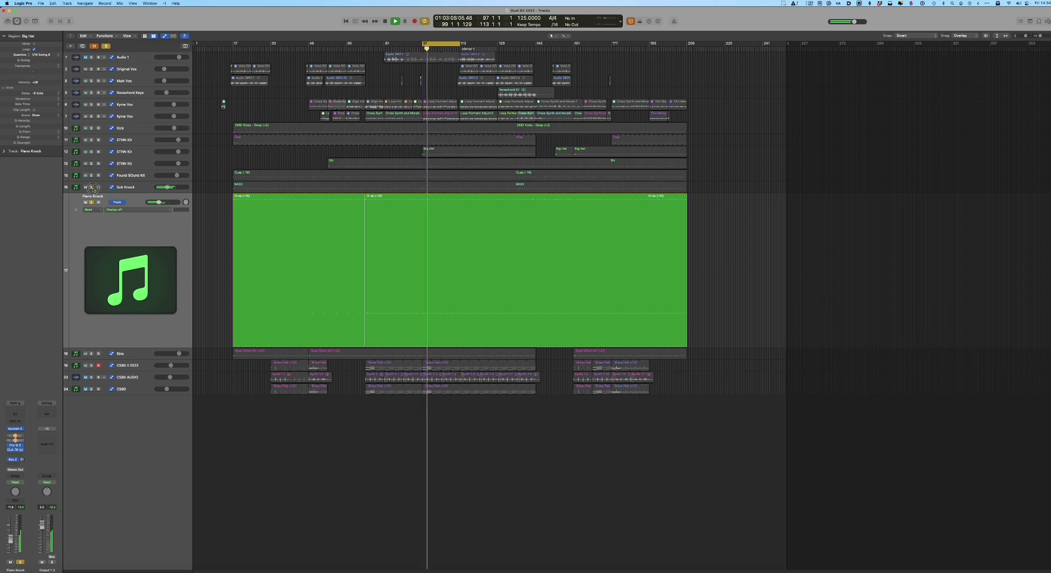
pyautogui.doubleClick(234, 198)
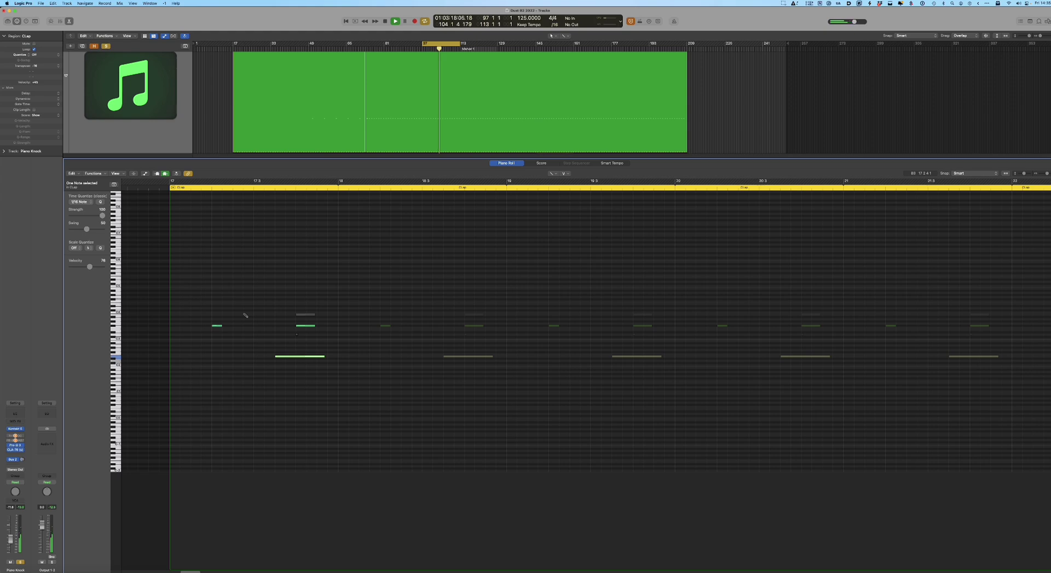
pyautogui.press('e')
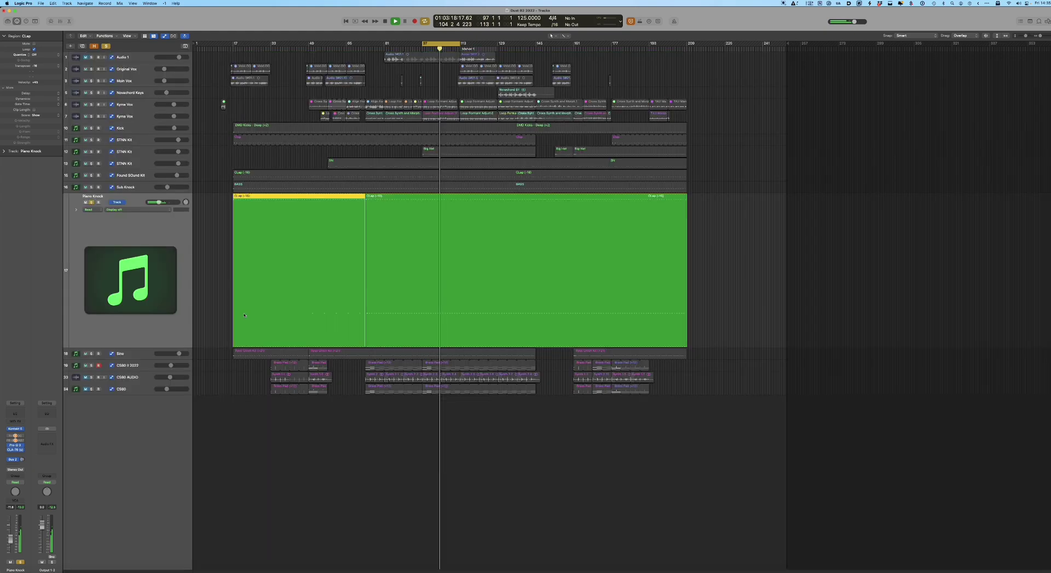
# Solo the Sub Knock, Found Sound Kit, three STNN Kits and Kick, and play them together with the Piano Knock
pyautogui.click(87, 188)
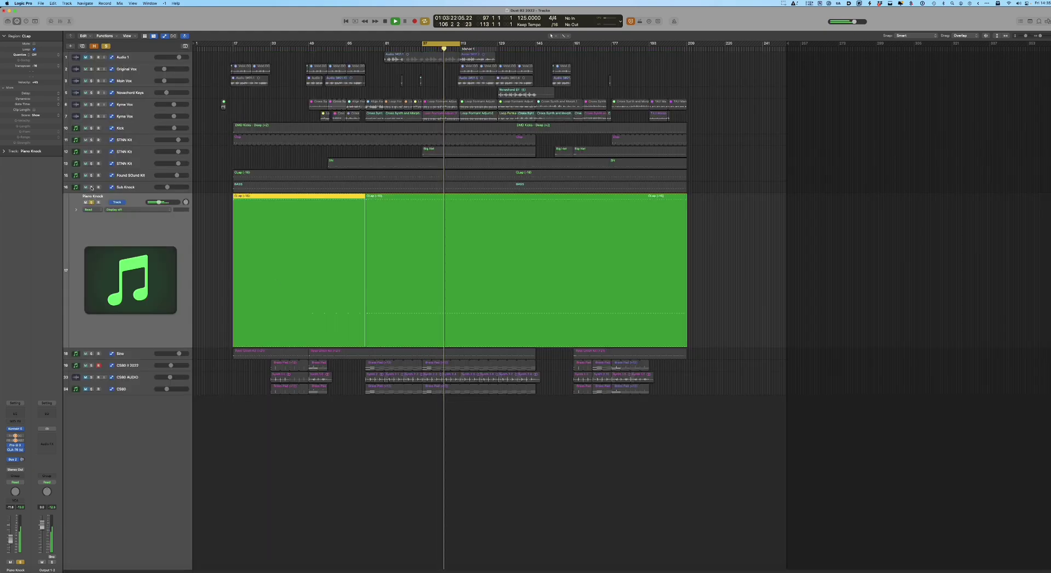
pyautogui.click(92, 188)
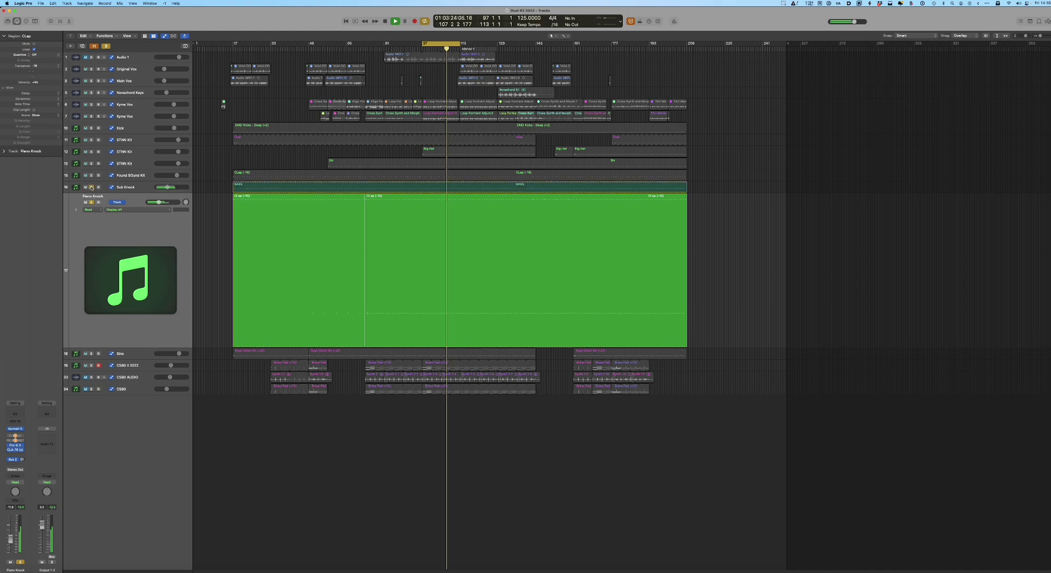
pyautogui.click(91, 175)
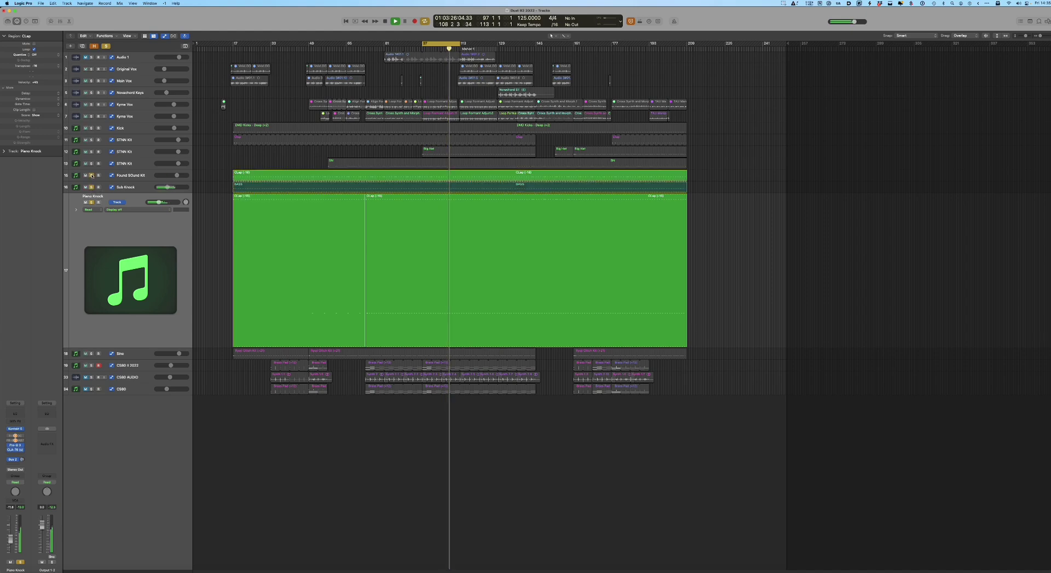
pyautogui.press('space')
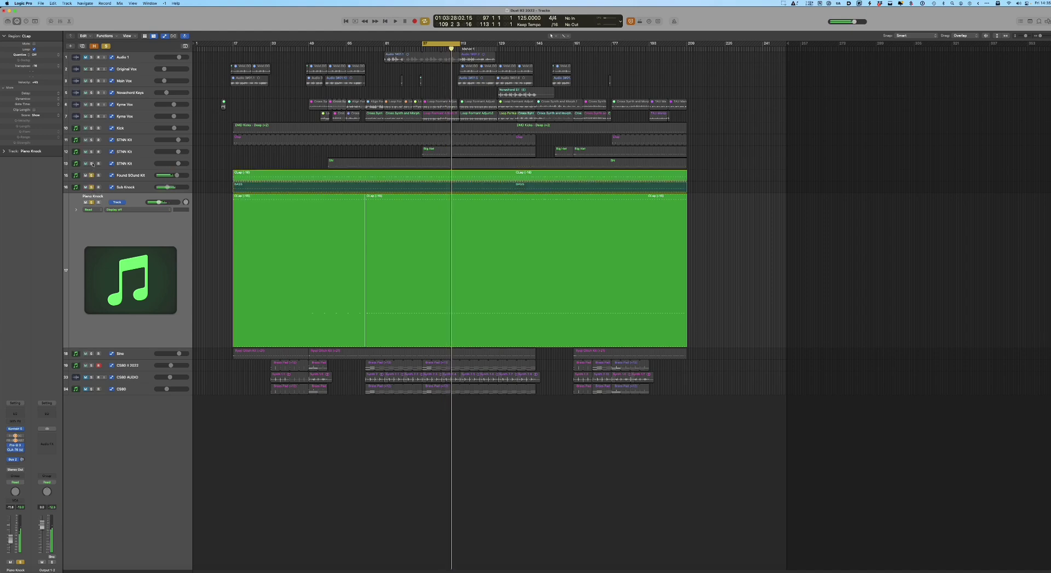
pyautogui.moveTo(92, 164); pyautogui.dragTo(91, 140)
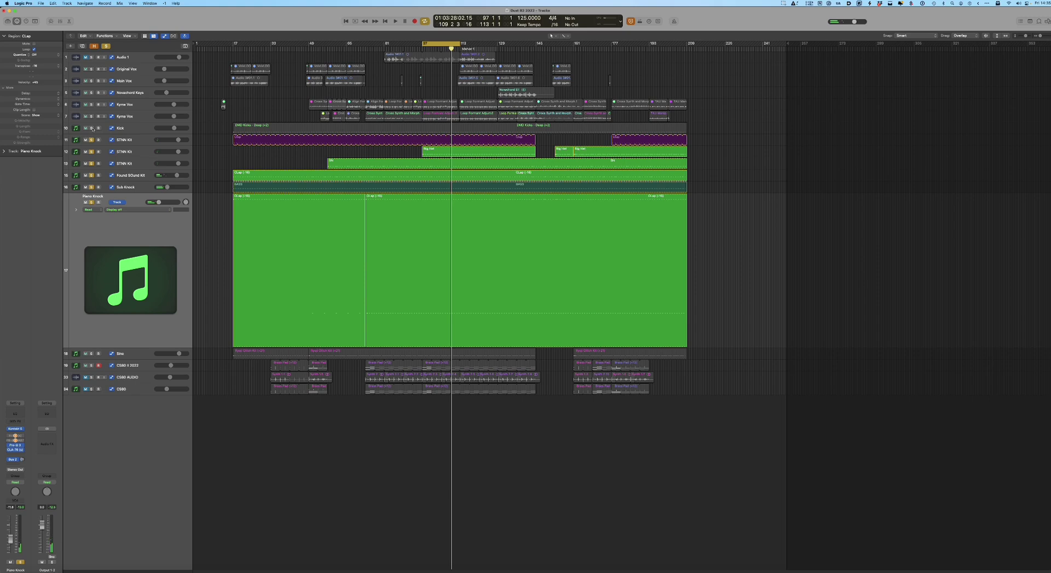
pyautogui.click(92, 129)
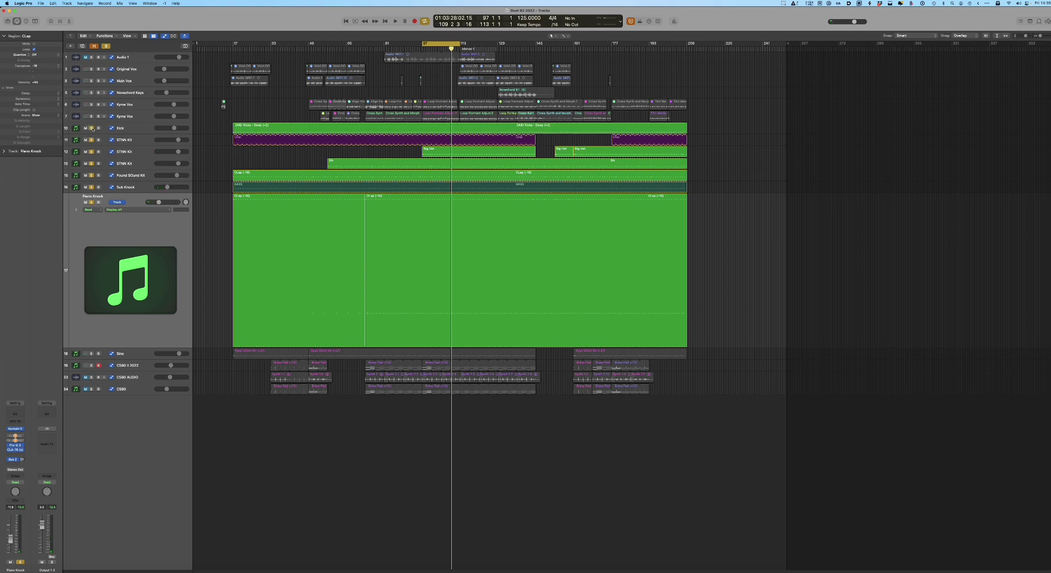
pyautogui.press('space')
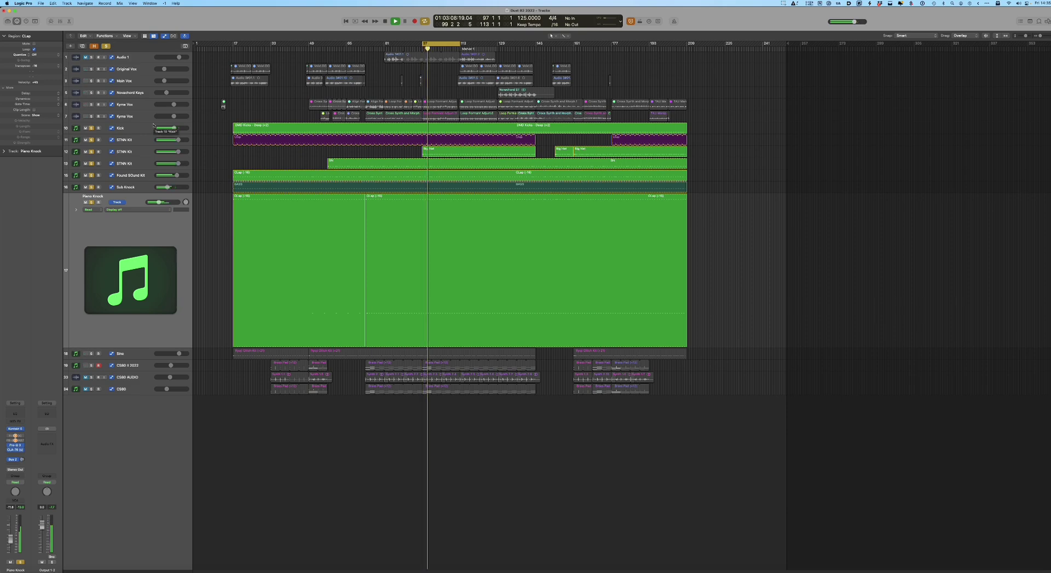
pyautogui.press('space')
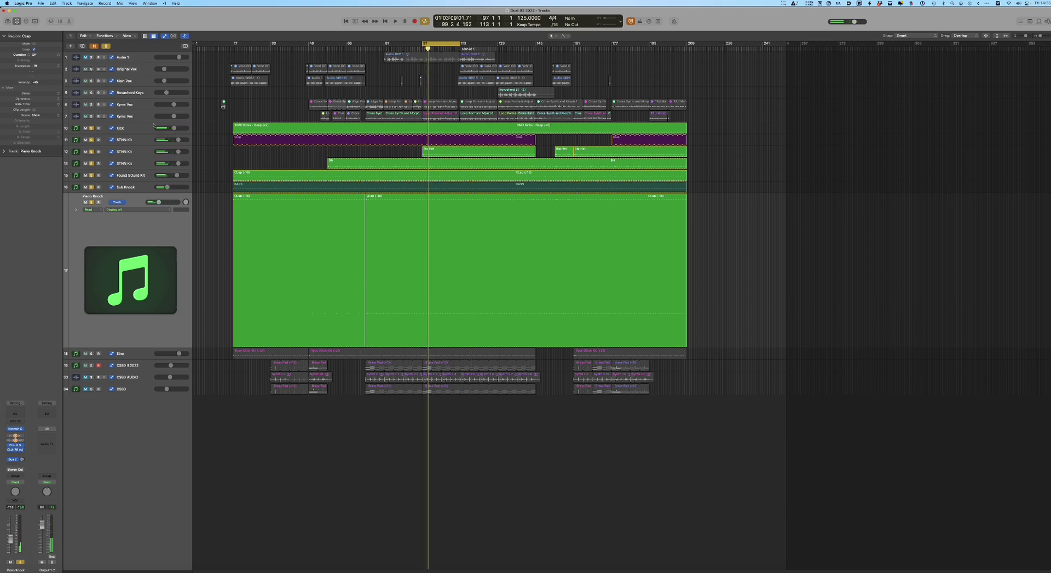
# Select the Sub Knock track and display its FilterFreak Frequency automation in place of the Decapitator Drive curve
pyautogui.click(128, 211)
pyautogui.click(132, 192)
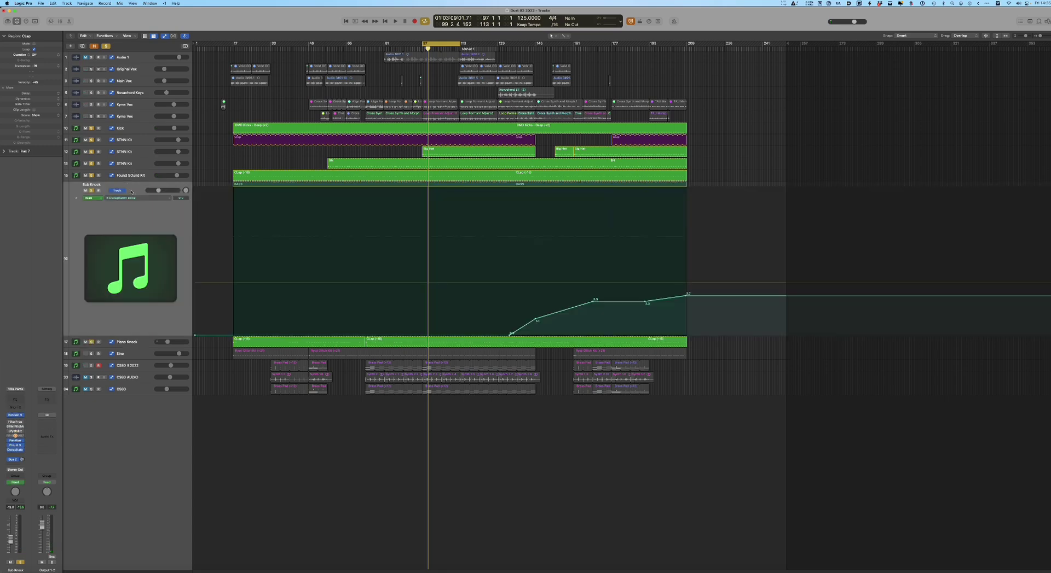
pyautogui.click(132, 196)
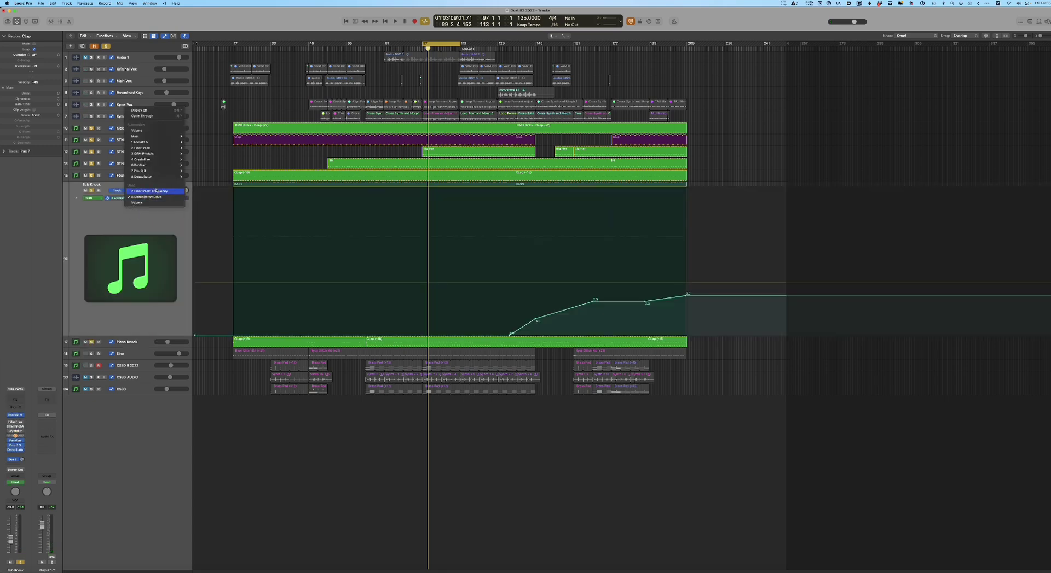
pyautogui.click(157, 191)
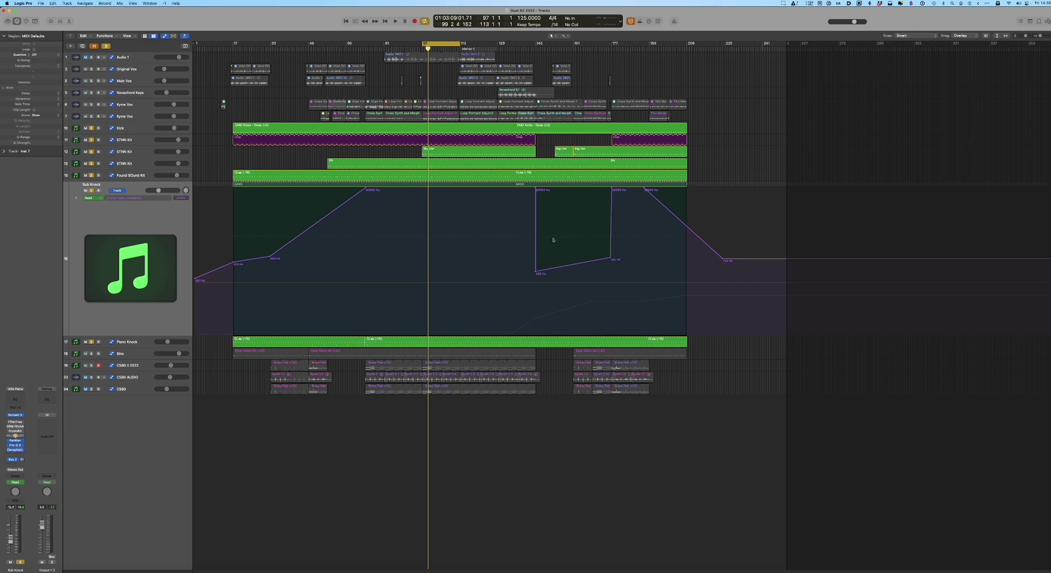
# Check the Found Sound Kit, the lowest STNN Kit, the Kick and the Piano Knock for track automation
pyautogui.click(135, 177)
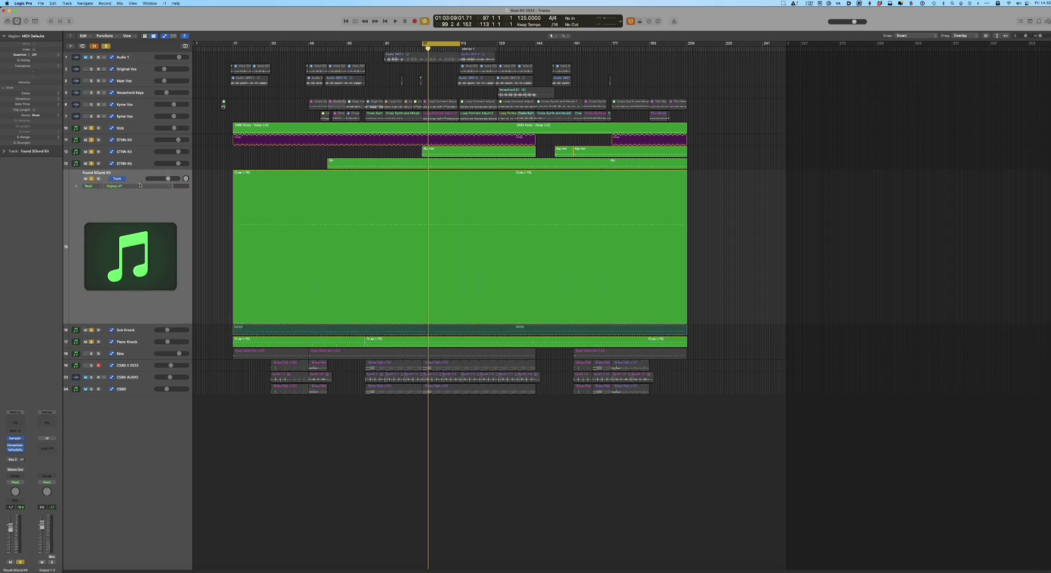
pyautogui.click(140, 185)
pyautogui.press('Escape')
pyautogui.click(135, 164)
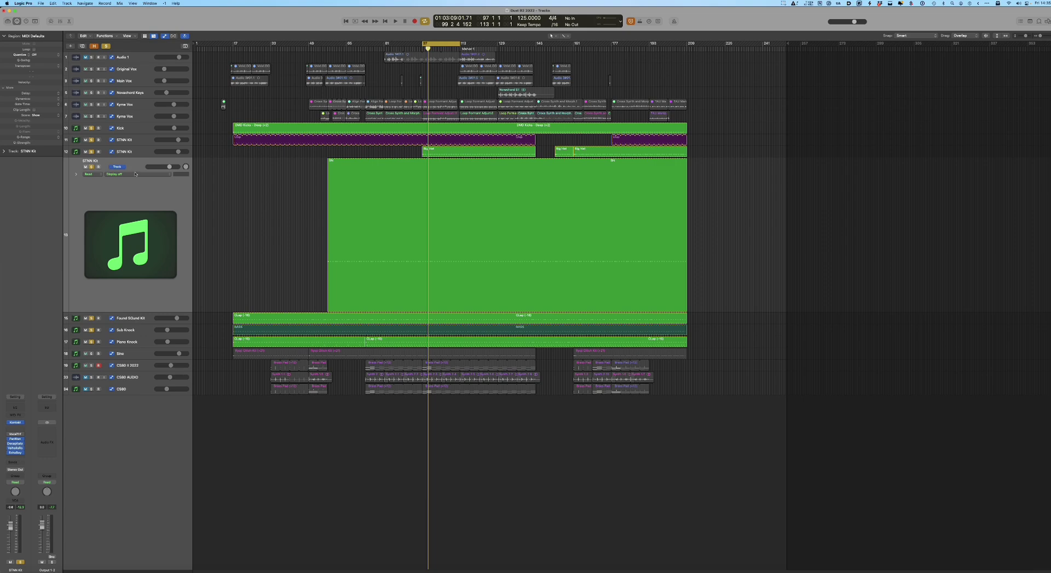
pyautogui.click(135, 174)
pyautogui.press('Escape')
pyautogui.click(129, 128)
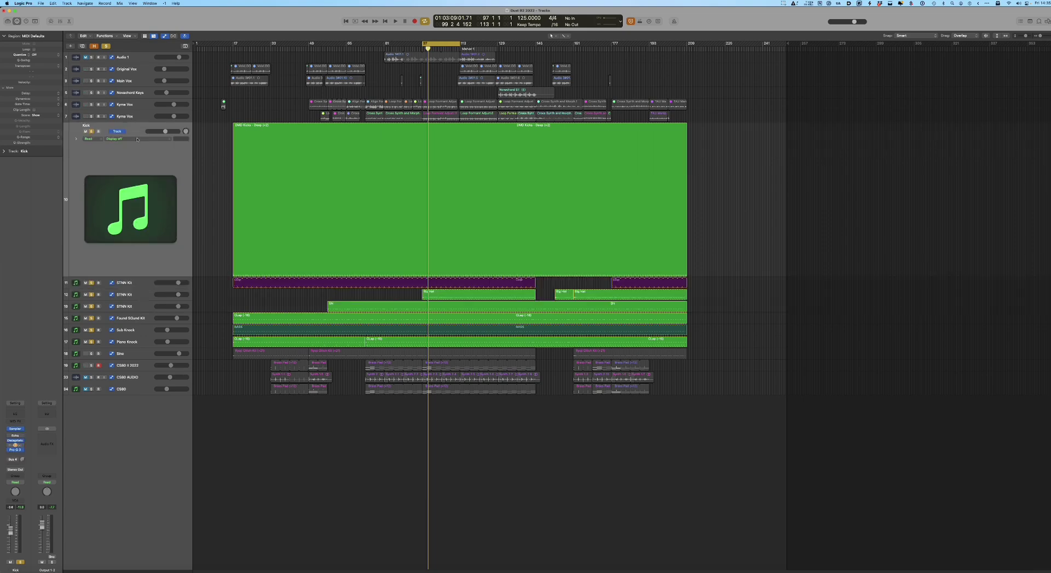
pyautogui.click(137, 139)
pyautogui.press('Escape')
pyautogui.click(131, 321)
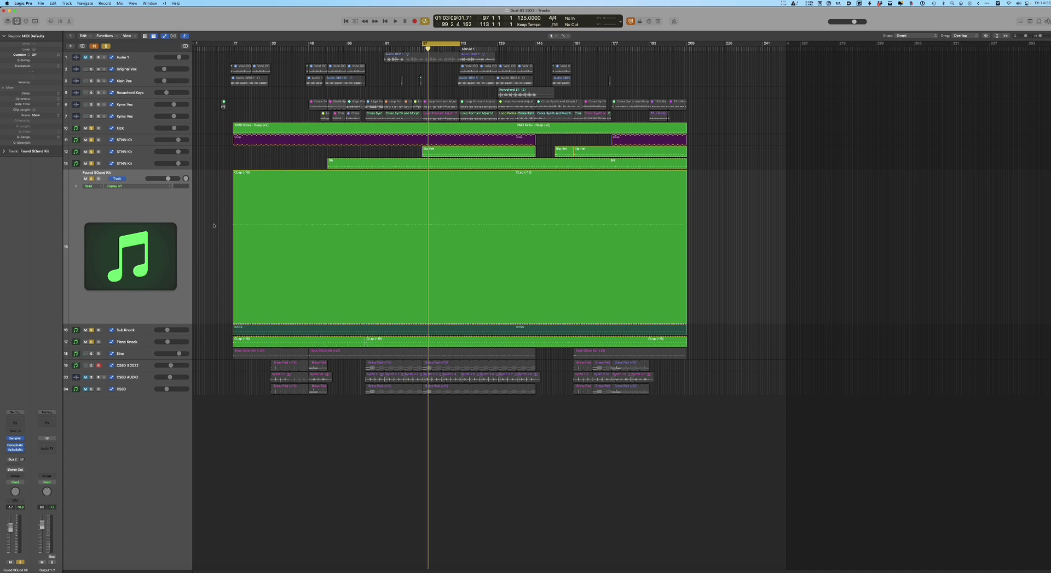
pyautogui.click(125, 342)
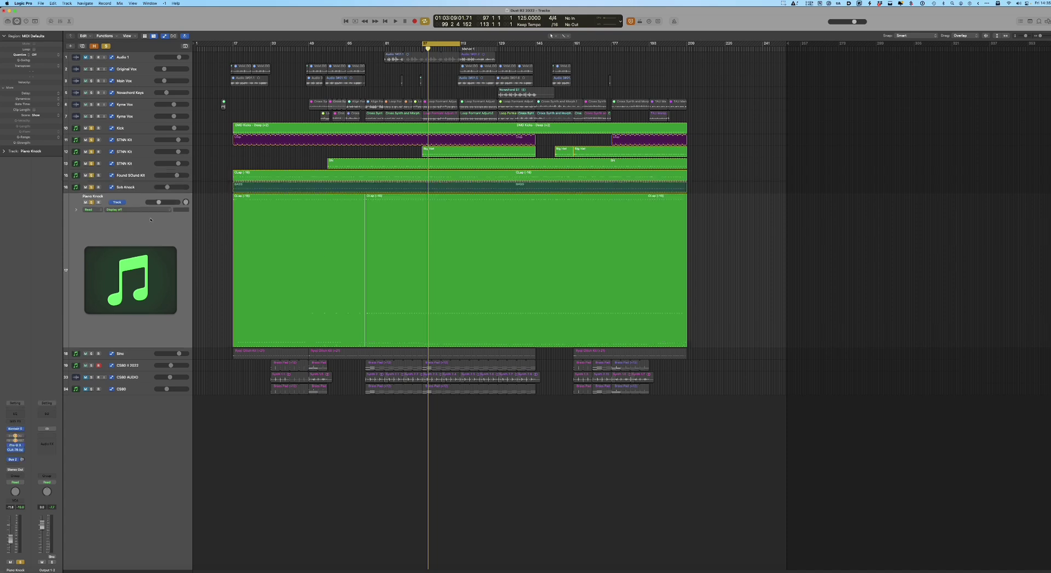
# Group the tracks from Kick through Piano Knock into a summing track stack
pyautogui.click(133, 129)
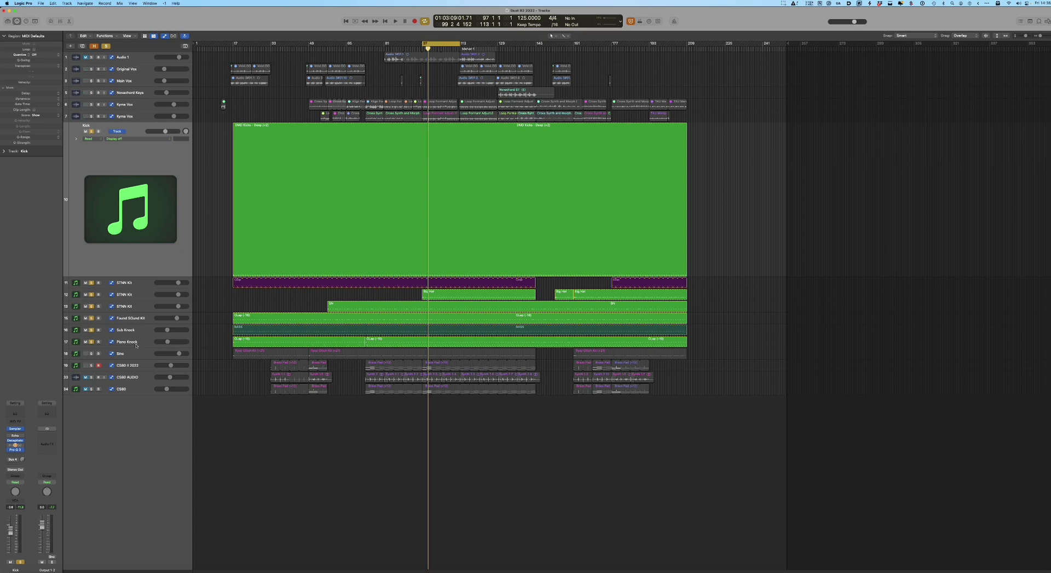
pyautogui.press('Right')
pyautogui.press('super+shift+d')
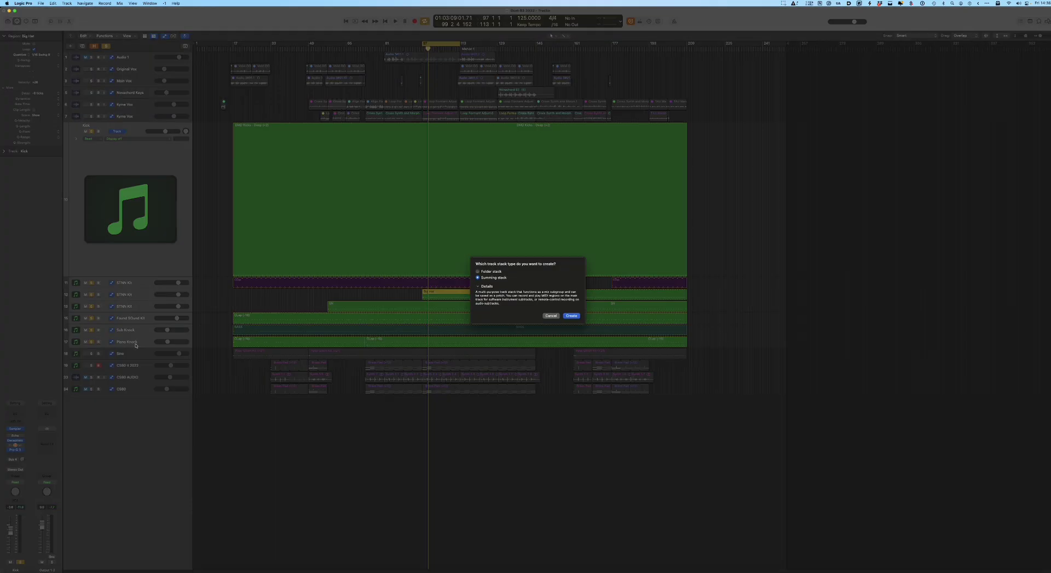
pyautogui.press('Return')
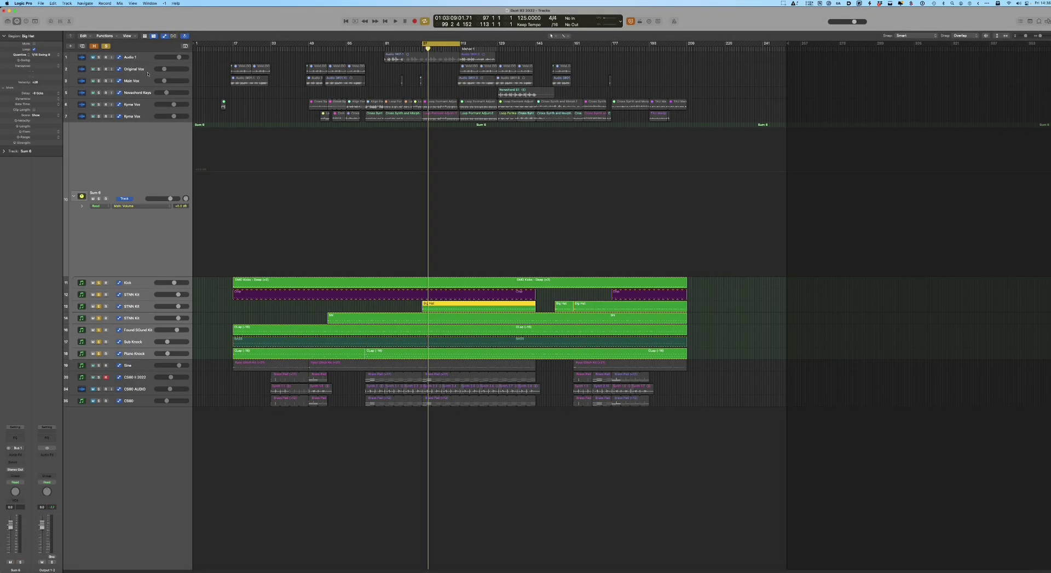
# Rename the Sum 8 summing stack as Drums and collapse it
pyautogui.doubleClick(98, 192)
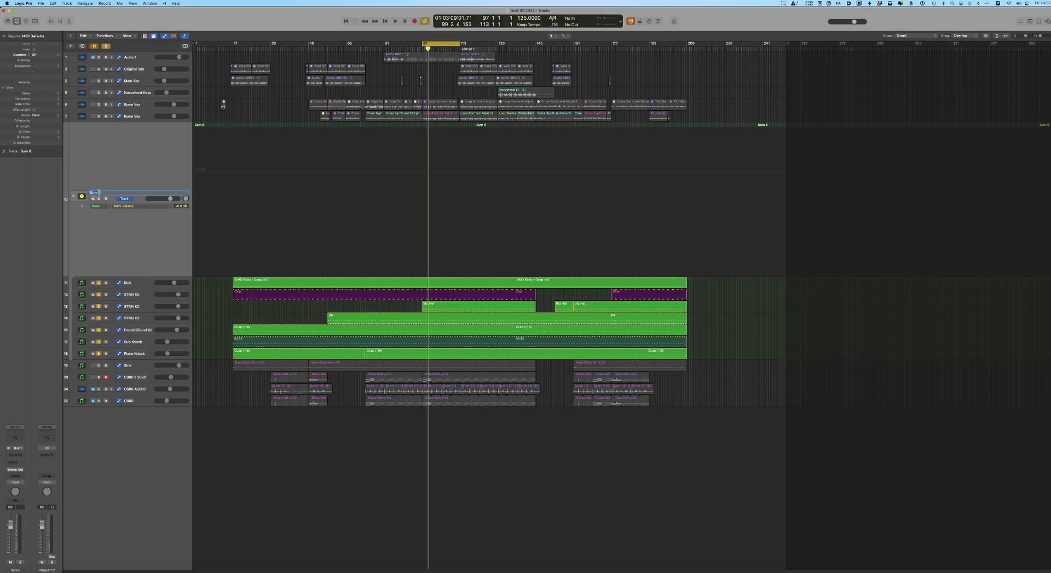
pyautogui.write('Drums')
pyautogui.click(75, 196)
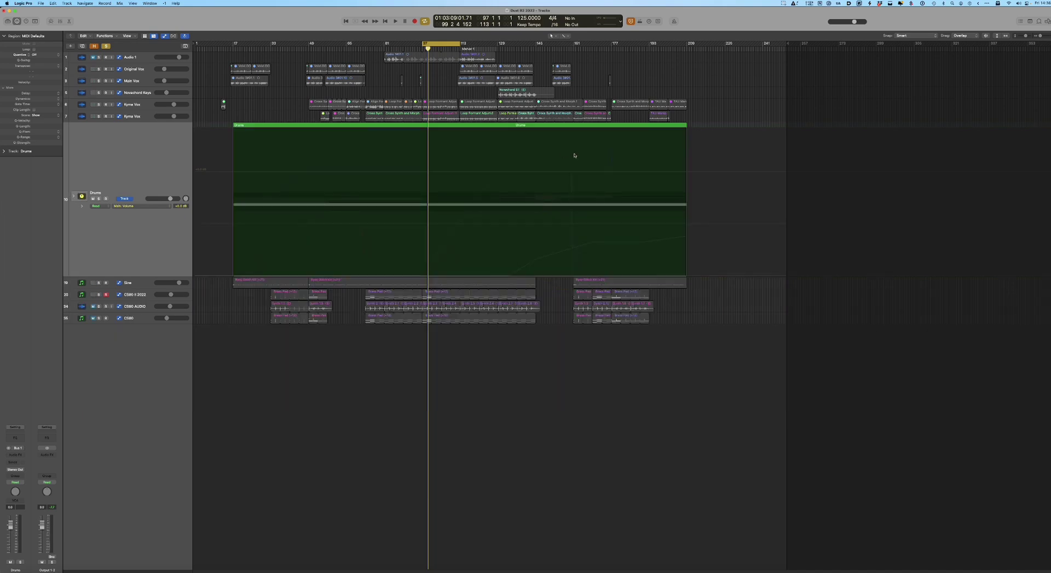
# Expand the Drums stack to take it out of solo, and collapse it again
pyautogui.click(75, 196)
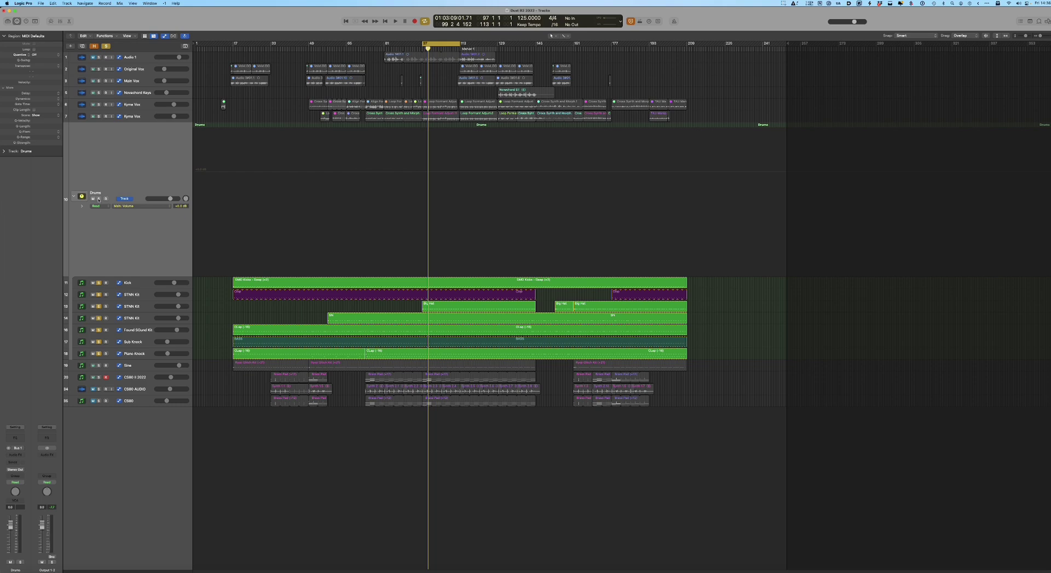
pyautogui.click(99, 199)
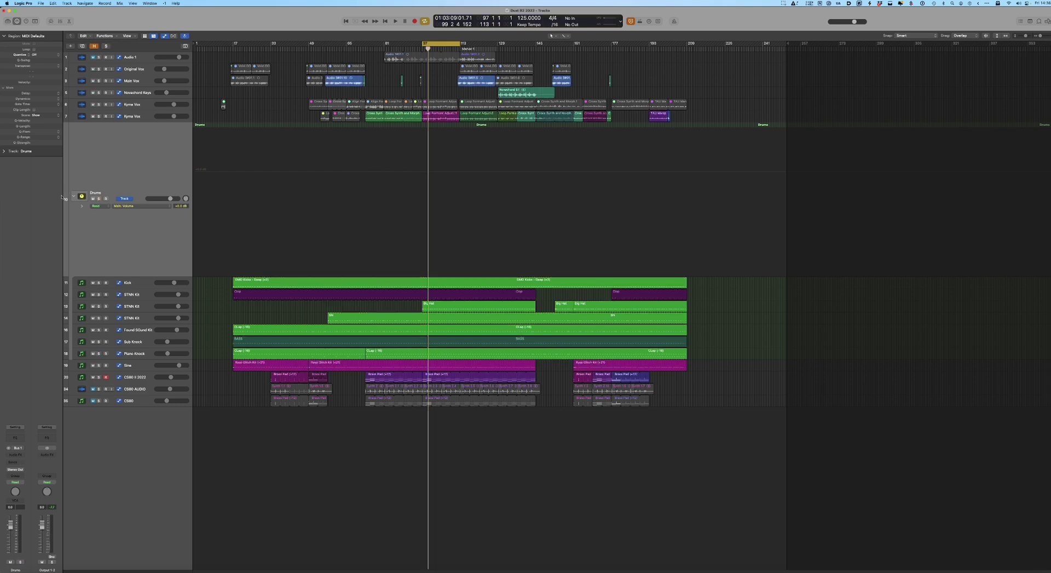
pyautogui.click(75, 196)
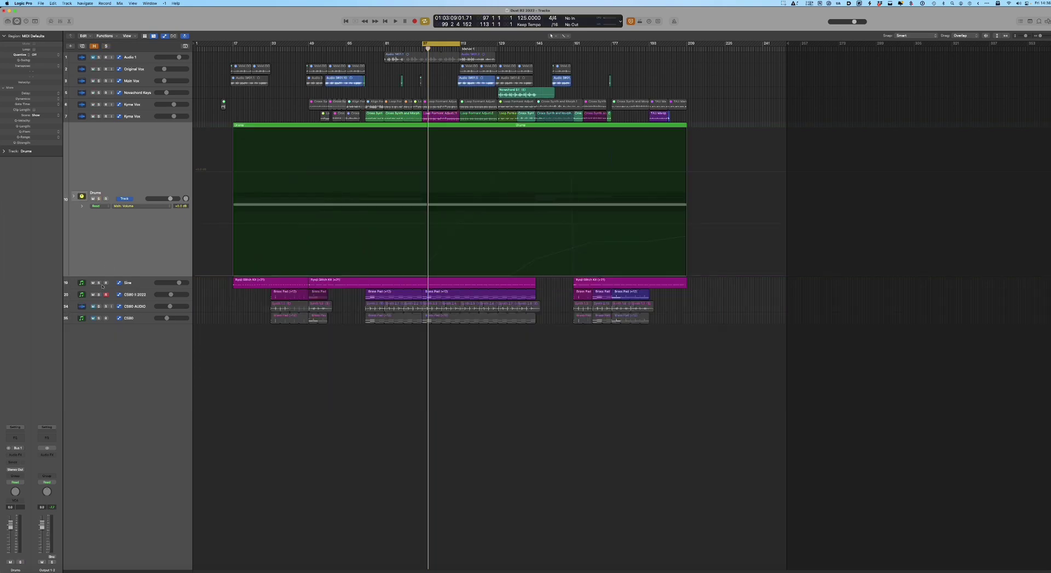
# Select the track holding the Ryuji Glitch Kit regions and view the second region's notes in the Piano Roll
pyautogui.click(135, 283)
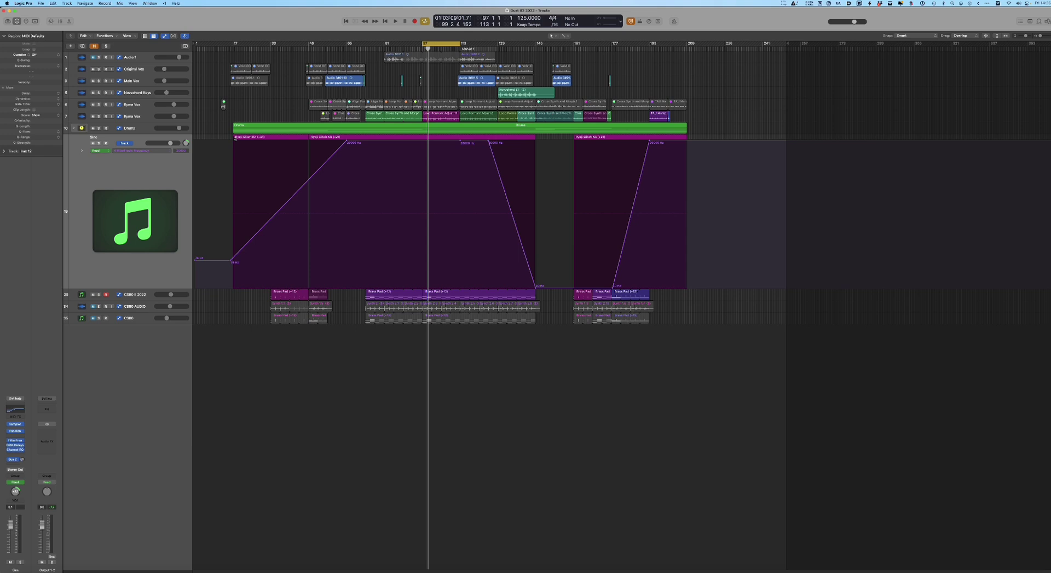
pyautogui.doubleClick(310, 138)
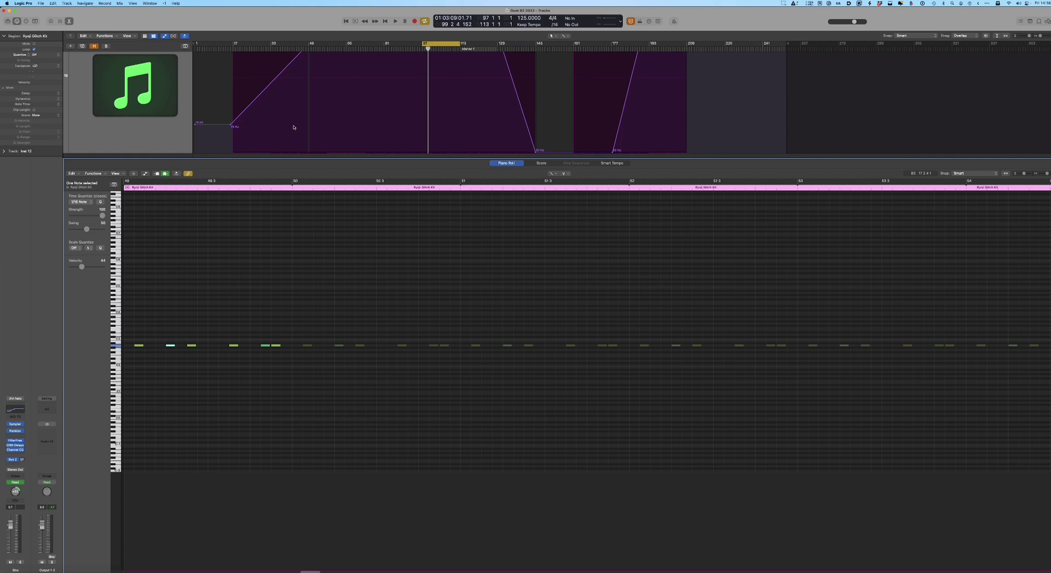
pyautogui.press('e')
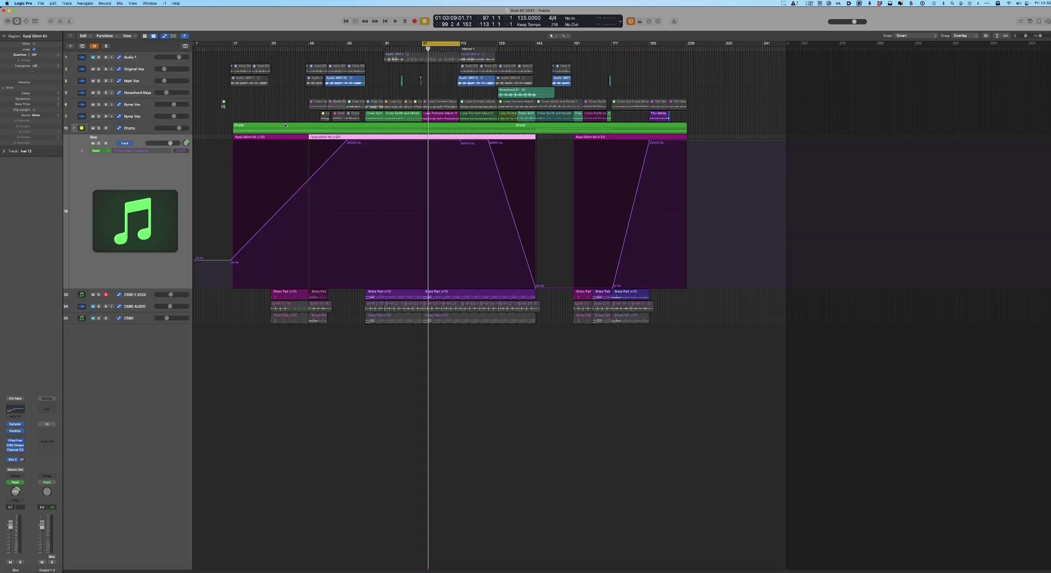
# Solo the Ryuji Glitch Kit track and play a short stretch of the cycled section
pyautogui.click(99, 143)
pyautogui.press('space')
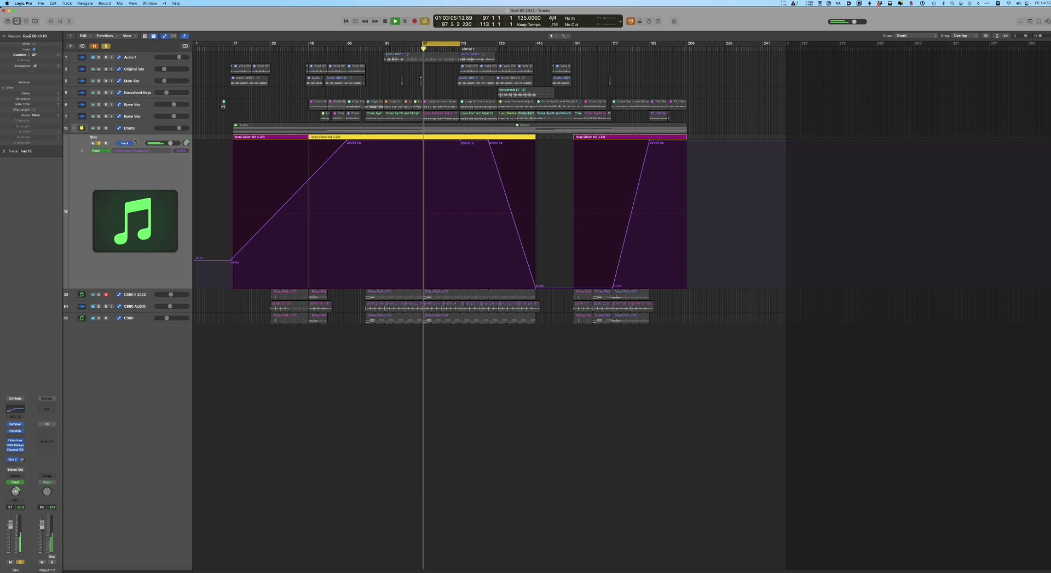
pyautogui.press('space')
# Examine the second Ryuji Glitch Kit region's pattern in the Piano Roll by selecting all notes on its single key
pyautogui.doubleClick(309, 137)
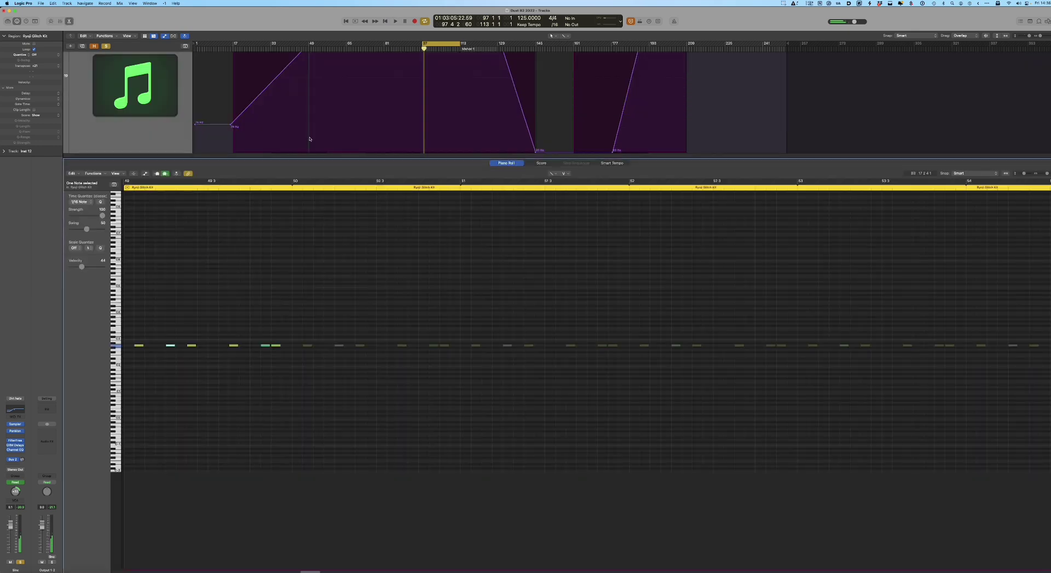
pyautogui.click(116, 346)
pyautogui.moveTo(139, 346)
pyautogui.mouseDown()
pyautogui.moveTo(141, 359)
pyautogui.moveTo(140, 347)
pyautogui.mouseUp()
pyautogui.press('p')
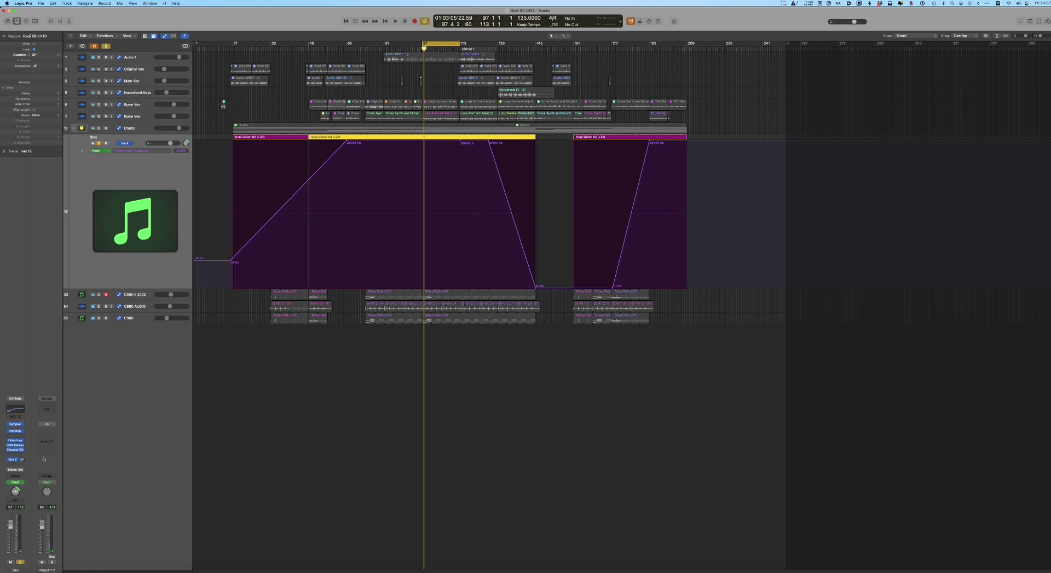
# Look over the track's Sampler modulation settings and compare them with the notes of the second Ryuji Glitch Kit region
pyautogui.click(14, 424)
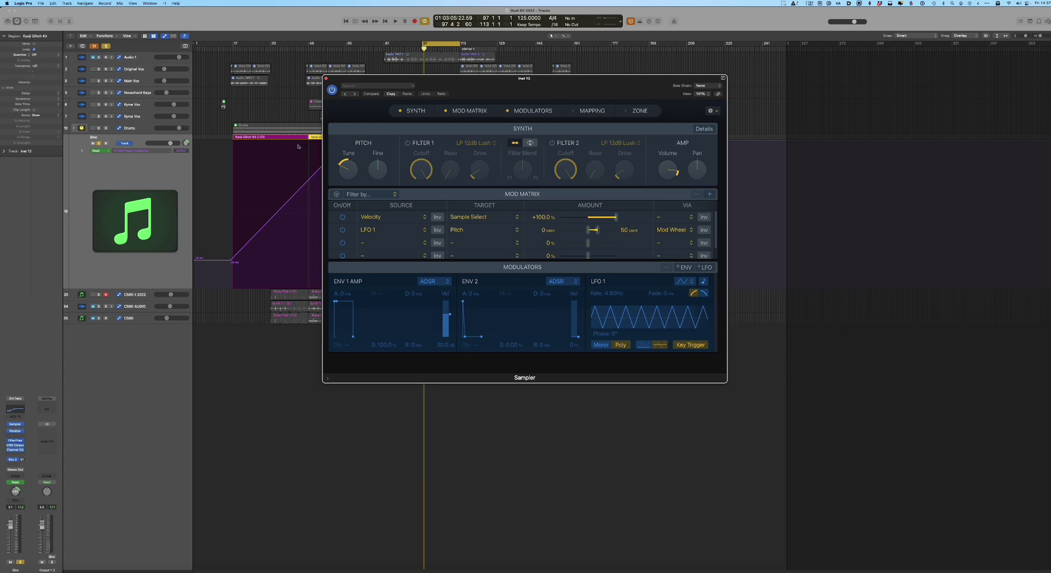
pyautogui.click(326, 78)
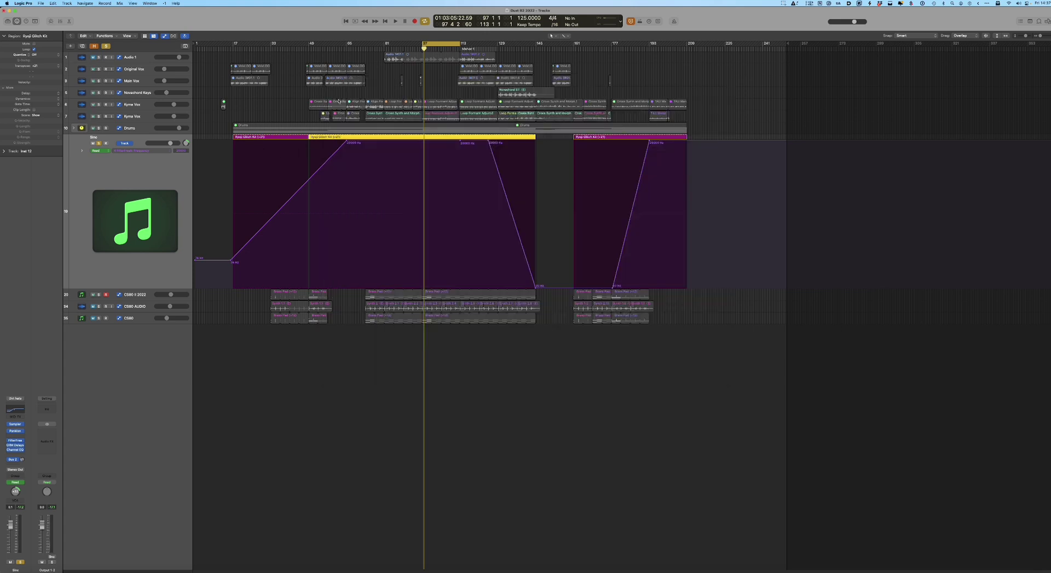
pyautogui.doubleClick(310, 138)
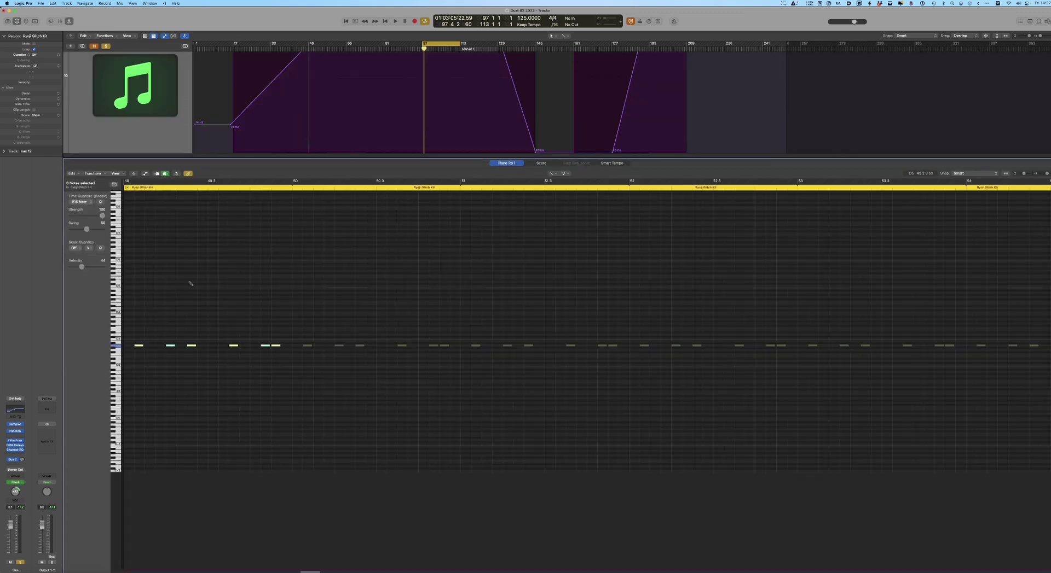
pyautogui.press('p')
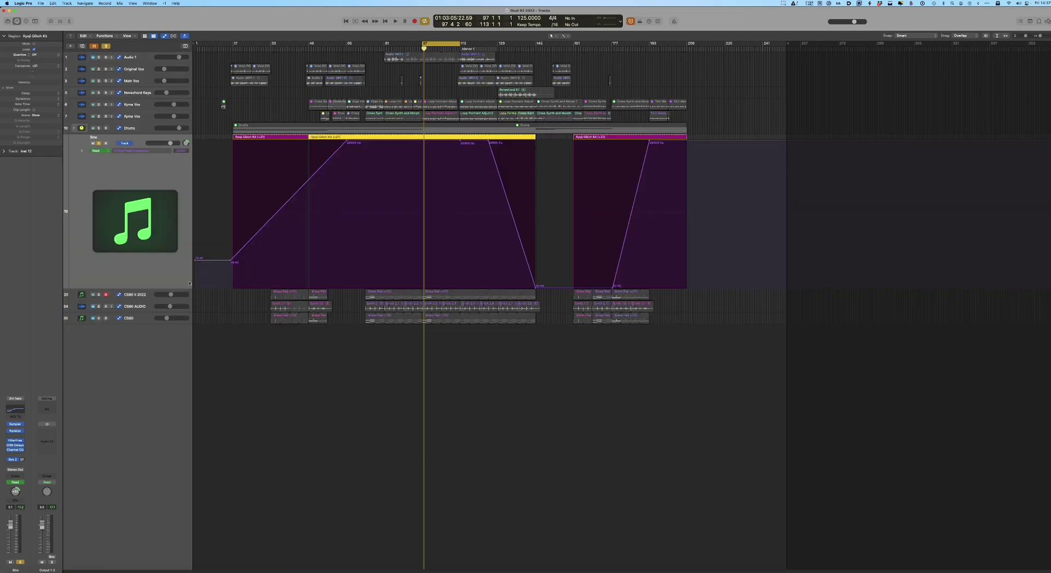
# Raise the Tune setting slightly in the Ryuji Glitch Kit track's Sampler and audition the pitch change in the cycled section
pyautogui.click(17, 424)
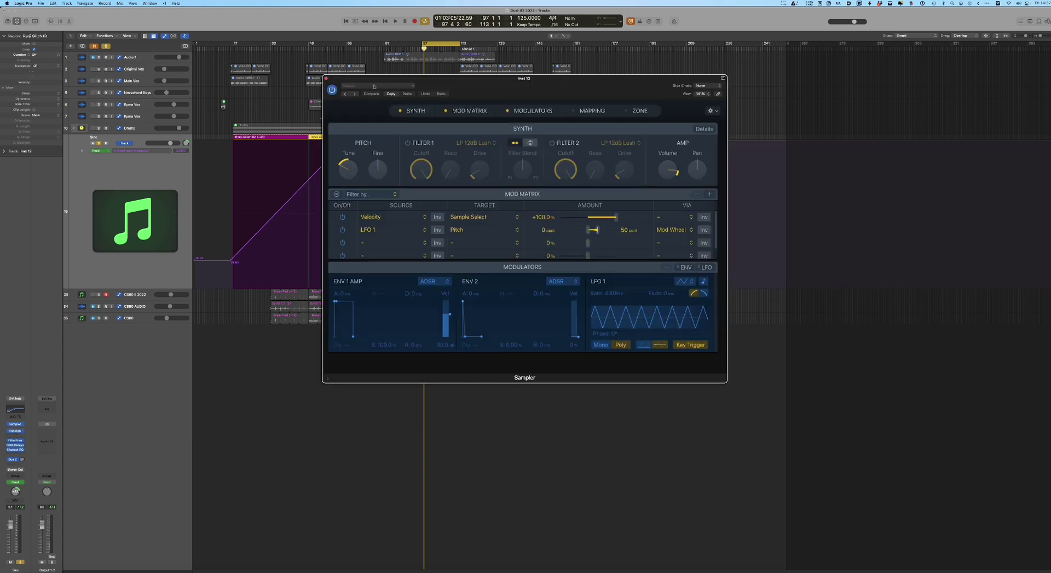
pyautogui.click(359, 87)
pyautogui.click(368, 101)
pyautogui.moveTo(352, 172)
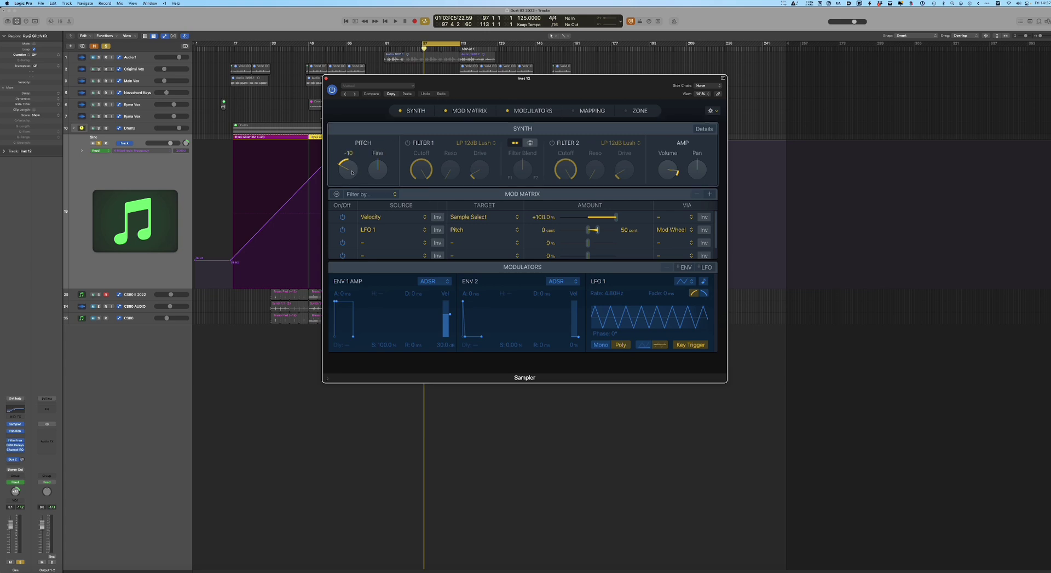
pyautogui.moveTo(352, 172)
pyautogui.mouseDown()
pyautogui.moveTo(351, 155)
pyautogui.moveTo(355, 170)
pyautogui.mouseUp()
pyautogui.press('space')
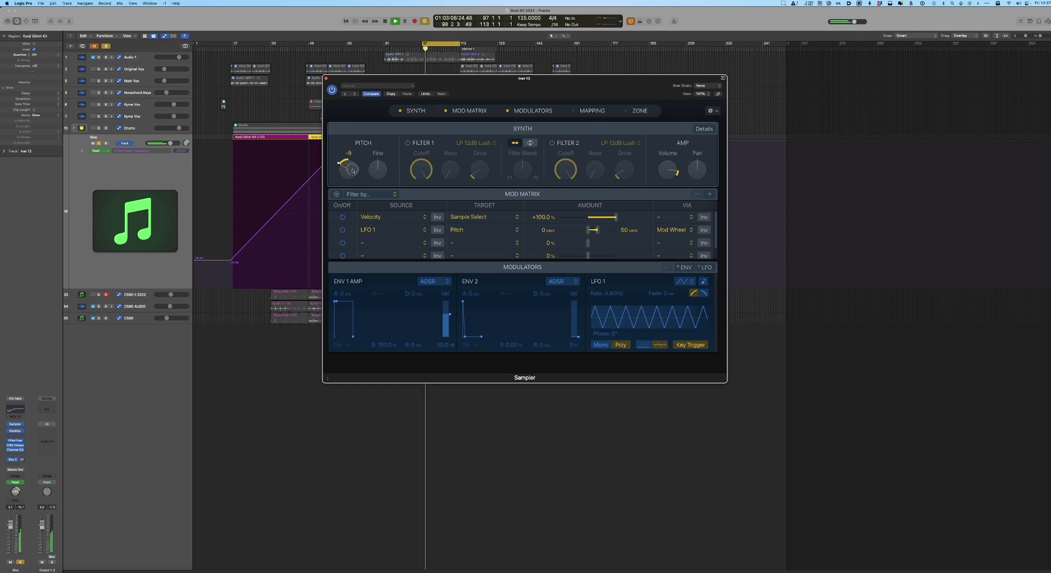
pyautogui.press('space')
pyautogui.click(327, 80)
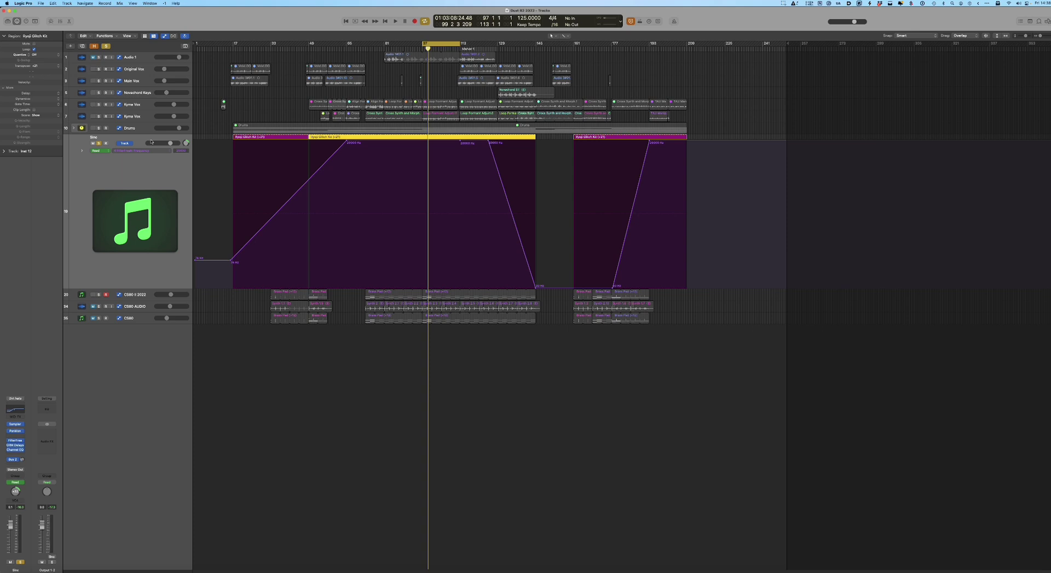
# Inspect the PanMan plug-in on the soloed track while playing the loop to examine its rhythmic panning
pyautogui.moveTo(17, 433)
pyautogui.click(16, 433)
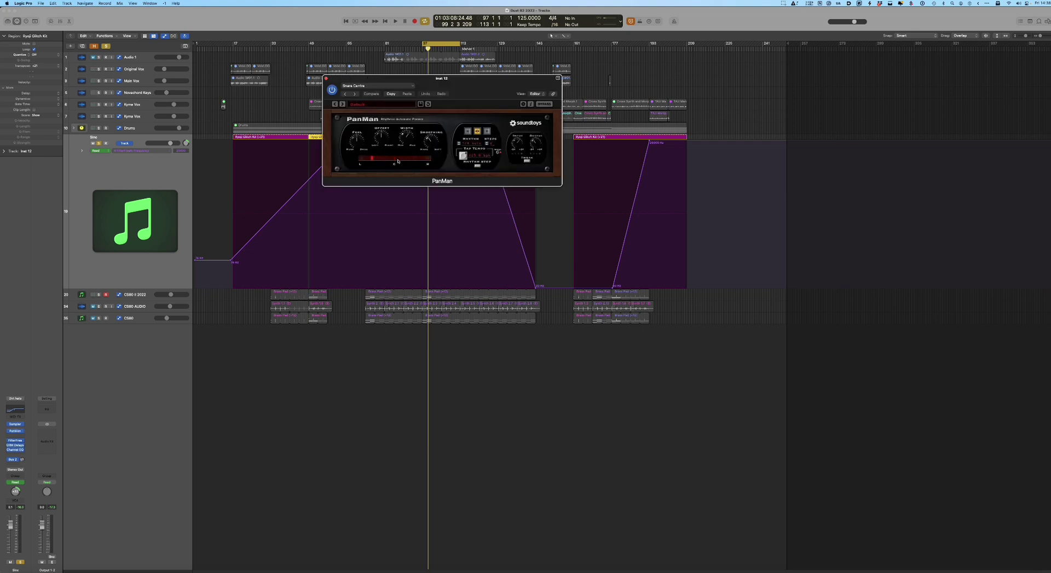
pyautogui.press('space')
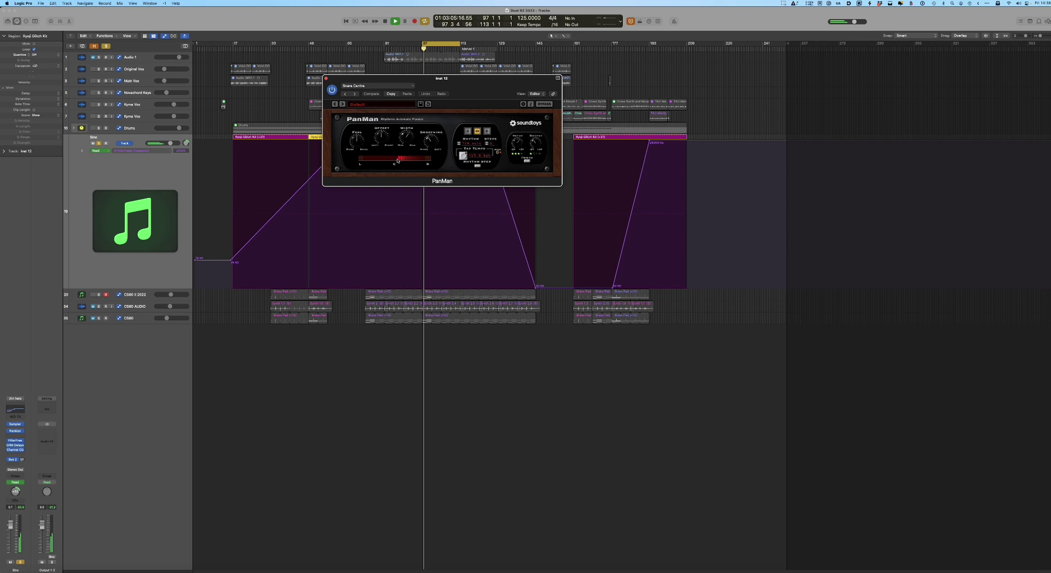
pyautogui.press('space')
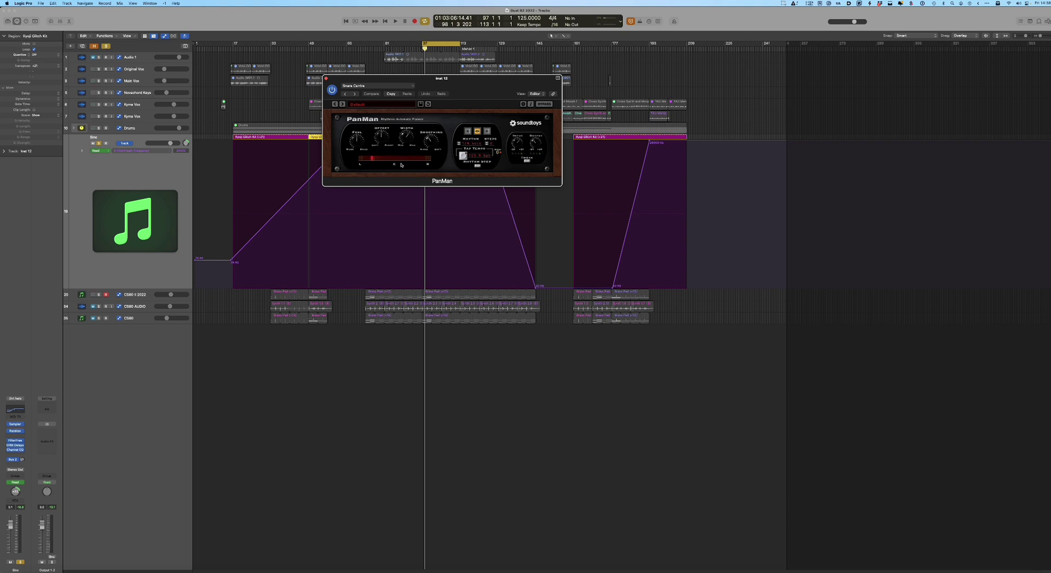
pyautogui.click(327, 80)
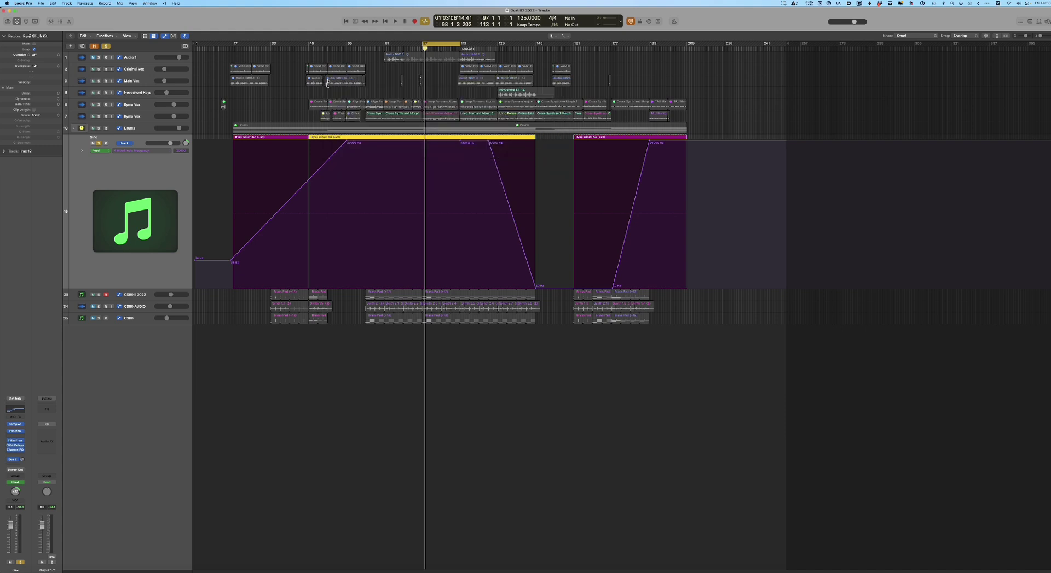
# Play the soloed glitch track briefly, and open its GRM Delays plug-in in an enlarged window
pyautogui.press('space')
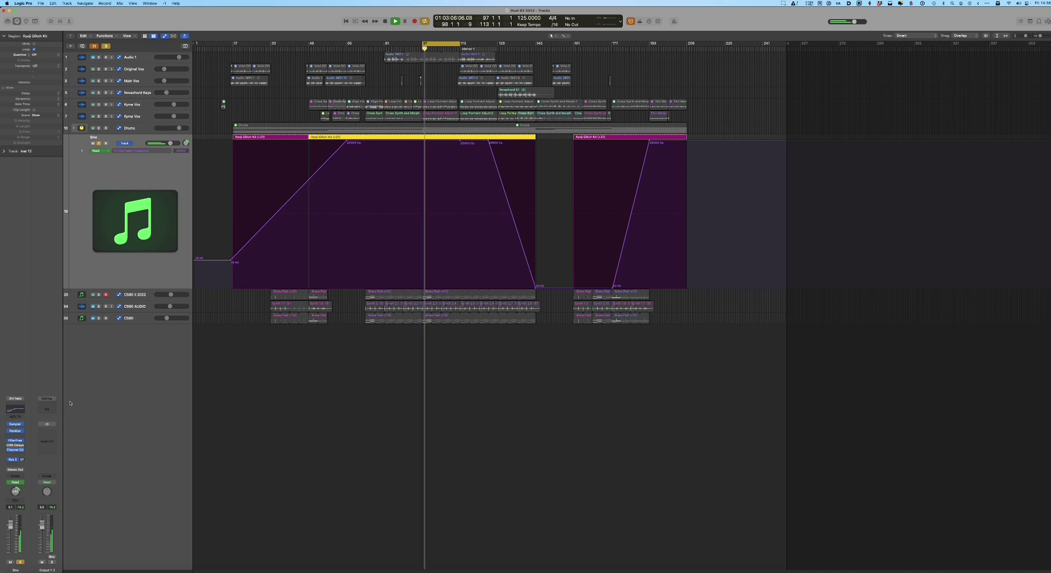
pyautogui.press('space')
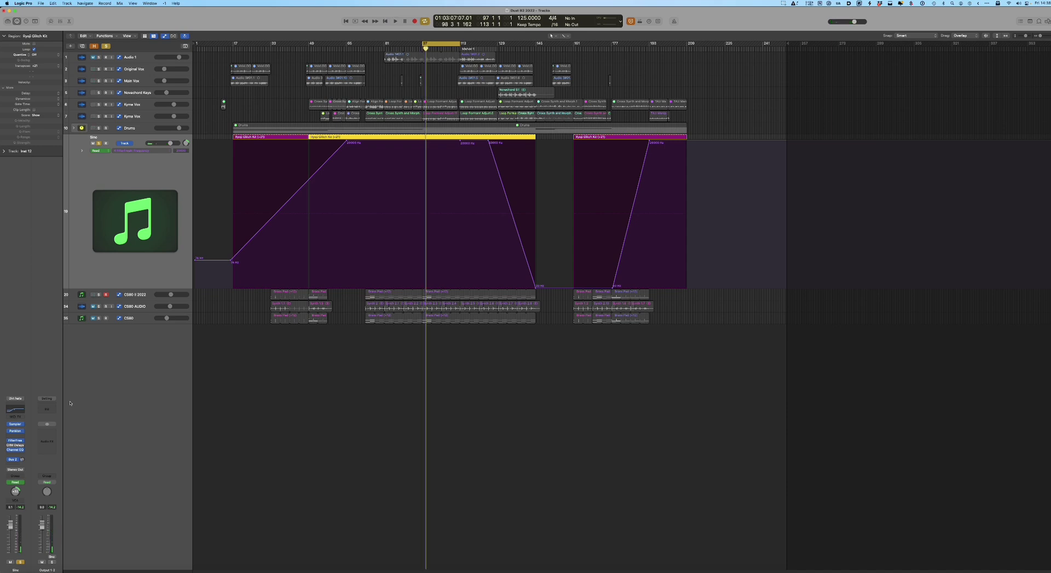
pyautogui.moveTo(8, 445)
pyautogui.click(15, 446)
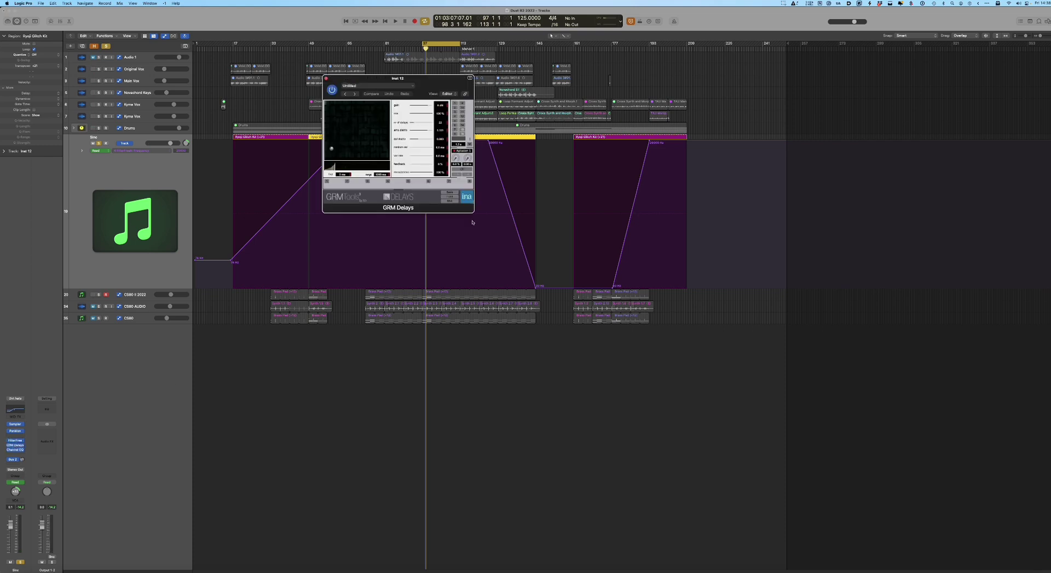
pyautogui.moveTo(474, 211); pyautogui.dragTo(673, 392)
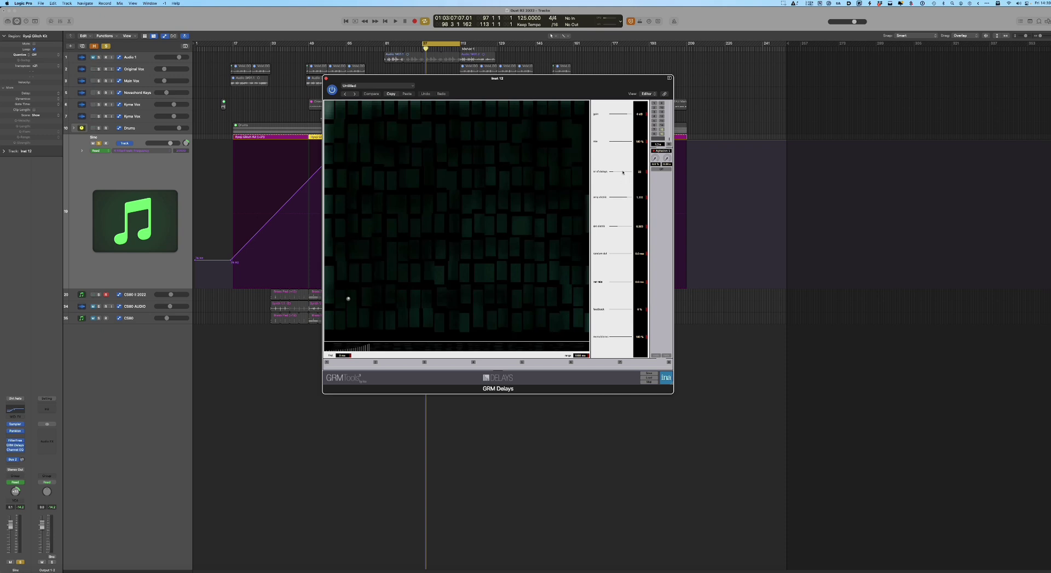
# Adjust the mix amount in GRM Delays while auditioning the soloed glitch track, and close the plug-in
pyautogui.press('space')
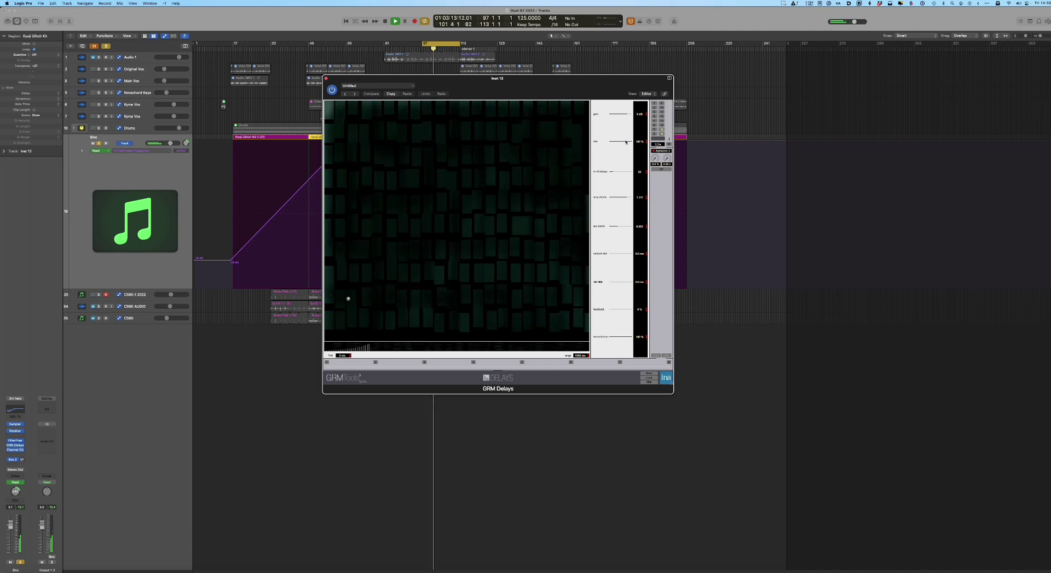
pyautogui.moveTo(621, 142)
pyautogui.mouseDown()
pyautogui.moveTo(593, 141)
pyautogui.moveTo(633, 142)
pyautogui.mouseUp()
pyautogui.press('space')
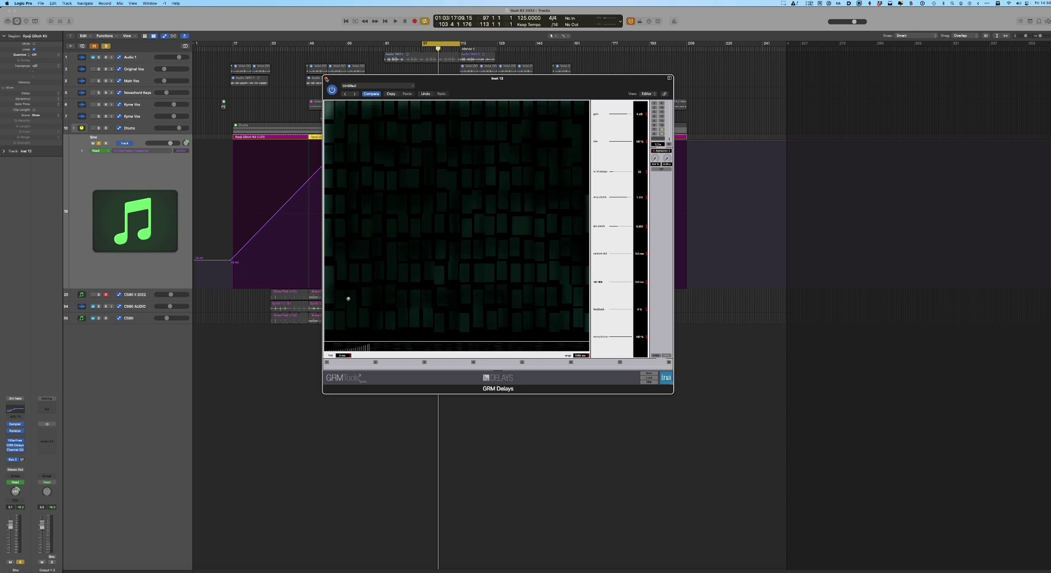
pyautogui.click(326, 79)
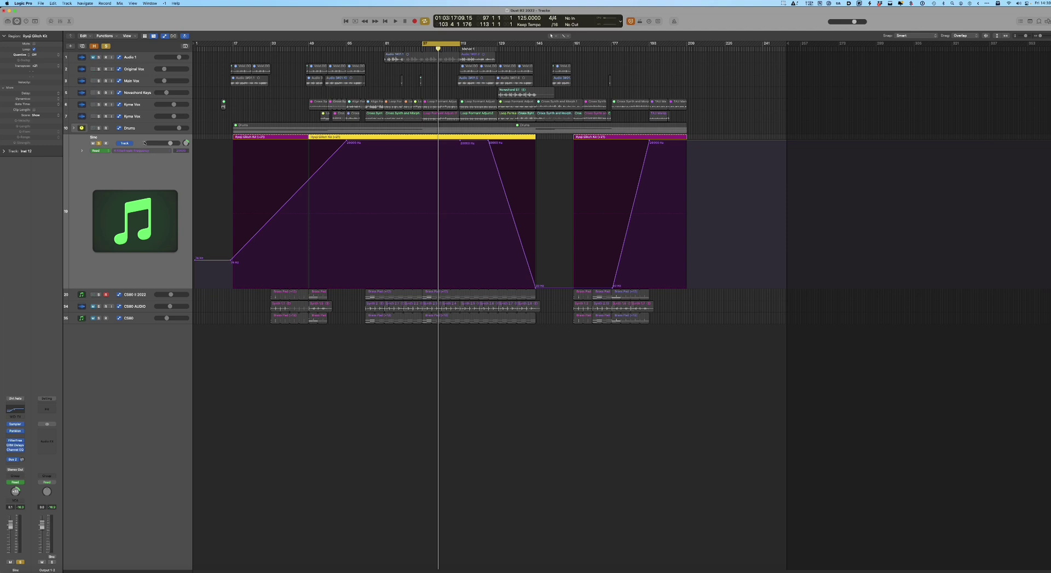
# Solo the Drums stack alongside the glitch track to compare them in playback, and clear both solos
pyautogui.click(98, 128)
pyautogui.press('space')
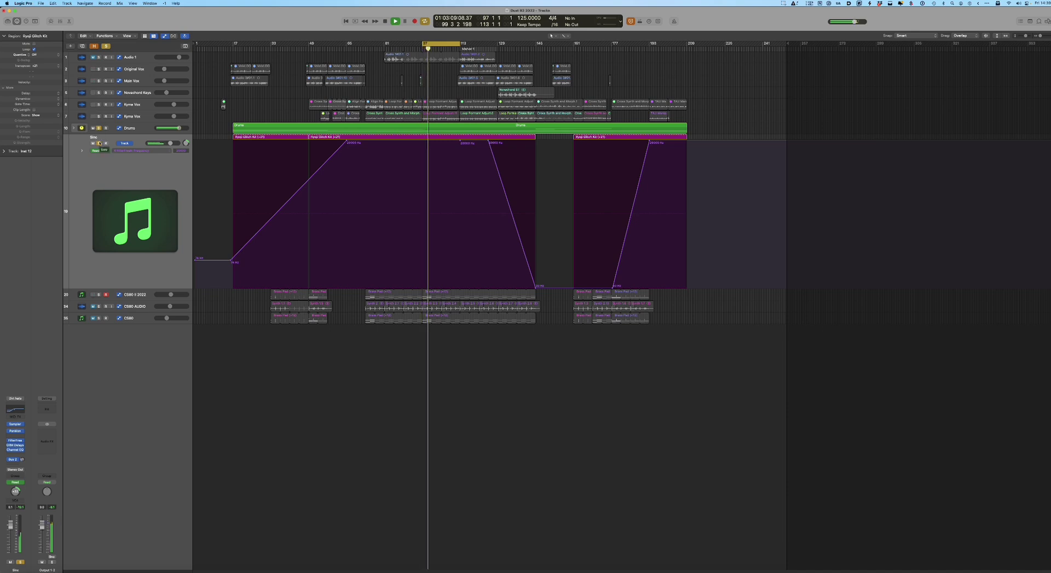
pyautogui.press('space')
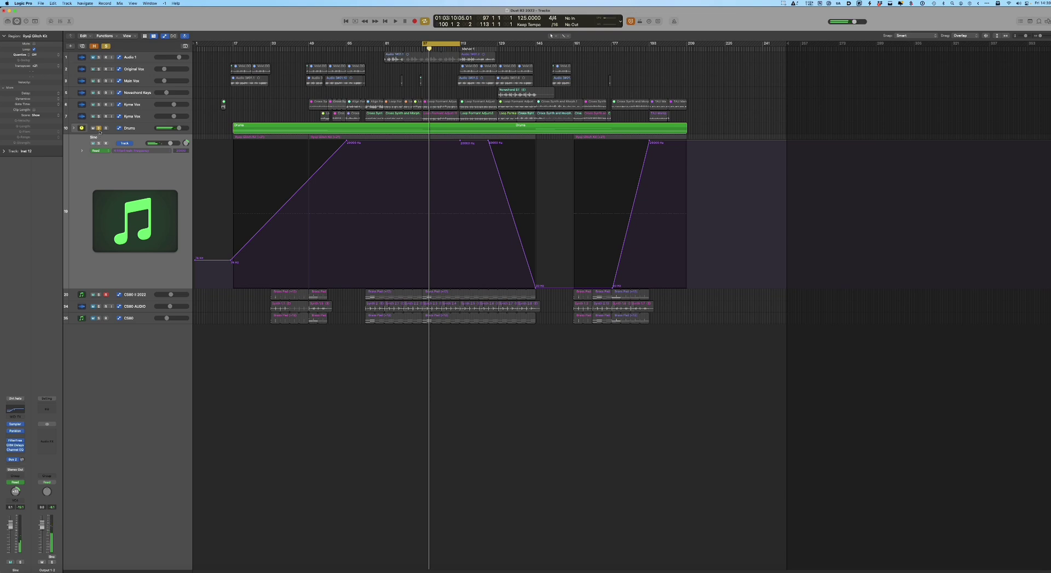
pyautogui.click(99, 129)
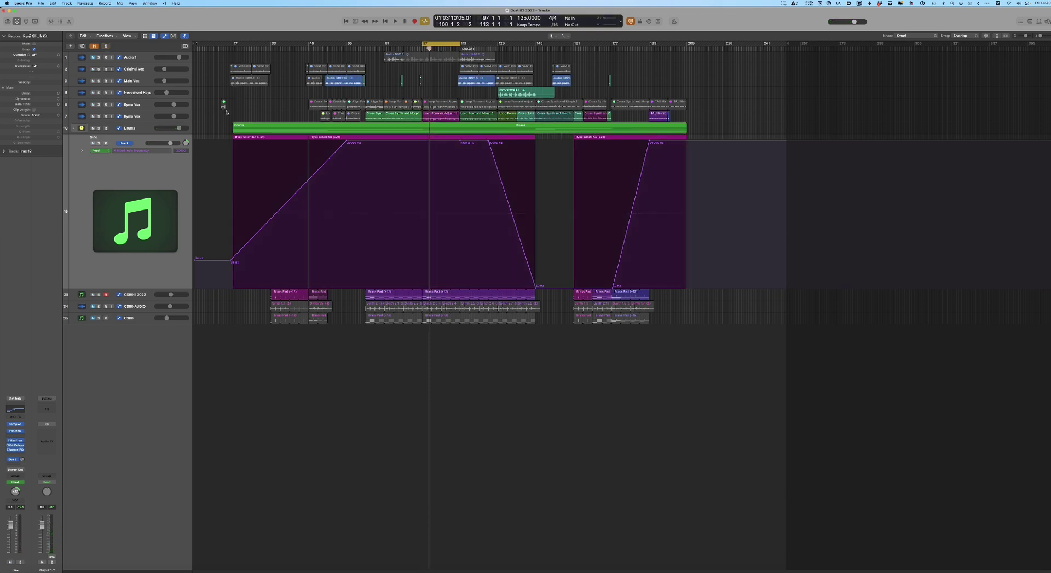
# Expand the Drums stack and select the second Kyma Vox track
pyautogui.click(74, 129)
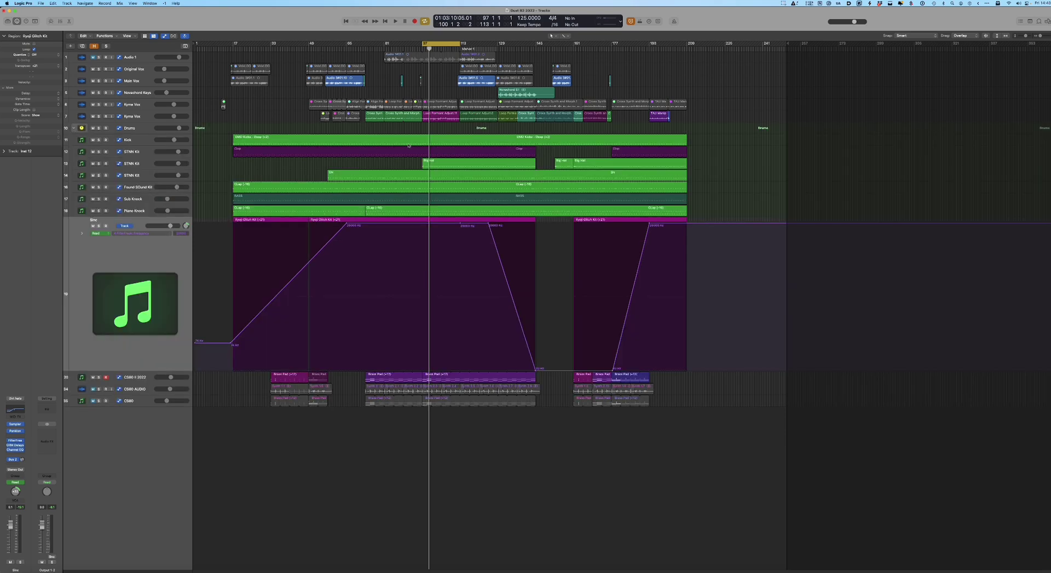
pyautogui.click(142, 115)
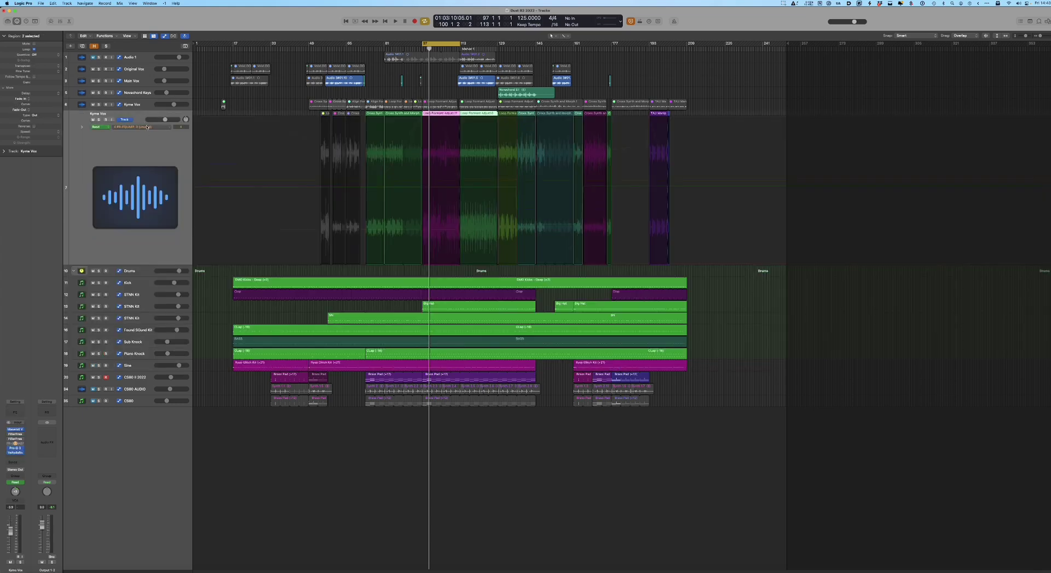
# Solo the Kyma Vox tracks and play them with the cycle range moved to start at bar 73
pyautogui.click(147, 126)
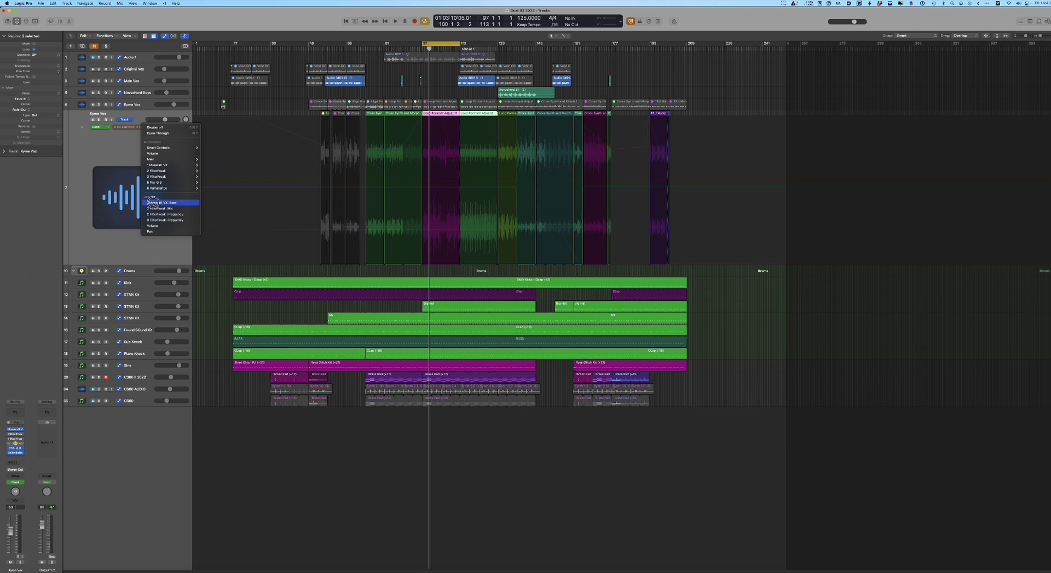
pyautogui.click(81, 121)
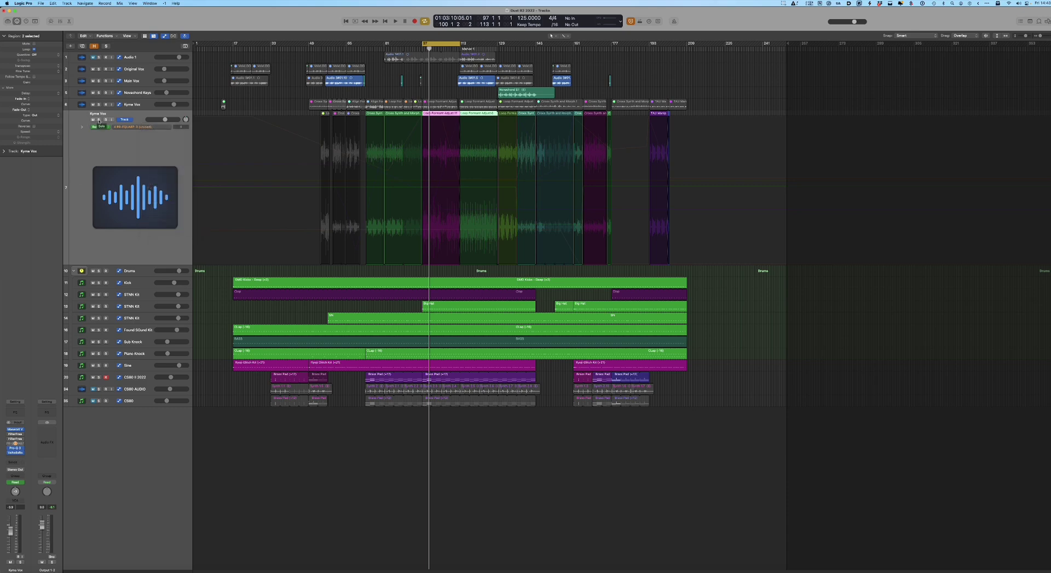
pyautogui.click(99, 120)
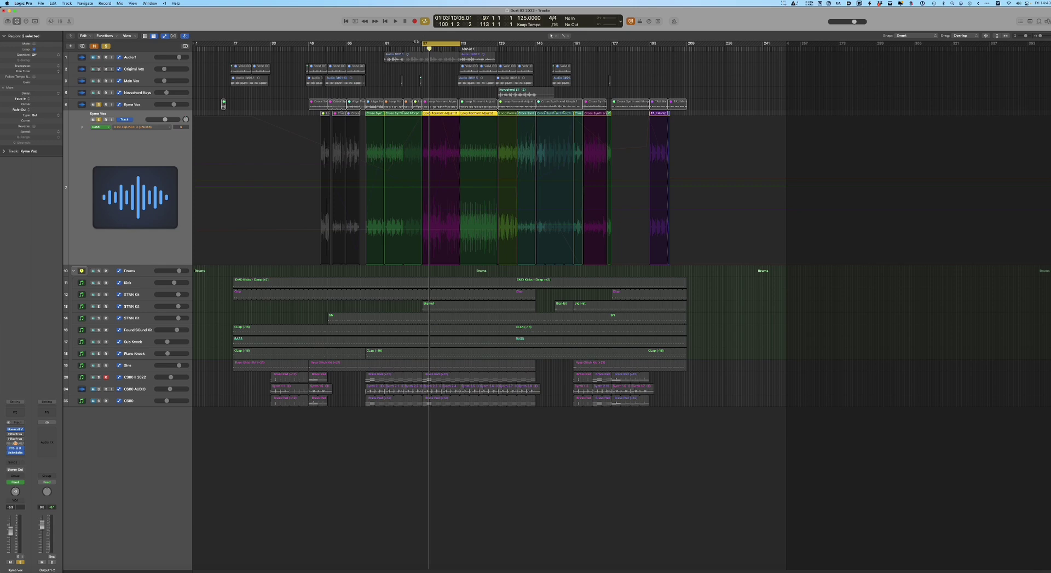
pyautogui.moveTo(429, 43); pyautogui.dragTo(374, 41)
pyautogui.press('space')
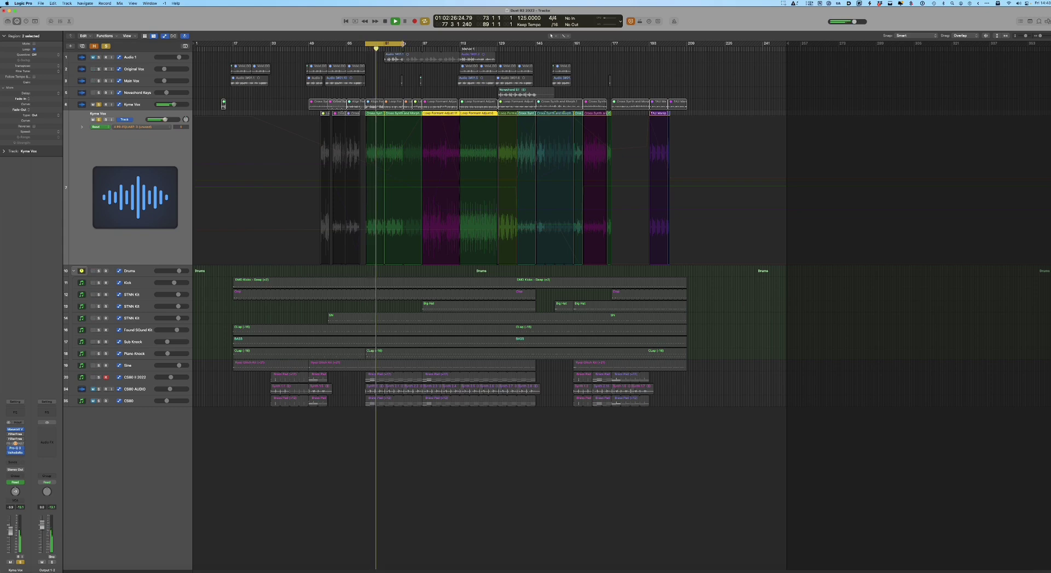
# Shorten the cycle range to bars 73–81 during playback, switch cycling off, and stop the audition
pyautogui.moveTo(374, 42); pyautogui.dragTo(379, 43)
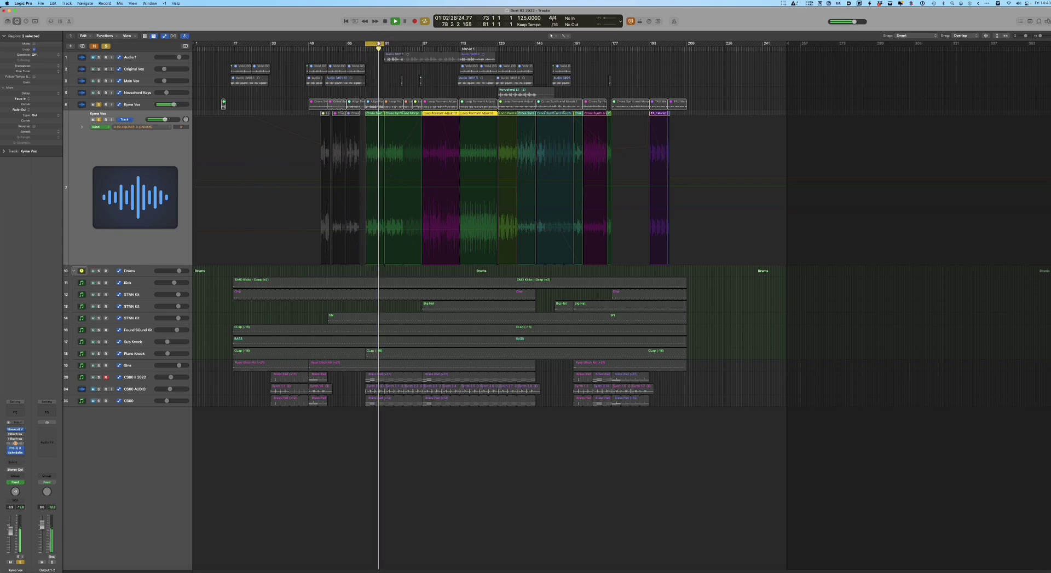
pyautogui.click(378, 44)
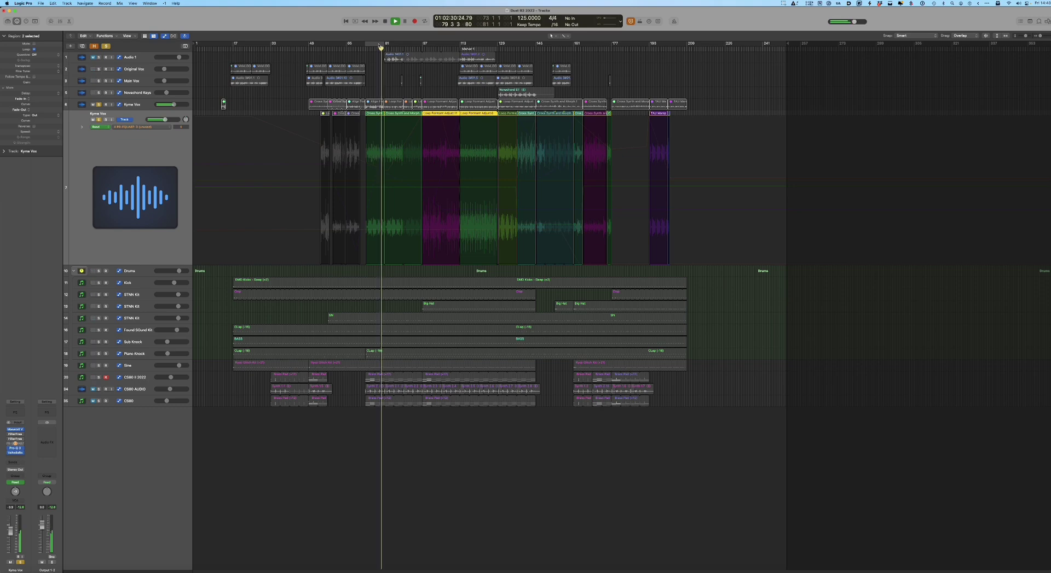
pyautogui.press('space')
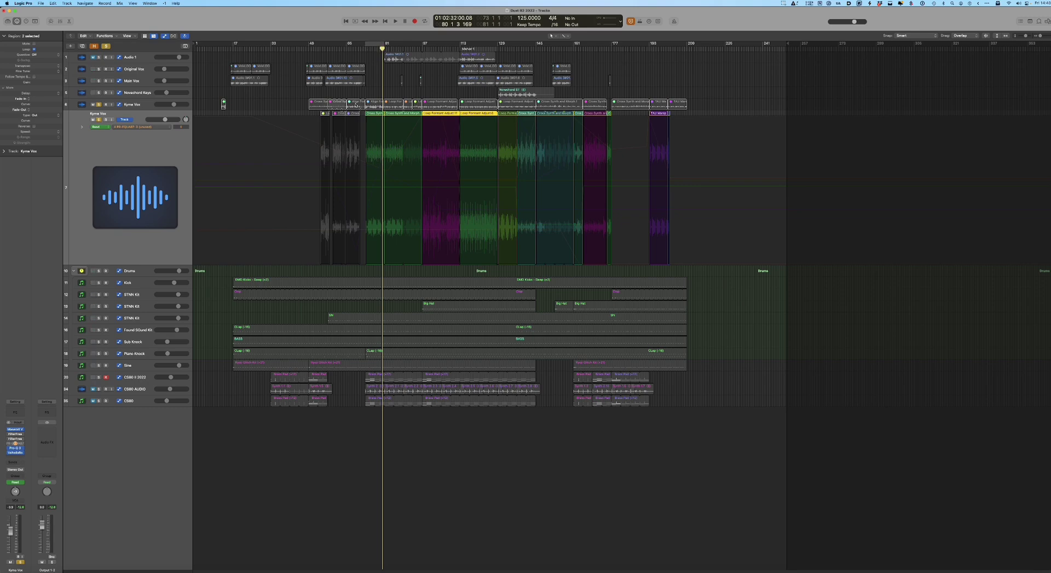
# Turn the cycle range at bars 73–81 back on and select the second Kyma Vox track's region starting at bar 73
pyautogui.click(147, 127)
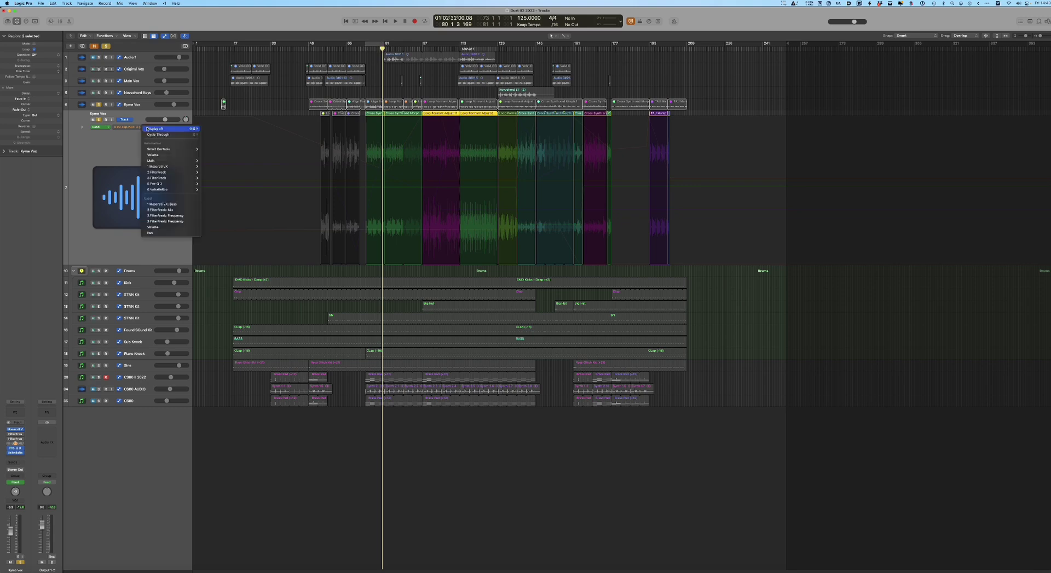
pyautogui.click(128, 140)
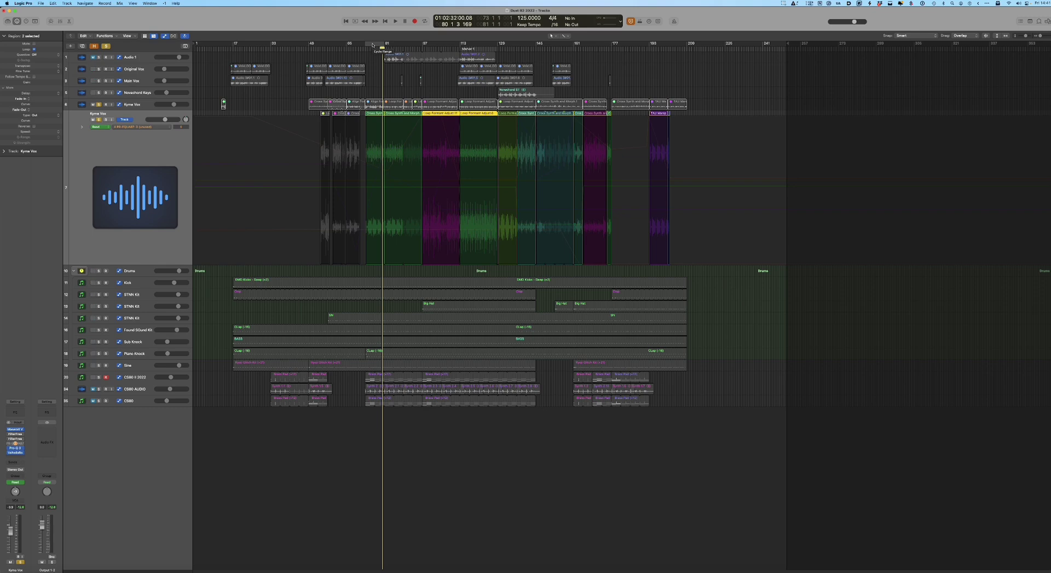
pyautogui.click(372, 44)
pyautogui.scroll(6, 1041, 36)
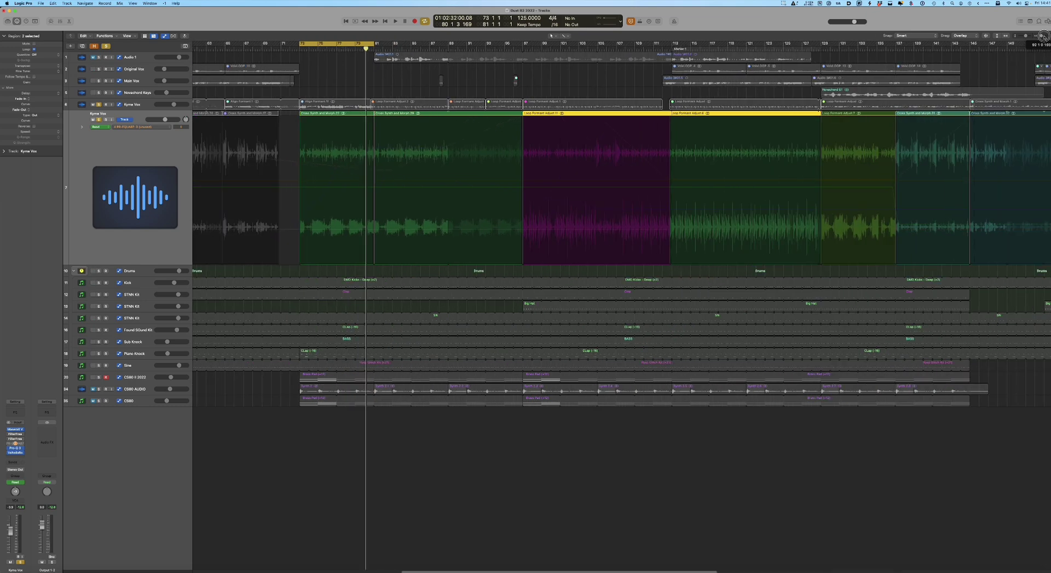
pyautogui.scroll(-1, 1042, 36)
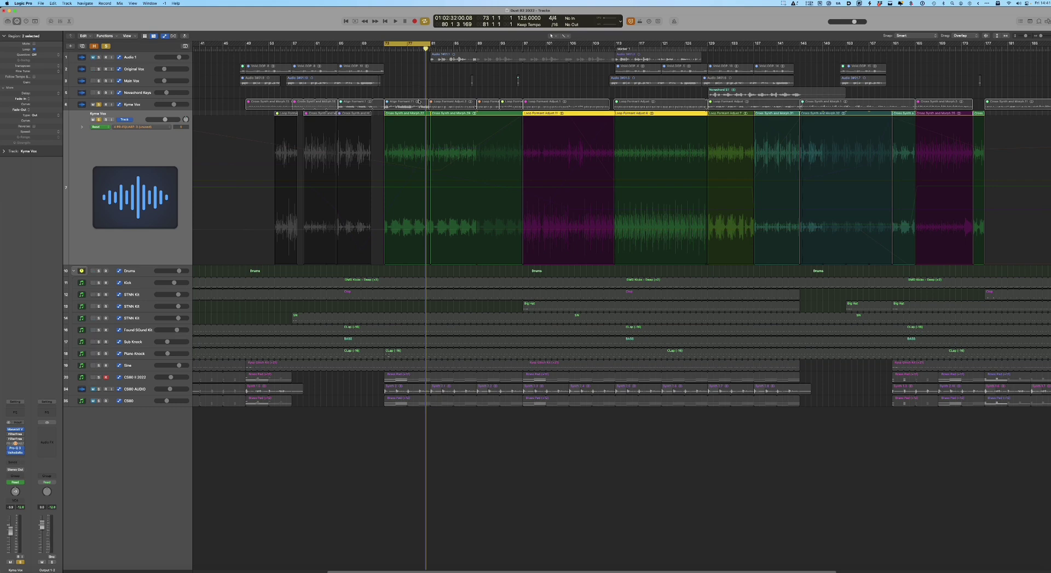
pyautogui.click(408, 114)
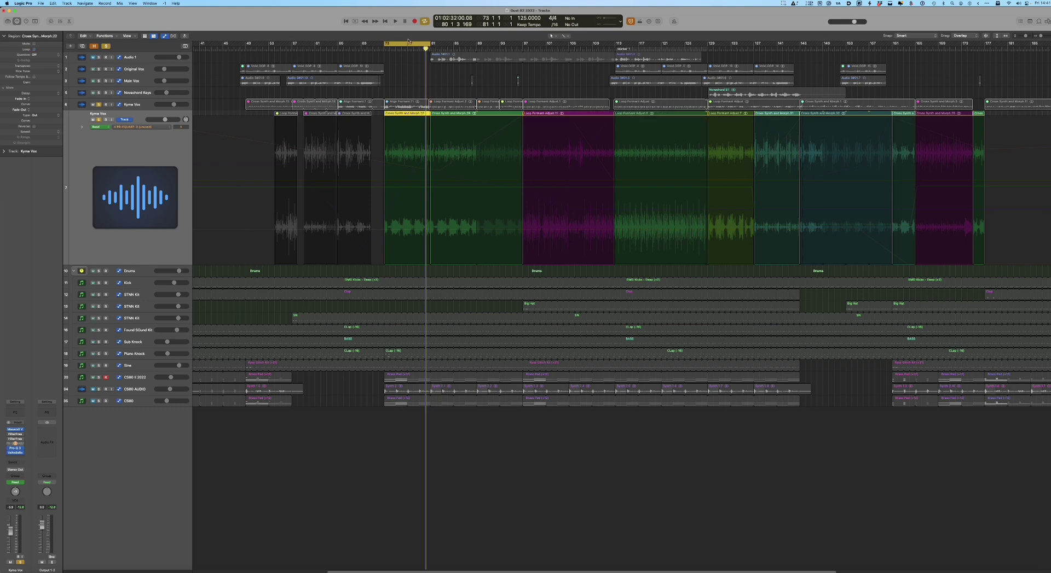
# Move the cycle range to bars 81–89 and play it with the Audio 1 track soloed alongside the Kyma Vox tracks
pyautogui.moveTo(408, 41); pyautogui.dragTo(361, 40)
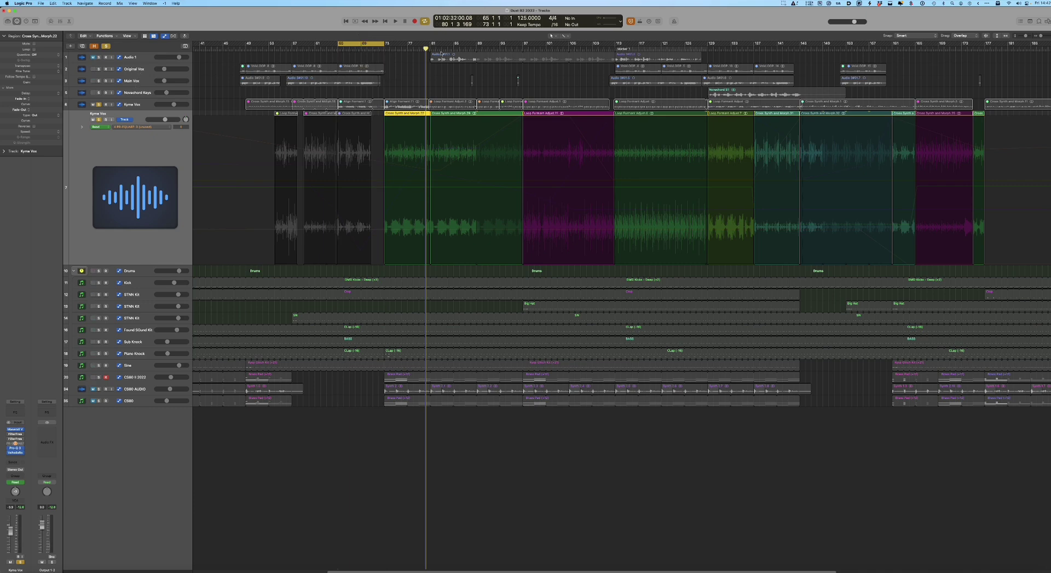
pyautogui.moveTo(359, 42); pyautogui.dragTo(452, 43)
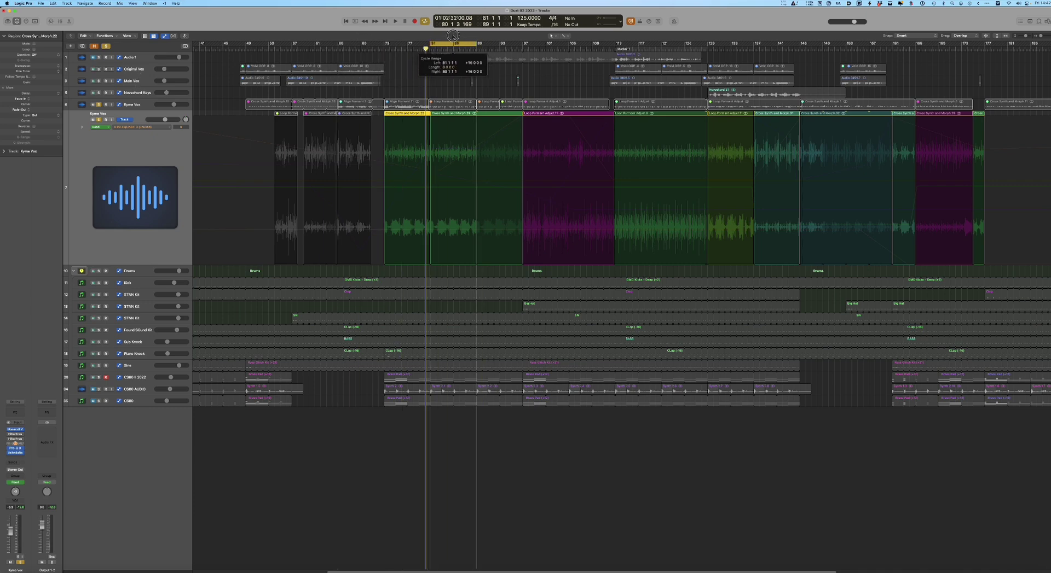
pyautogui.click(110, 57)
pyautogui.click(99, 61)
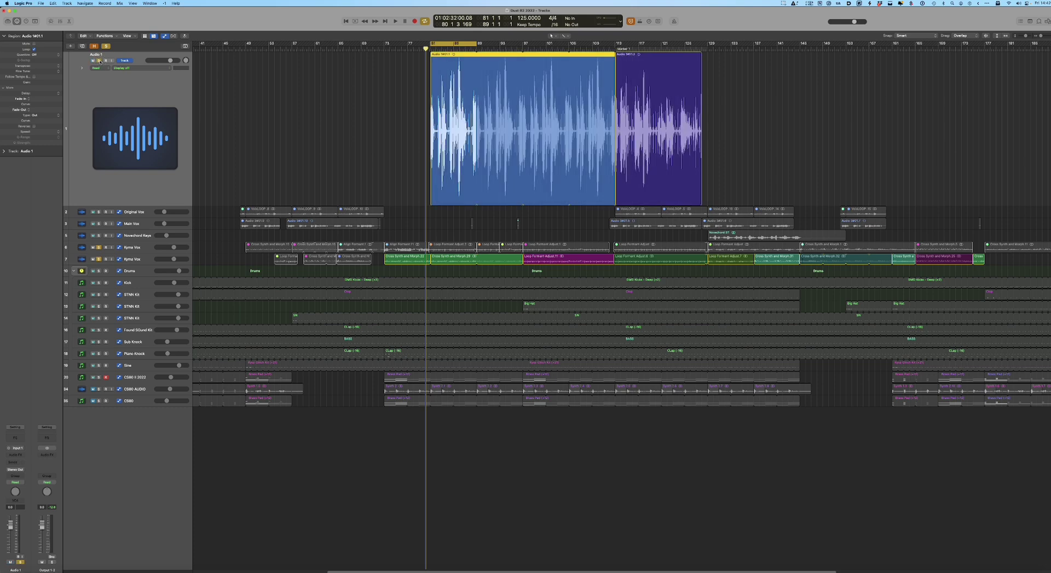
pyautogui.press('space')
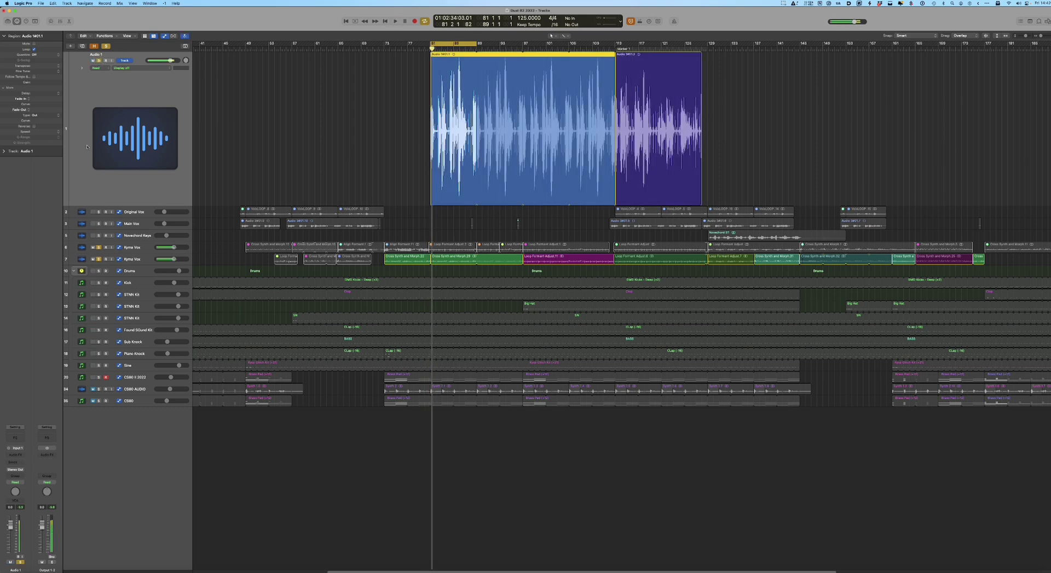
# Remove the Kyma Vox solos to hear Audio 1 alone, stop playback, and clear the Audio 1 solo
pyautogui.click(98, 247)
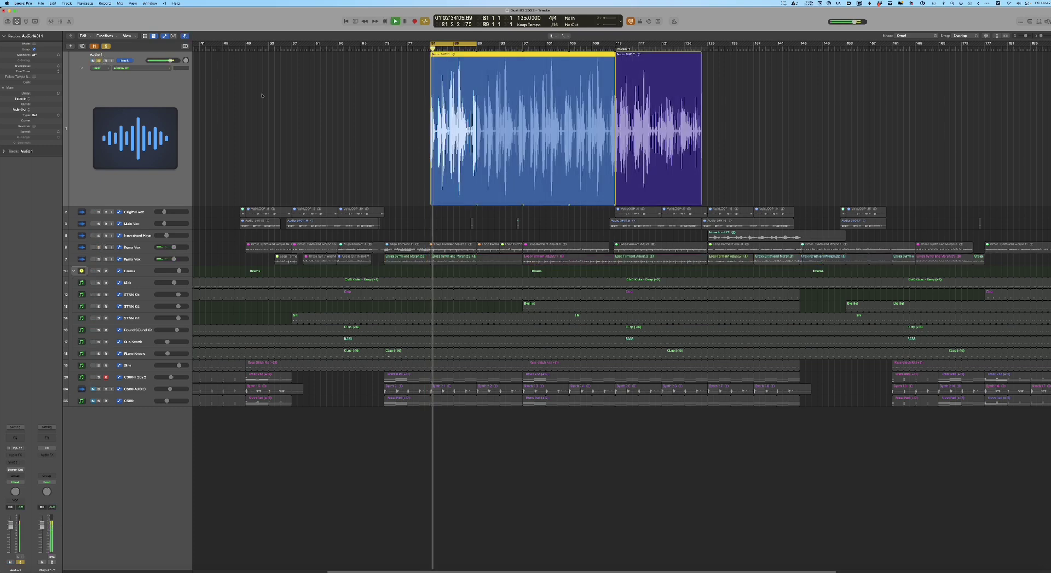
pyautogui.press('space')
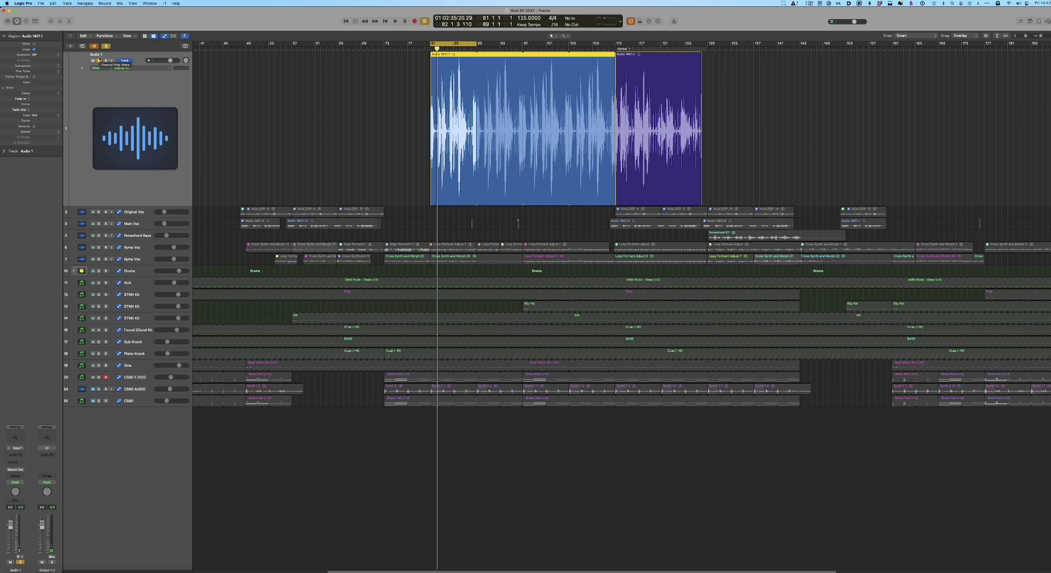
pyautogui.click(99, 60)
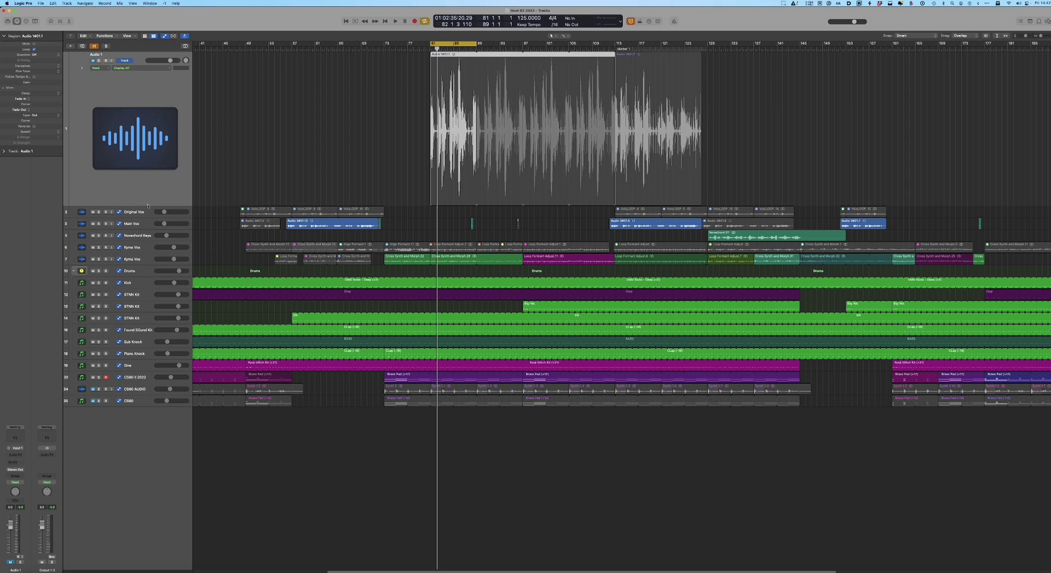
# Reduce the enlarged selected track's height and audition the Main Vox track in solo over a cycle of bars 57–65
pyautogui.moveTo(146, 206); pyautogui.dragTo(153, 124)
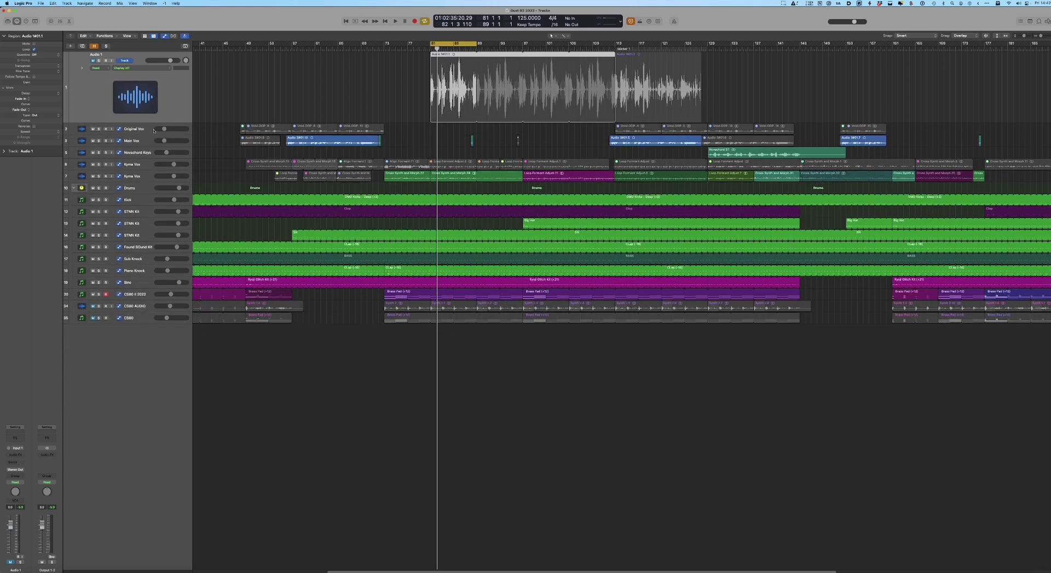
pyautogui.moveTo(448, 42); pyautogui.dragTo(311, 43)
pyautogui.click(132, 140)
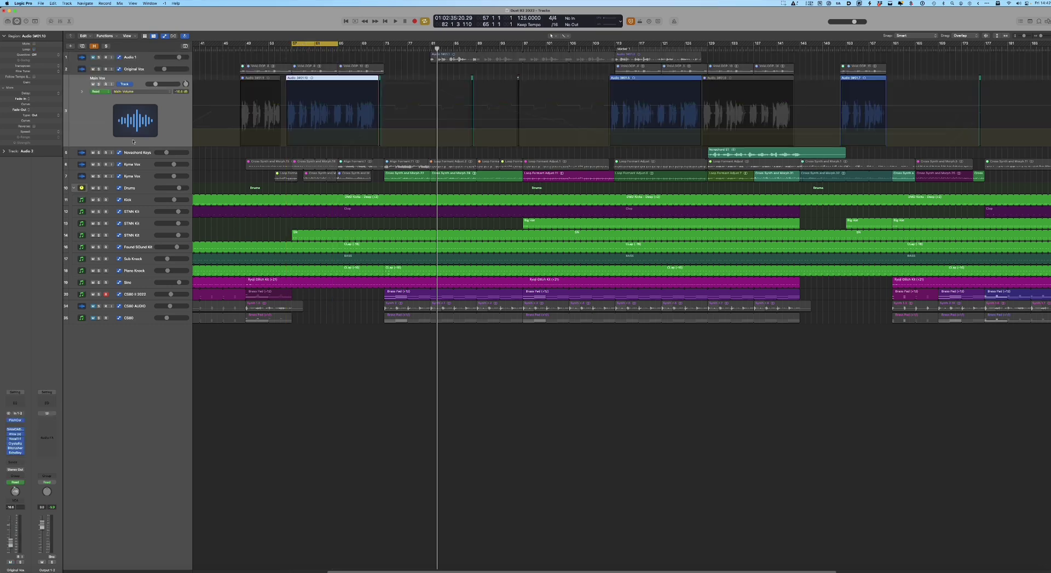
pyautogui.press('space')
pyautogui.click(99, 84)
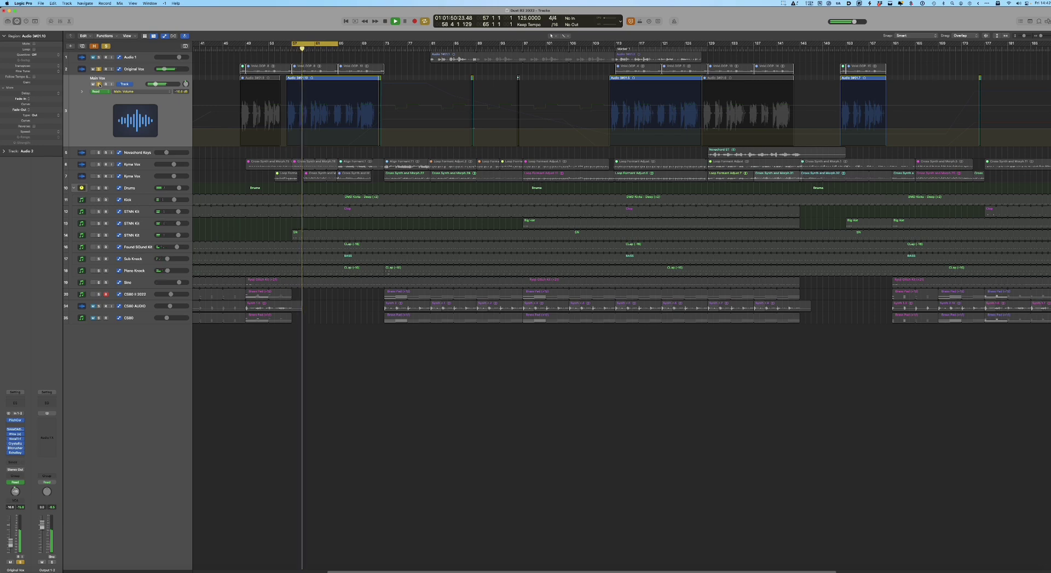
pyautogui.press('space')
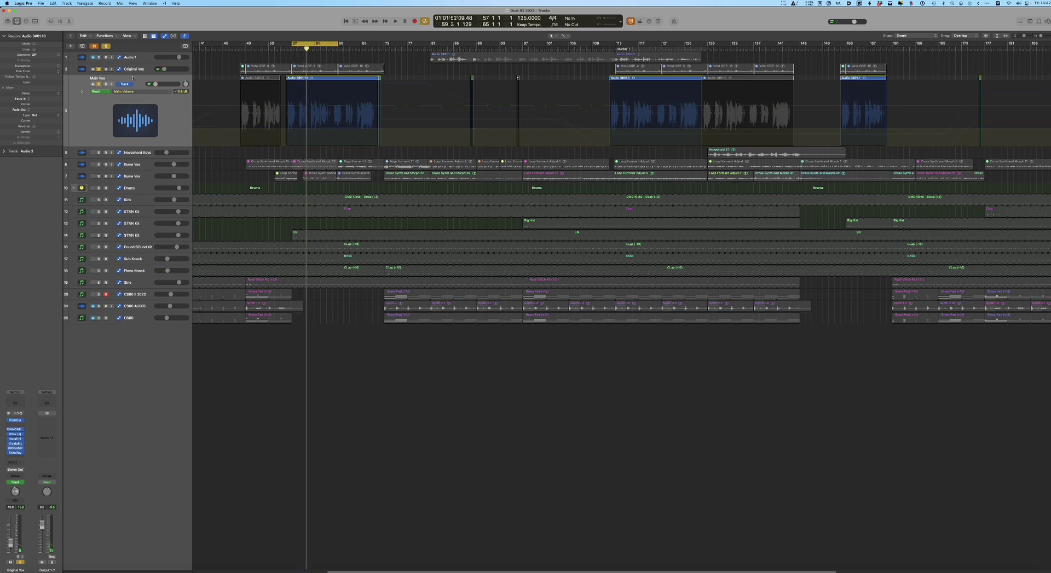
# Swap the Main Vox solo for the Kyma Vox tracks and audition them over a cycle of bars 73–81
pyautogui.click(134, 164)
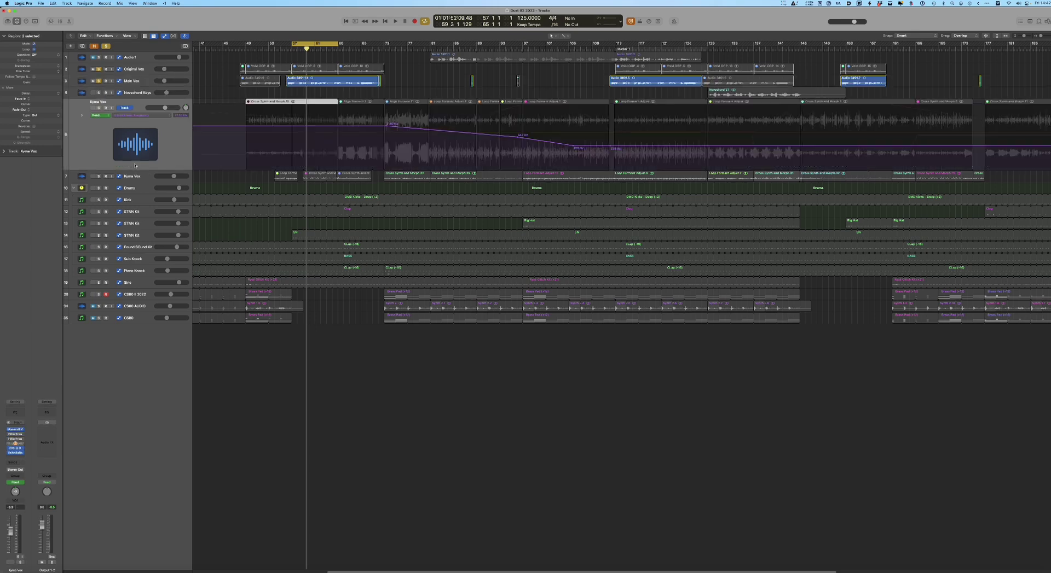
pyautogui.click(139, 178)
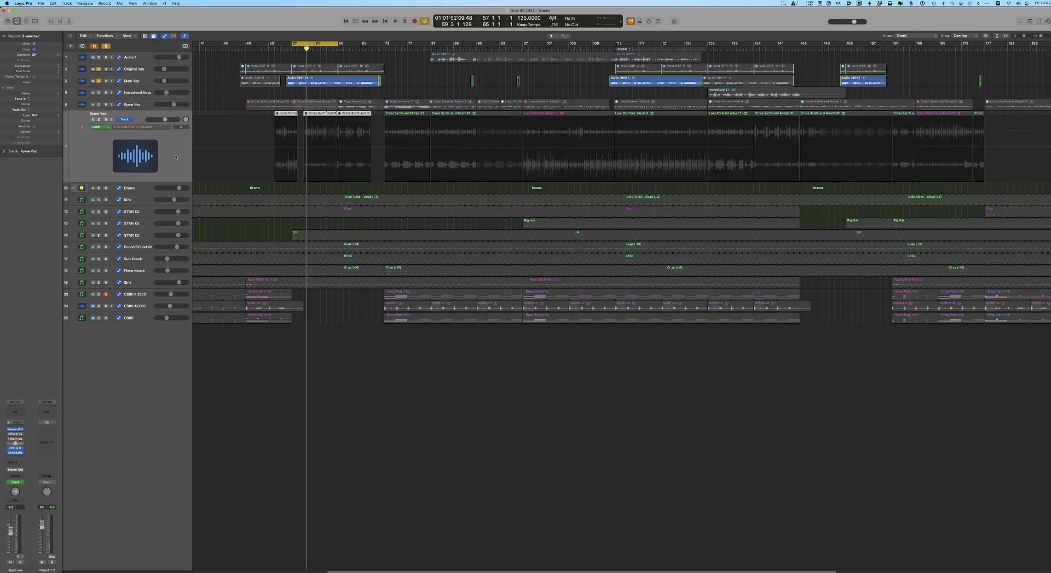
pyautogui.moveTo(323, 42); pyautogui.dragTo(414, 45)
pyautogui.click(100, 120)
pyautogui.click(99, 81)
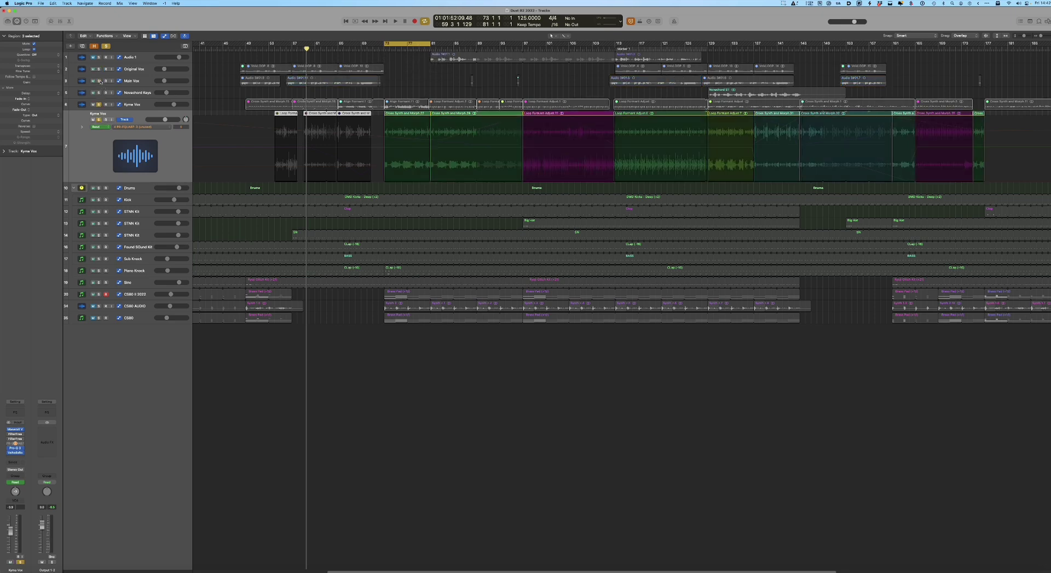
pyautogui.press('space')
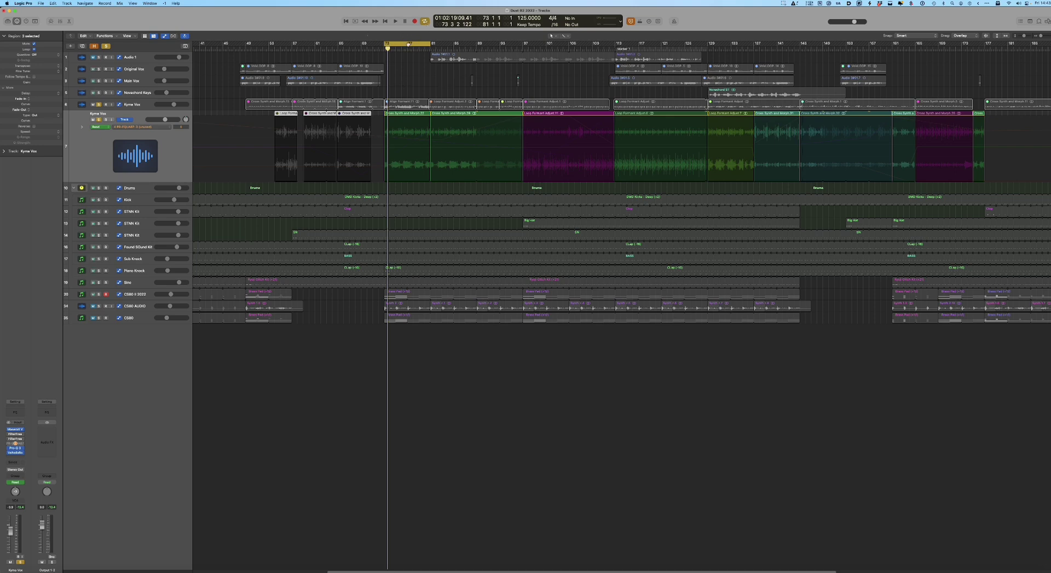
# Audition the soloed Kyma Vox tracks with the cycle range at bars 97–105 and at 105–113, and switch cycling off
pyautogui.moveTo(407, 44); pyautogui.dragTo(547, 35)
pyautogui.press('space')
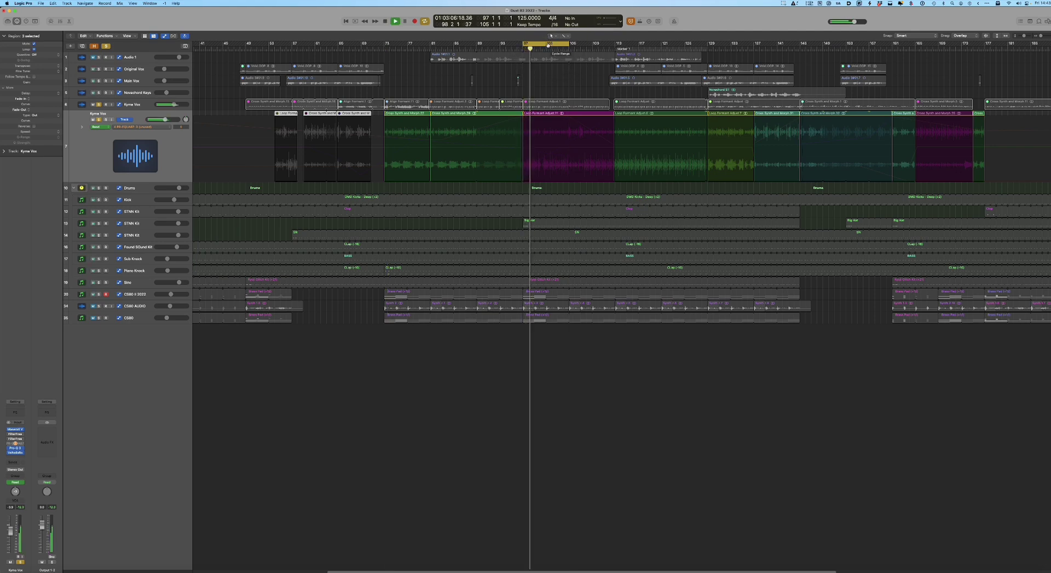
pyautogui.moveTo(547, 44); pyautogui.dragTo(596, 44)
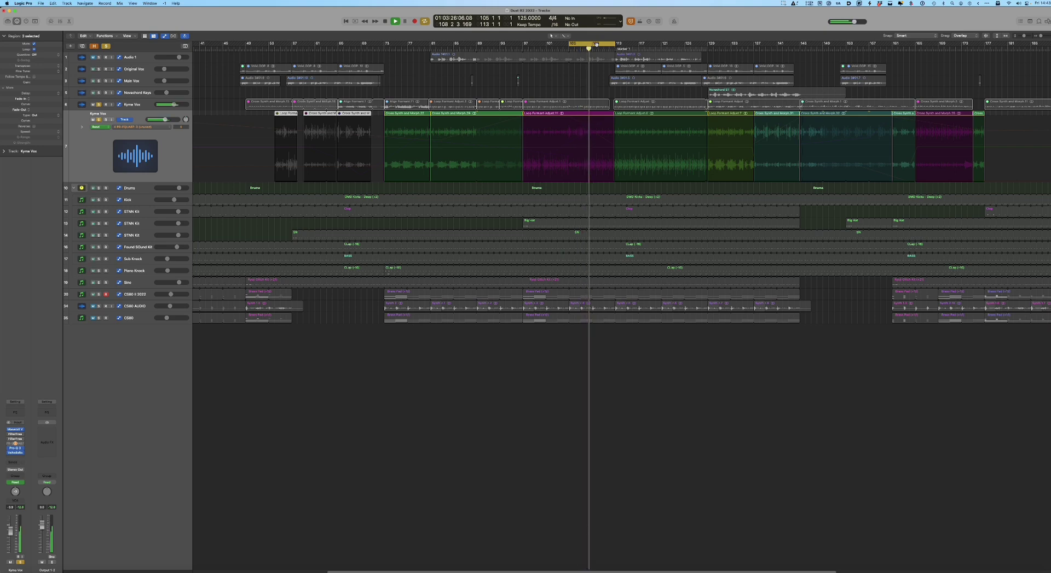
pyautogui.press('space')
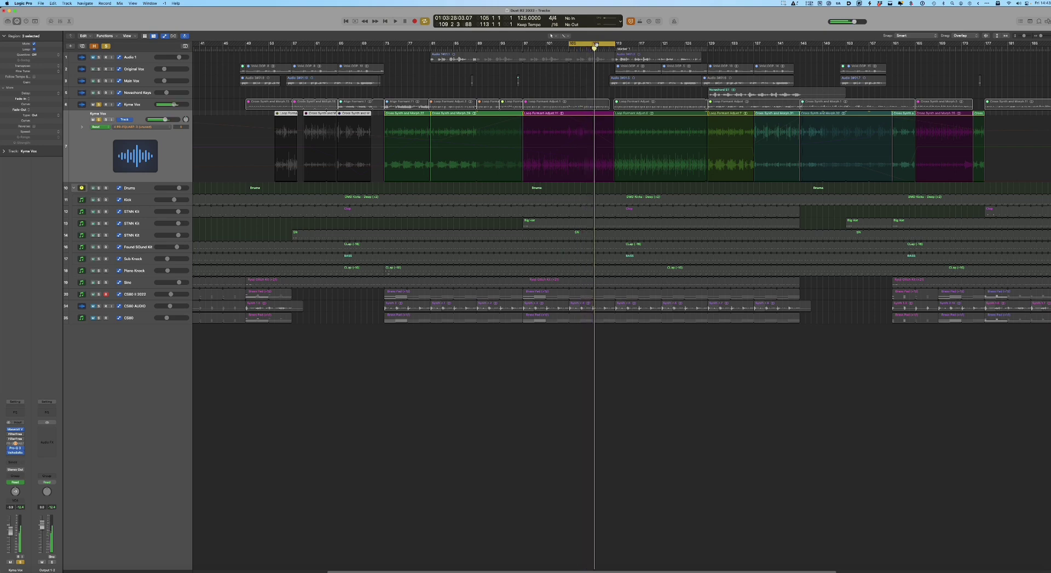
pyautogui.click(596, 44)
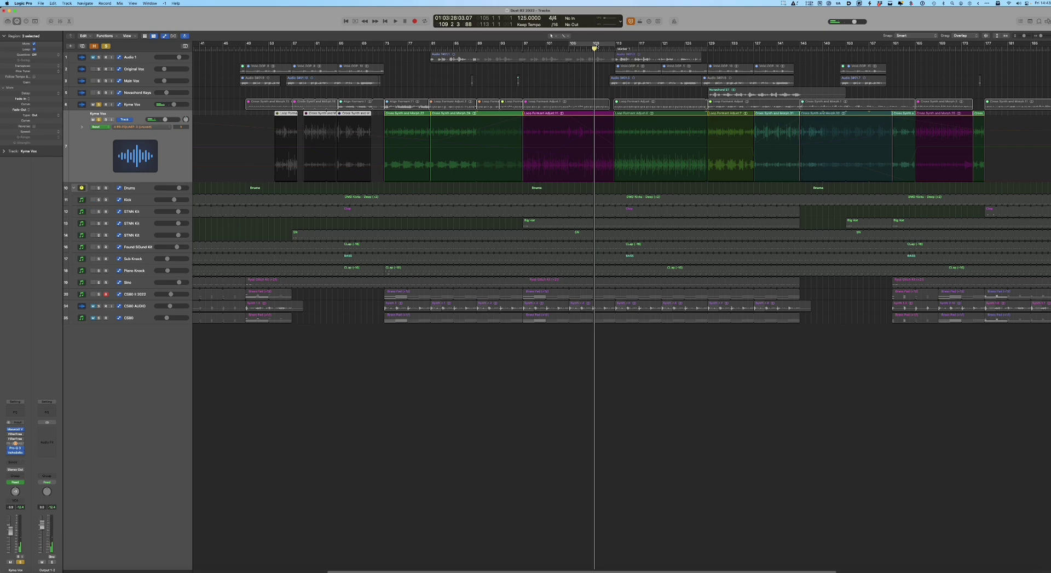
# Raise the system volume and audition the soloed Kyma Vox tracks from about bar 114, jumping ahead to about bar 130
pyautogui.press('XF86AudioRaiseVolume')
pyautogui.moveTo(594, 48); pyautogui.dragTo(633, 47)
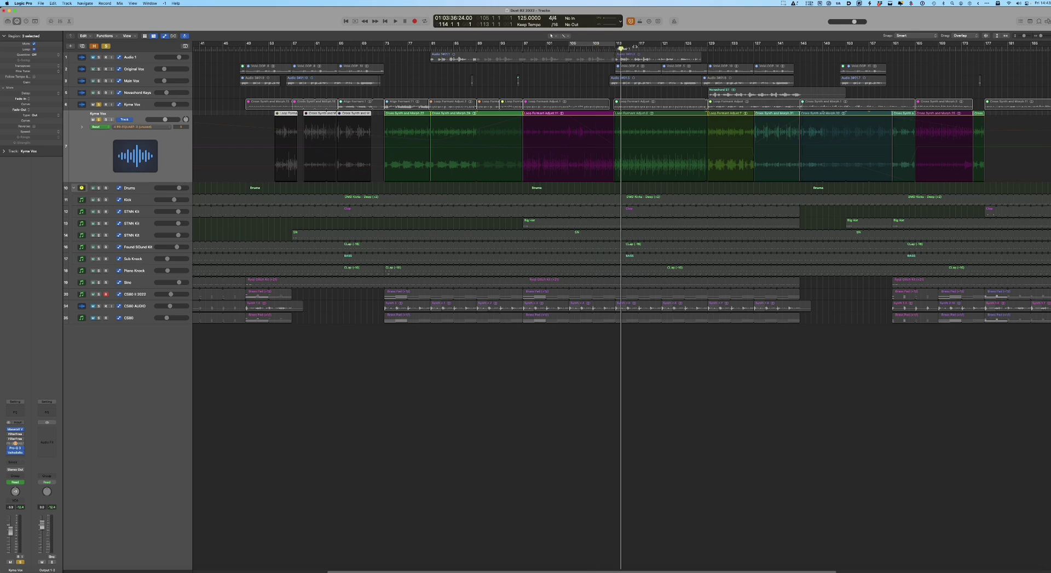
pyautogui.press('space')
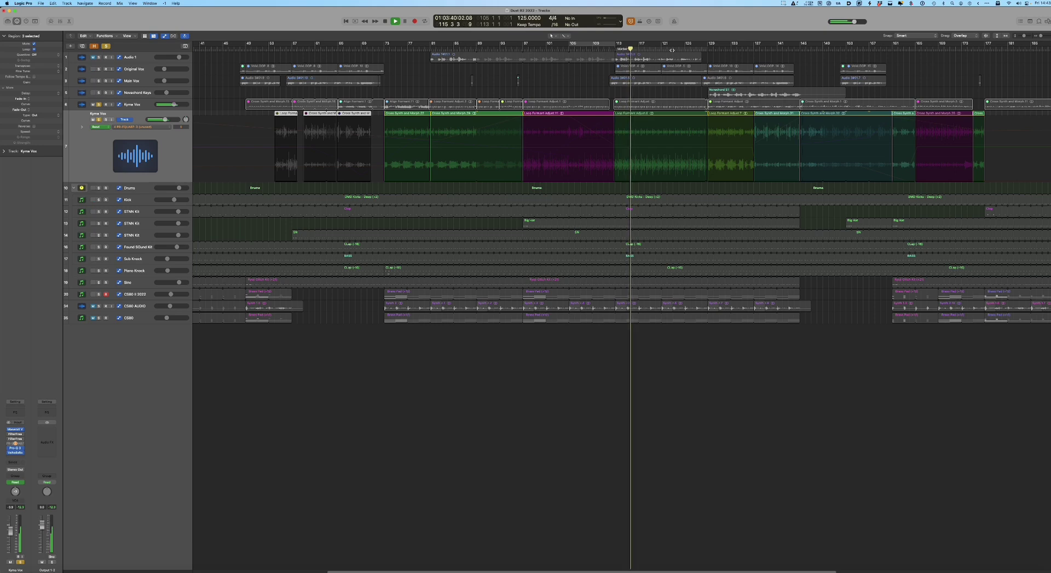
pyautogui.press('XF86AudioRaiseVolume')
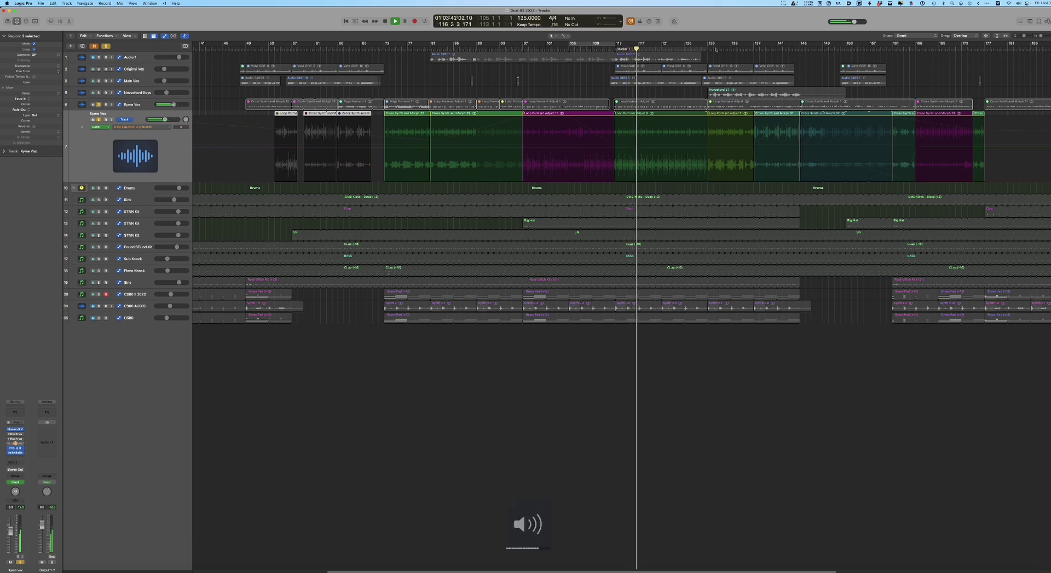
pyautogui.click(713, 48)
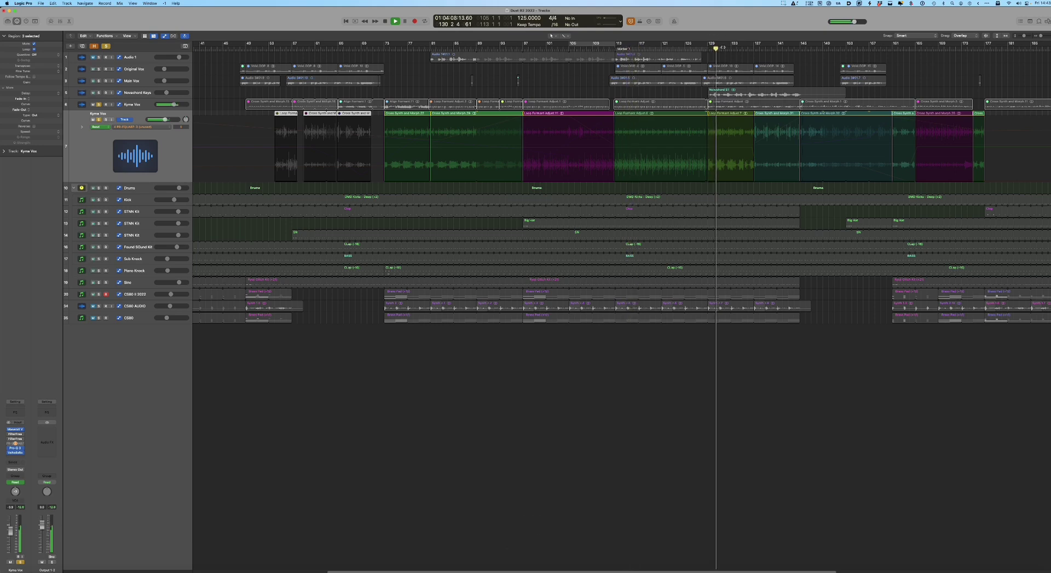
# Stop playback, select the lower Kyma Vox track's region starting at bar 145, and display that track's Maserati VX1 Bass automation
pyautogui.click(714, 113)
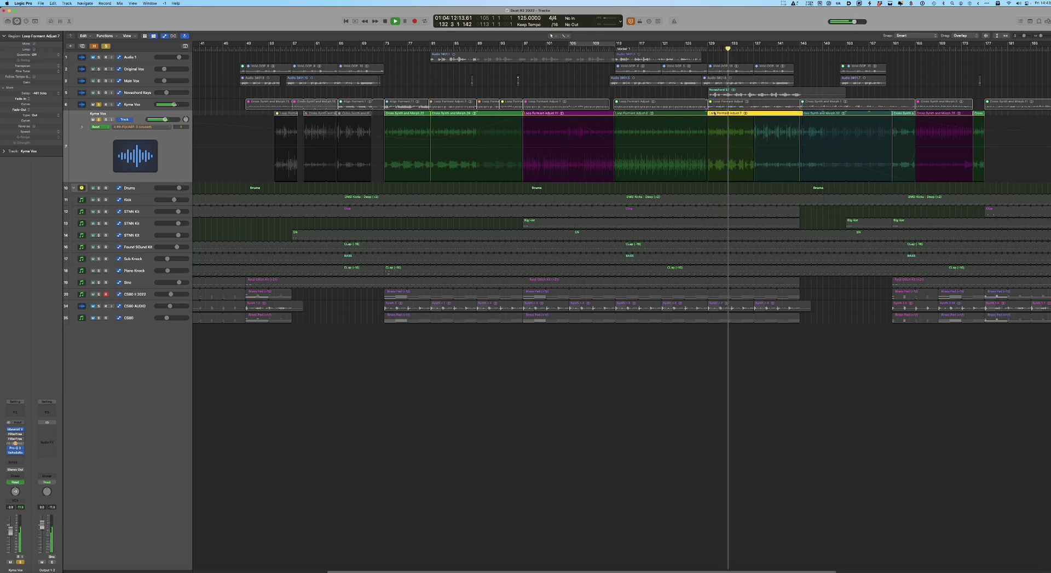
pyautogui.press('space')
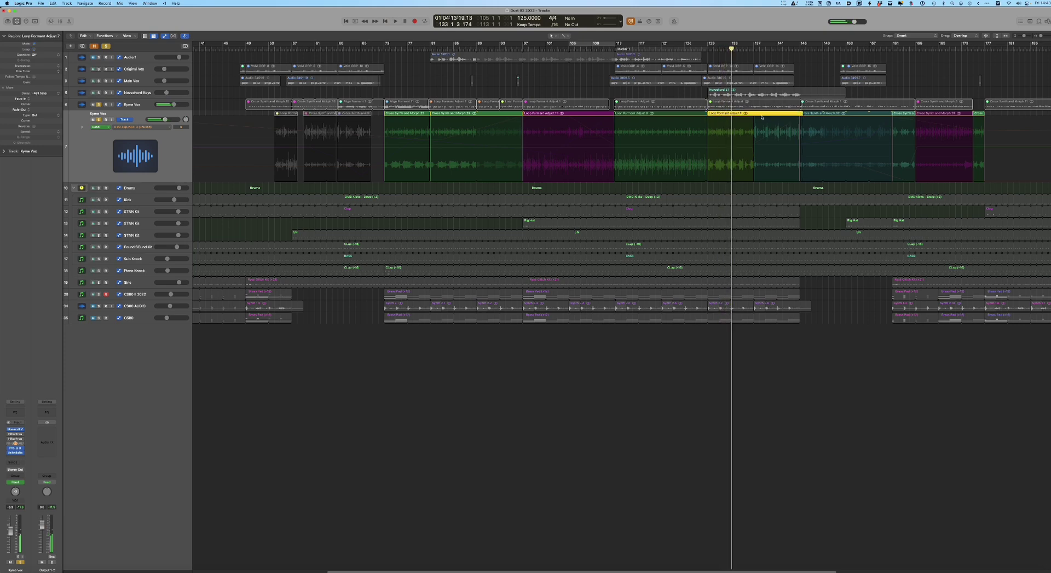
pyautogui.click(802, 113)
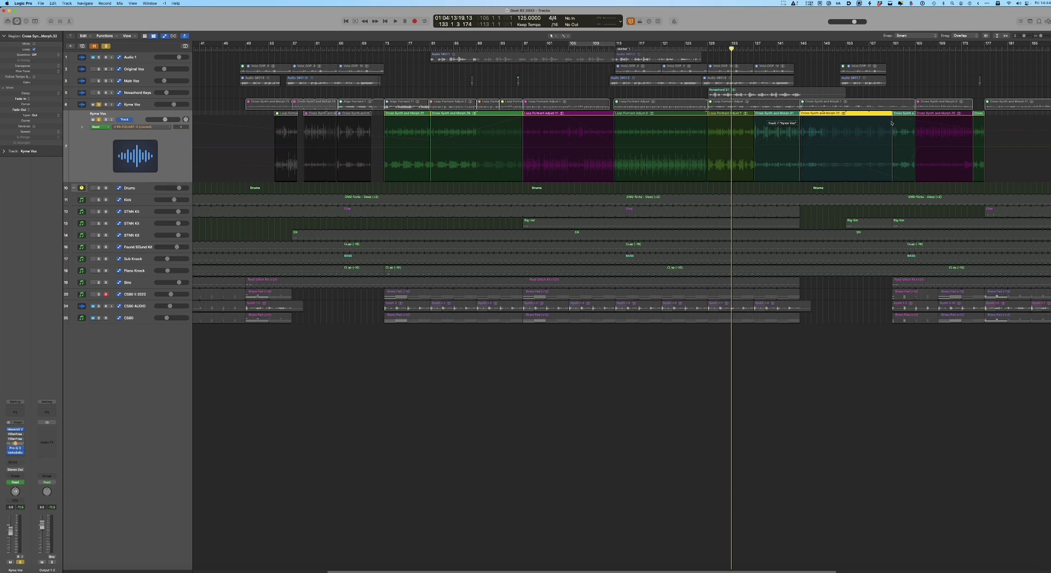
pyautogui.click(132, 127)
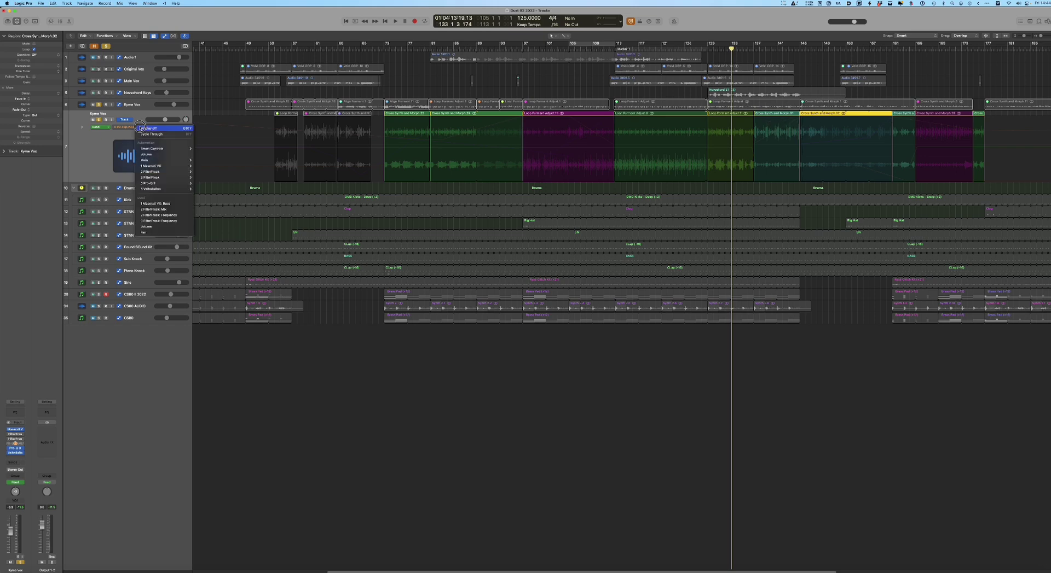
pyautogui.click(158, 203)
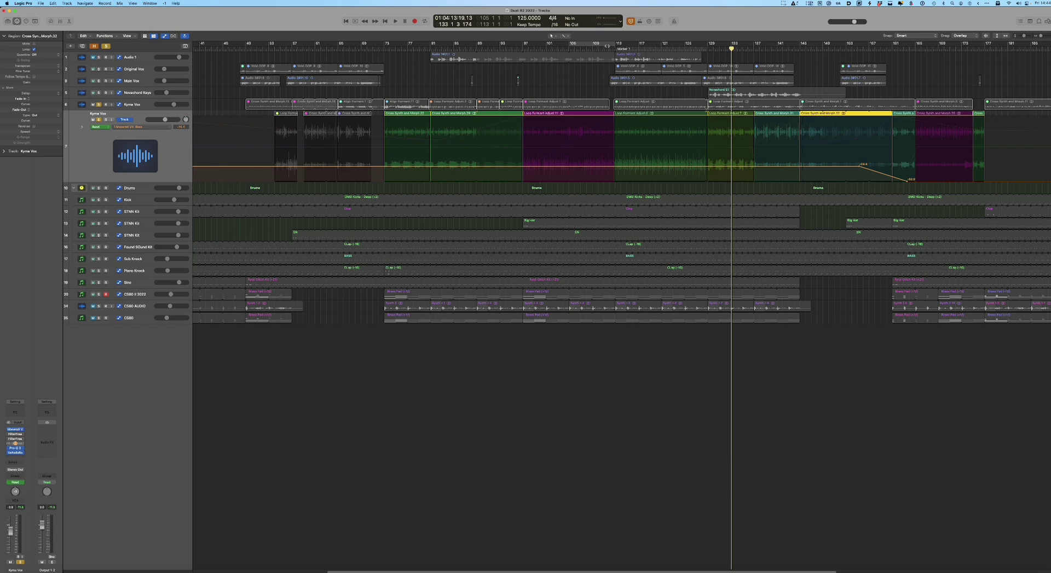
# Turn on cycling at bars 105–113 and examine the Kyma Vox track's Maserati VX1 settings in a repositioned plug-in window
pyautogui.click(606, 45)
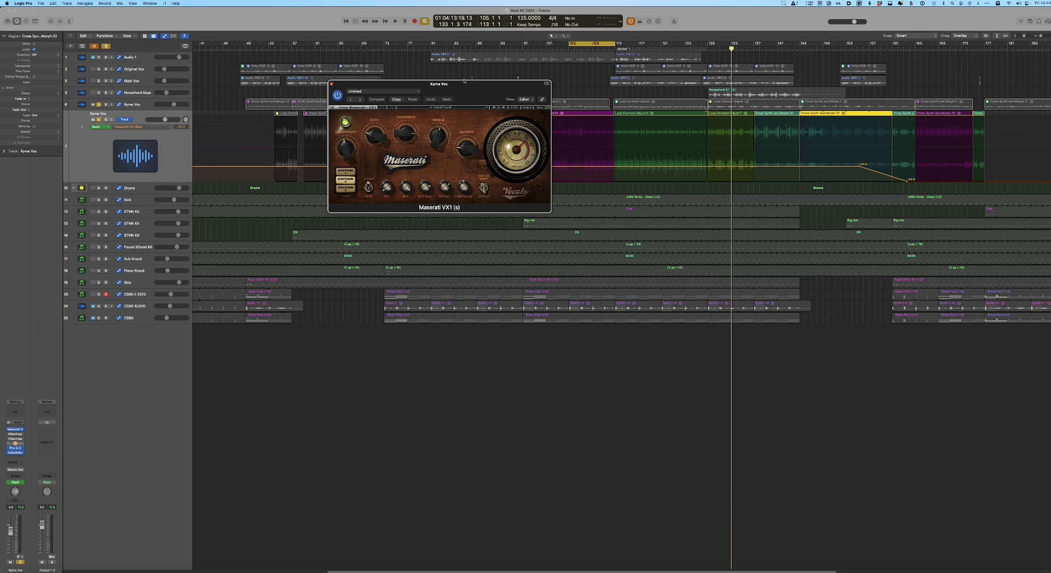
pyautogui.moveTo(466, 90); pyautogui.dragTo(518, 142)
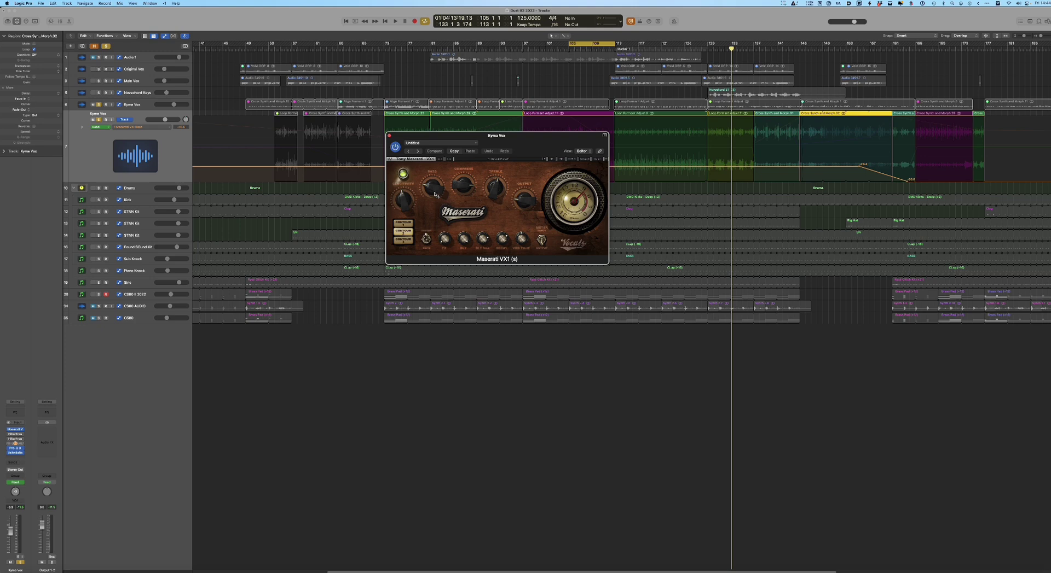
pyautogui.moveTo(435, 194)
pyautogui.moveTo(497, 184)
pyautogui.press('v')
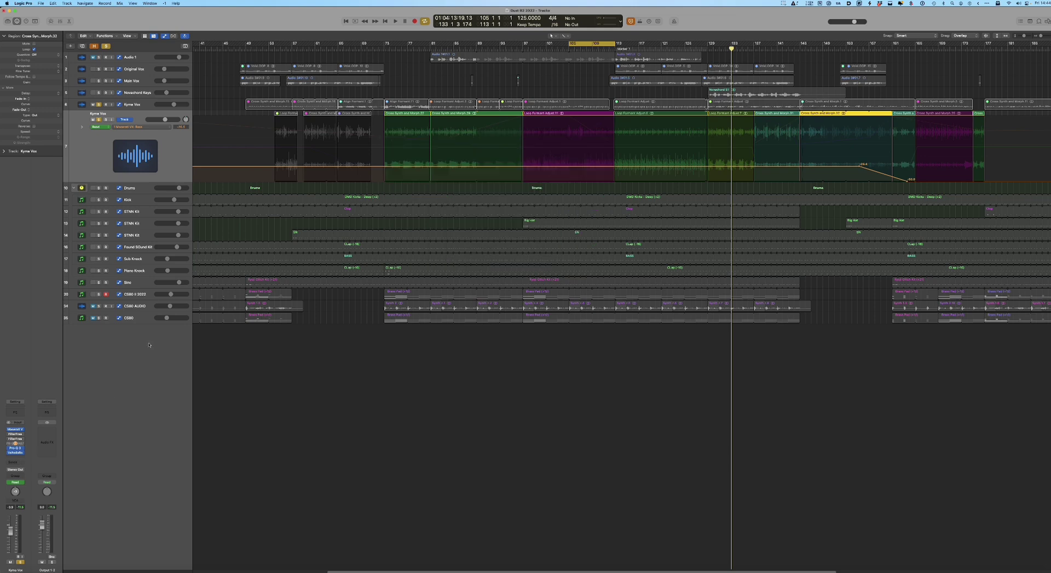
# Audition the soloed Kyma Vox track and examine its Pro-Q 3 and ValhallaRoom plug-in settings
pyautogui.press('space')
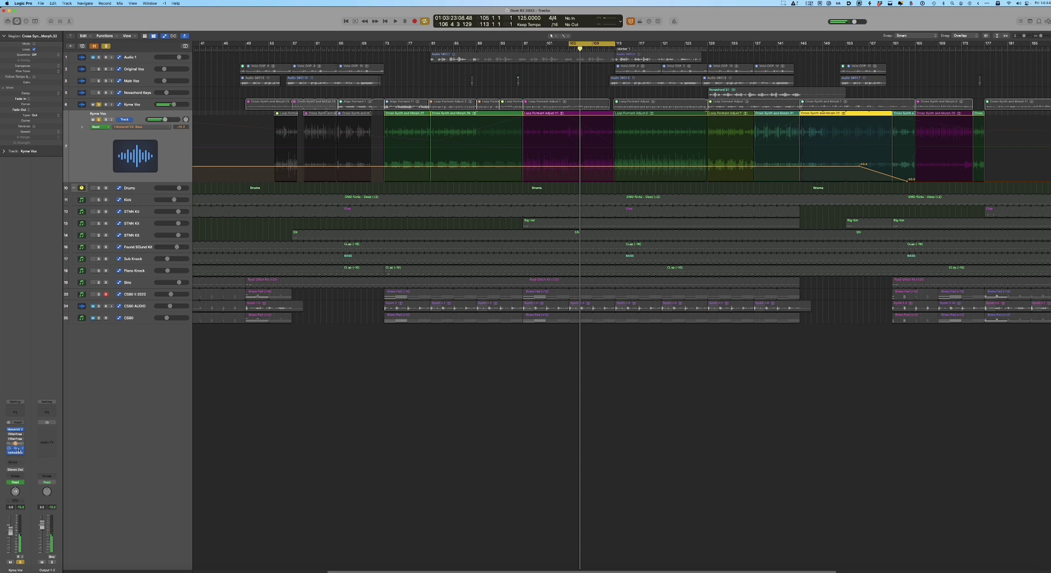
pyautogui.click(15, 449)
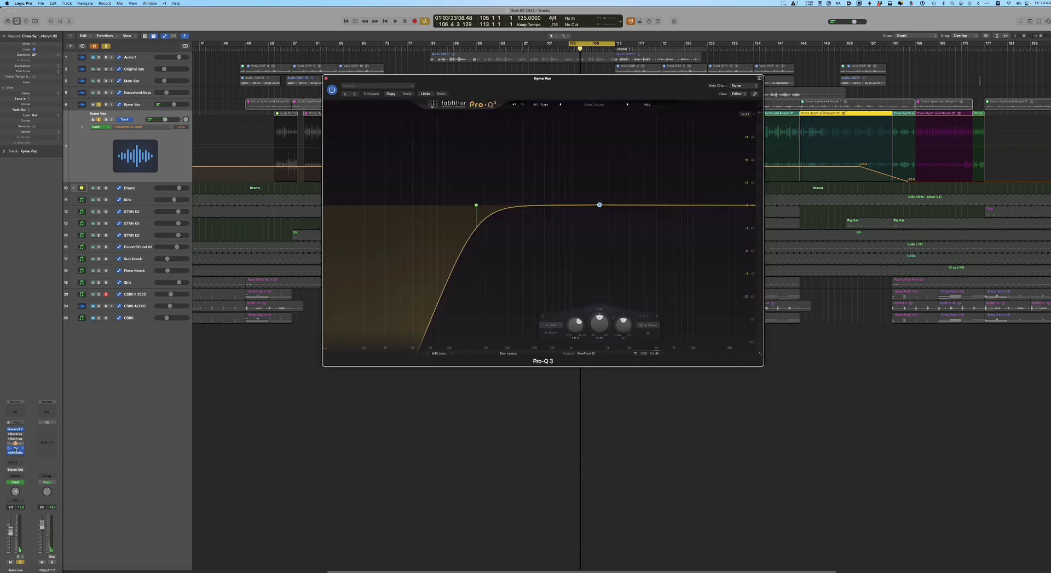
pyautogui.click(15, 449)
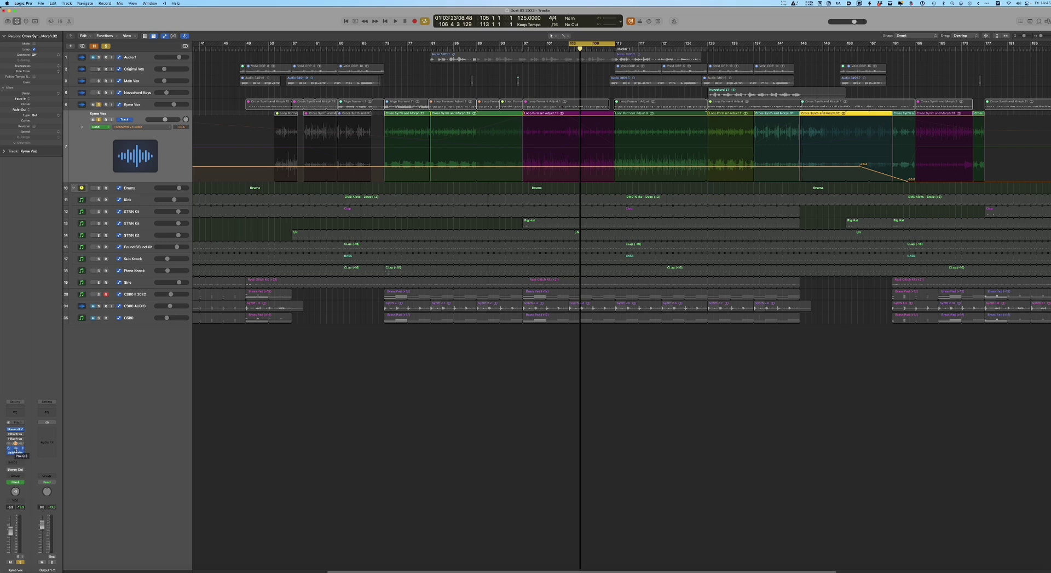
pyautogui.click(14, 453)
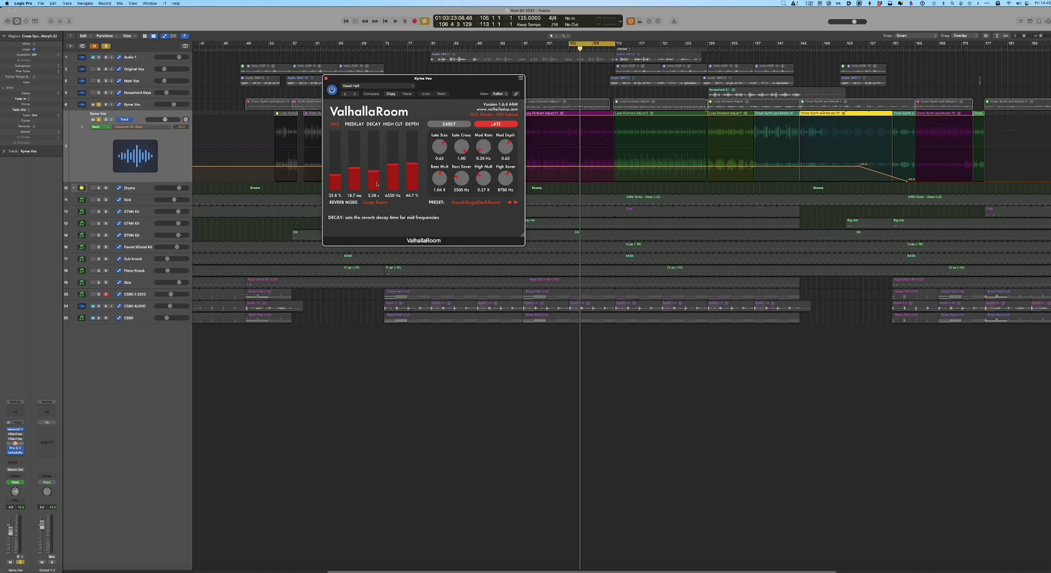
pyautogui.click(326, 78)
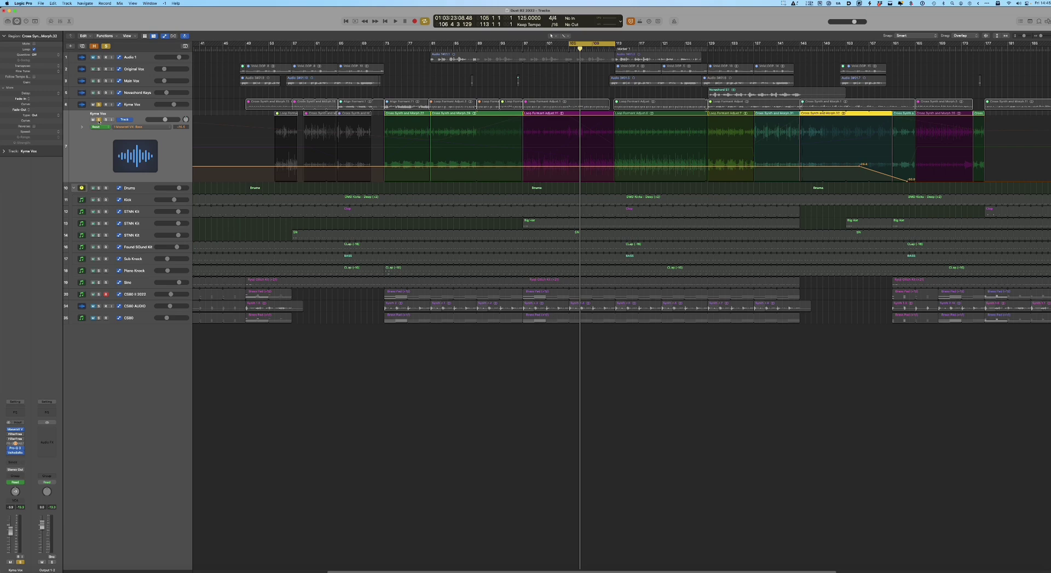
# Swap the Kyma Vox solo for Original Vox and Main Vox, and audition them over a cycle of bars 57–65
pyautogui.click(98, 119)
pyautogui.hscroll(3, 792, 138)
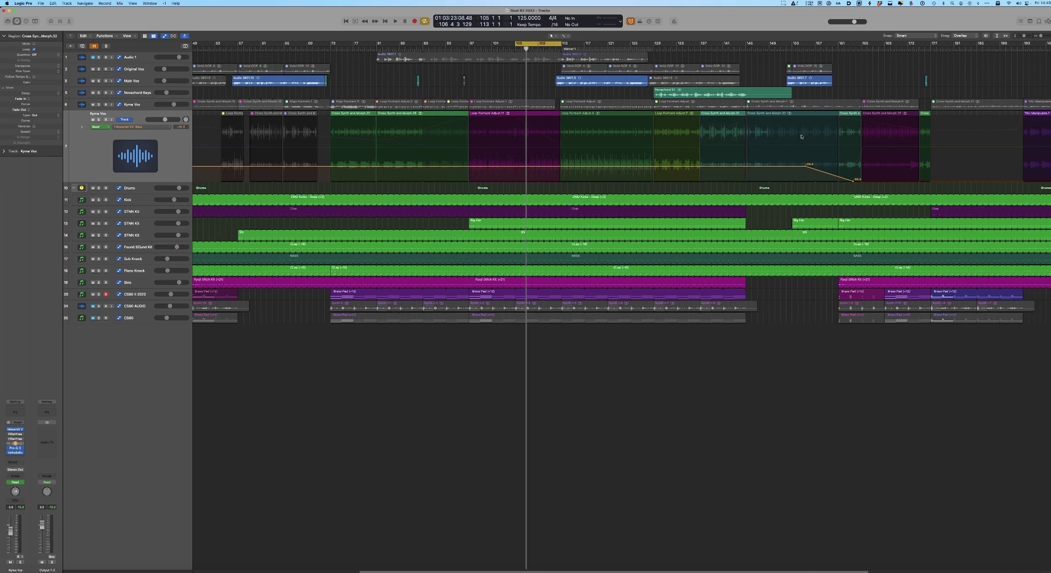
pyautogui.hscroll(-3, 801, 137)
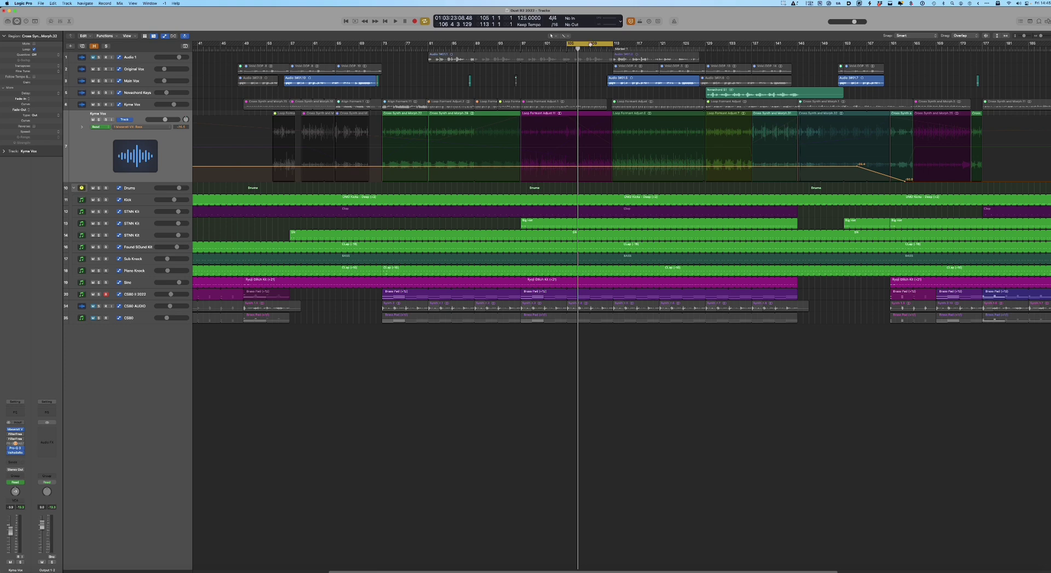
pyautogui.moveTo(588, 42); pyautogui.dragTo(314, 56)
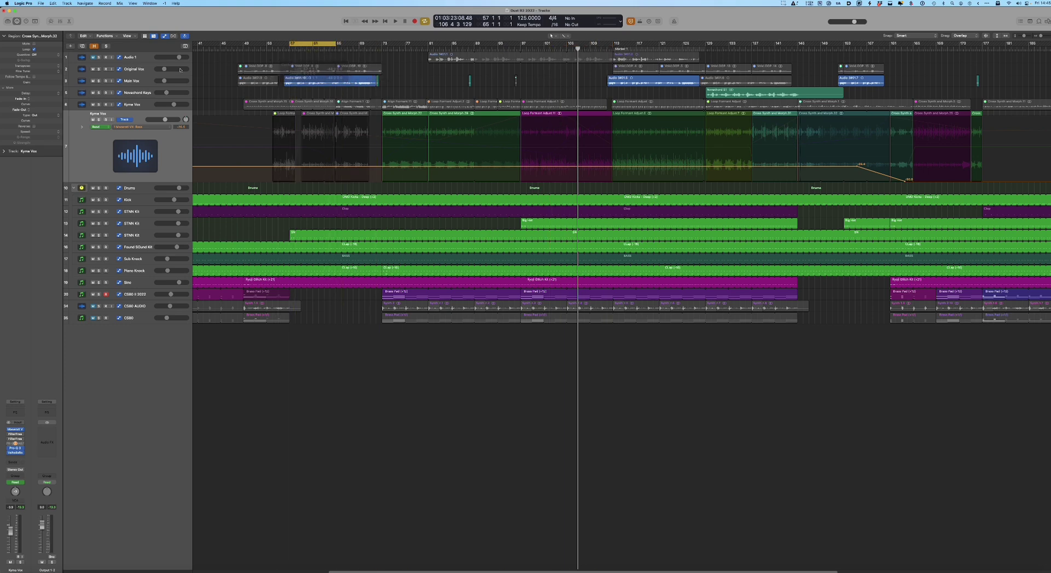
pyautogui.click(99, 81)
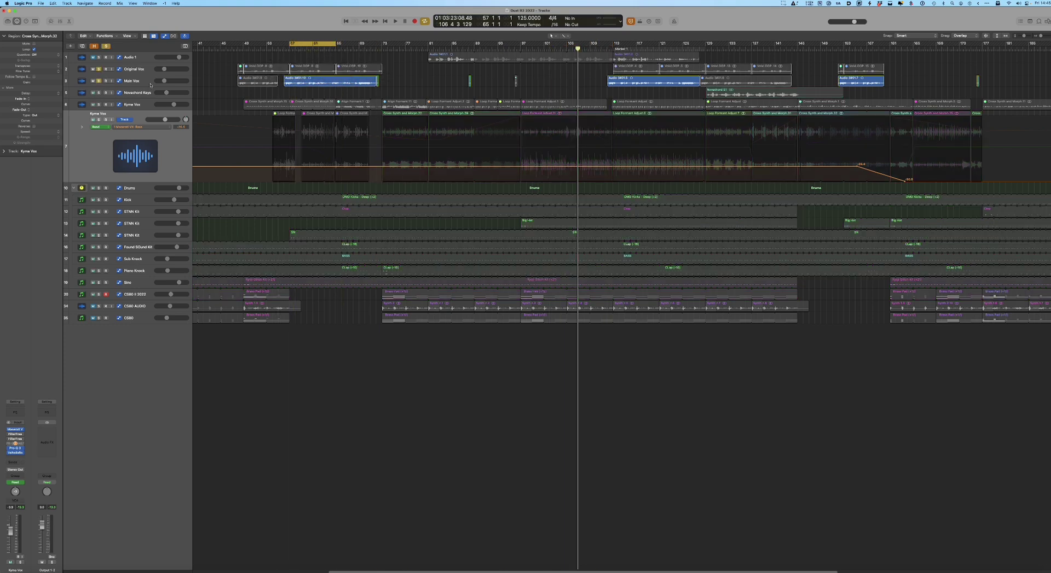
pyautogui.click(318, 81)
pyautogui.press('space')
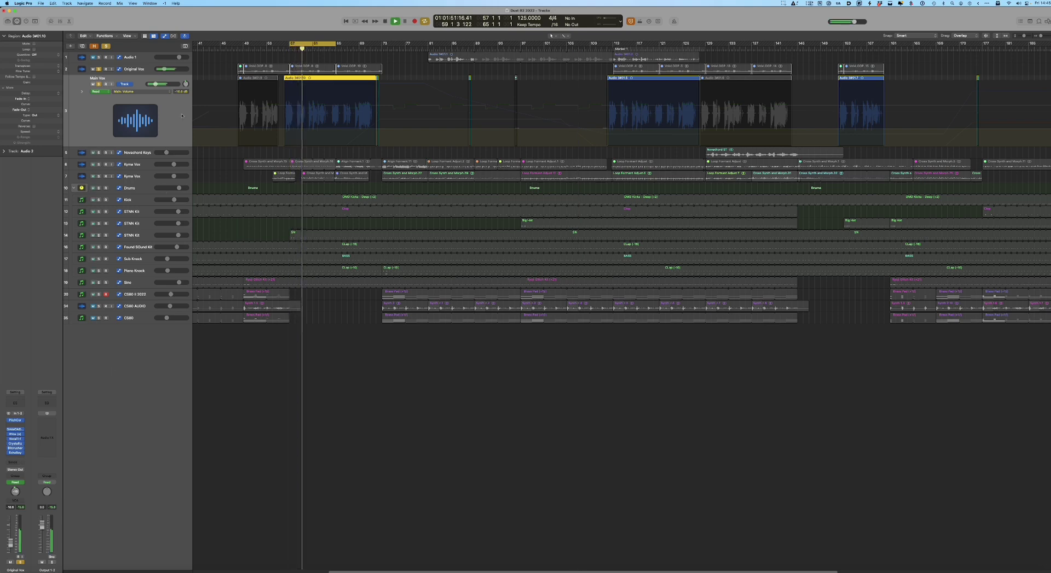
pyautogui.press('space')
# Bypass the Main Vox track's insert plug-ins and audition the dry vocal over the bars 57–65 cycle
pyautogui.click(127, 92)
pyautogui.click(130, 124)
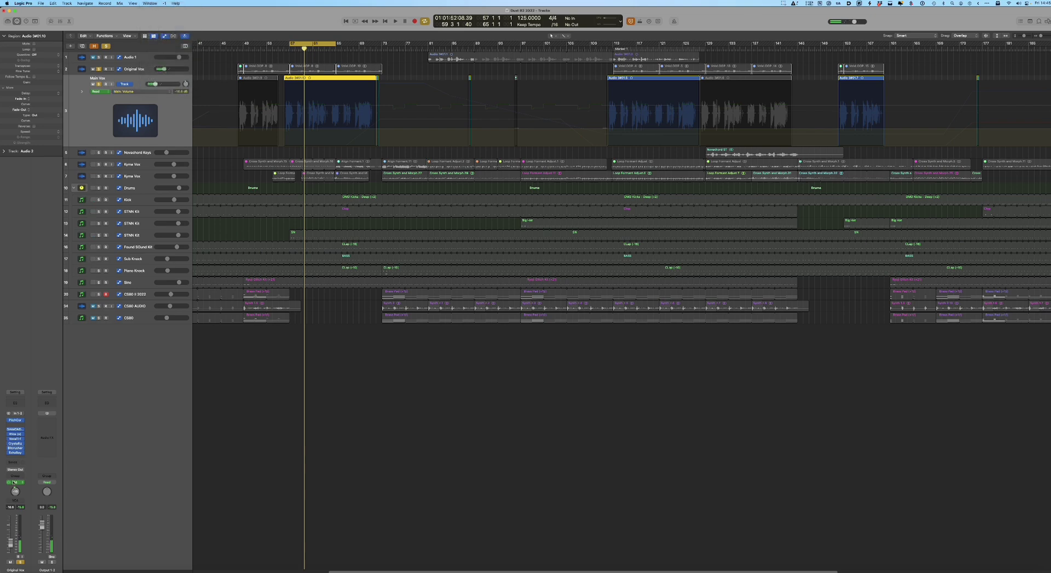
pyautogui.click(9, 444)
pyautogui.click(9, 439)
pyautogui.click(9, 434)
pyautogui.click(9, 429)
pyautogui.click(9, 421)
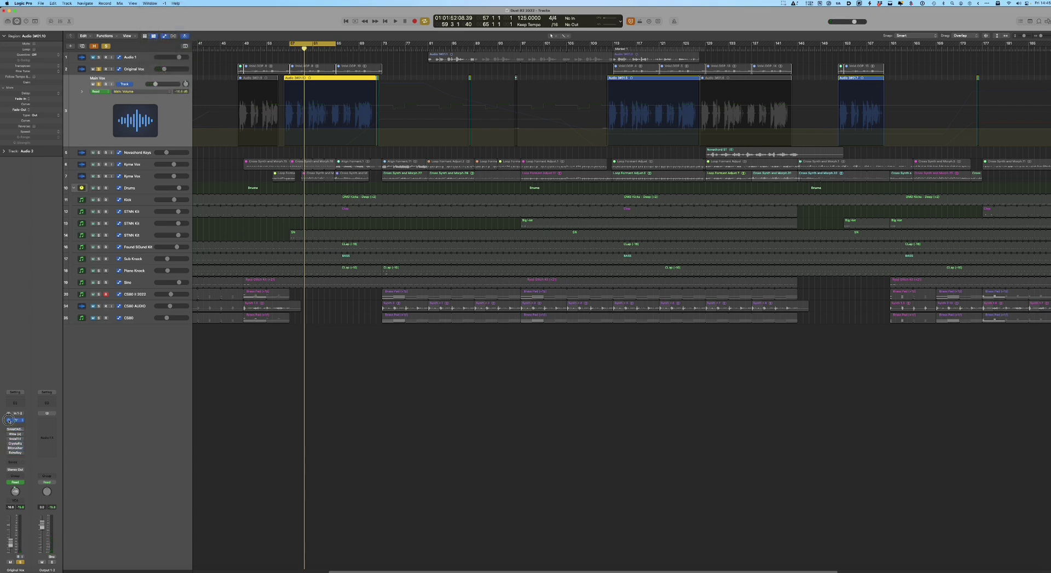
pyautogui.press('space')
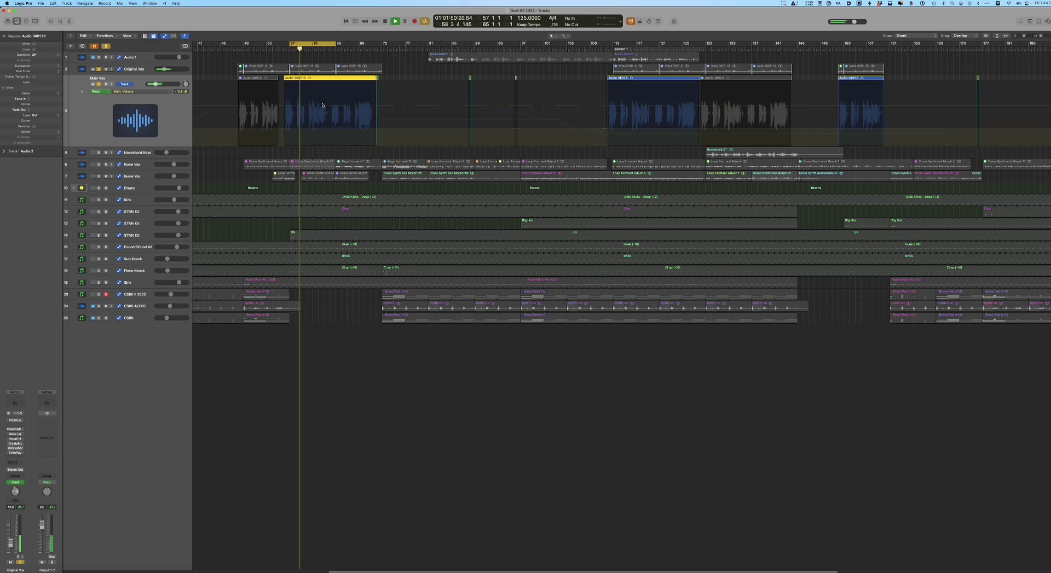
pyautogui.press('space')
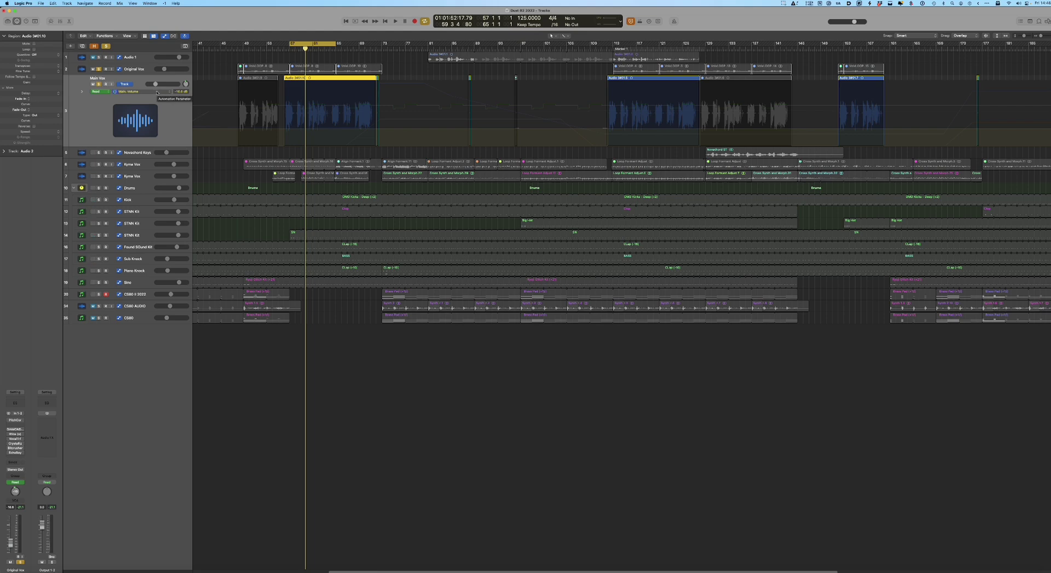
pyautogui.press('space')
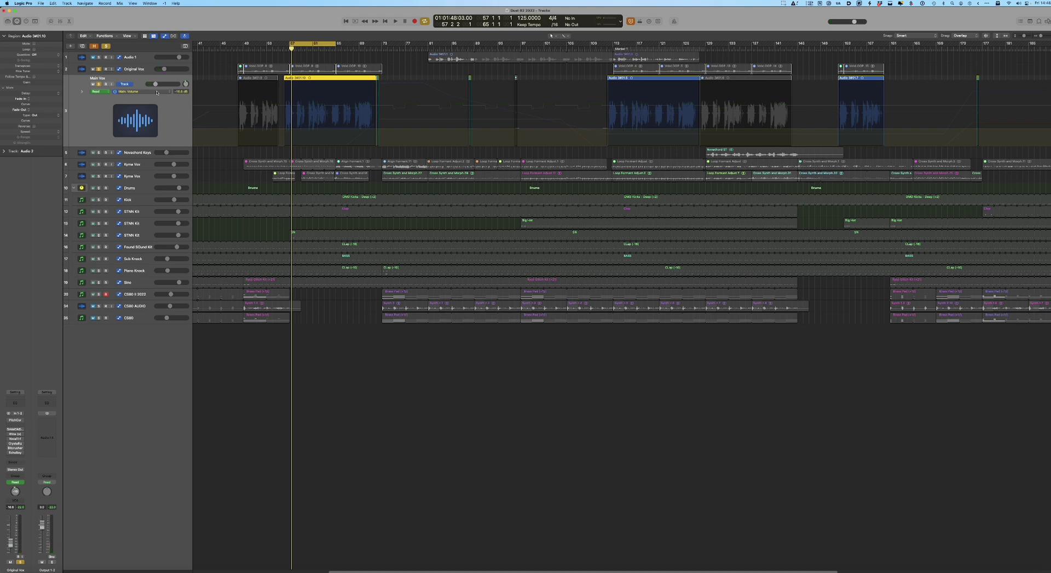
# Display the VocalTF Pitch automation on Main Vox, widen the track headers, and enlarge the track and timeline around bar 57
pyautogui.click(157, 93)
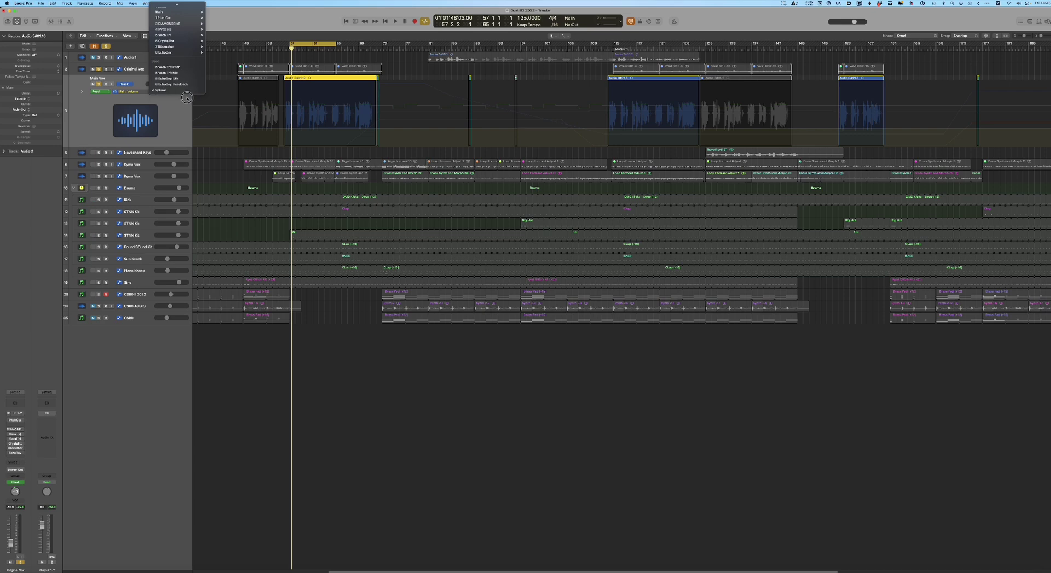
pyautogui.click(171, 67)
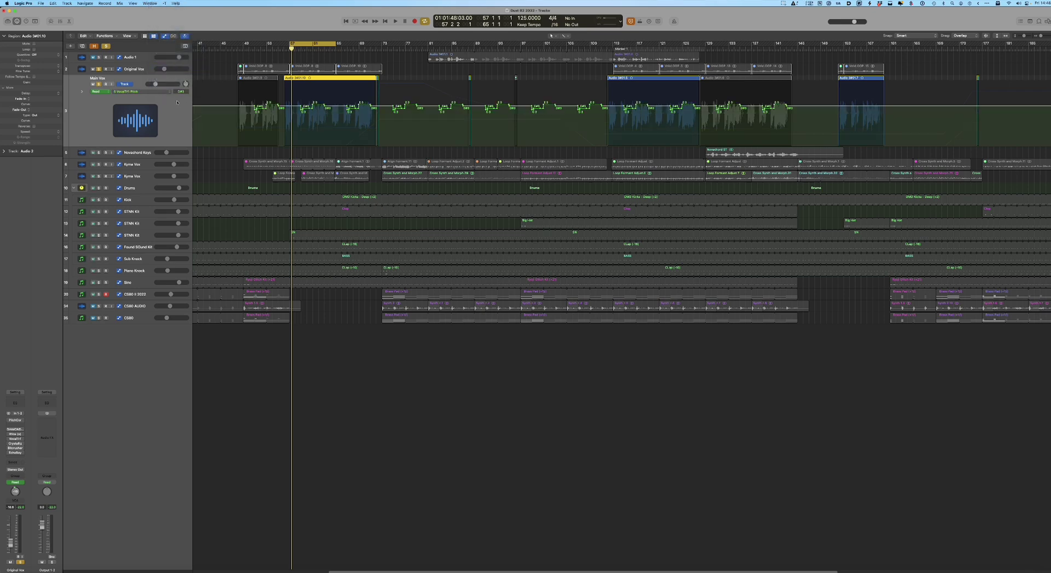
pyautogui.moveTo(193, 122); pyautogui.dragTo(220, 124)
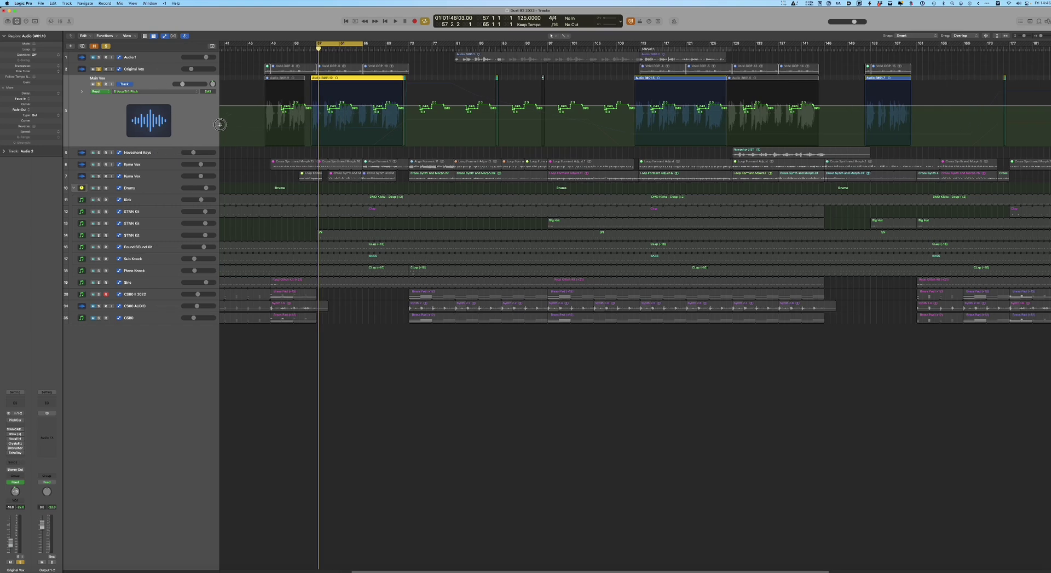
pyautogui.moveTo(168, 145); pyautogui.dragTo(185, 268)
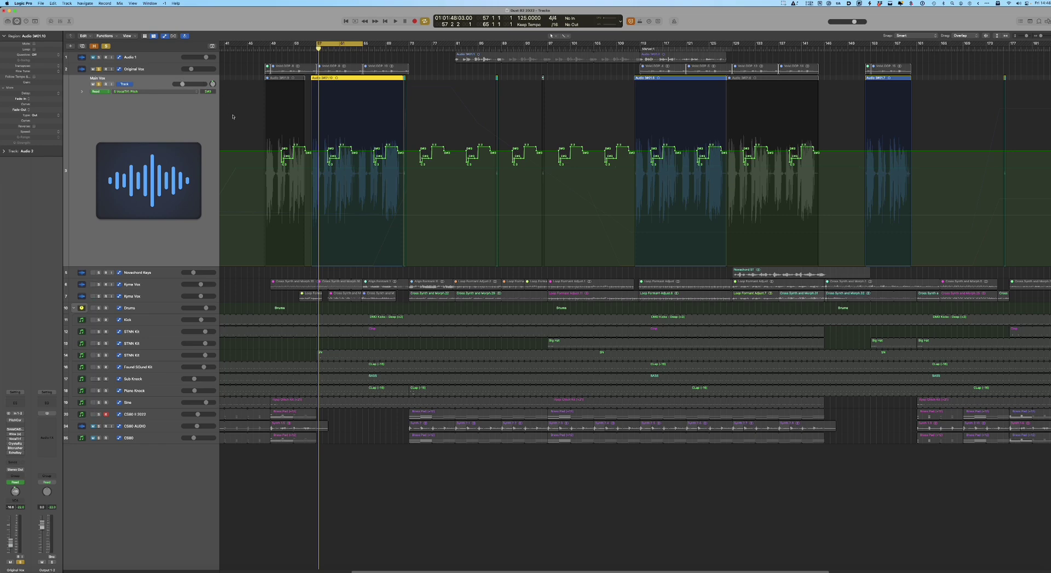
pyautogui.press('super+Right')
pyautogui.press('super+Right')
pyautogui.press('super+Right')
pyautogui.press('super+Right')
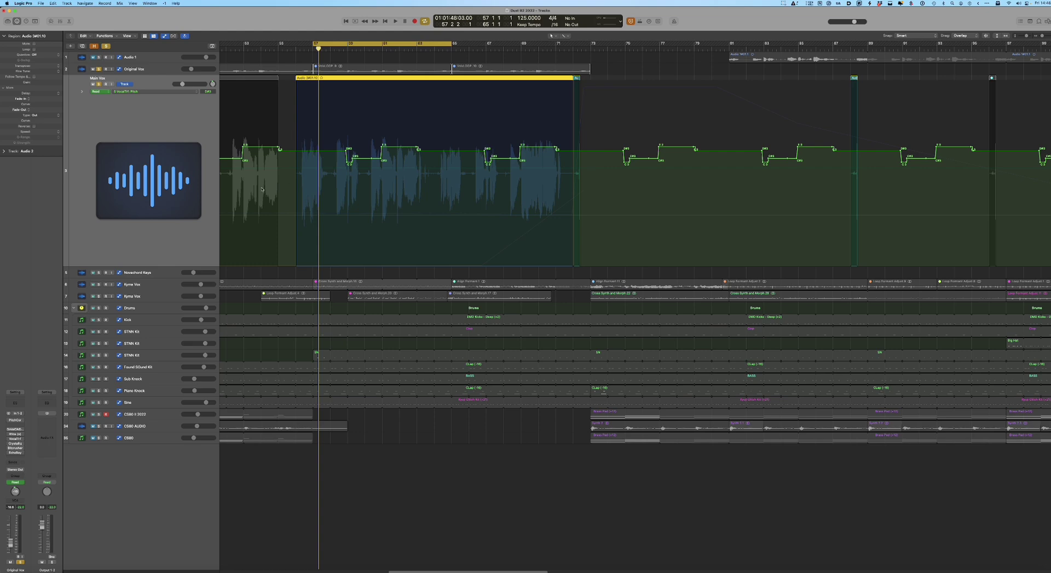
# Enable Vocal Transformer on Main Vox and audition it at a raised system volume, trying a higher Mix before closing its window
pyautogui.click(16, 439)
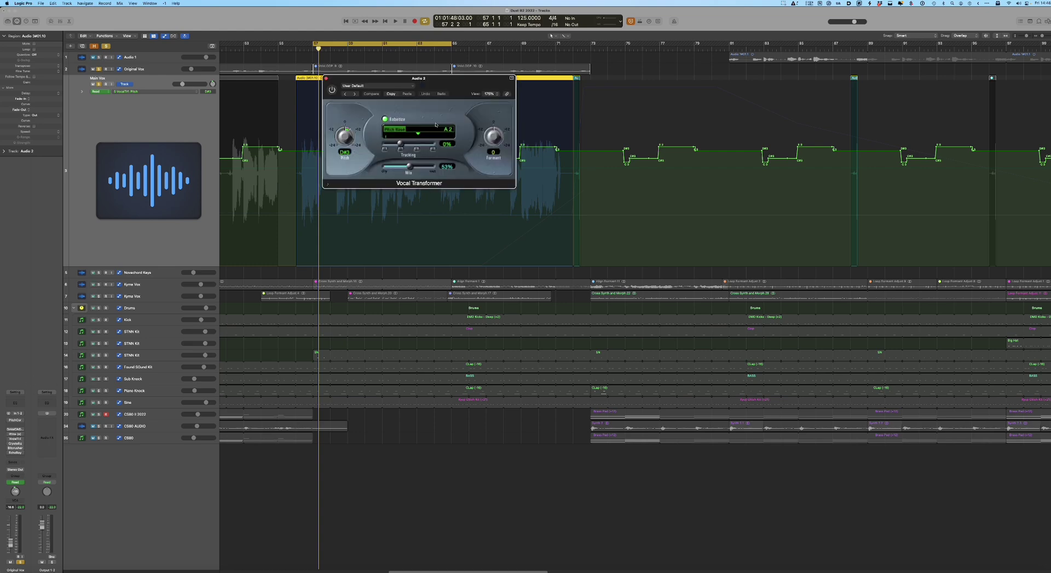
pyautogui.moveTo(370, 80); pyautogui.dragTo(385, 236)
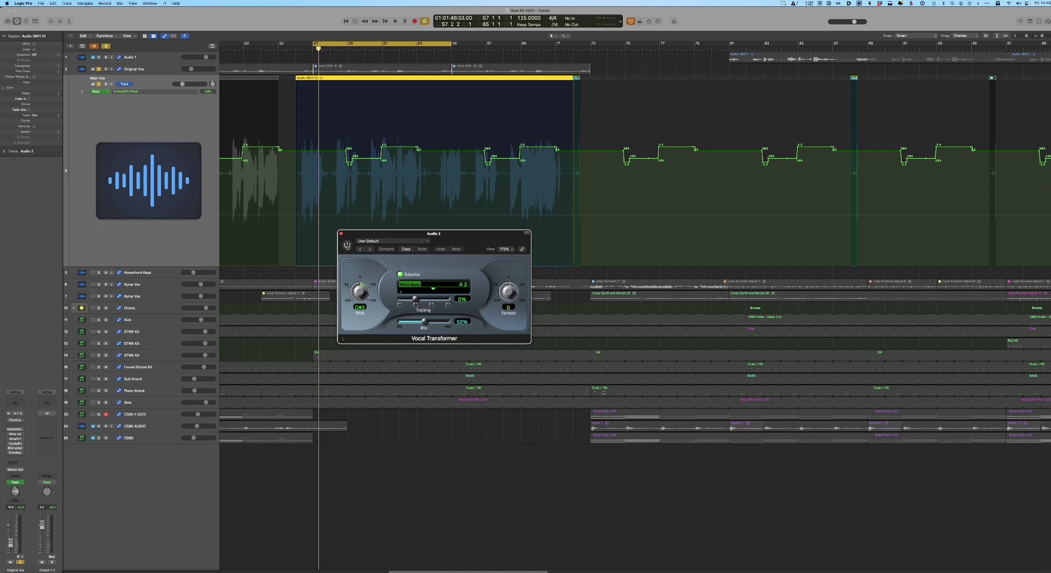
pyautogui.click(347, 246)
pyautogui.press('space')
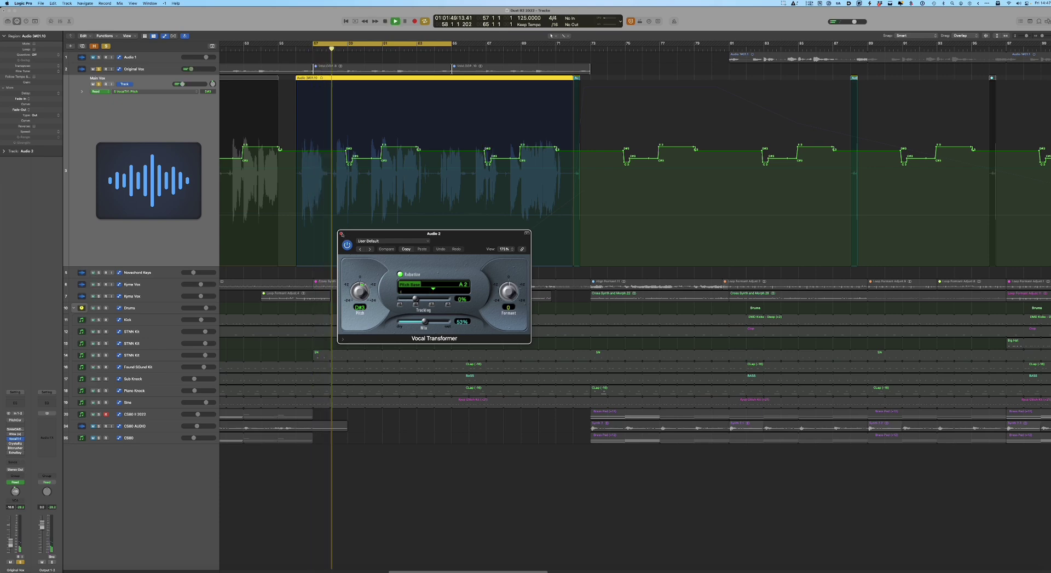
pyautogui.press('XF86AudioRaiseVolume')
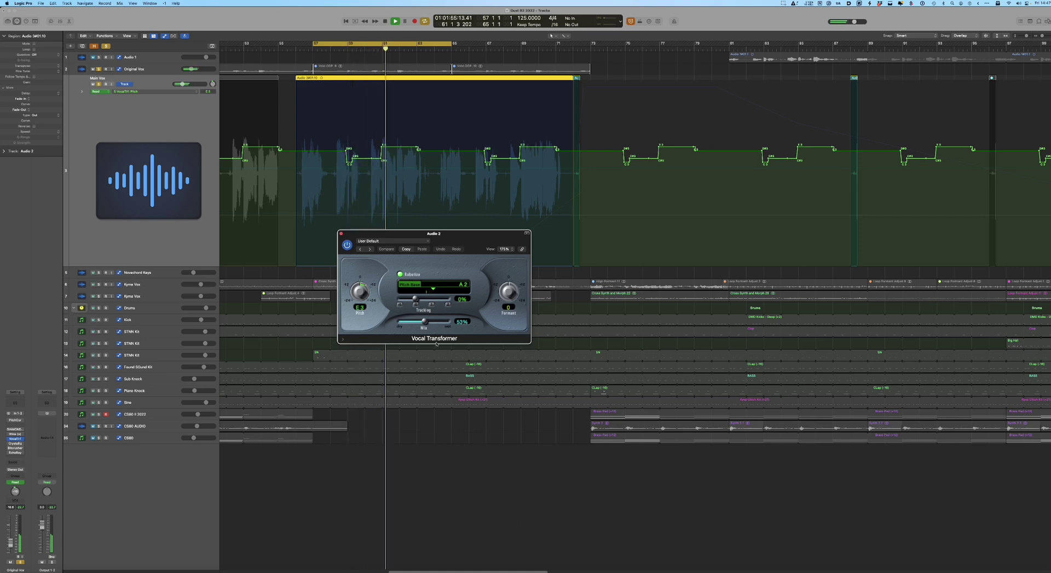
pyautogui.moveTo(424, 321); pyautogui.dragTo(470, 320)
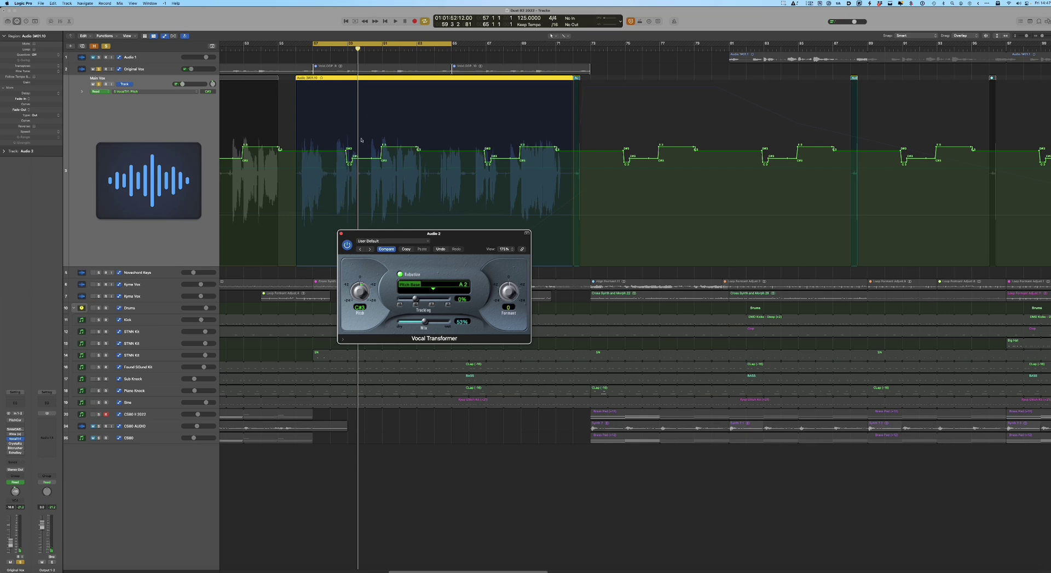
pyautogui.click(341, 234)
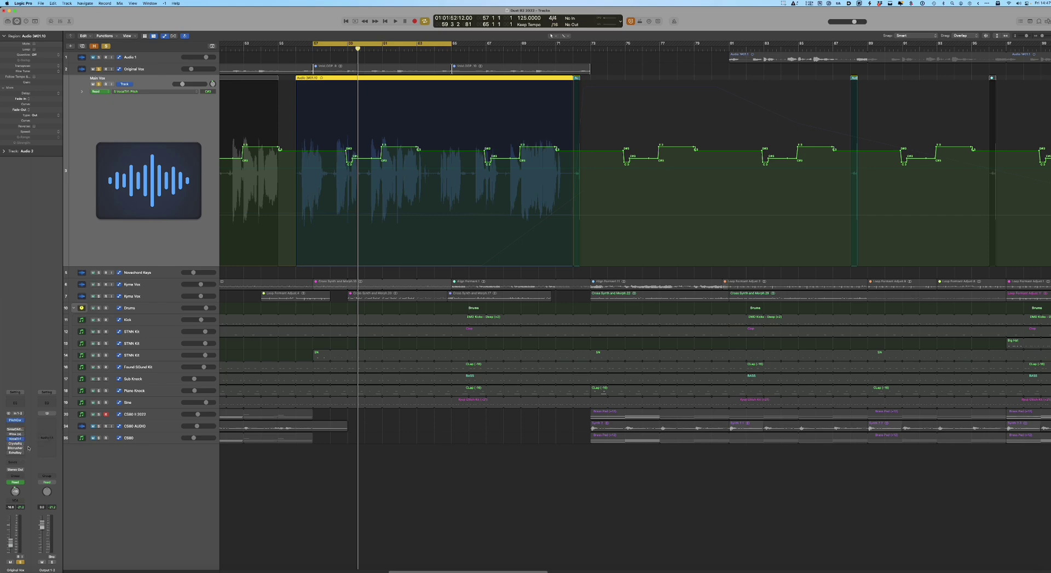
# Open and enable Crystallizer on Main Vox, audition it within the bars 57–65 cycle, and move its window aside
pyautogui.click(15, 444)
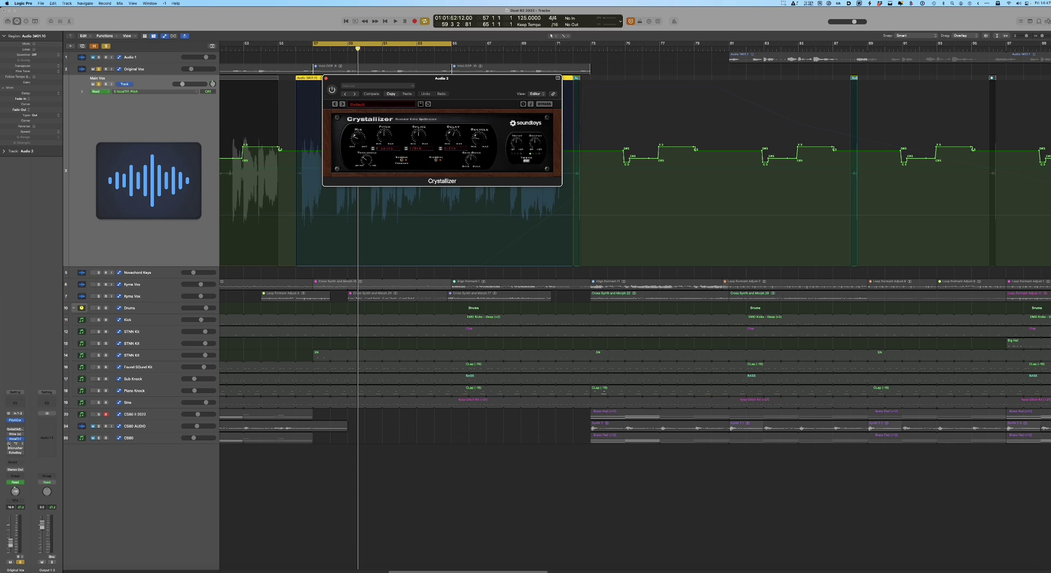
pyautogui.press('space')
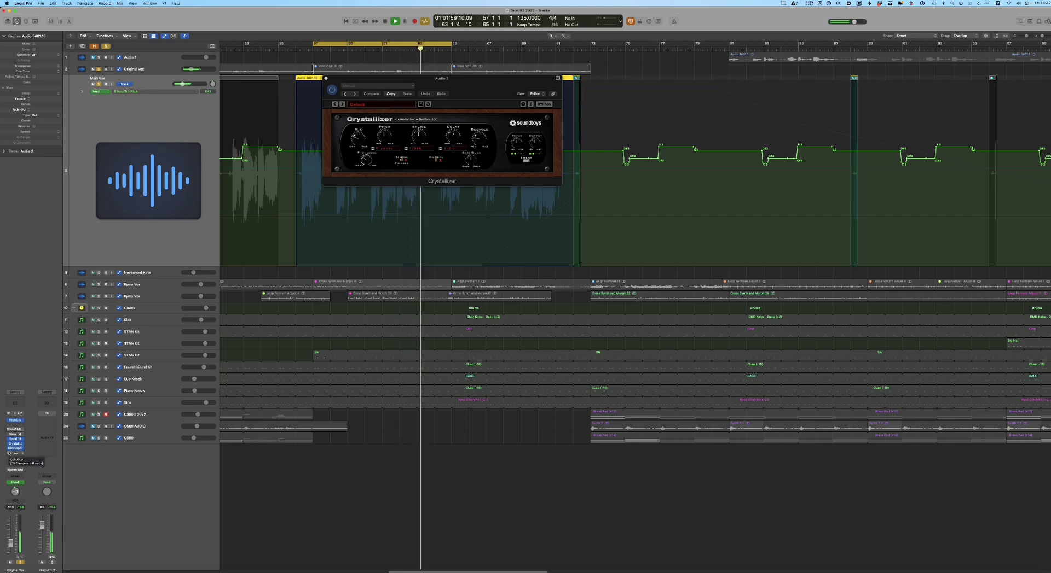
pyautogui.press('space')
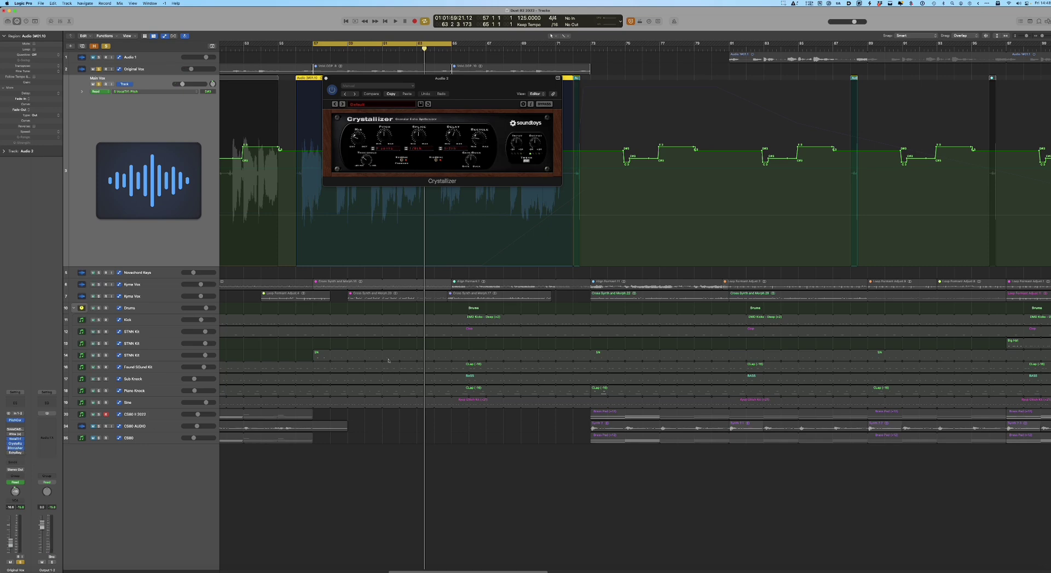
pyautogui.moveTo(401, 79); pyautogui.dragTo(419, 118)
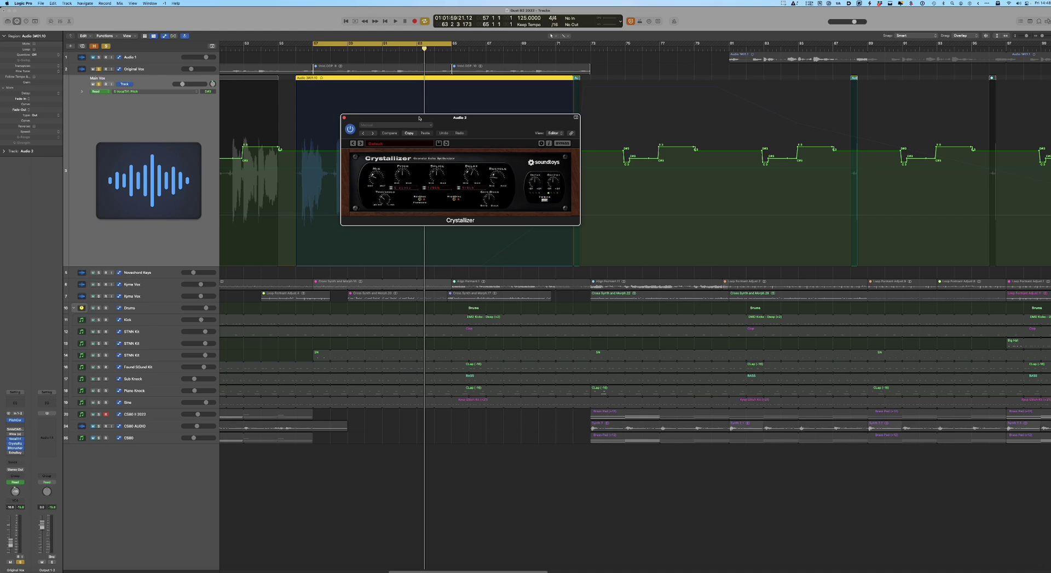
# Open EchoBoy on Main Vox, display its Mix automation on the track, and close the EchoBoy and Crystallizer windows
pyautogui.click(16, 453)
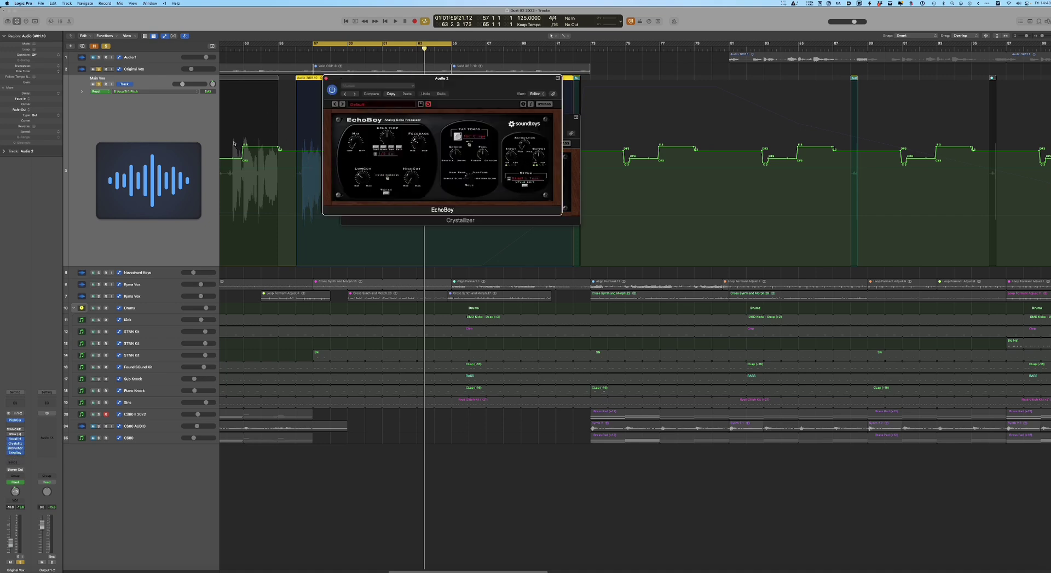
pyautogui.click(167, 91)
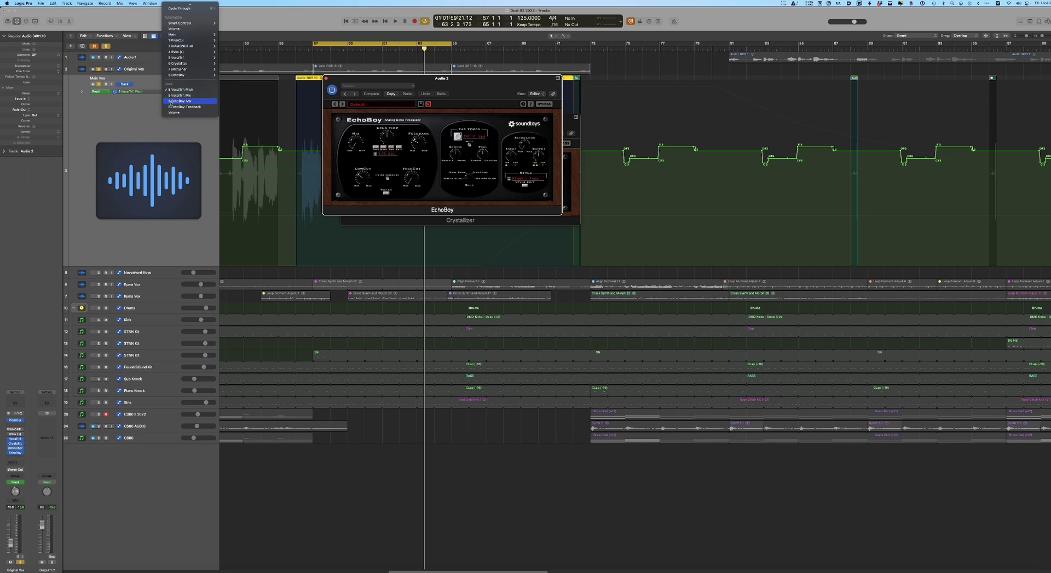
pyautogui.click(170, 101)
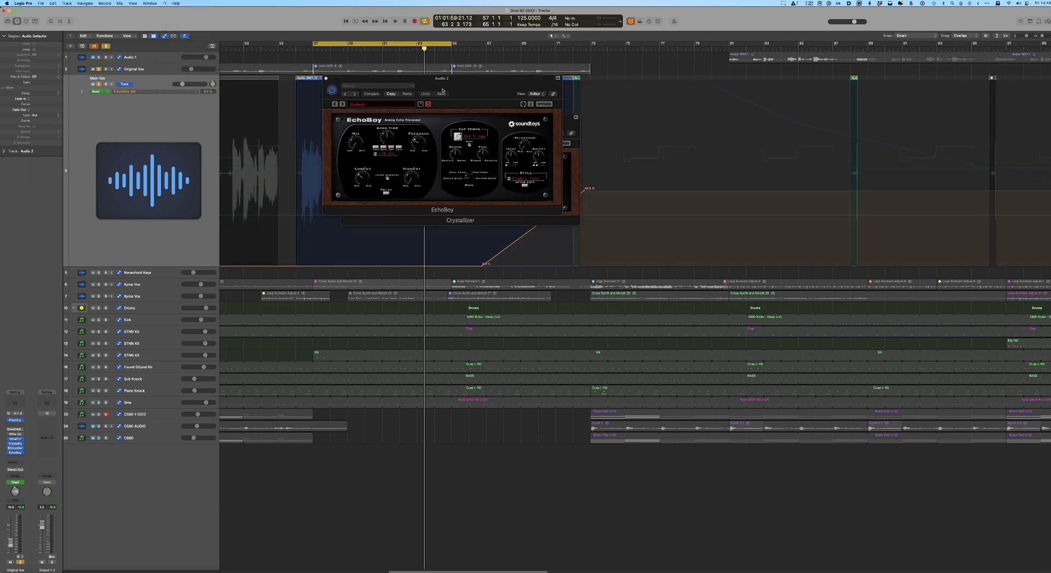
pyautogui.click(327, 80)
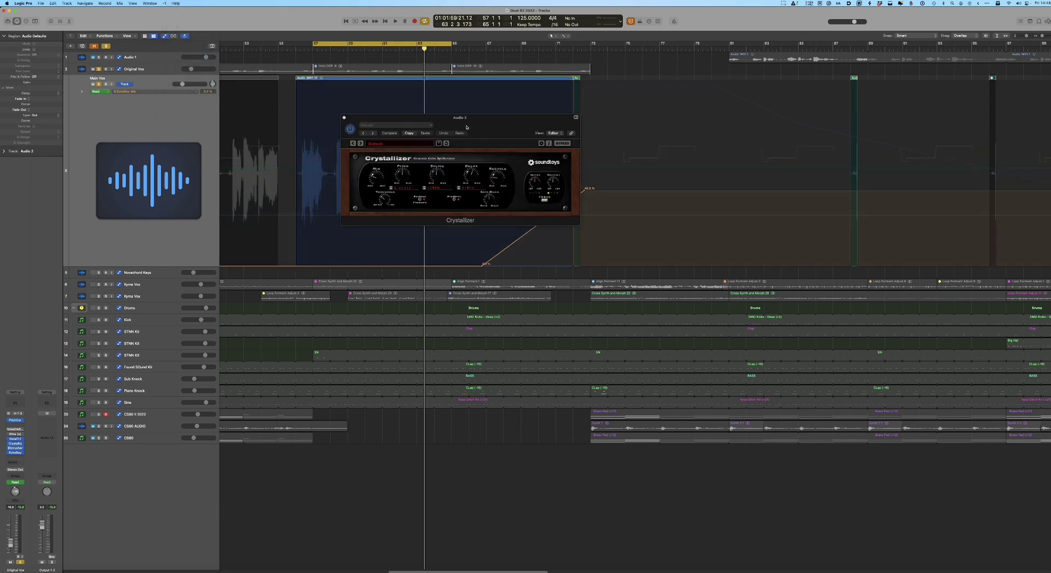
pyautogui.click(344, 118)
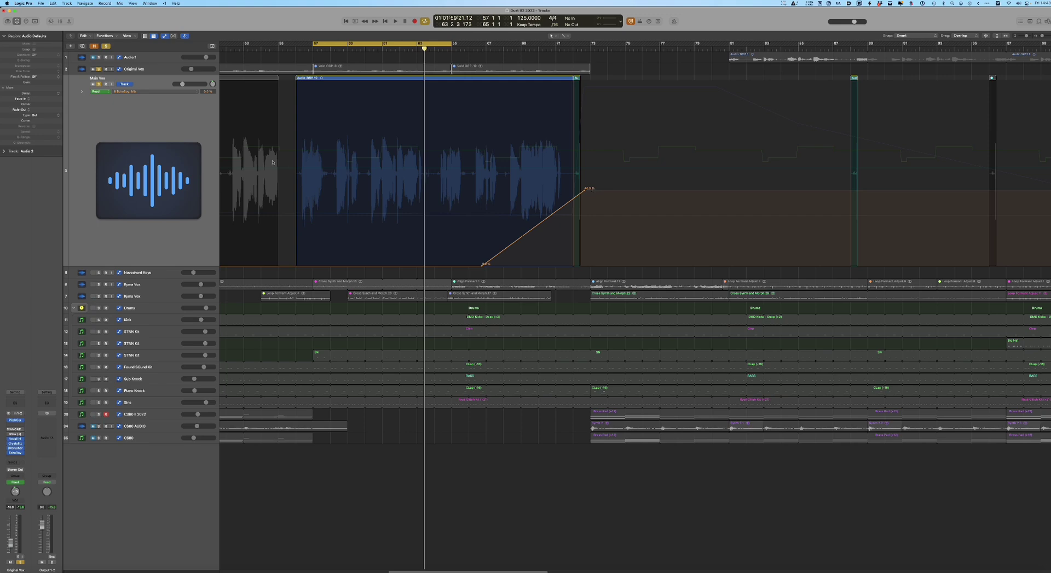
# Display the EchoBoy Feedback automation on Main Vox and audition it from about bar 68 to bar 74 with the cycle off
pyautogui.click(177, 92)
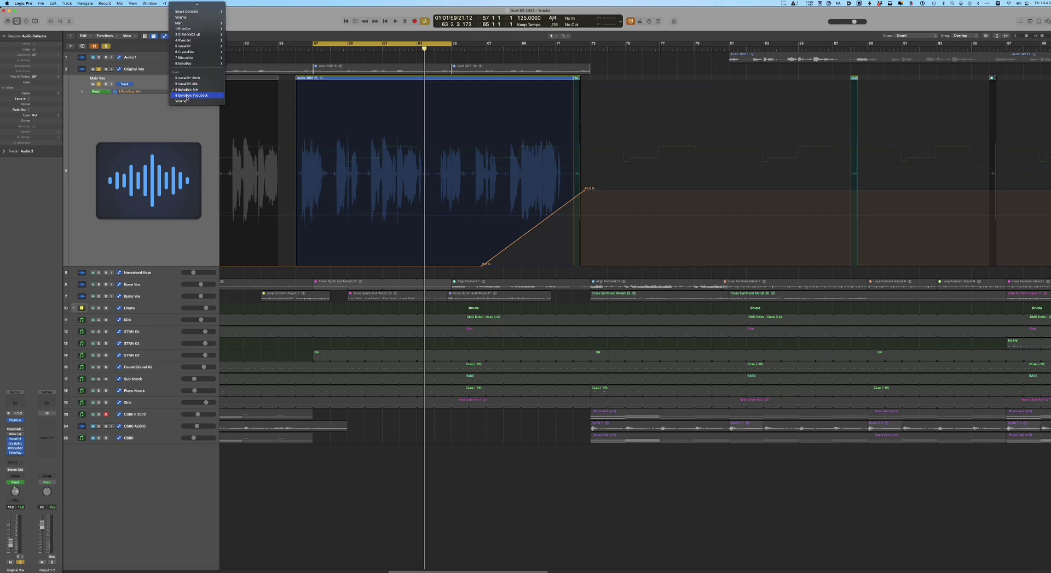
pyautogui.click(186, 95)
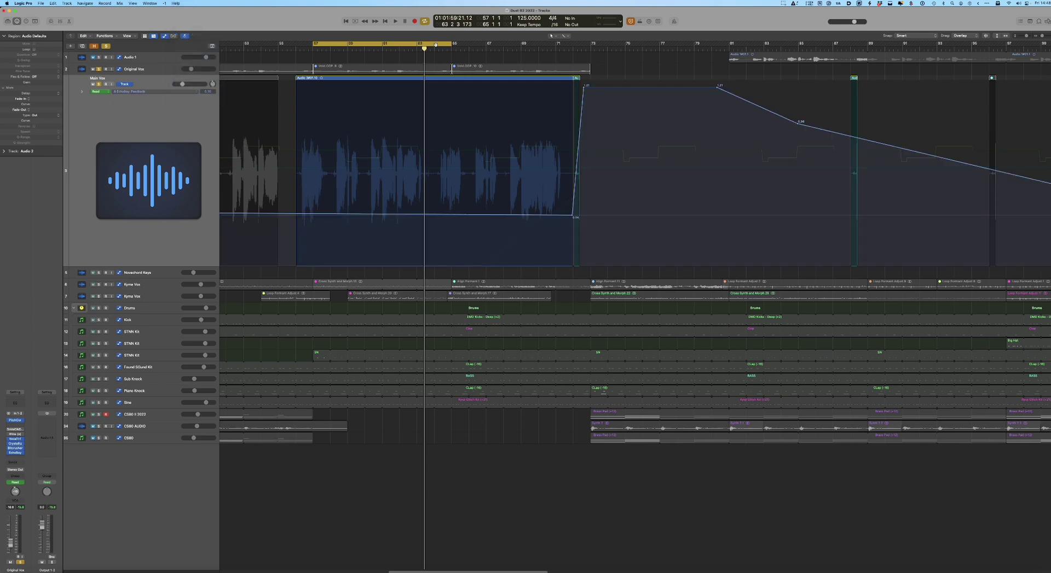
pyautogui.click(436, 45)
pyautogui.click(507, 48)
pyautogui.press('space')
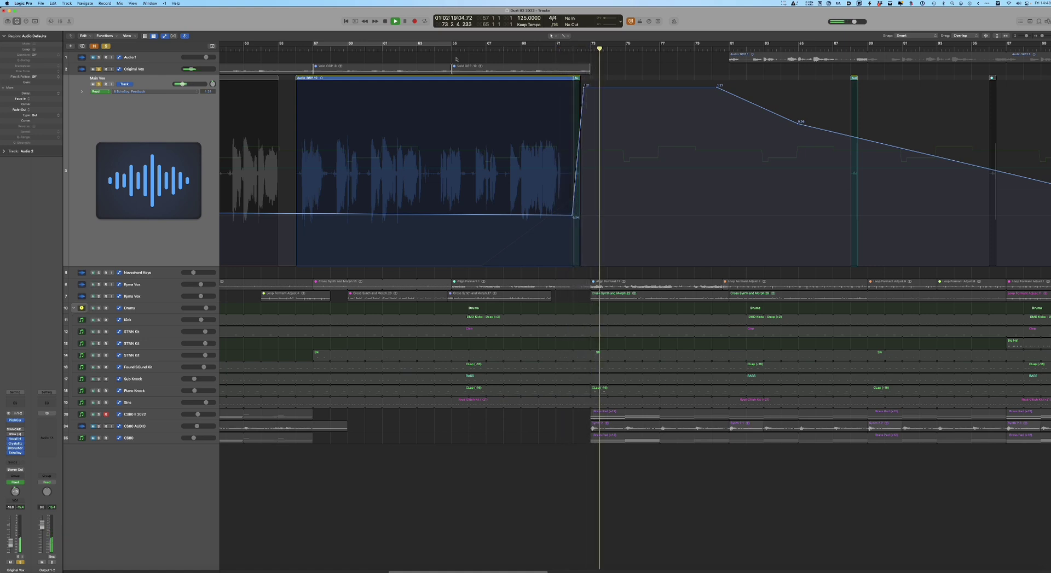
pyautogui.press('space')
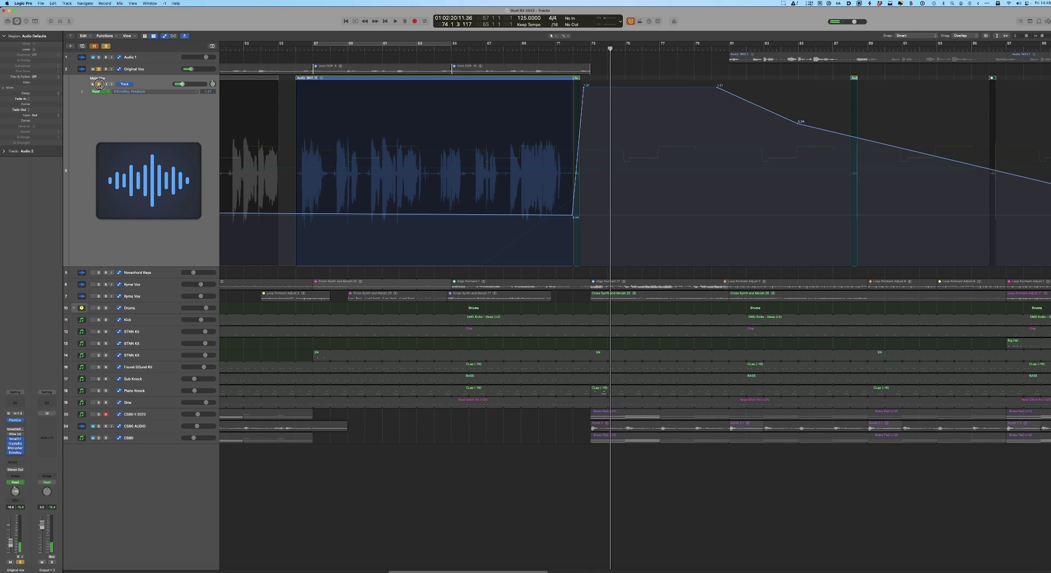
# Turn off the Main Vox solo and set the cycle range to bars 33–65 in a wider view of the arrangement
pyautogui.click(99, 84)
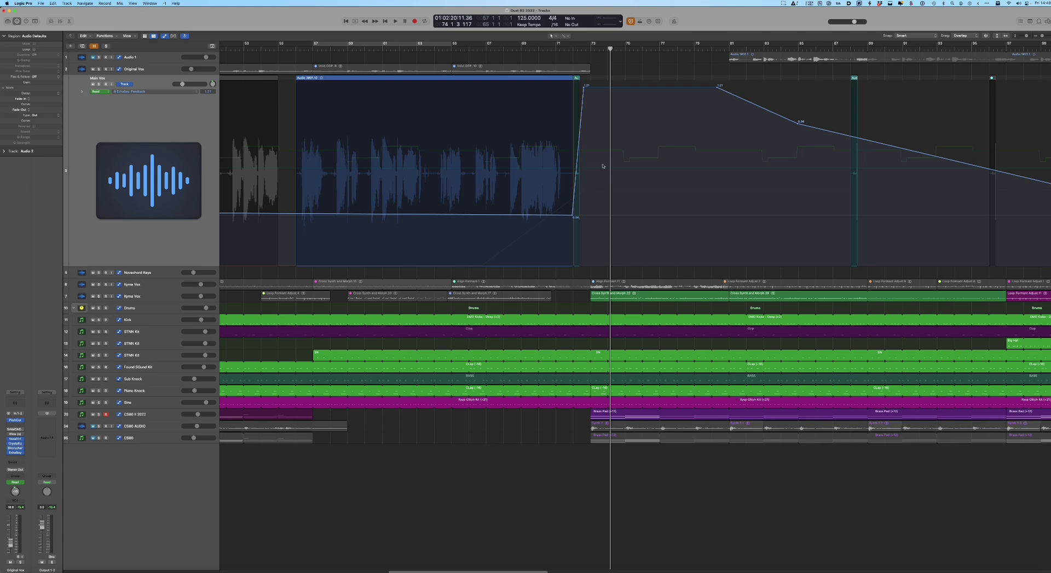
pyautogui.moveTo(1044, 36); pyautogui.dragTo(1039, 36)
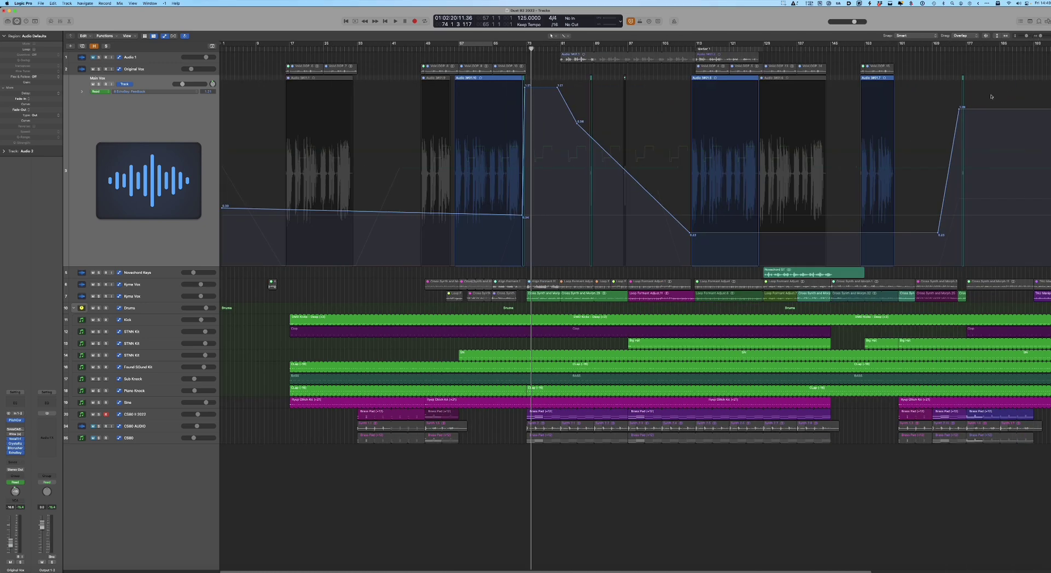
pyautogui.hscroll(5, 988, 97)
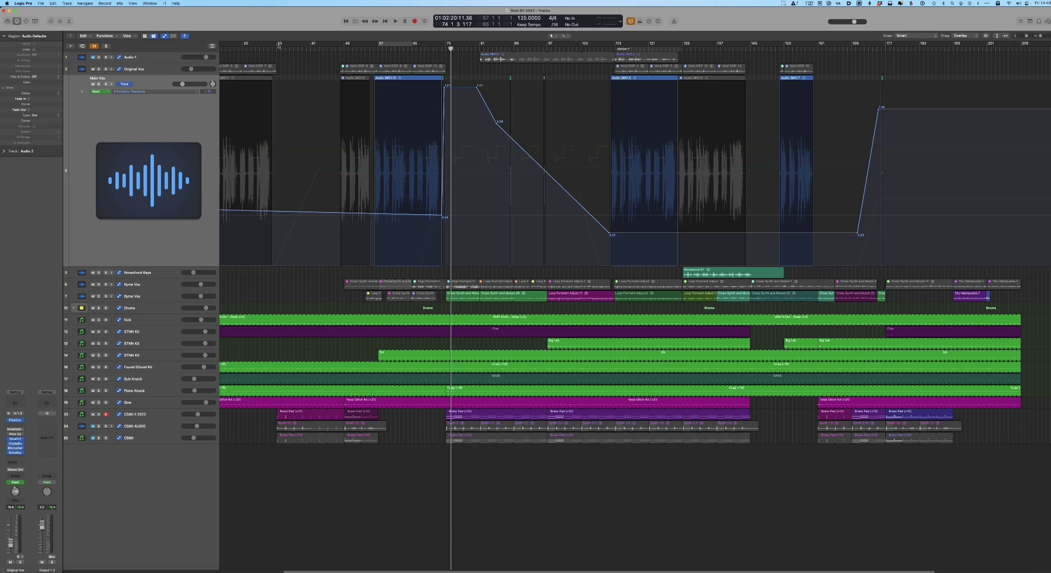
pyautogui.moveTo(277, 46); pyautogui.dragTo(412, 46)
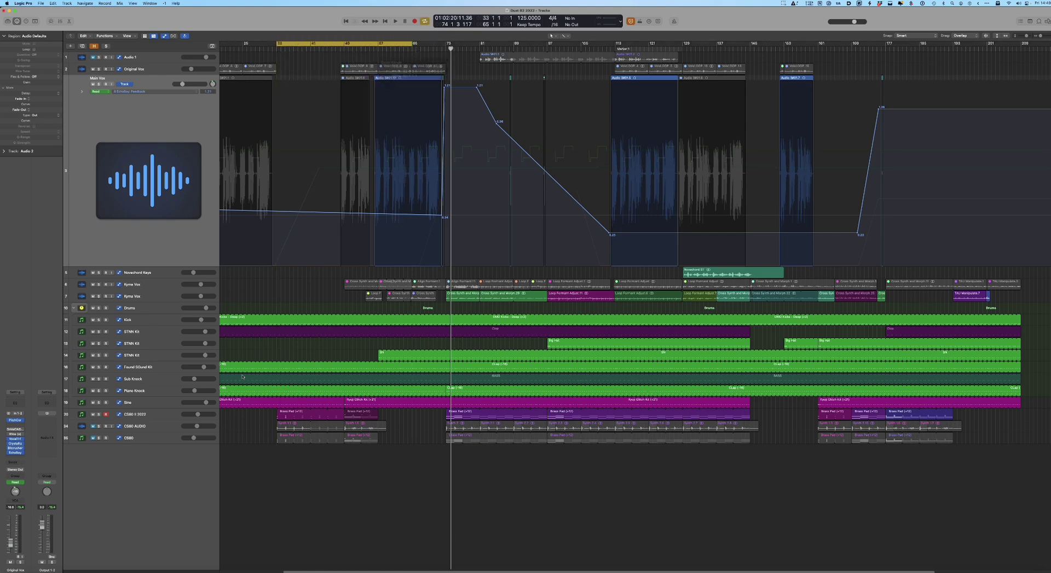
# Select the CS80 AUDIO track to view its bounced audio, followed by the CS80 instrument track with its automation
pyautogui.click(141, 414)
pyautogui.click(136, 427)
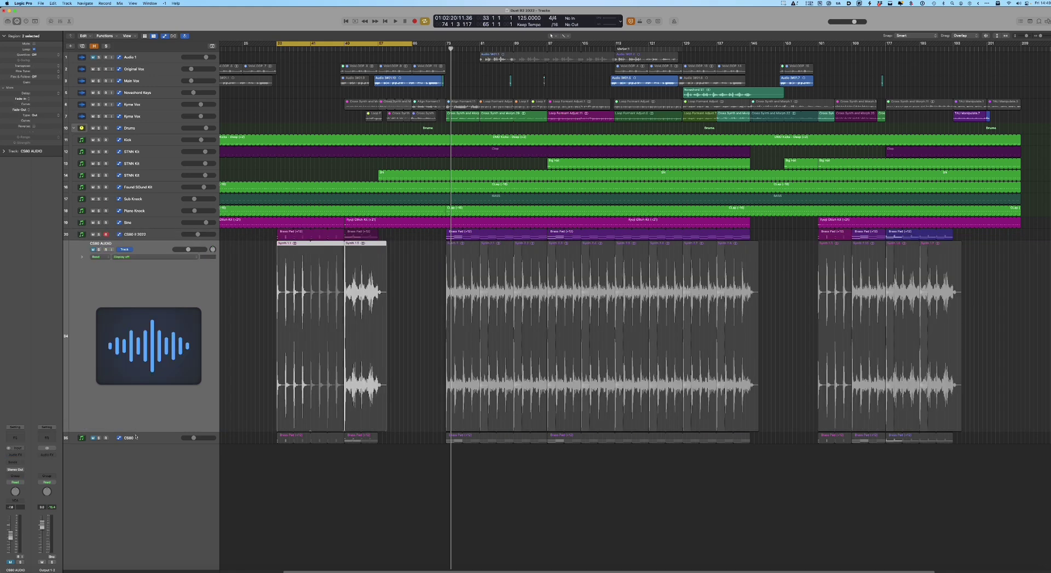
pyautogui.click(133, 432)
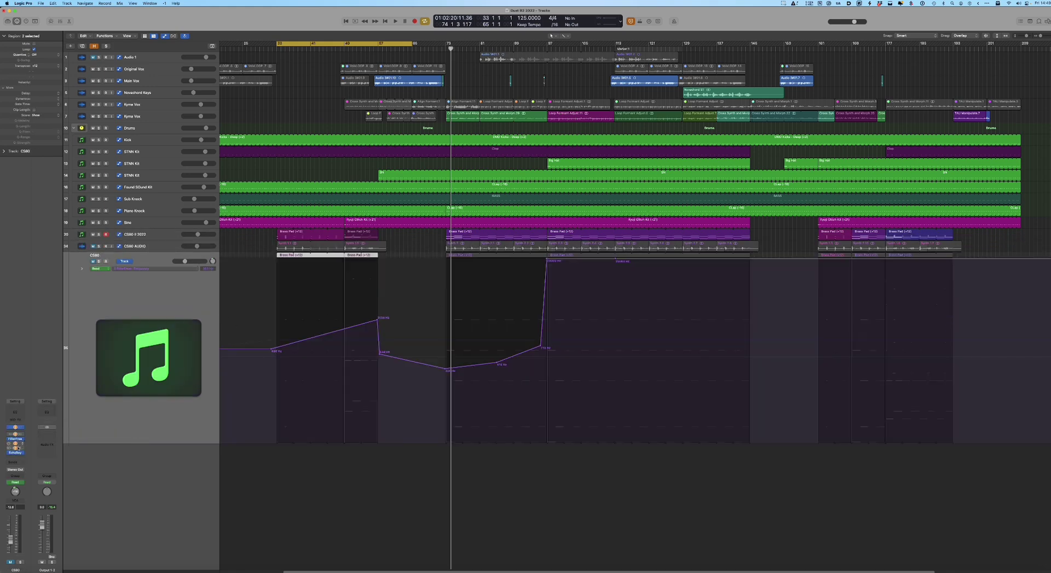
# Open EchoBoy on the CS80 track, inspect its main controls and expanded style-editing section, and close its window
pyautogui.click(15, 454)
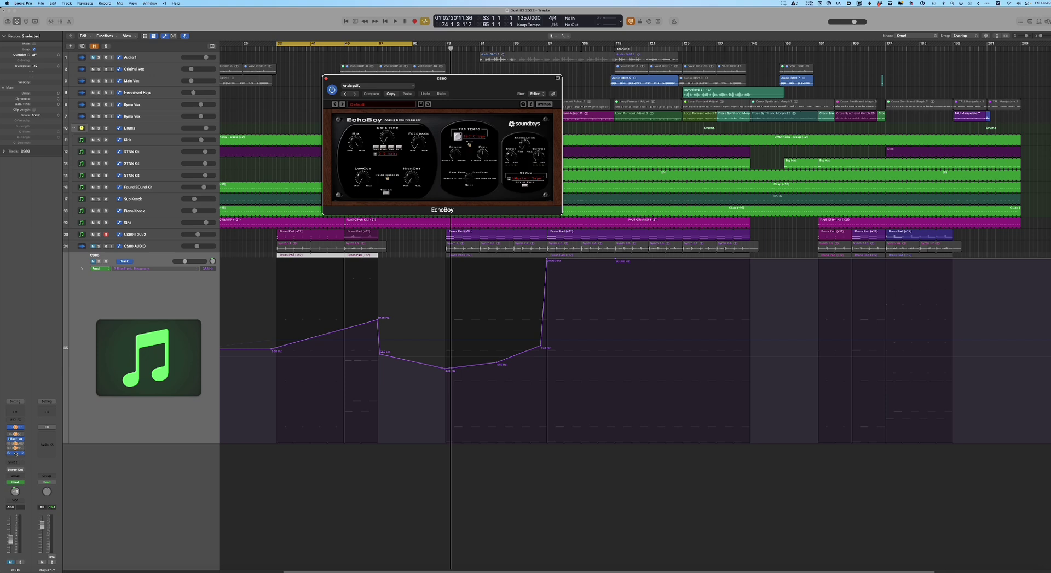
pyautogui.click(15, 453)
pyautogui.click(15, 453)
pyautogui.moveTo(476, 87); pyautogui.dragTo(464, 233)
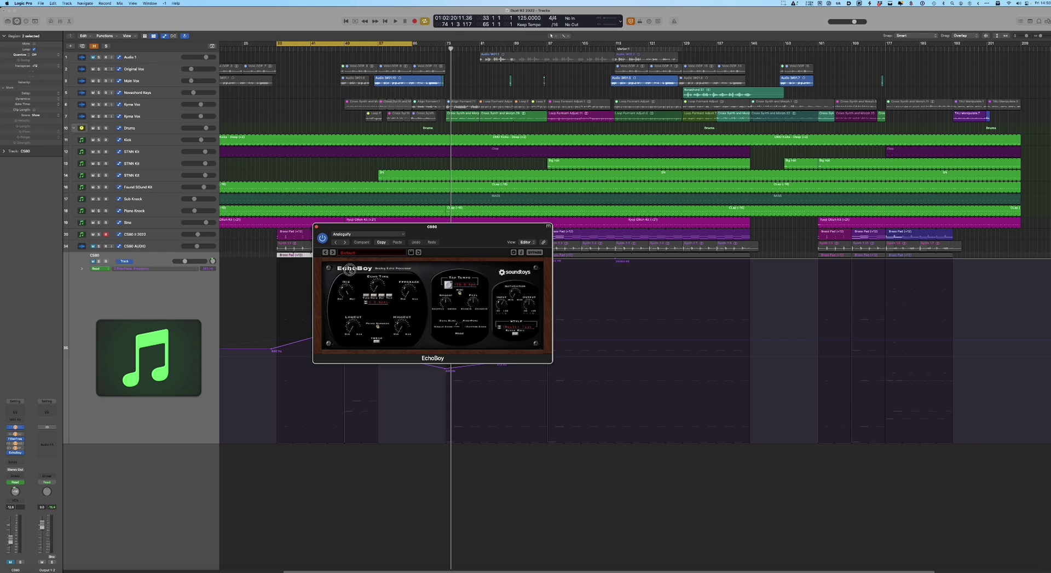
pyautogui.click(377, 295)
pyautogui.click(515, 333)
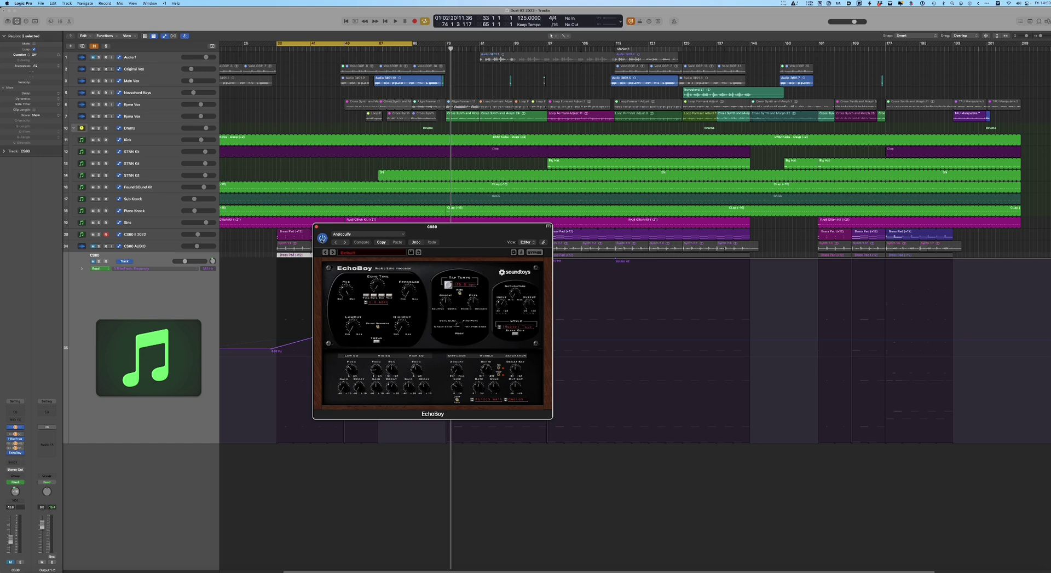
pyautogui.click(322, 239)
pyautogui.click(315, 229)
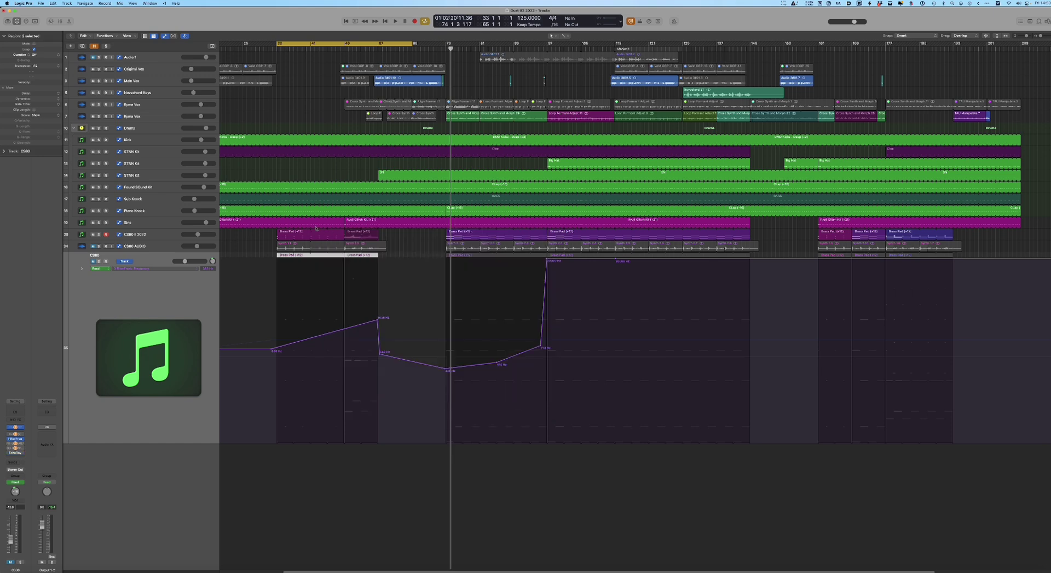
# Select the CS80 II 2022 track, open its CS-80 V3 instrument, and move the window clear of the track
pyautogui.moveTo(9, 453)
pyautogui.moveTo(11, 427)
pyautogui.click(146, 235)
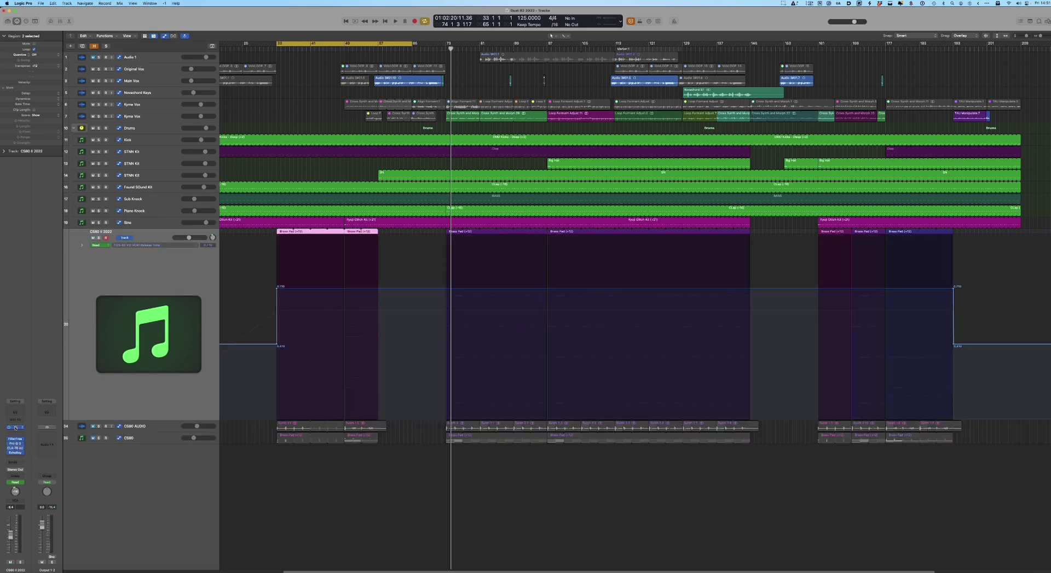
pyautogui.click(15, 428)
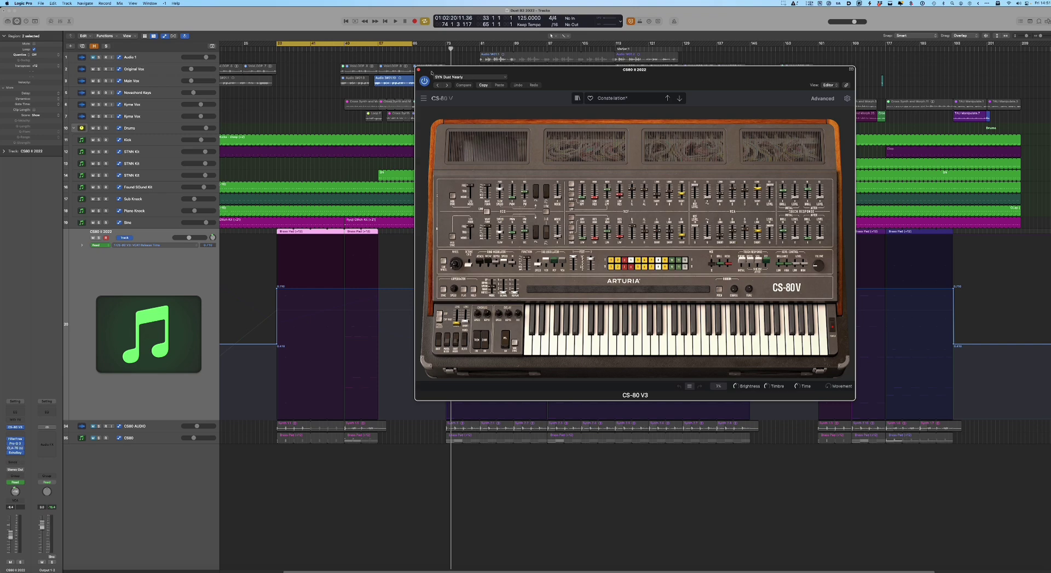
pyautogui.moveTo(432, 74); pyautogui.dragTo(553, 56)
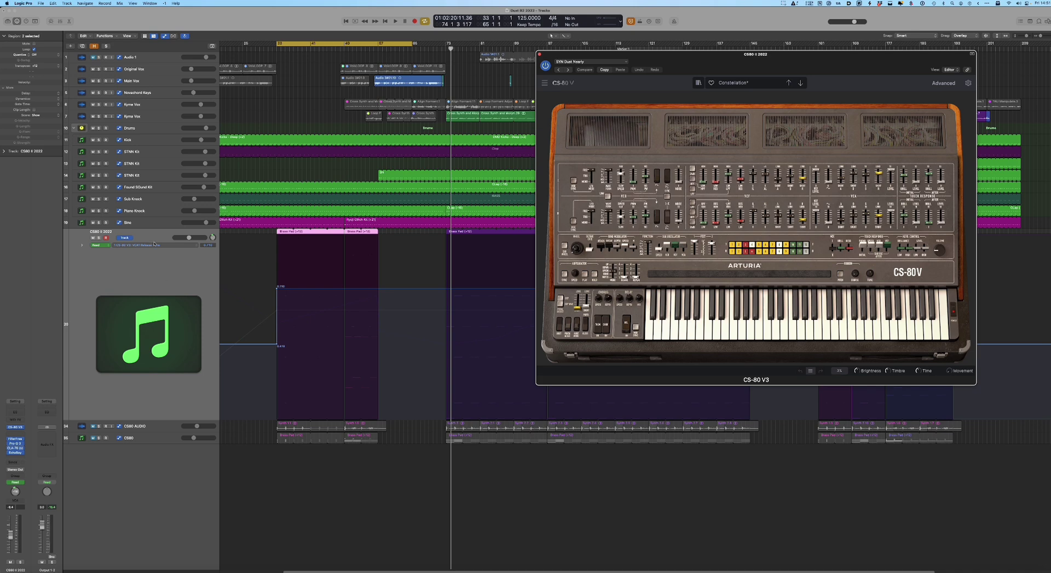
# Display the CS-80 V3 release time automation lanes on CS80 II 2022, followed by the FilterFreak Frequency automation
pyautogui.click(154, 245)
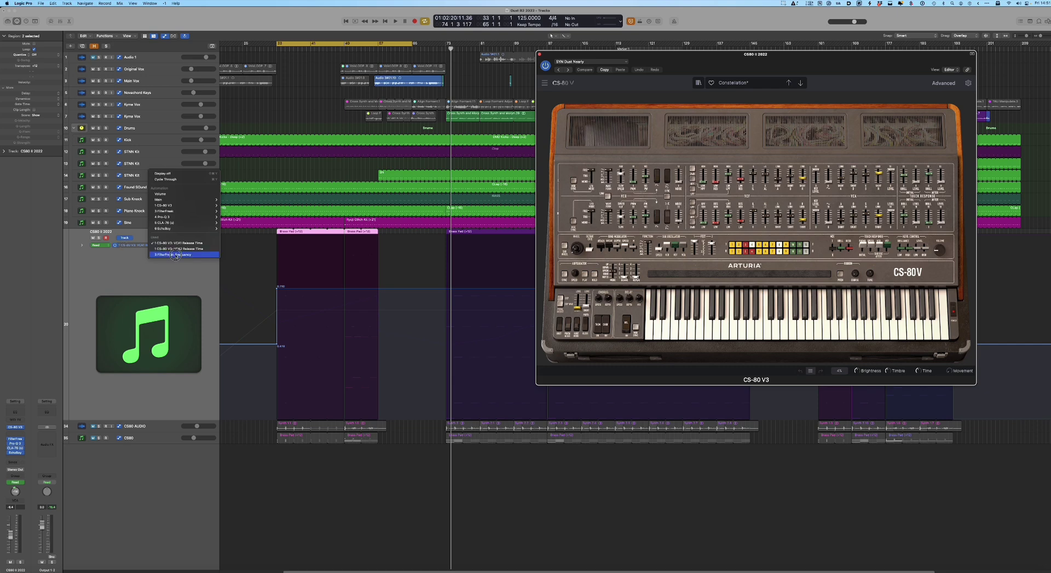
pyautogui.click(171, 248)
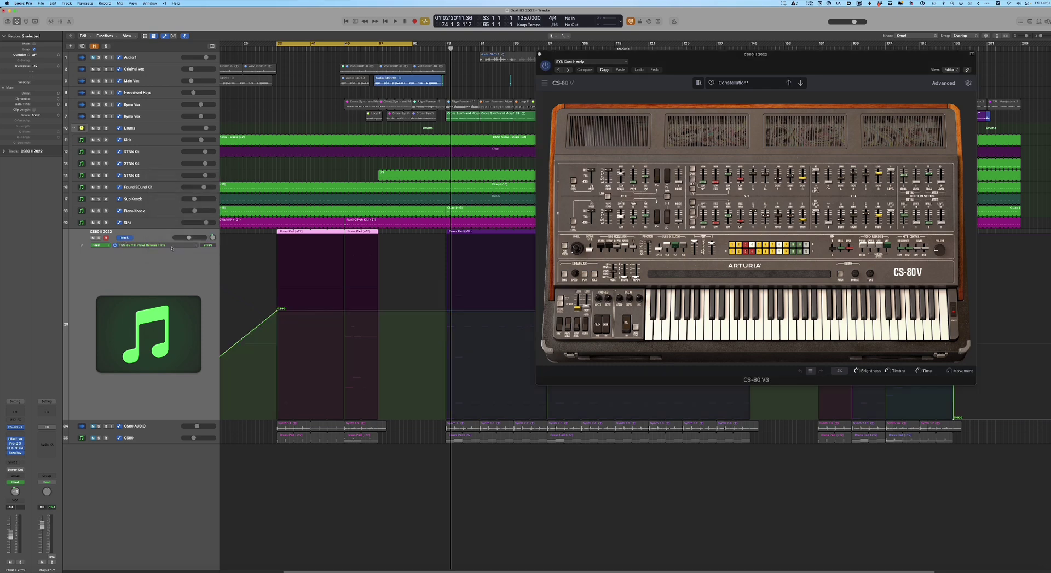
pyautogui.click(172, 247)
pyautogui.click(172, 243)
pyautogui.click(173, 245)
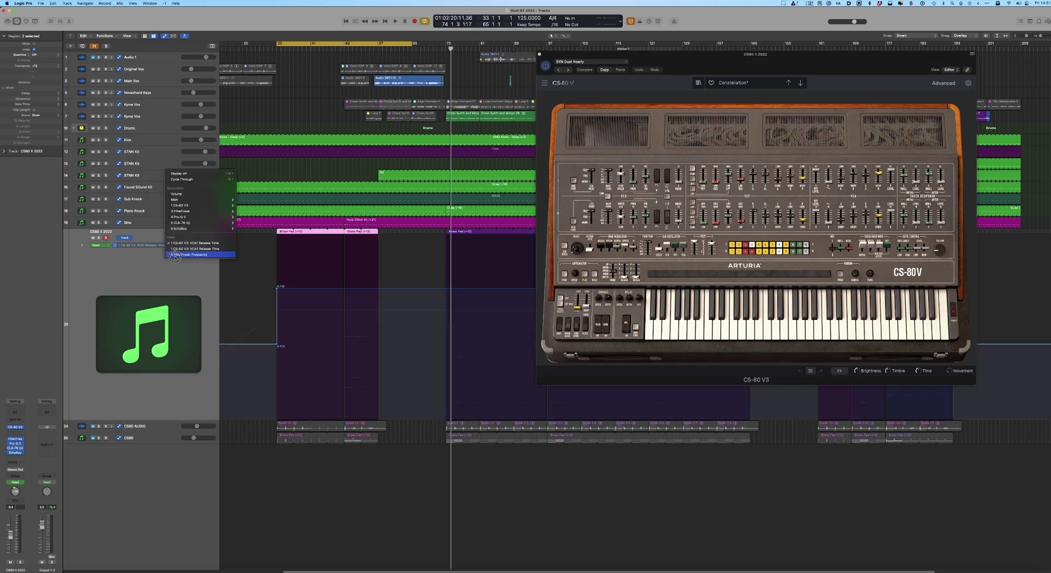
pyautogui.click(175, 255)
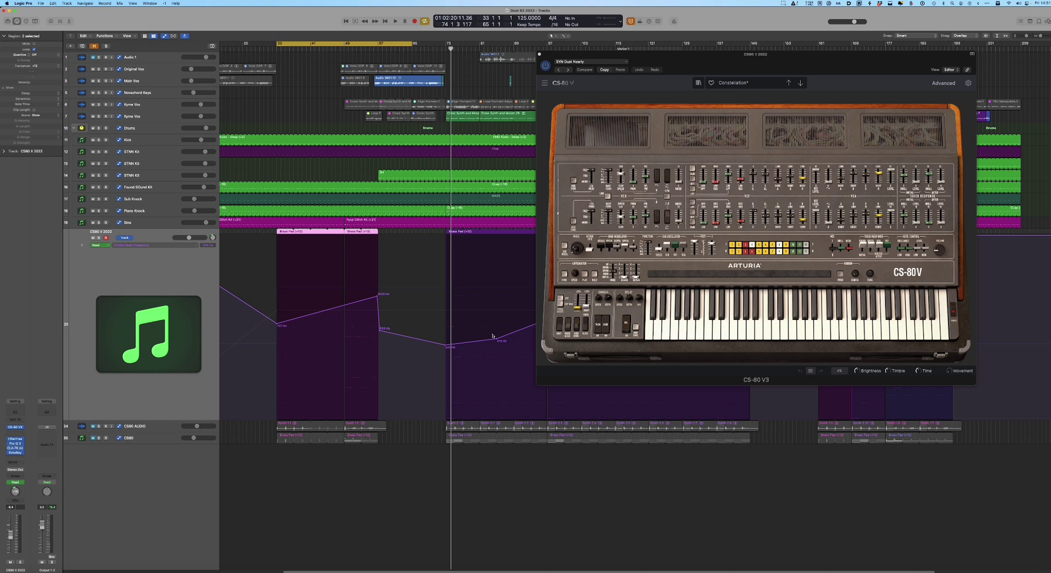
# Audition CS80 II 2022 soloed and in the mix over the bars 33–65 cycle, showing VCA1 Release Time automation, and close the CS-80 V3 window
pyautogui.press('space')
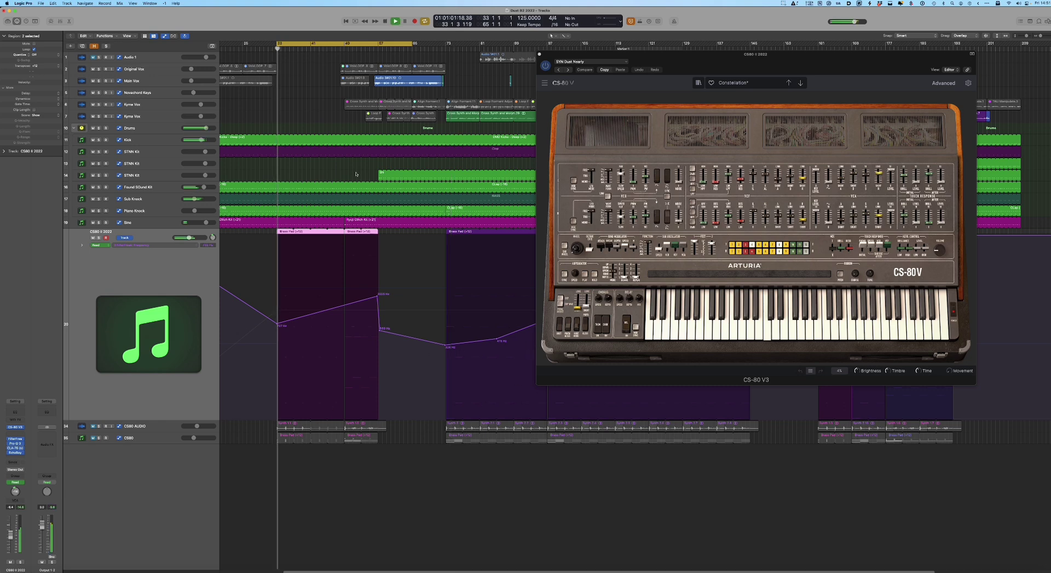
pyautogui.click(99, 238)
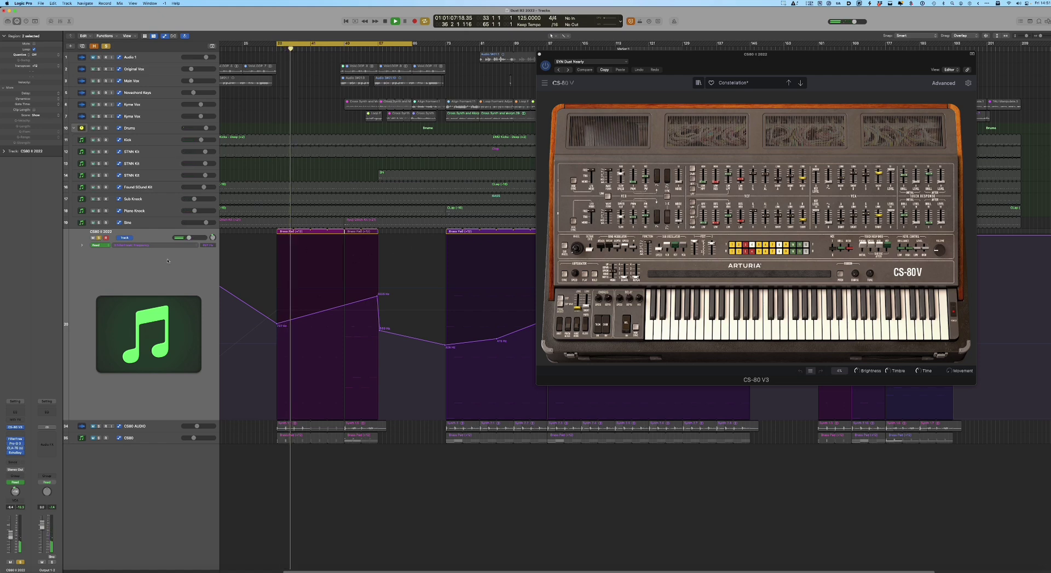
pyautogui.click(145, 244)
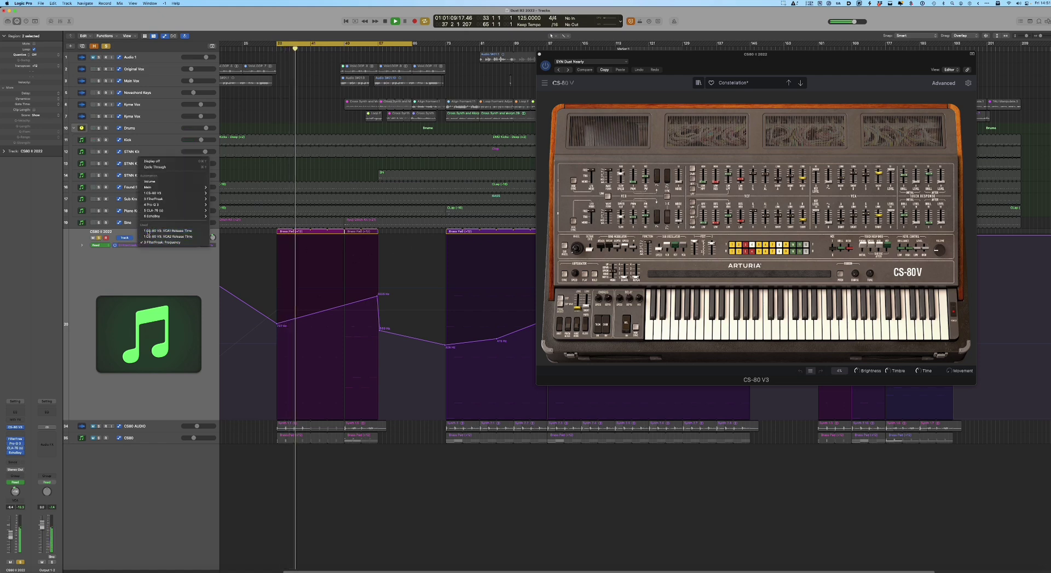
pyautogui.click(146, 231)
pyautogui.click(99, 238)
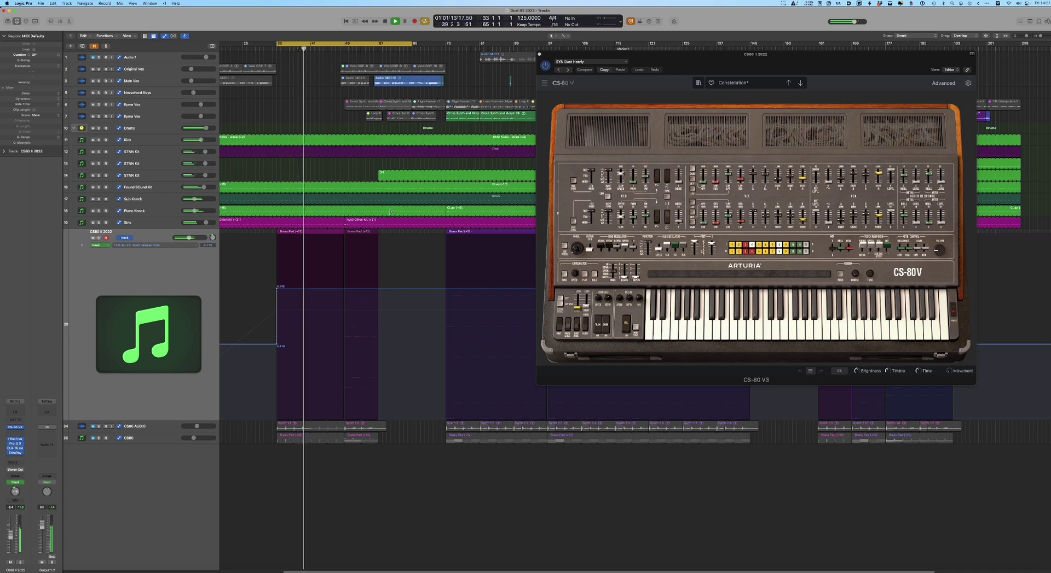
pyautogui.click(538, 55)
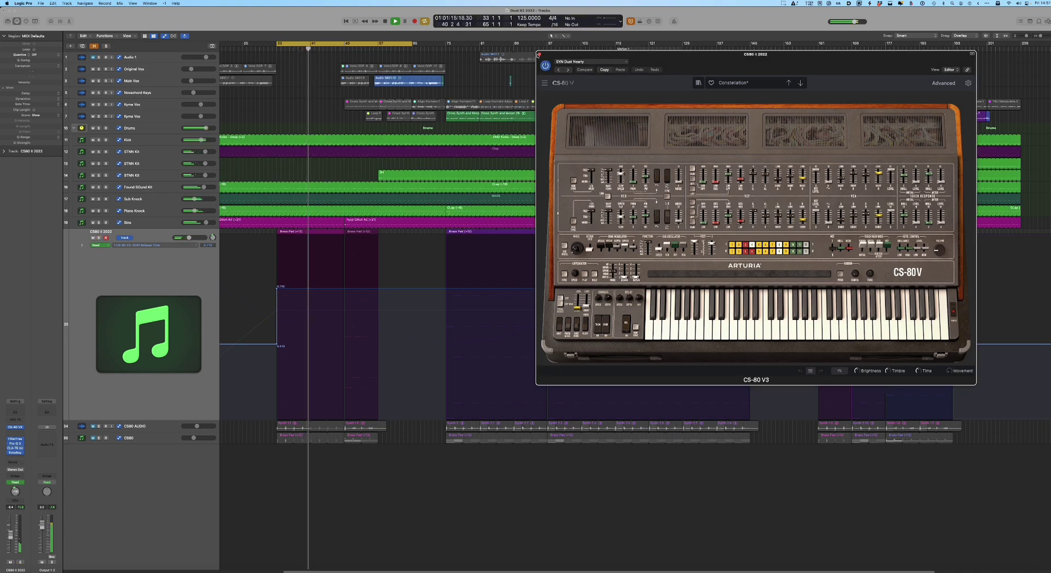
# Stop playback, close the CS-80 V3 window, and examine the first Brass Pad region of CS80 II 2022 in the Piano Roll
pyautogui.press('space')
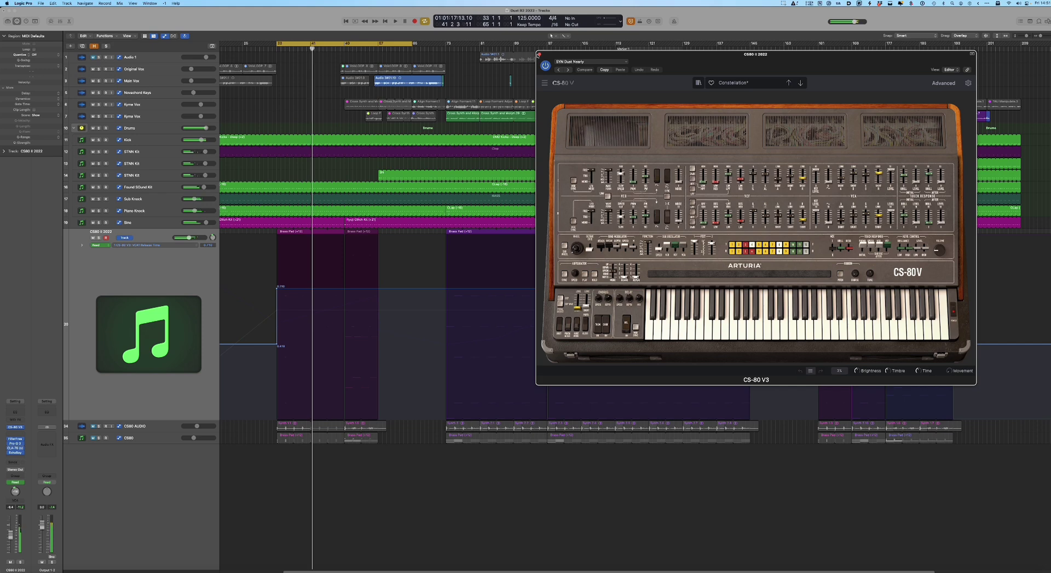
pyautogui.click(537, 55)
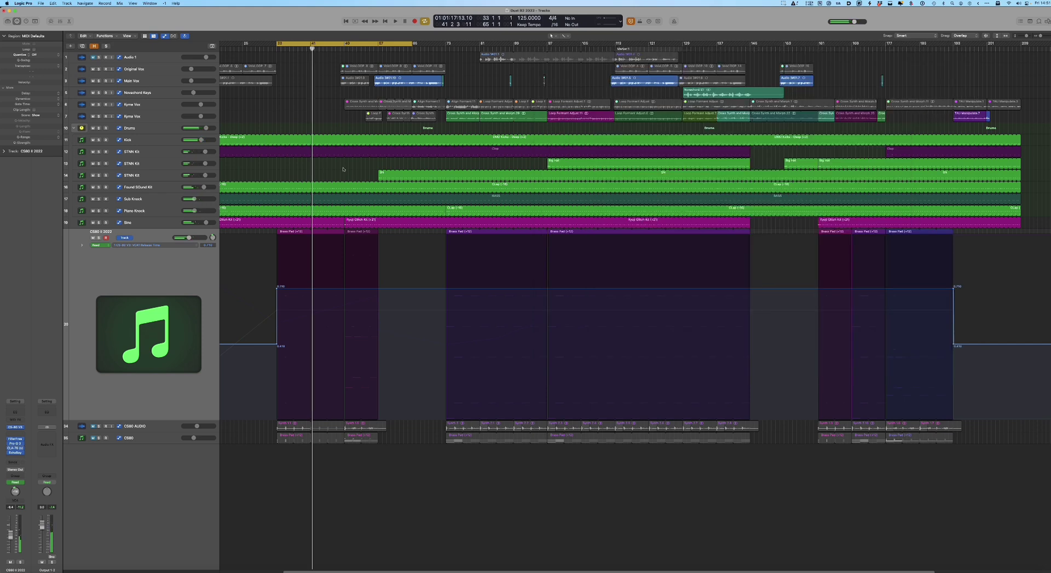
pyautogui.doubleClick(282, 234)
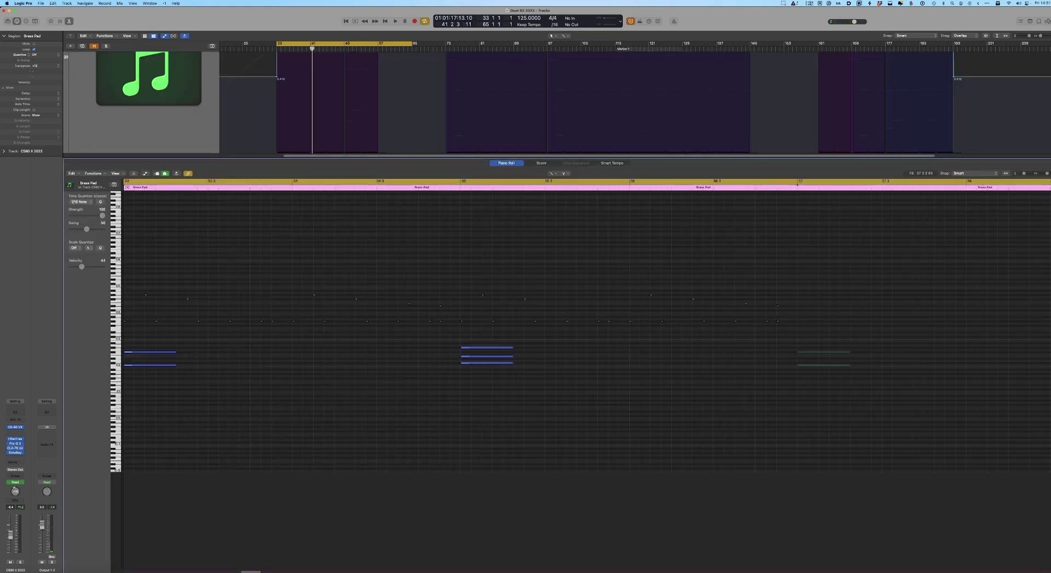
pyautogui.press('z')
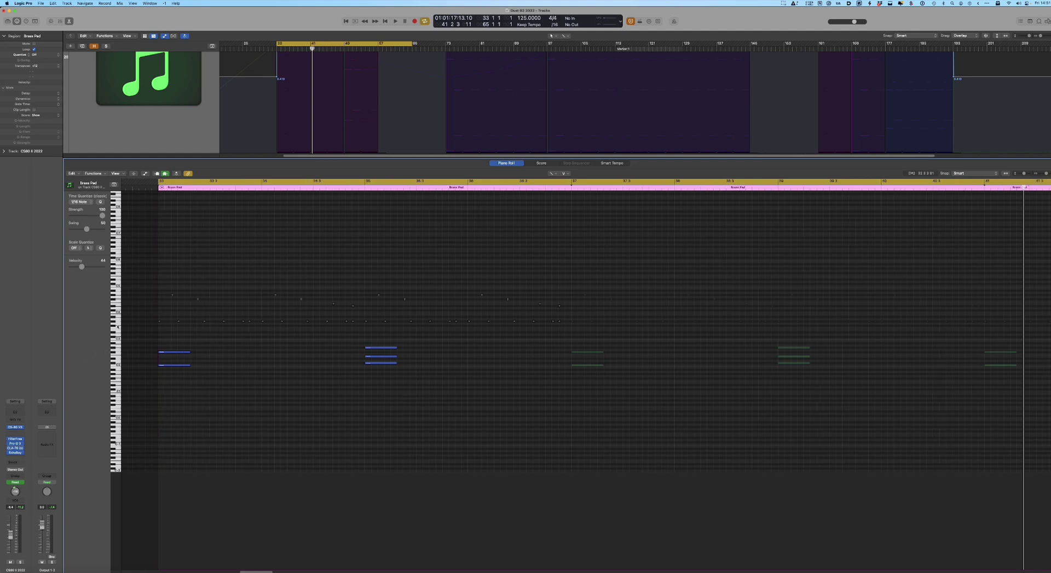
pyautogui.click(118, 325)
pyautogui.scroll(5, 382, 93)
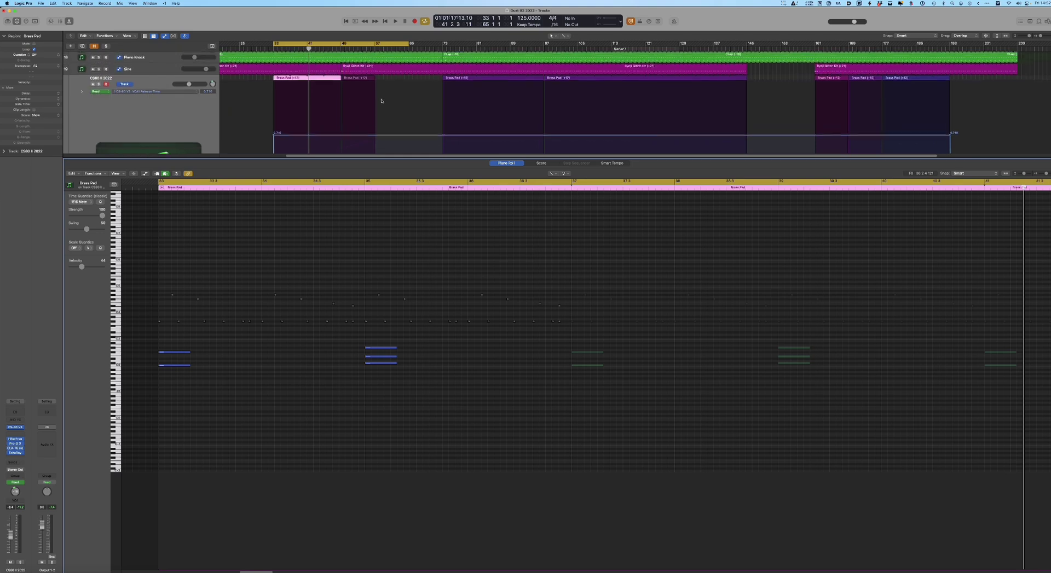
# Display the second Brass Pad region's notes, play it from bar 44 with cycling off, and close the Piano Roll
pyautogui.click(353, 87)
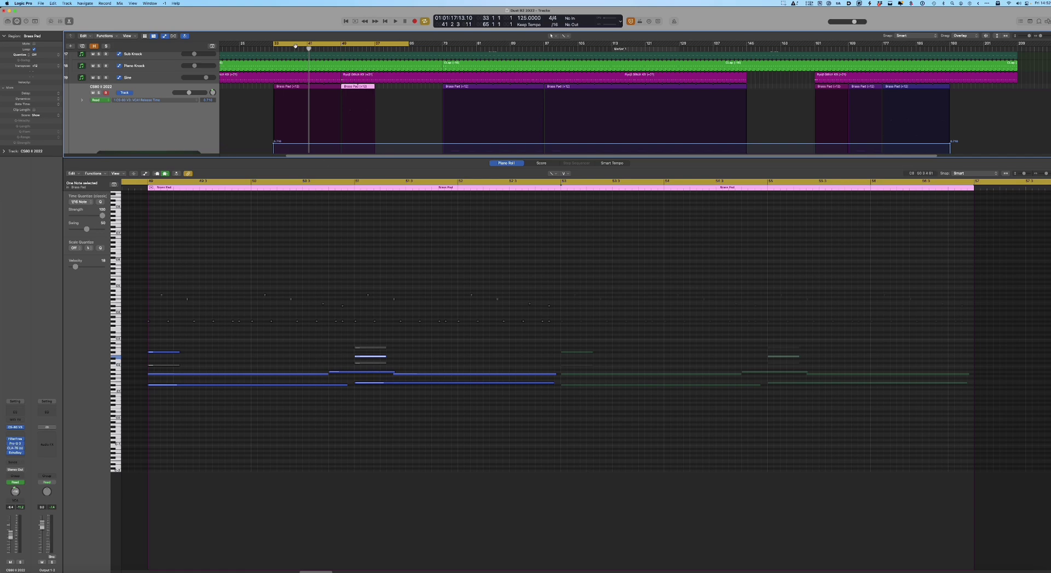
pyautogui.click(321, 46)
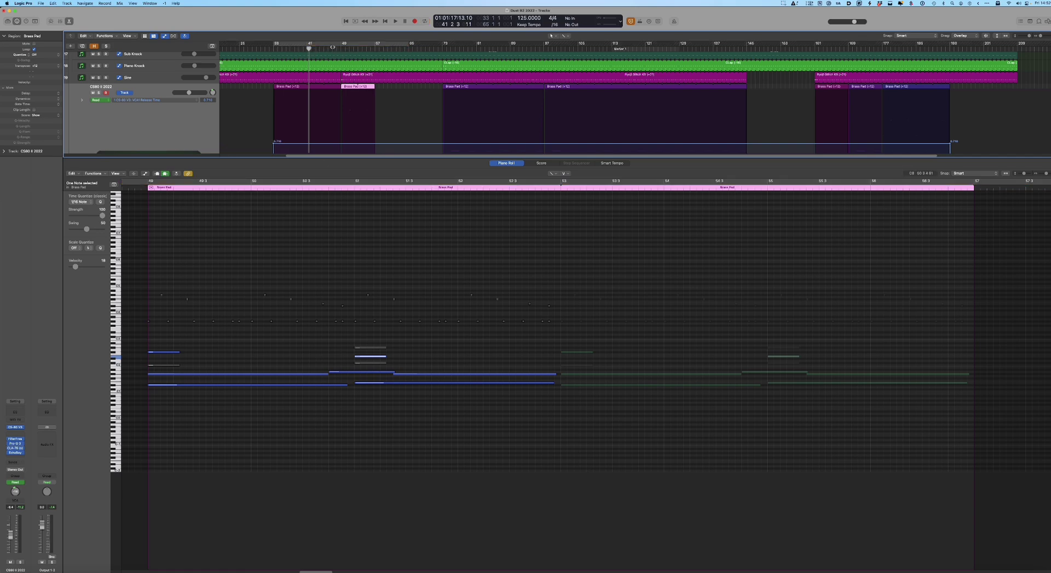
pyautogui.click(326, 48)
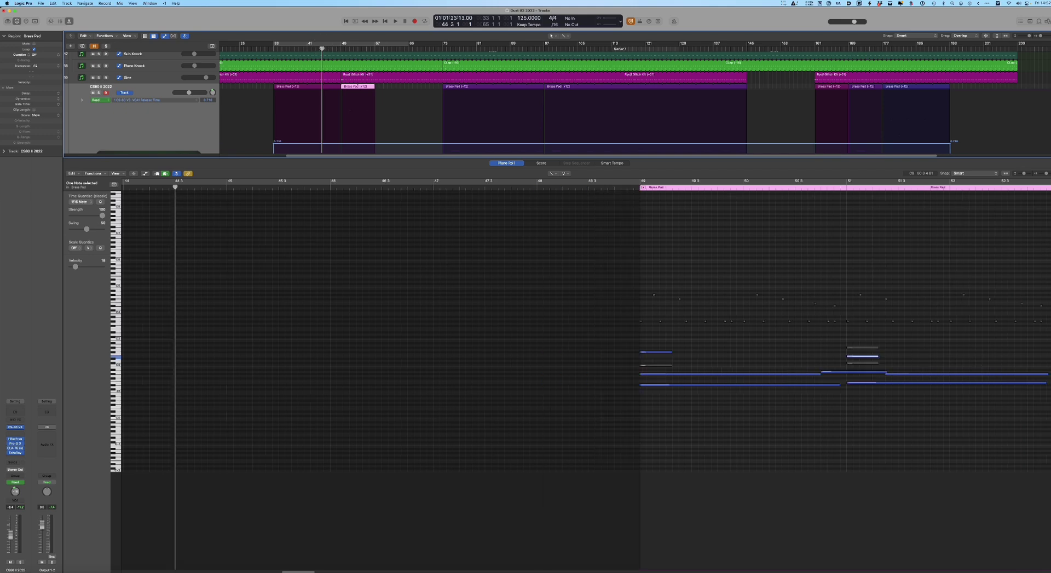
pyautogui.press('space')
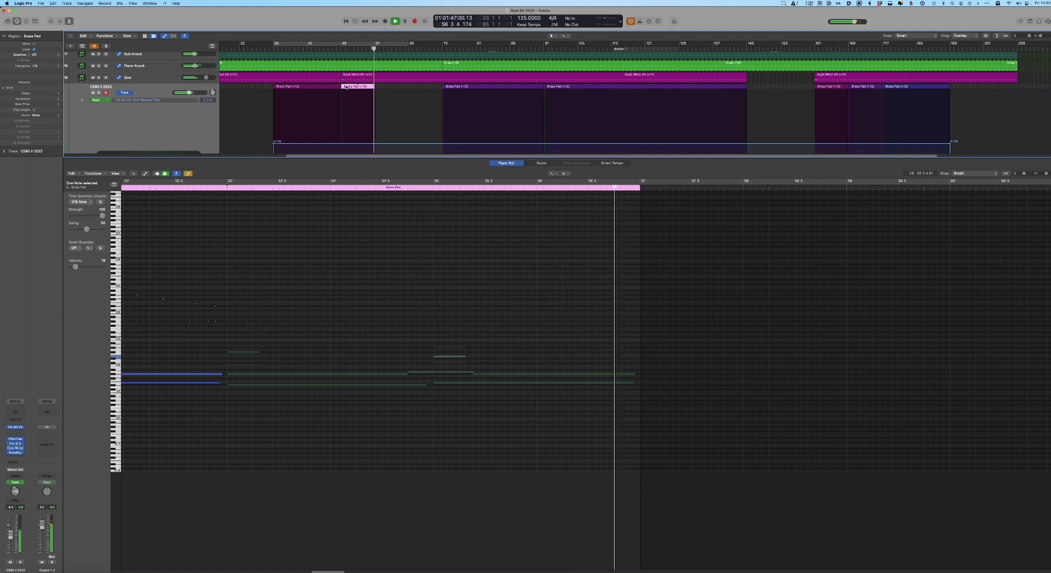
pyautogui.press('space')
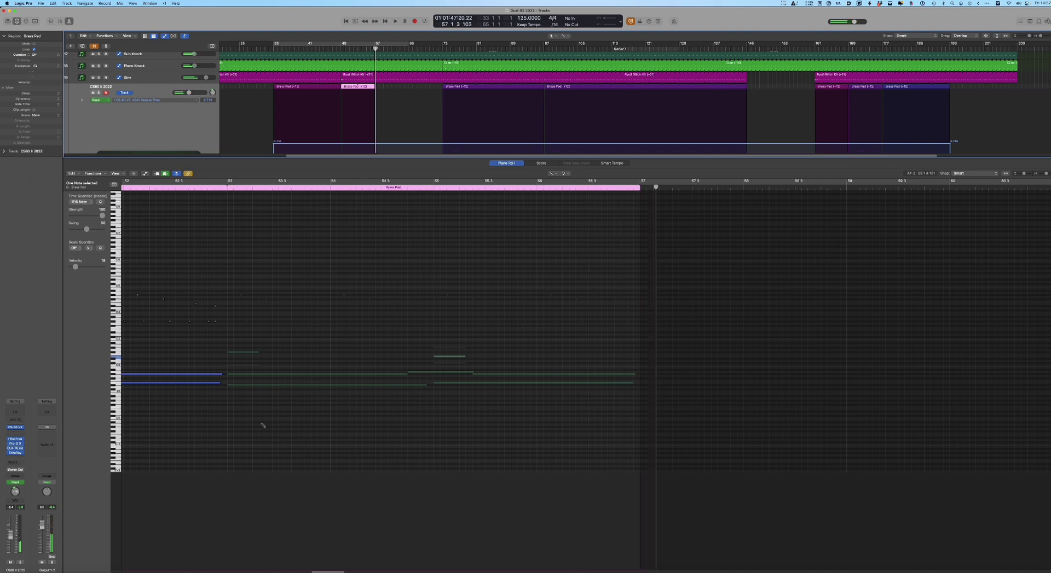
pyautogui.press('e')
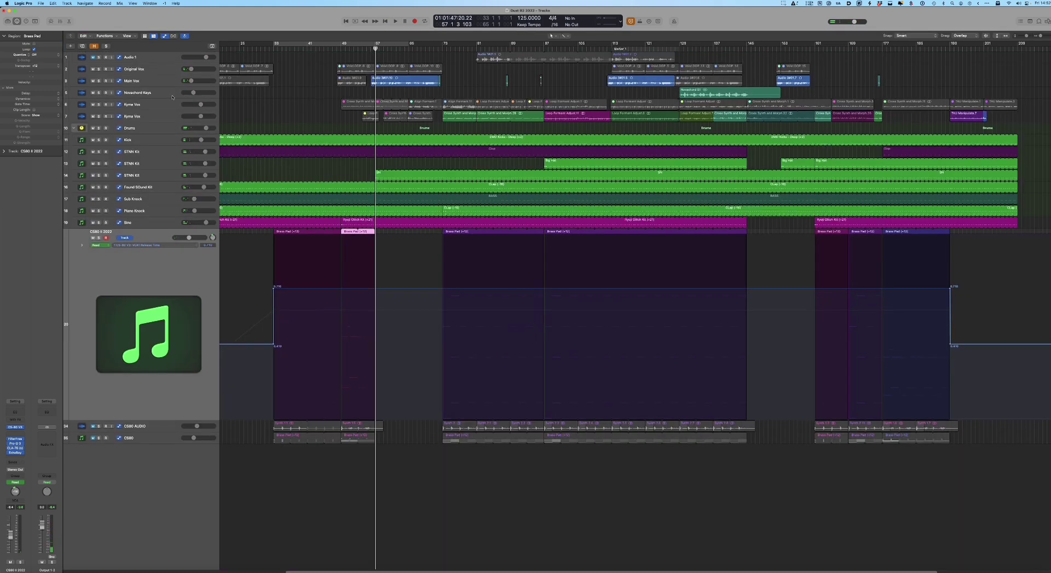
# Select the Main Vox track and inspect its DIAMOND3 and RVox plug-ins, closing each window after viewing
pyautogui.click(150, 84)
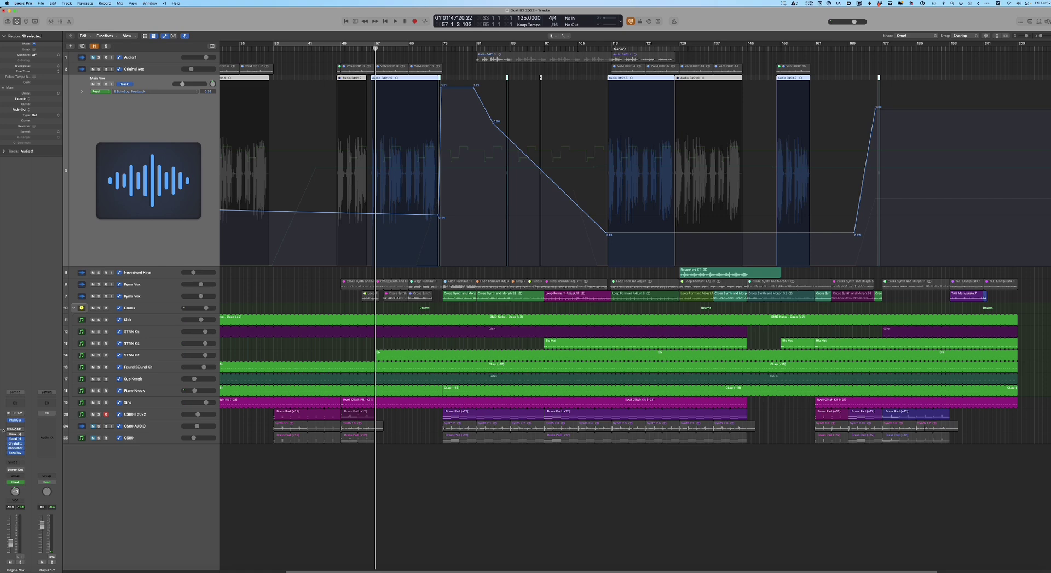
pyautogui.moveTo(15, 431)
pyautogui.click(15, 431)
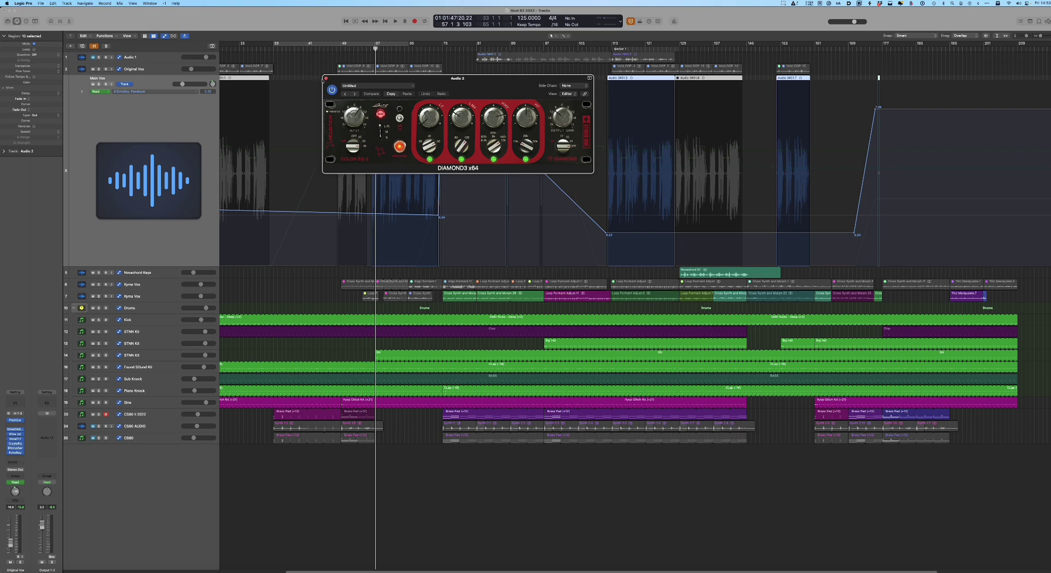
pyautogui.click(326, 80)
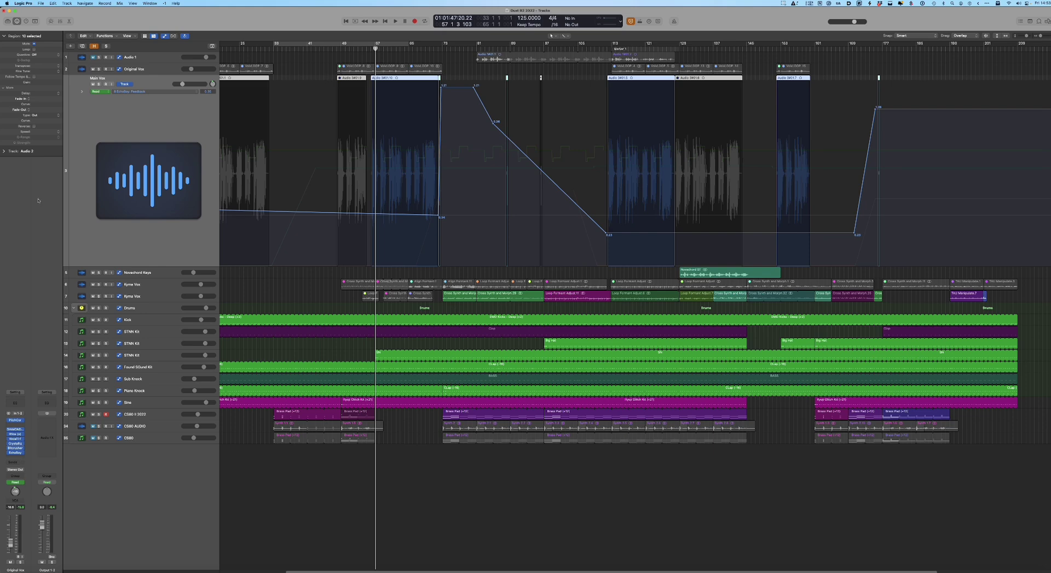
pyautogui.click(15, 435)
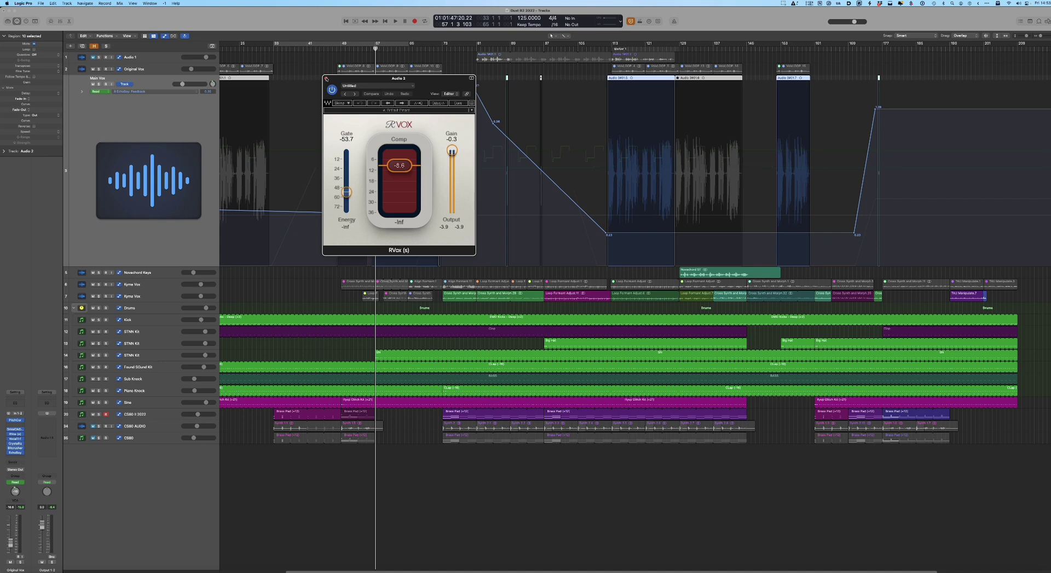
pyautogui.click(326, 79)
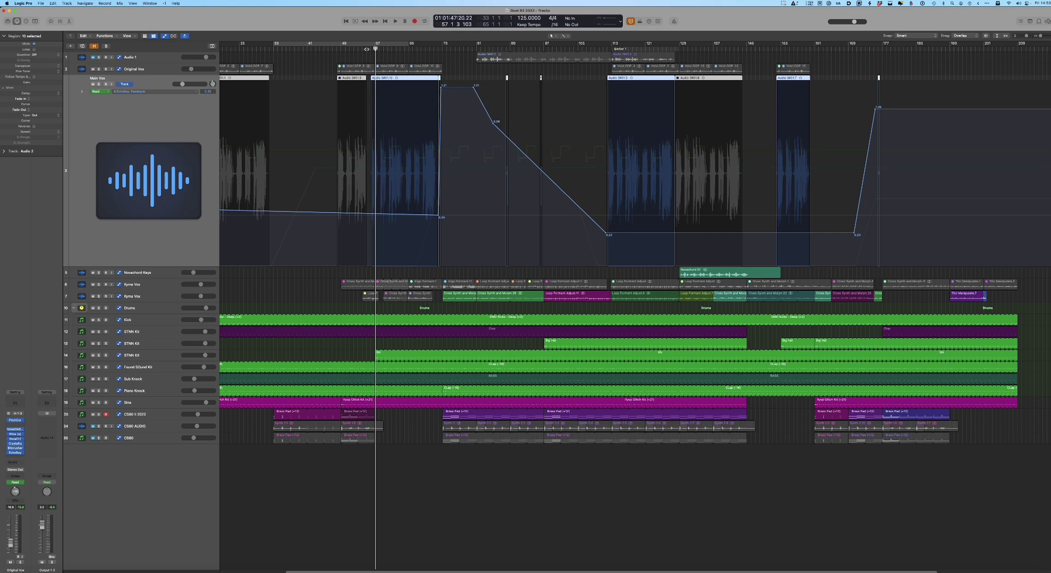
# Compare the notes of the Brass Pad regions at bars 73 and 49 in the Piano Roll, ending on bar 73
pyautogui.doubleClick(443, 418)
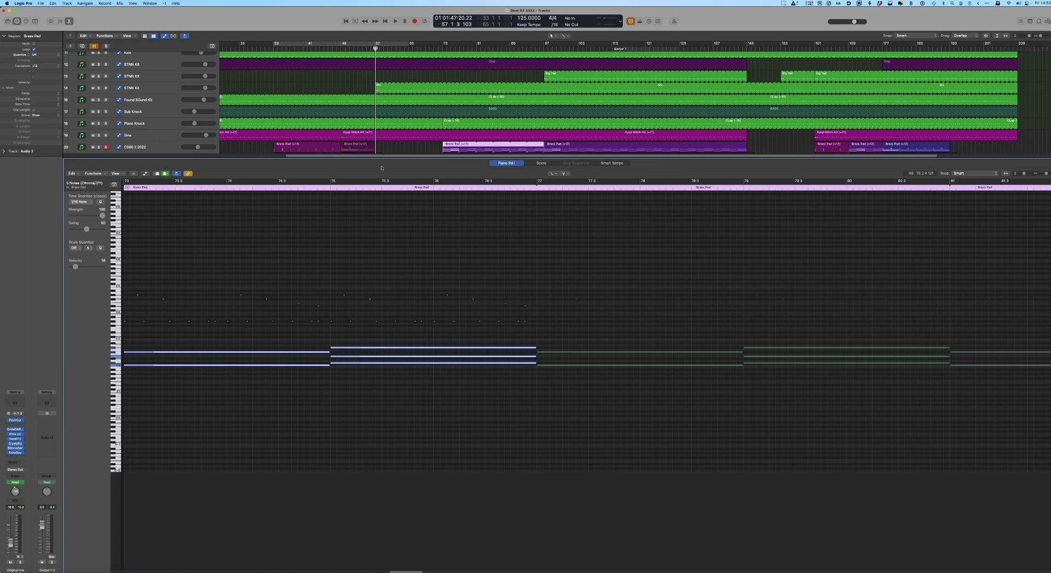
pyautogui.click(345, 148)
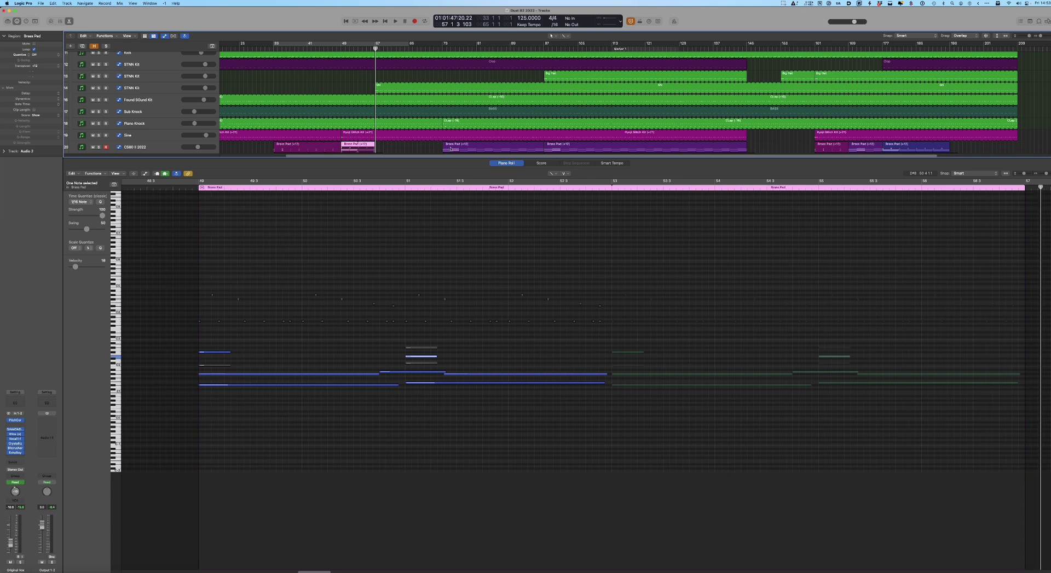
pyautogui.click(450, 148)
pyautogui.hscroll(-3, 471, 104)
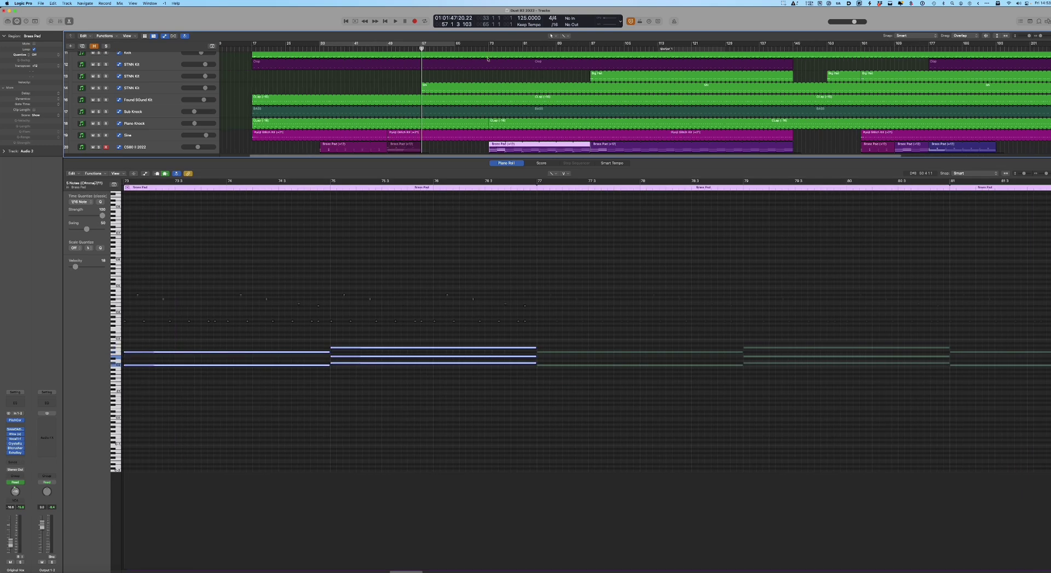
# Play the Brass Pad region from bar 73, first in the mix and then with CS80 II 2022 soloed
pyautogui.hotkey('shift', 'Return')
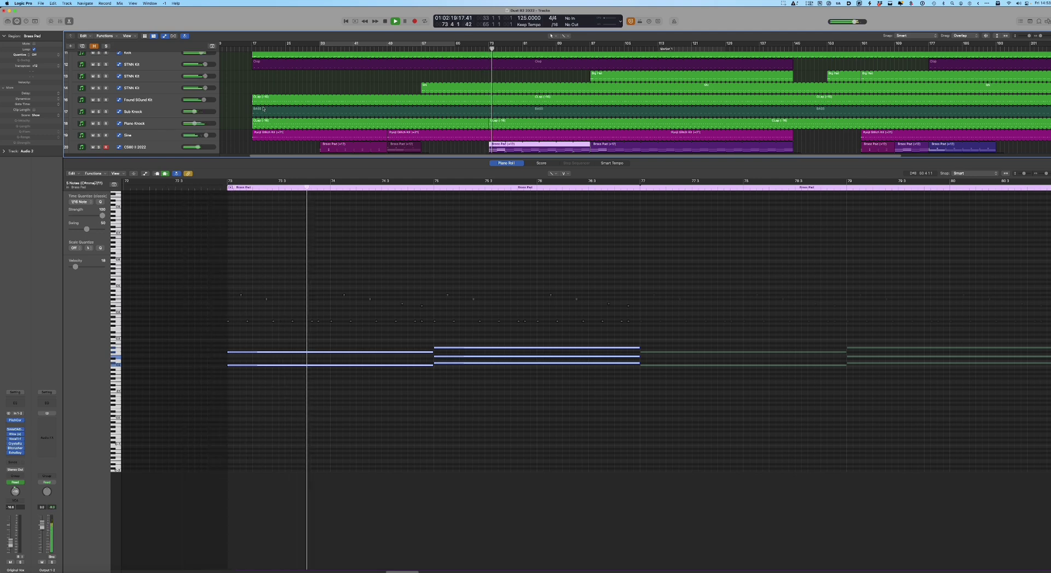
pyautogui.scroll(-1, 112, 143)
pyautogui.click(100, 143)
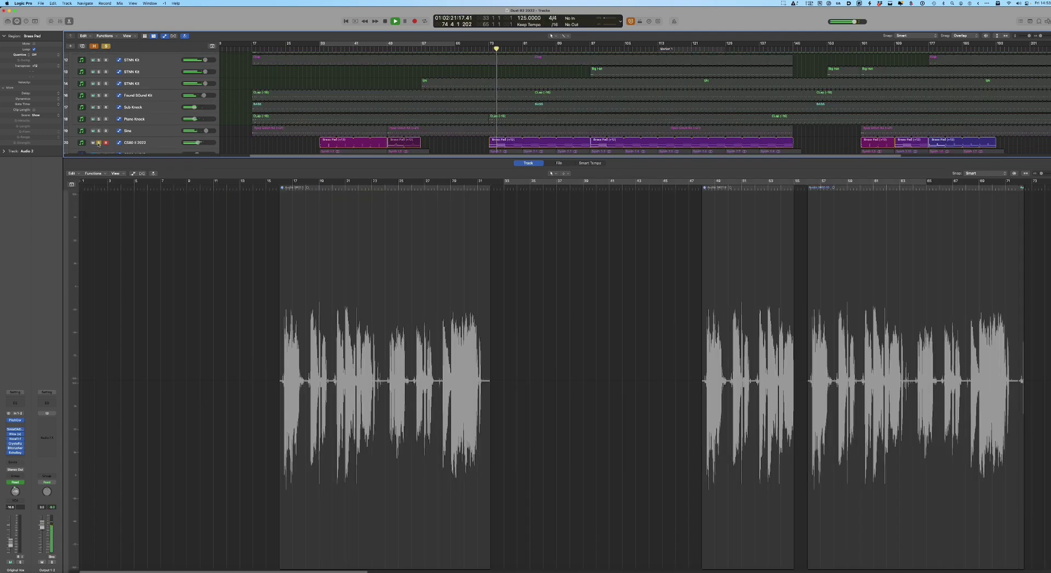
pyautogui.click(156, 140)
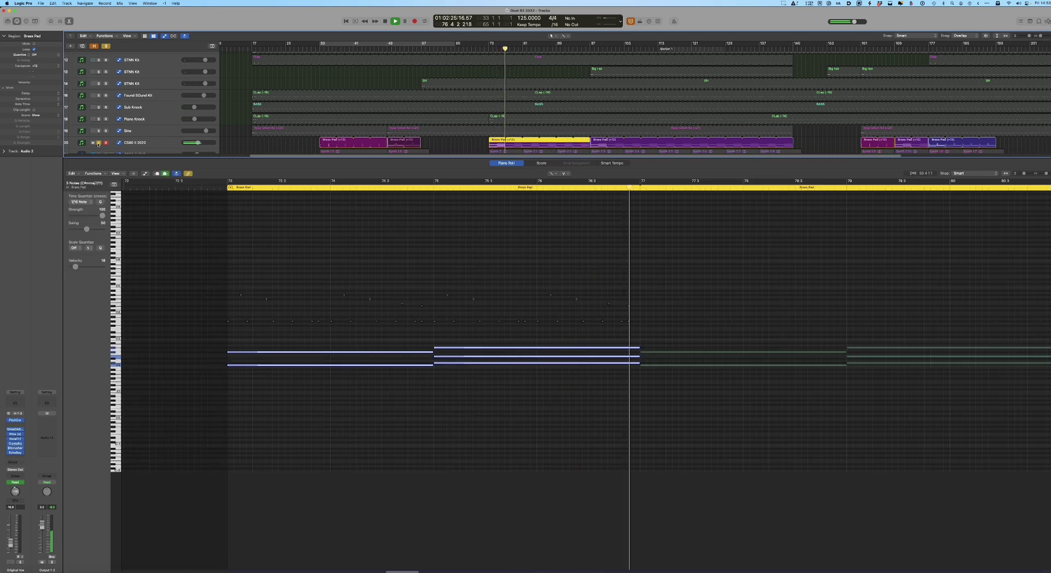
pyautogui.click(100, 143)
pyautogui.press('space')
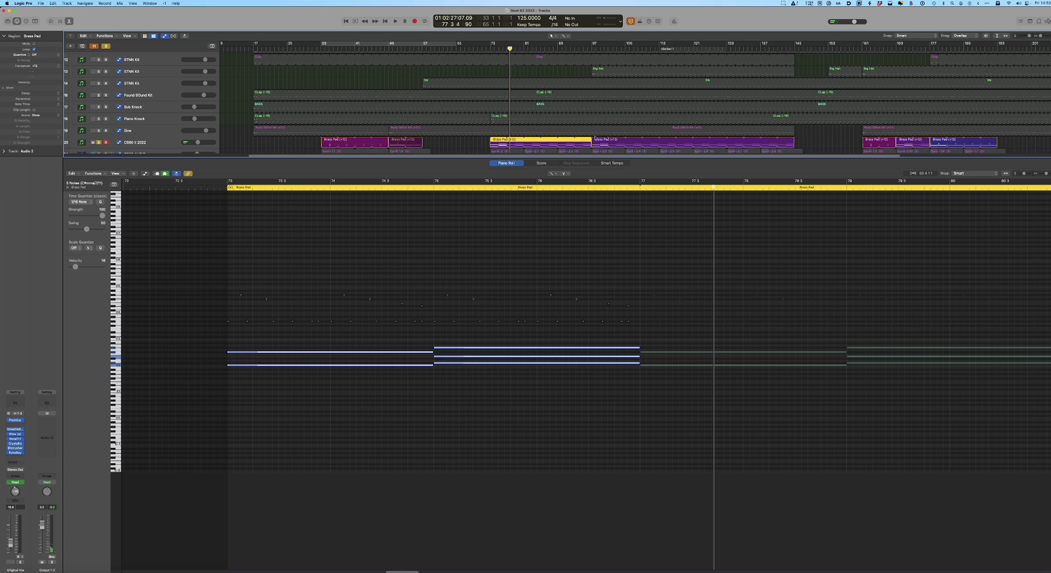
# View the notes of the bar 161 and final Brass Pad regions, unsolo CS80 II 2022, and close the Piano Roll
pyautogui.click(866, 141)
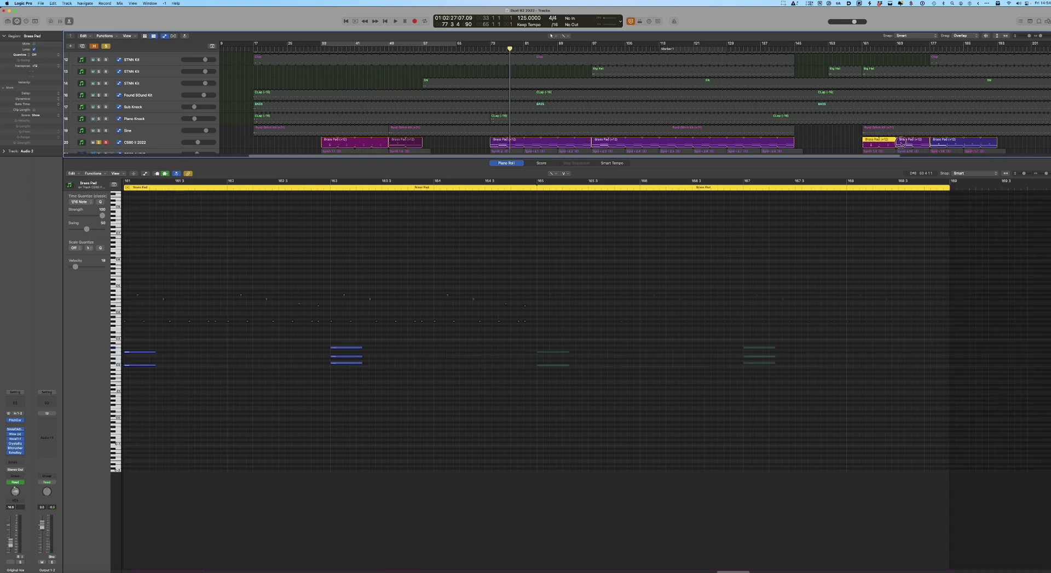
pyautogui.click(939, 143)
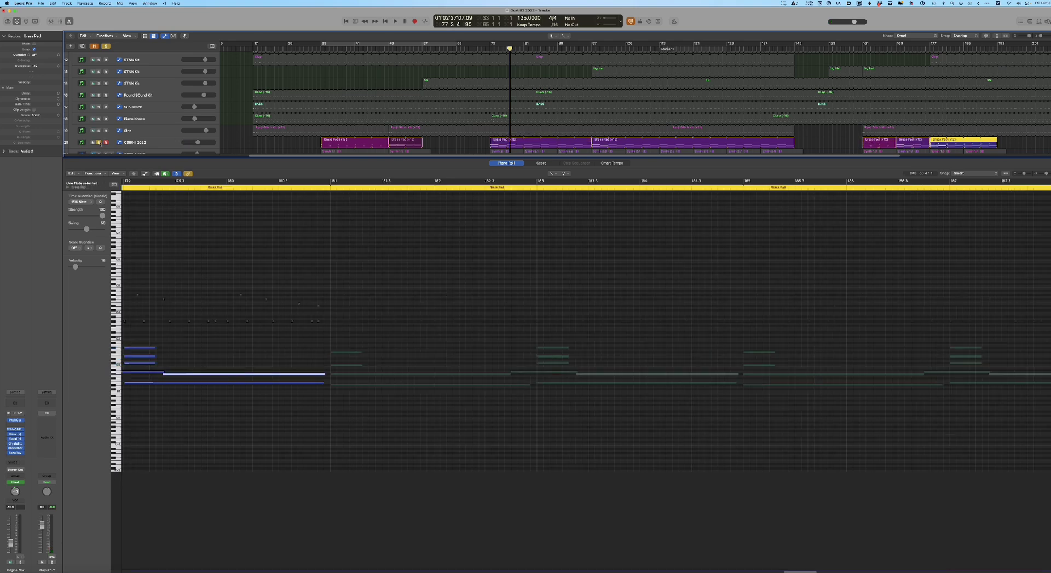
pyautogui.click(99, 142)
pyautogui.press('e')
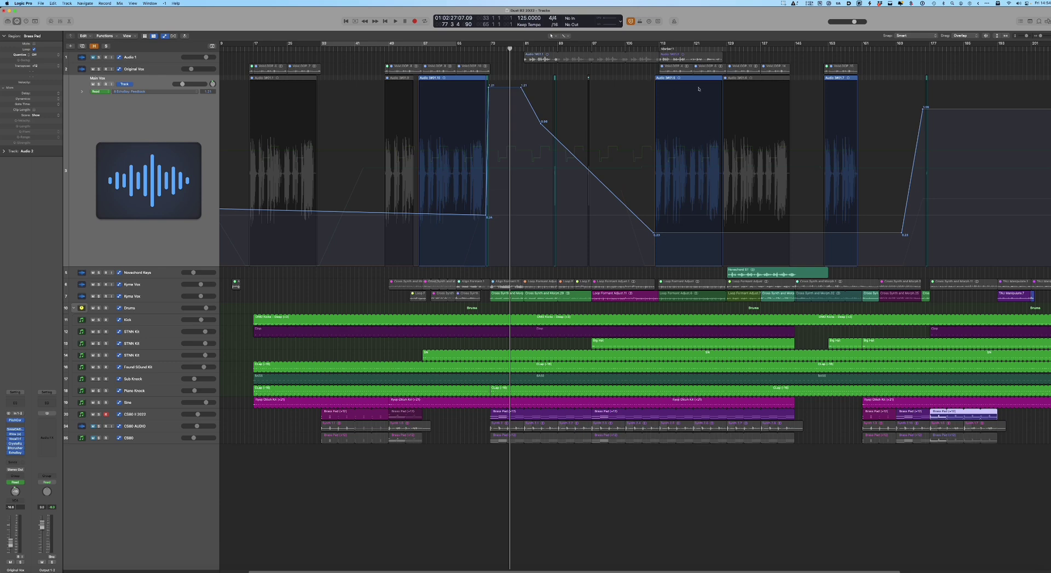
# Audition the Novachord Keys track soloed over a bars 129–153 cycle, and unsolo it
pyautogui.click(739, 276)
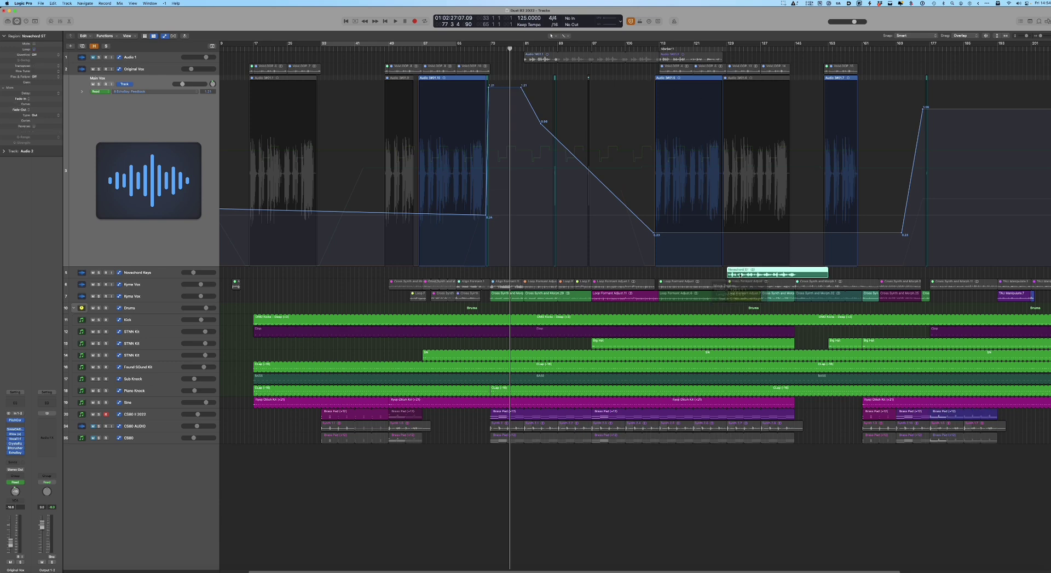
pyautogui.click(154, 273)
pyautogui.press('s')
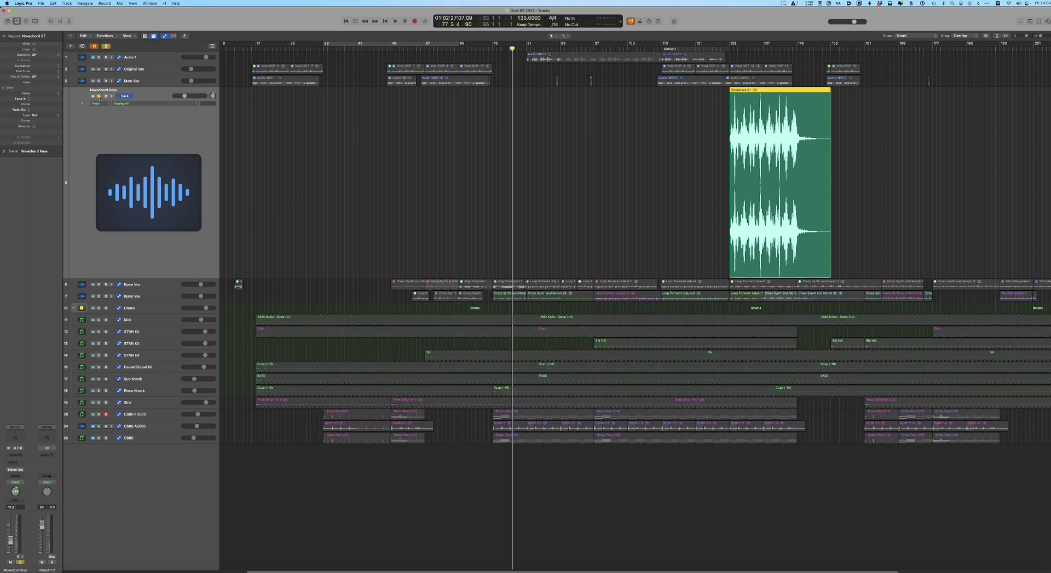
pyautogui.moveTo(732, 46); pyautogui.dragTo(831, 53)
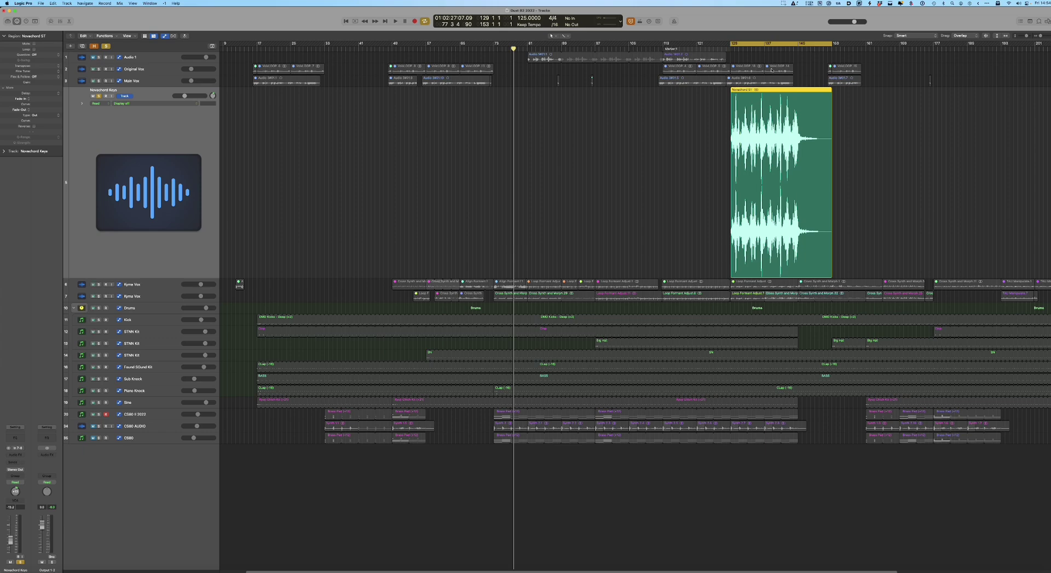
pyautogui.press('space')
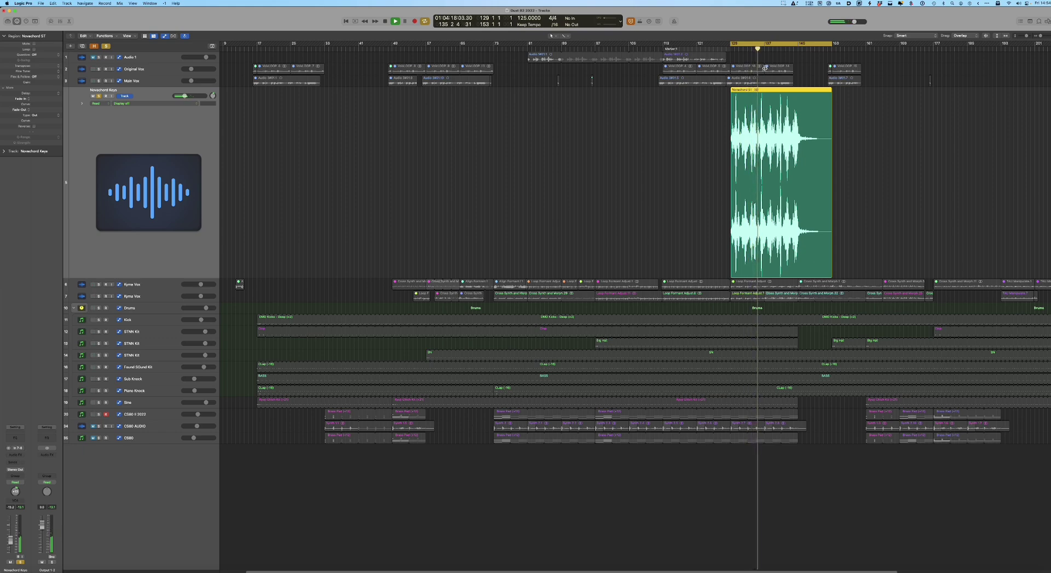
pyautogui.press('space')
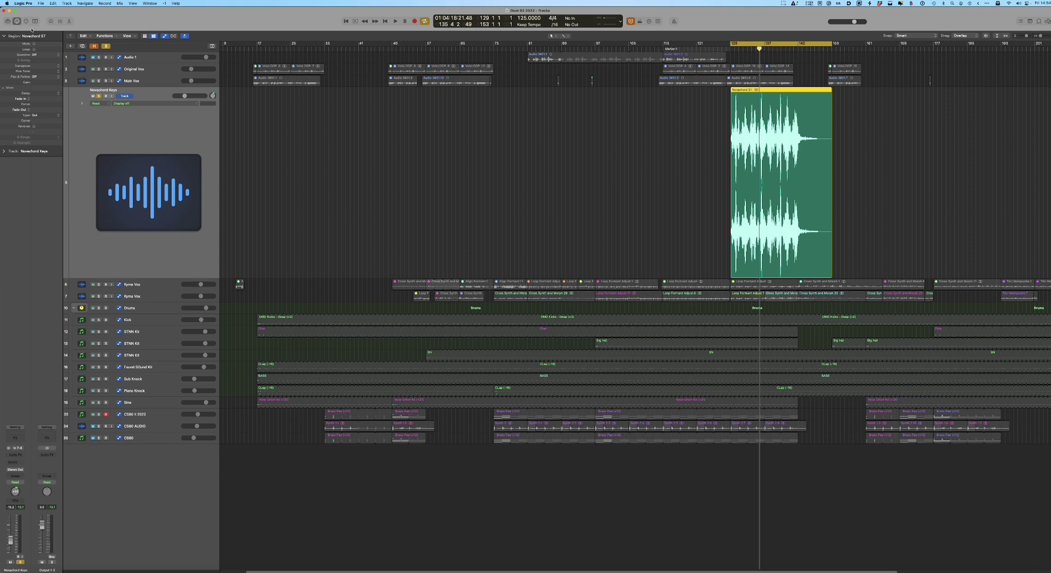
pyautogui.click(94, 46)
pyautogui.click(99, 97)
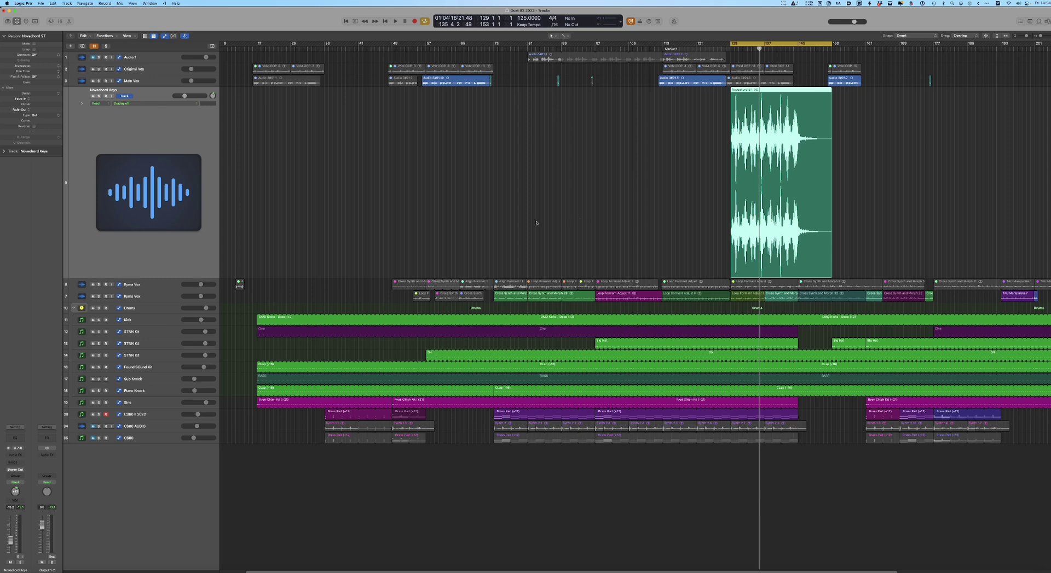
# Turn cycling off and select the first Brass Pad region on the CS80 II 2022 track
pyautogui.click(669, 211)
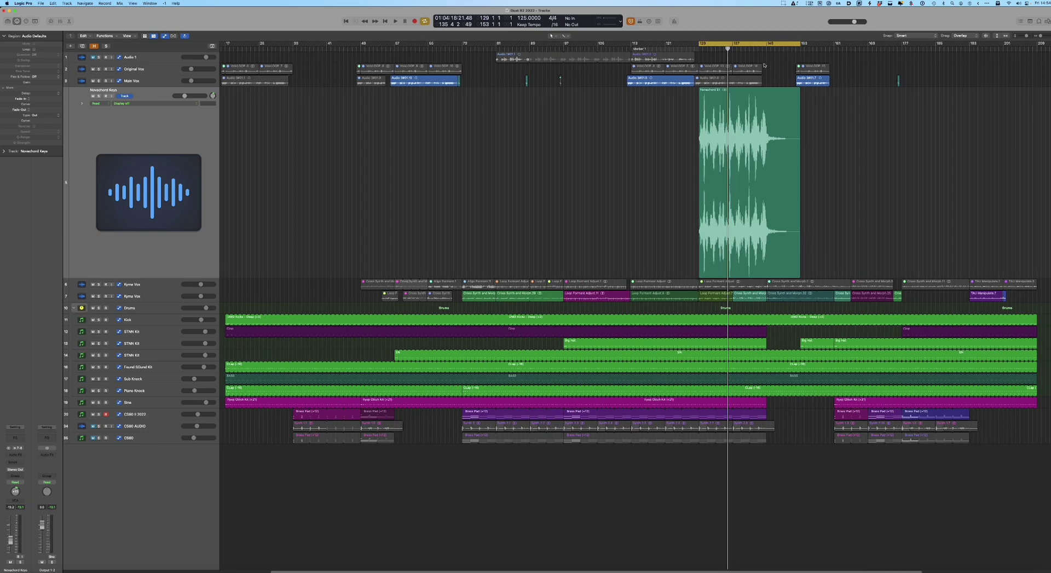
pyautogui.click(759, 45)
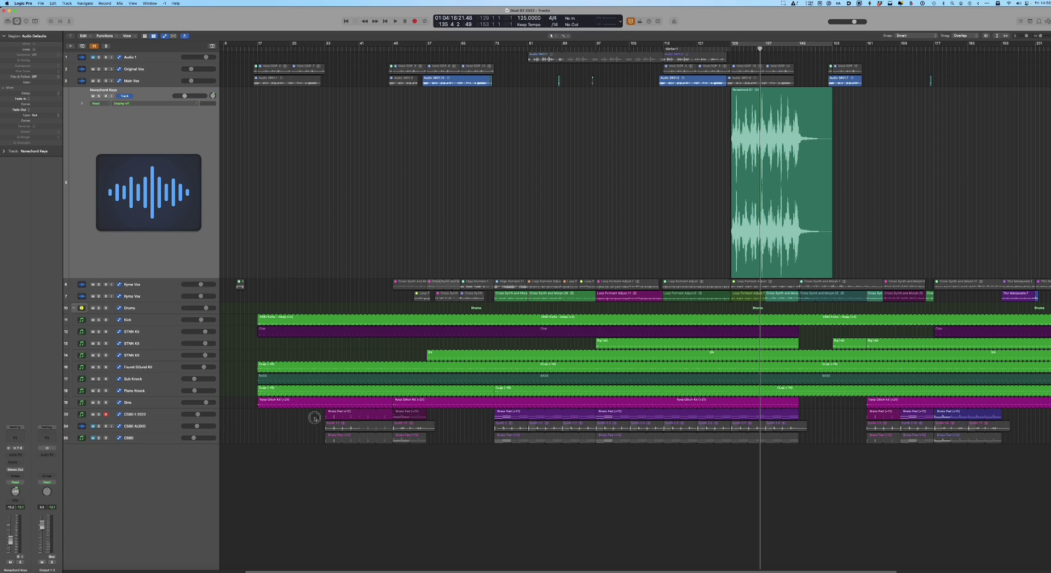
pyautogui.click(330, 417)
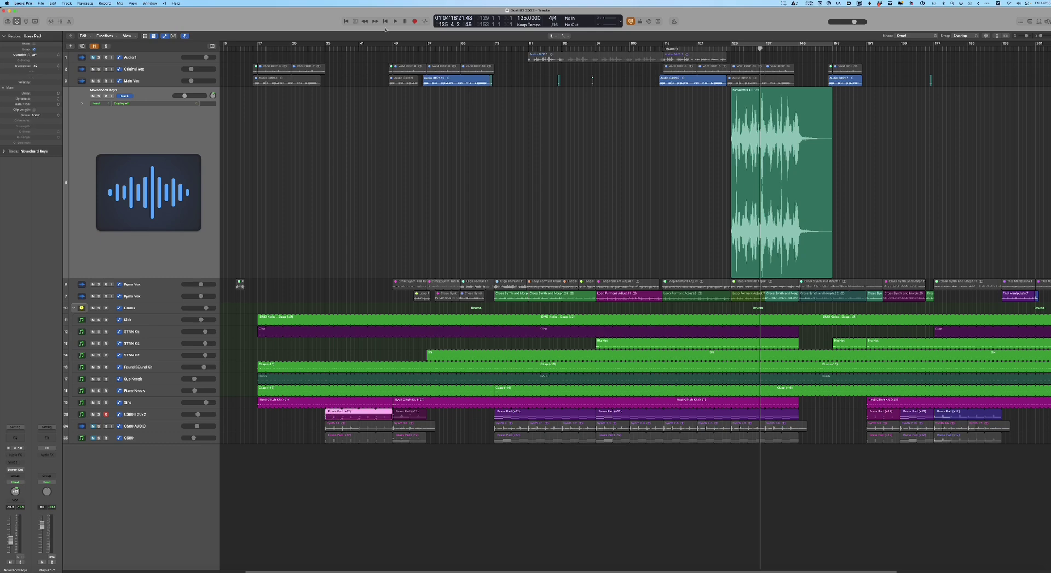
# Place the playhead at bar 33 and select the Brass Pad regions from bars 49 and 73 in turn on CS80 II 2022
pyautogui.click(325, 48)
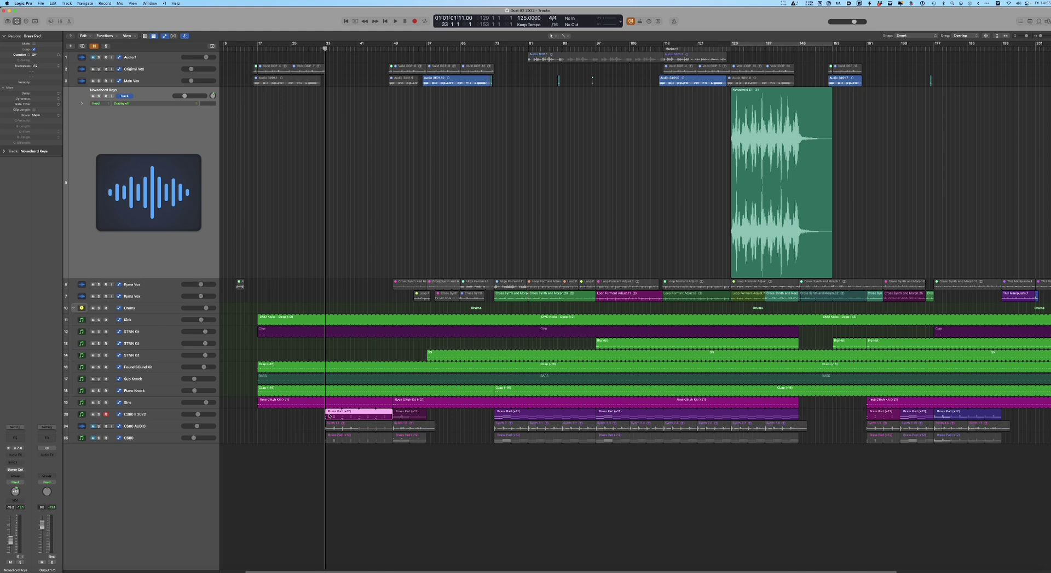
pyautogui.click(403, 416)
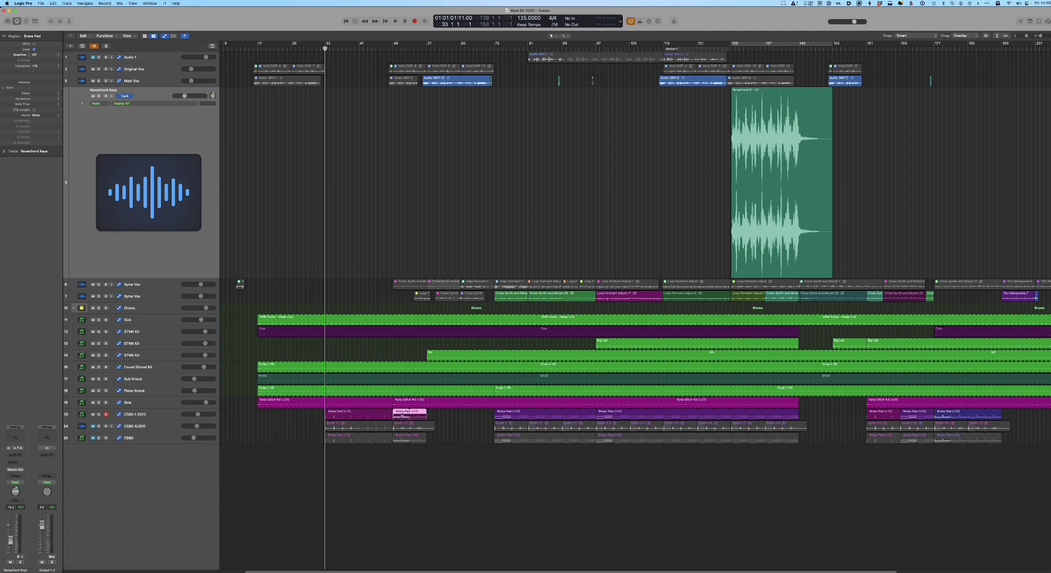
pyautogui.click(429, 415)
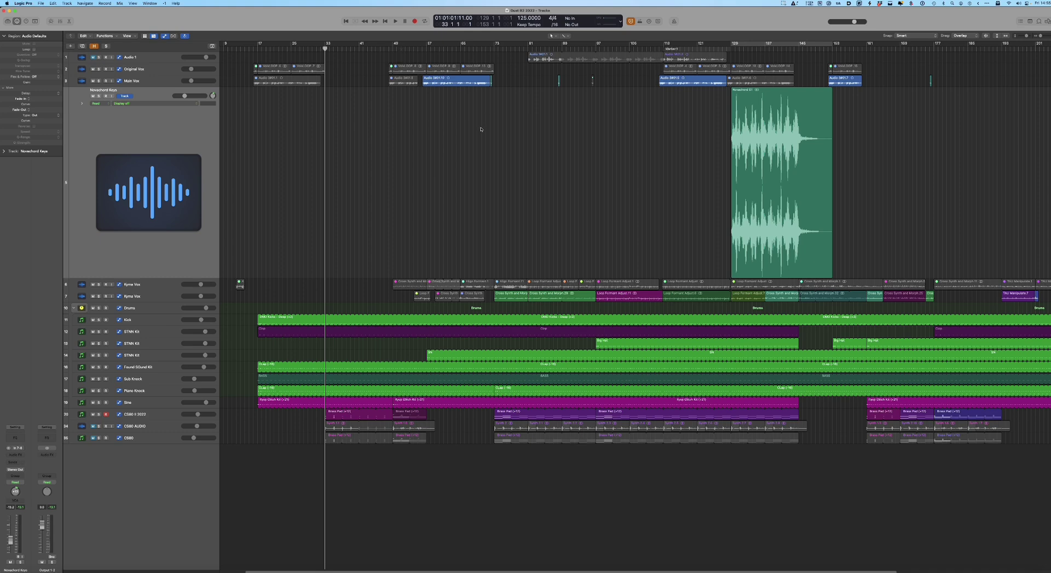
pyautogui.click(500, 417)
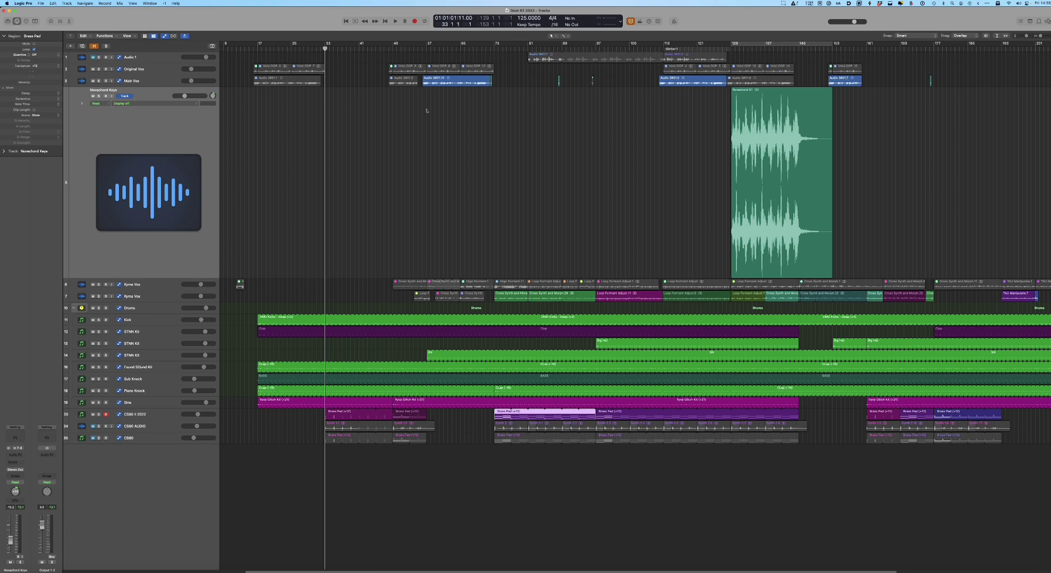
# Play the full mix from bar 52 and stop once playback reaches bar 57
pyautogui.click(405, 45)
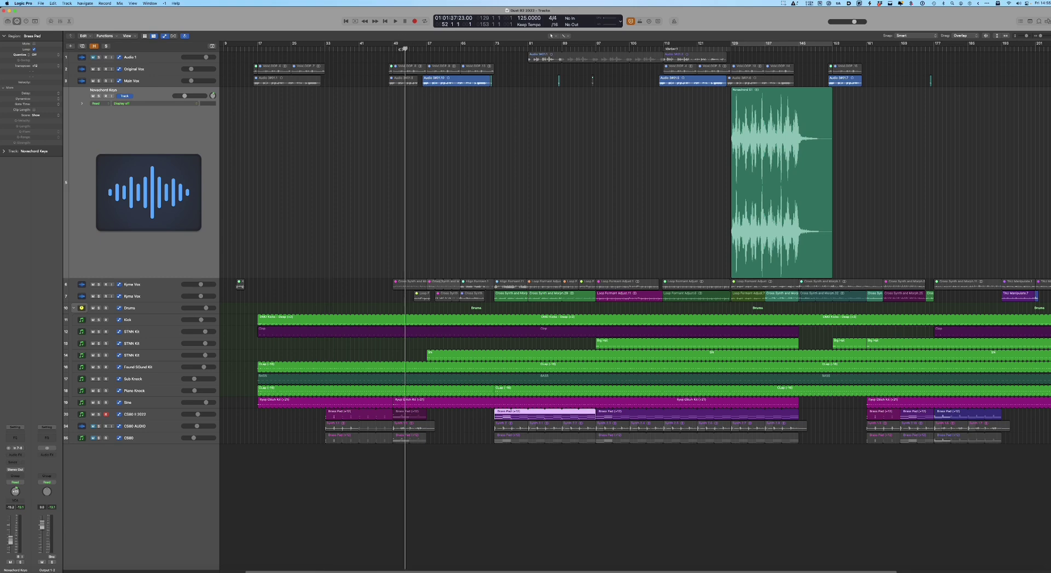
pyautogui.press('space')
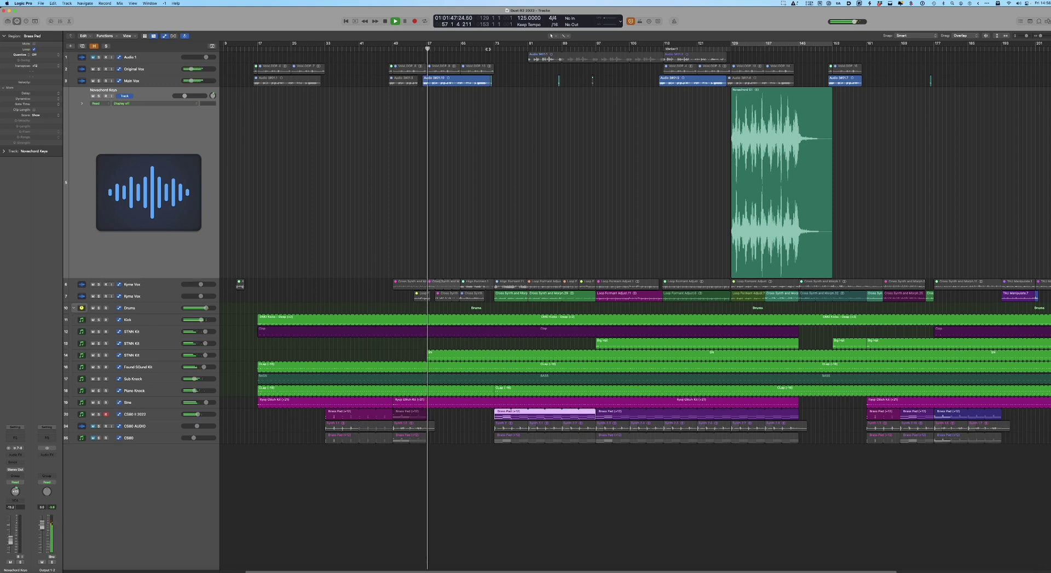
pyautogui.press('space')
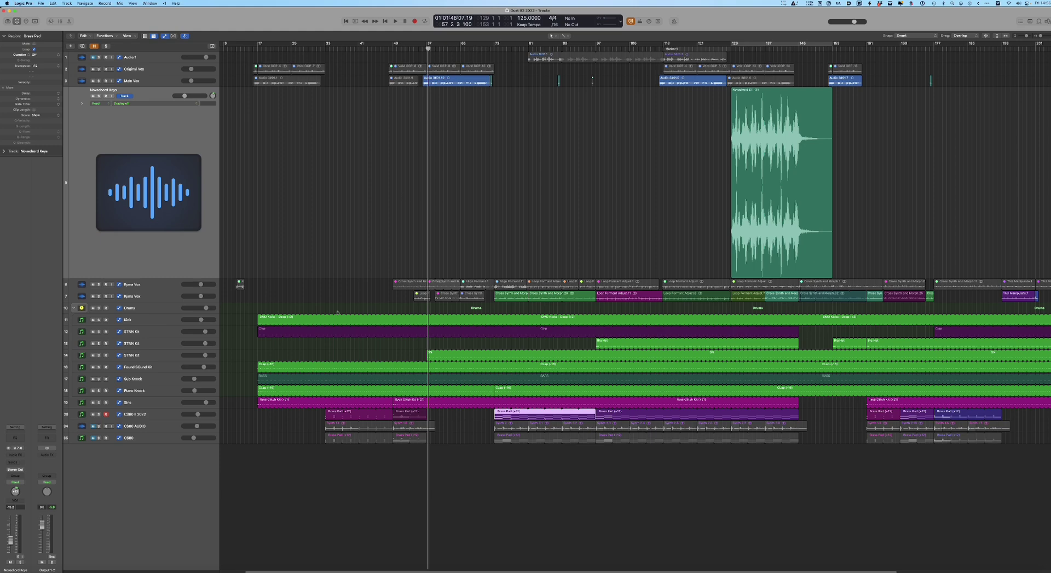
# Display the FilterFreak frequency automation on the CS80 II 2022 track
pyautogui.click(166, 416)
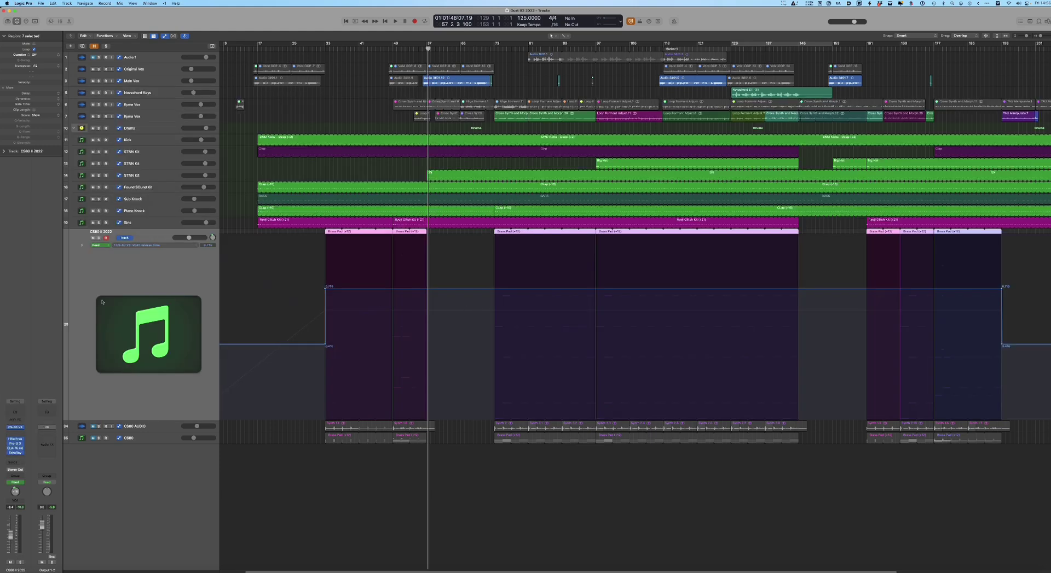
pyautogui.click(167, 245)
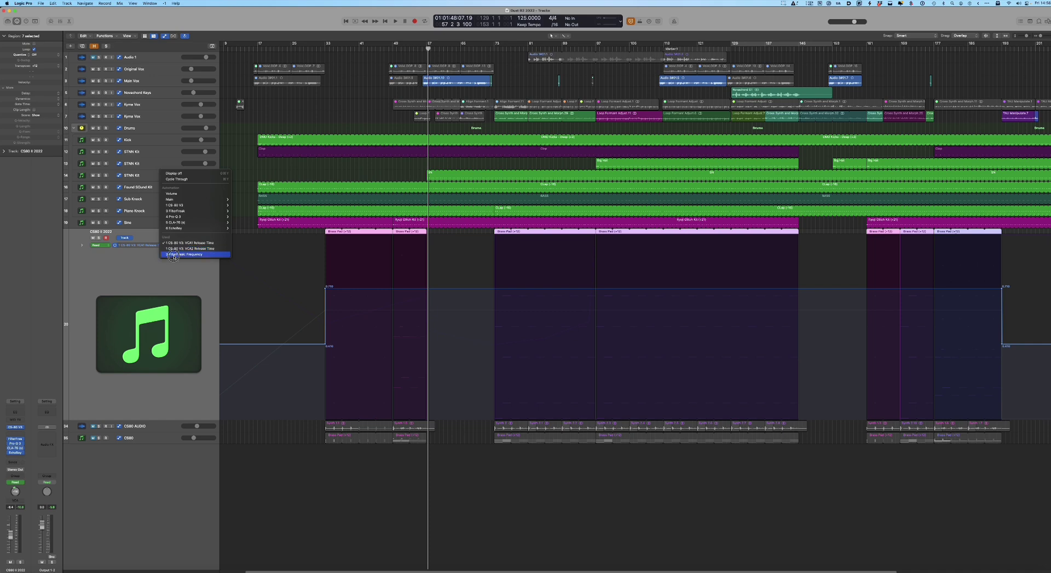
pyautogui.click(186, 249)
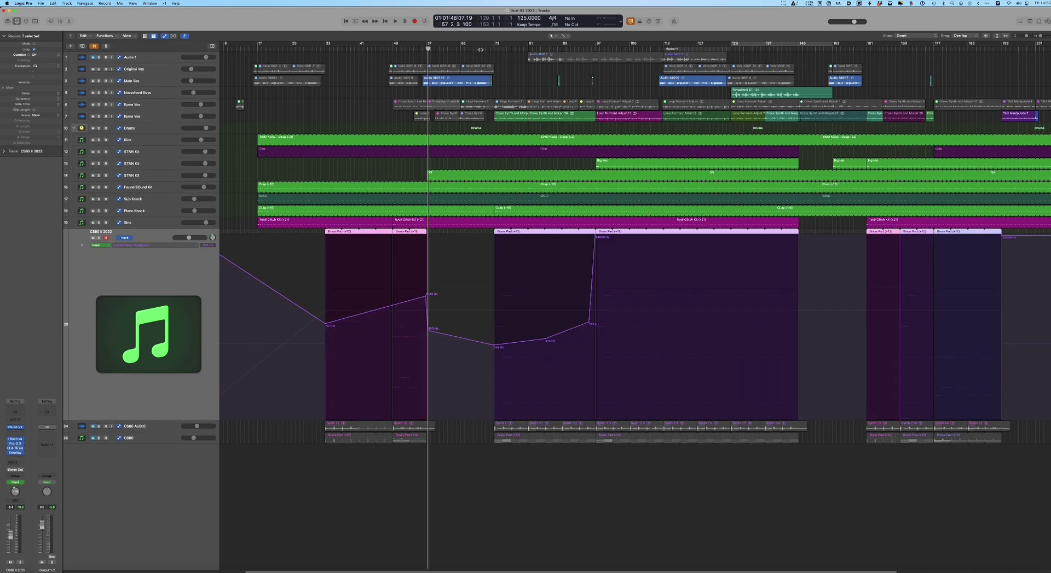
# Play the mix from bar 69 along the CS80 II 2022 filter automation, with the system volume lowered
pyautogui.click(479, 50)
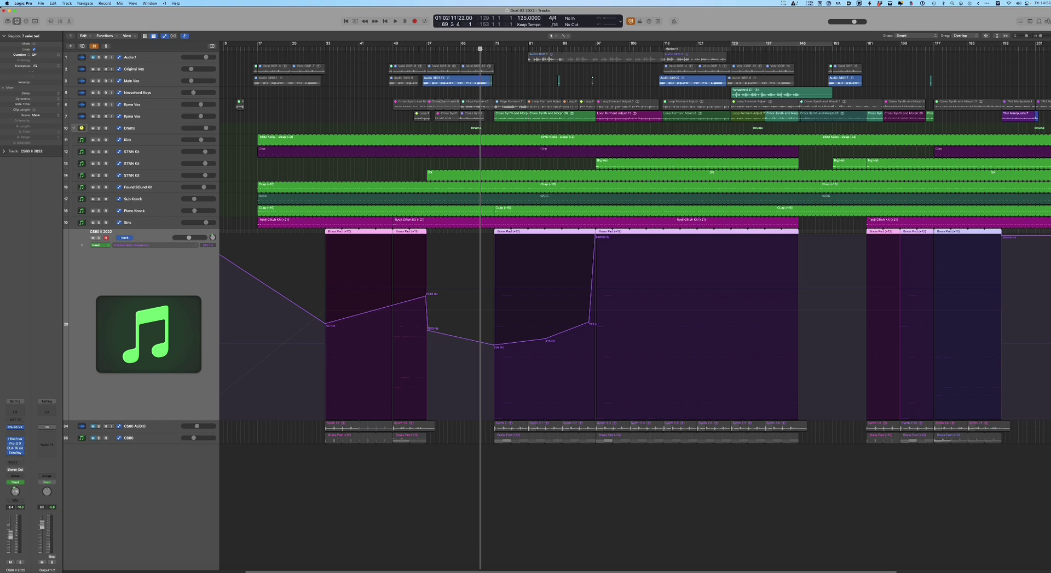
pyautogui.press('space')
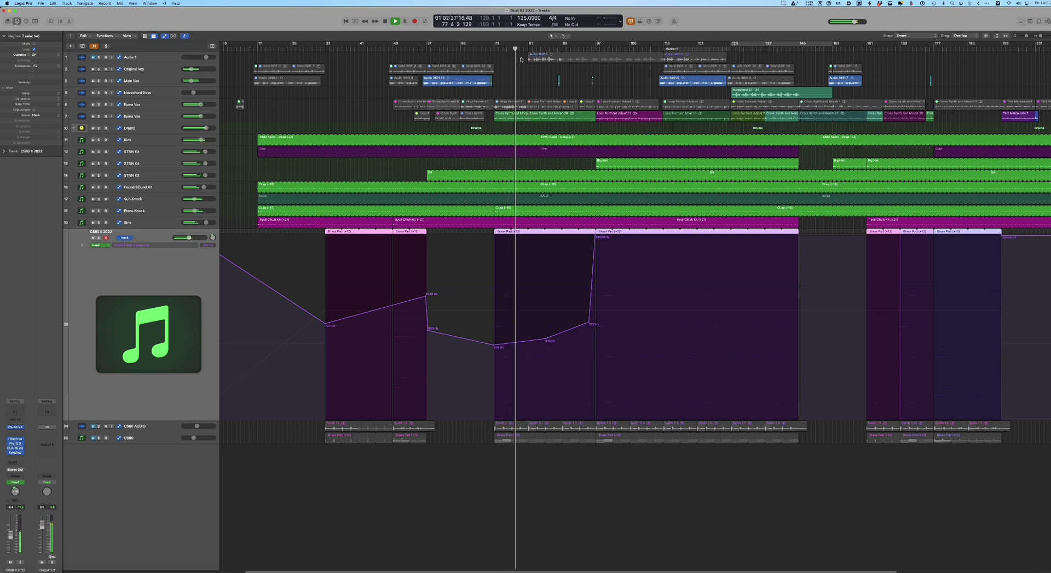
pyautogui.press('XF86AudioLowerVolume')
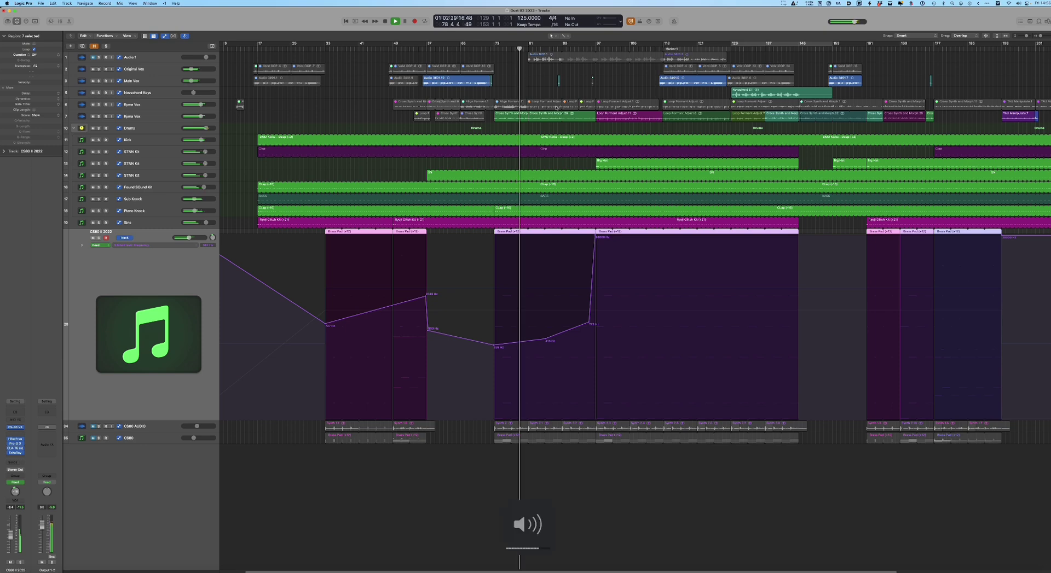
pyautogui.press('XF86AudioLowerVolume')
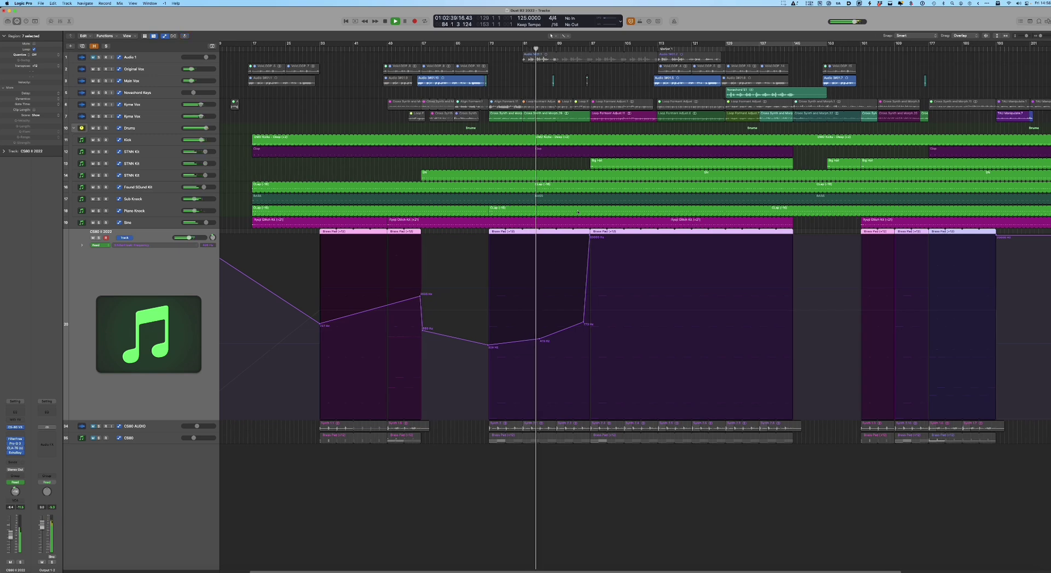
pyautogui.hscroll(5, 577, 213)
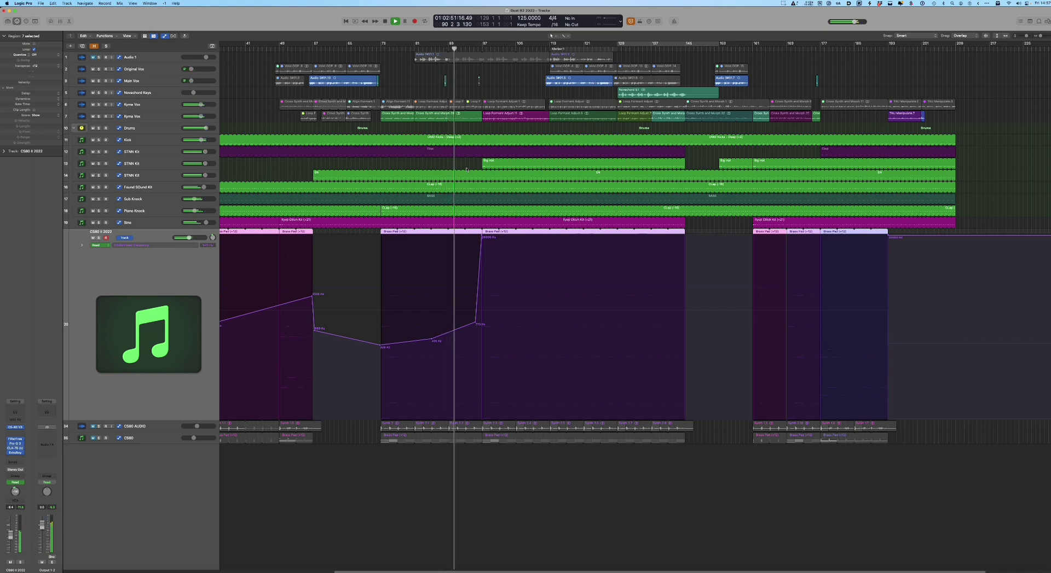
# Select the short Main Vox region near bar 88, raise the system volume through the filter opening, and stop playback at bar 100
pyautogui.click(445, 81)
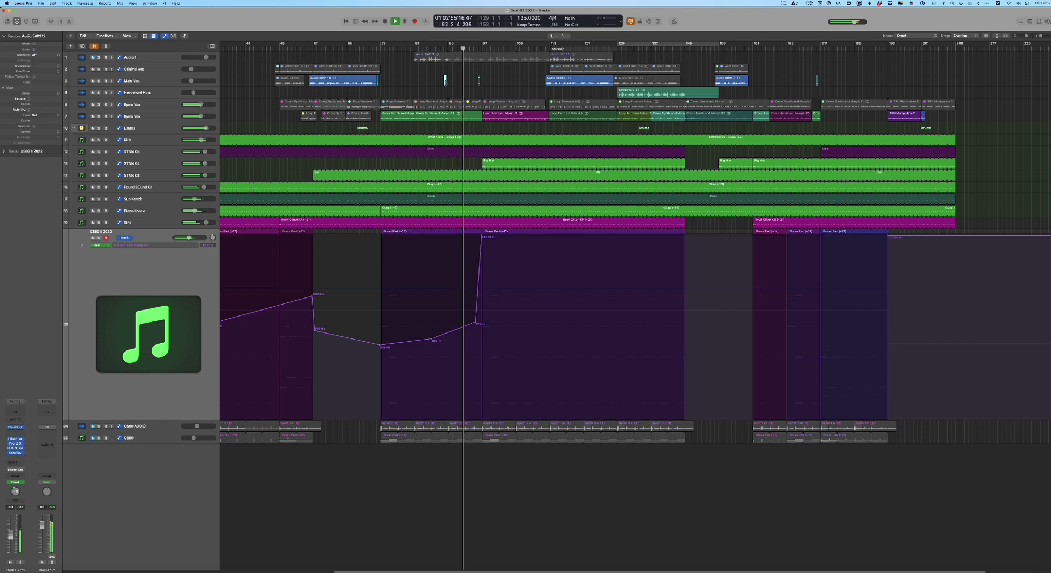
pyautogui.press('XF86AudioRaiseVolume')
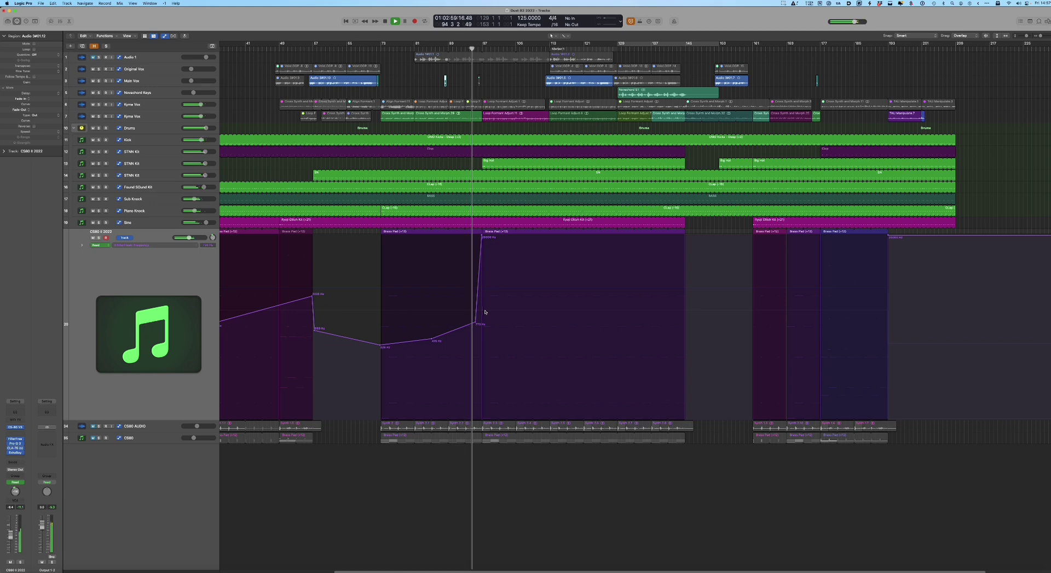
pyautogui.press('XF86AudioRaiseVolume')
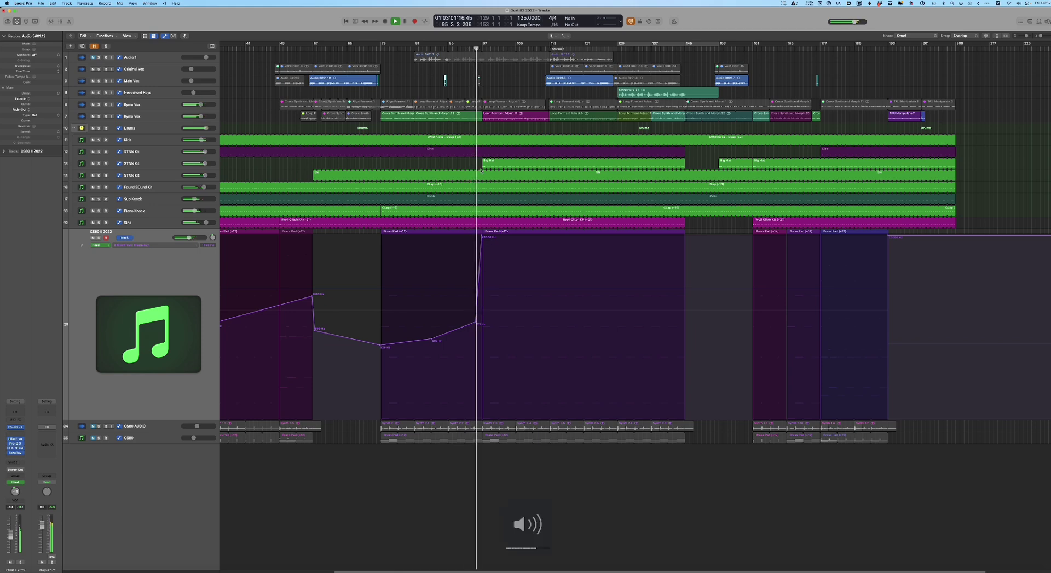
pyautogui.press('XF86AudioRaiseVolume')
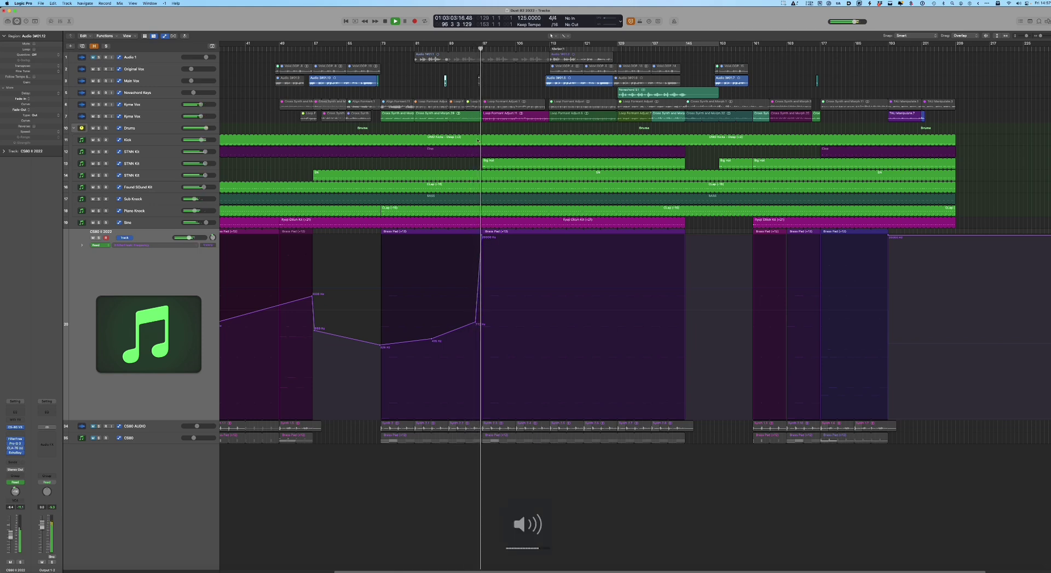
pyautogui.press('XF86AudioRaiseVolume')
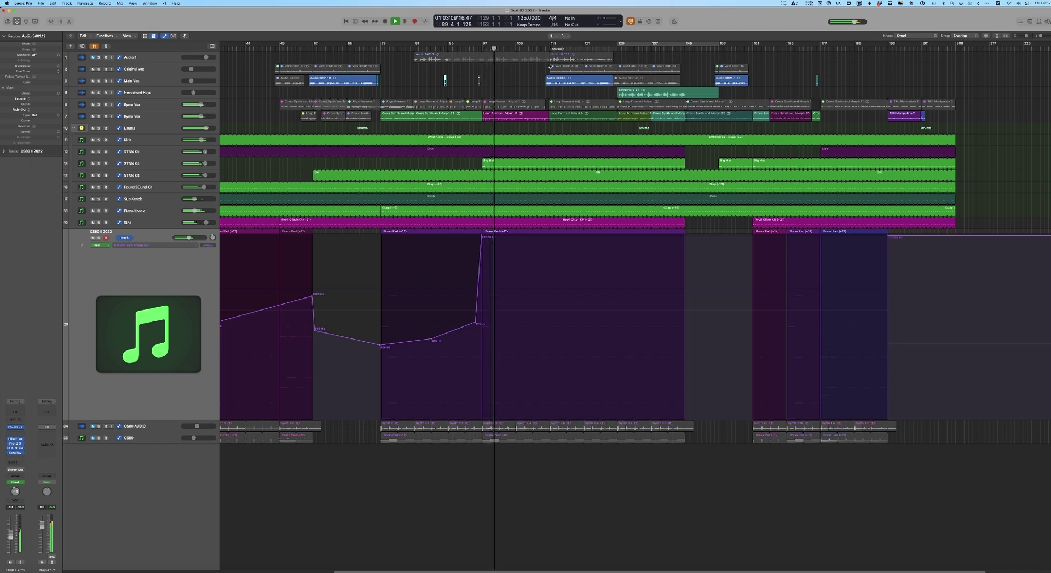
pyautogui.press('space')
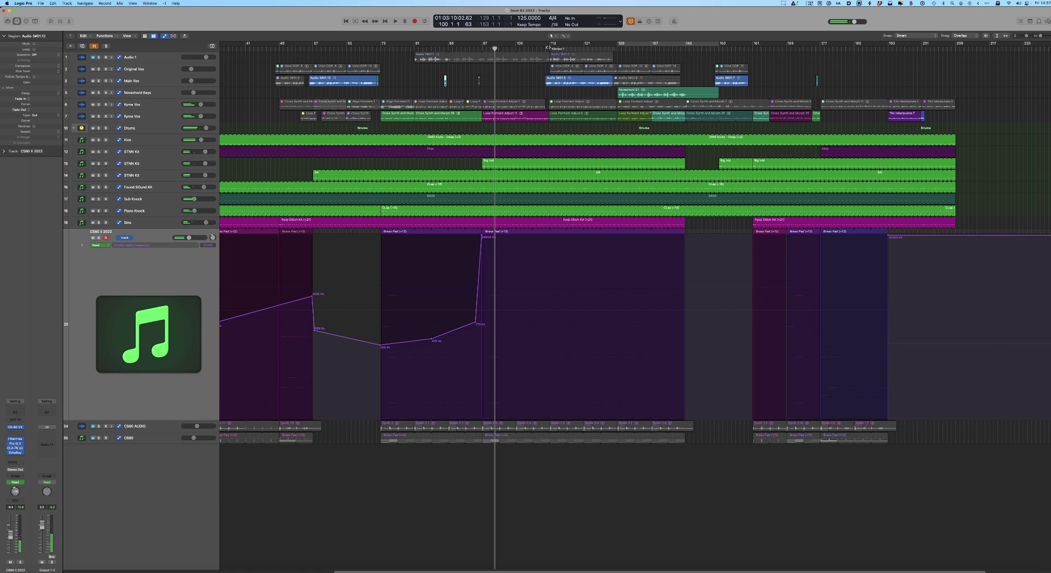
# Lower the system volume, play the mix from about bar 110, and show the Main Vox track's automation
pyautogui.press('XF86AudioLowerVolume')
pyautogui.click(538, 48)
pyautogui.press('space')
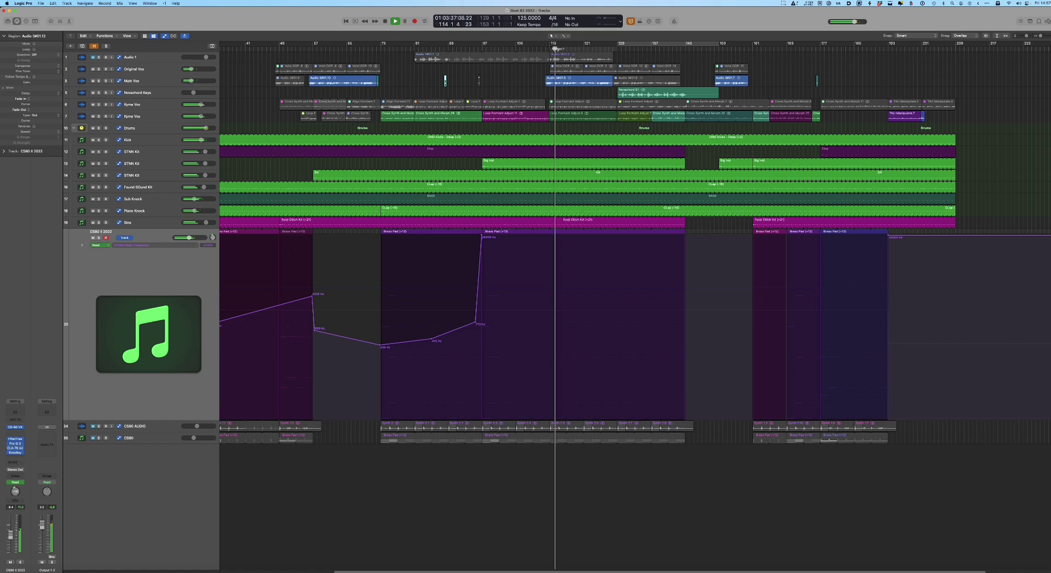
pyautogui.click(135, 81)
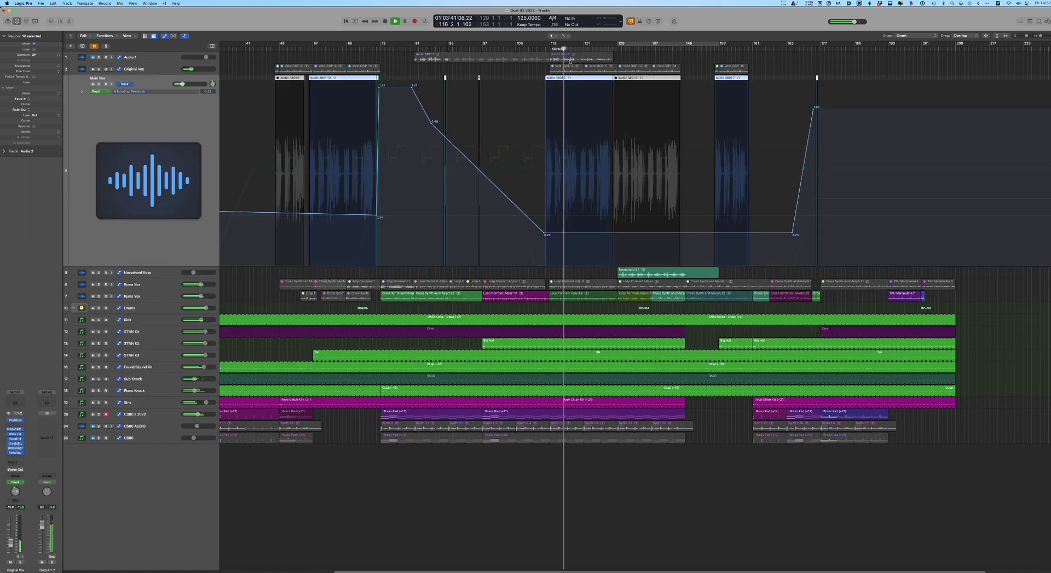
# Lower the volume of the second Kyma Vox track slightly during playback, and stop the playback
pyautogui.click(132, 296)
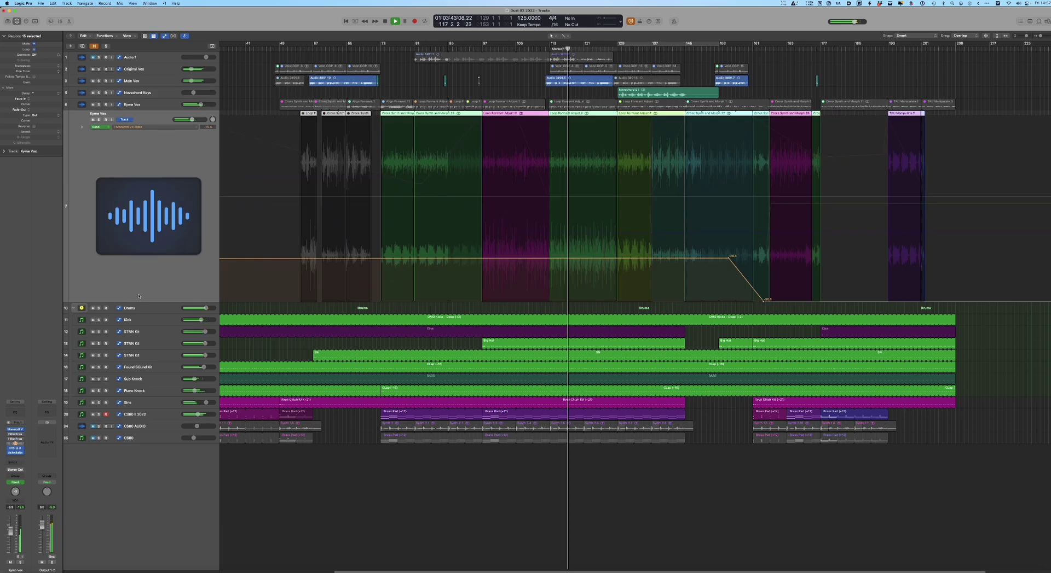
pyautogui.moveTo(12, 530); pyautogui.dragTo(11, 536)
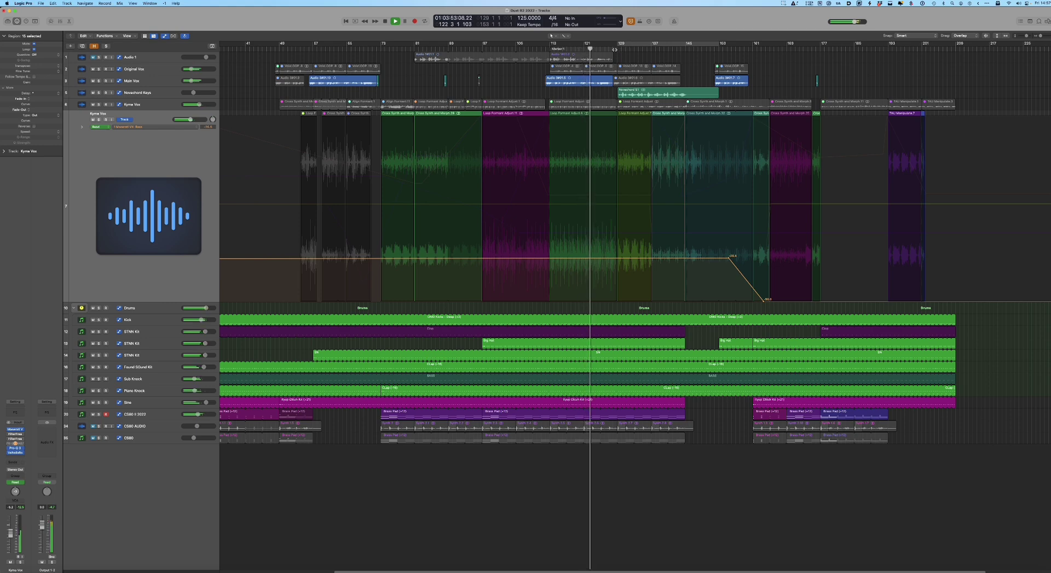
pyautogui.press('space')
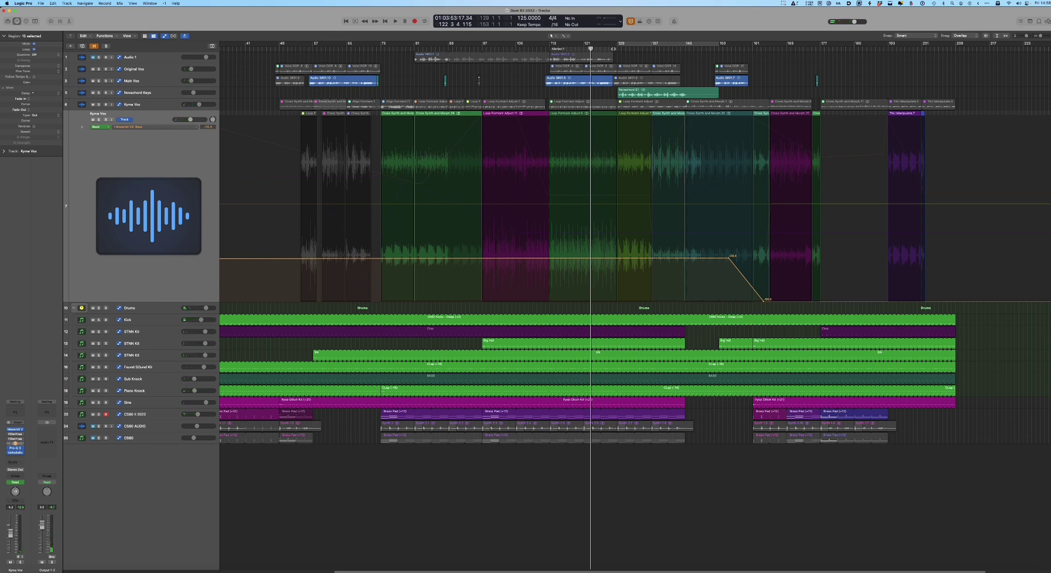
# Play the mix from about bar 128, raise the system volume, and show the CS80 II 2022 track's filter automation
pyautogui.press('space')
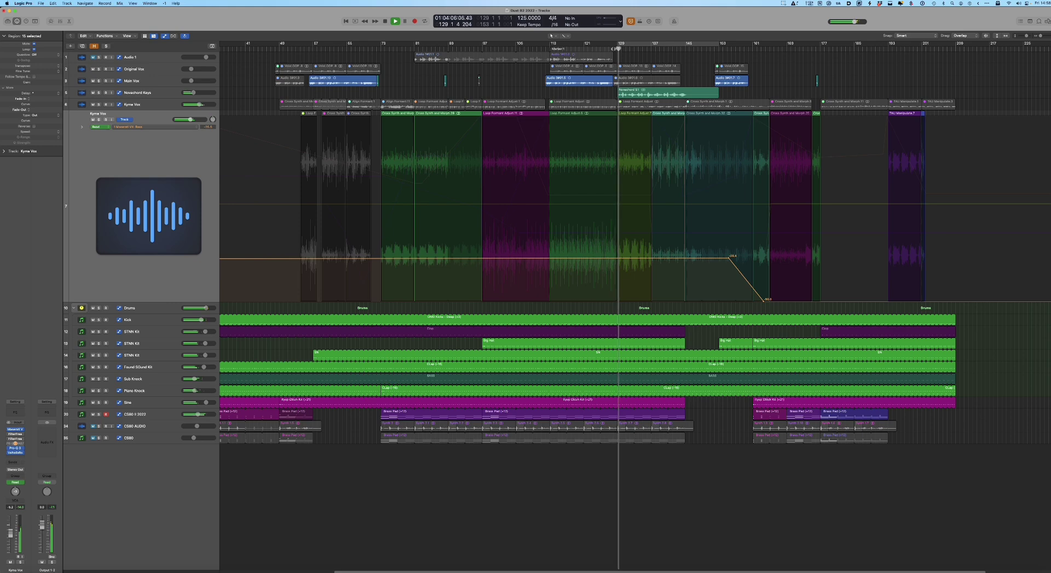
pyautogui.press('XF86AudioRaiseVolume')
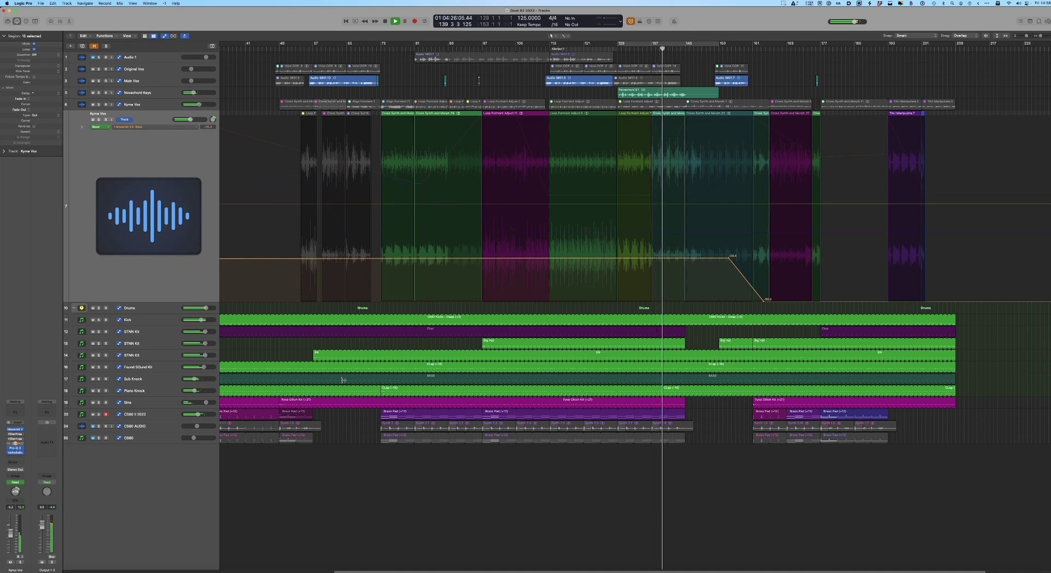
pyautogui.click(149, 415)
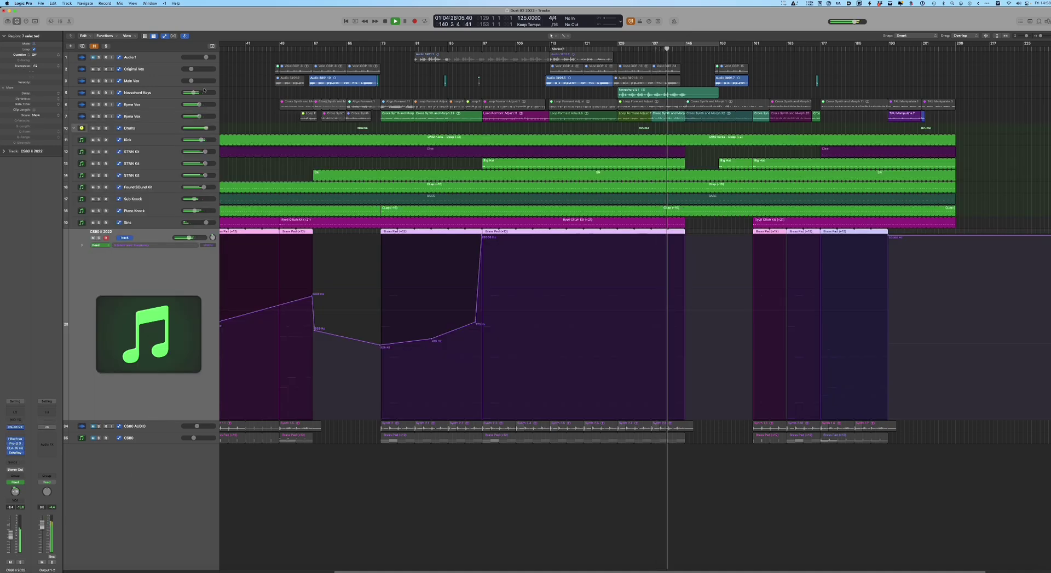
# View the automation parameters available on the second Kyma Vox track, keep the current one, and stop playback
pyautogui.click(144, 120)
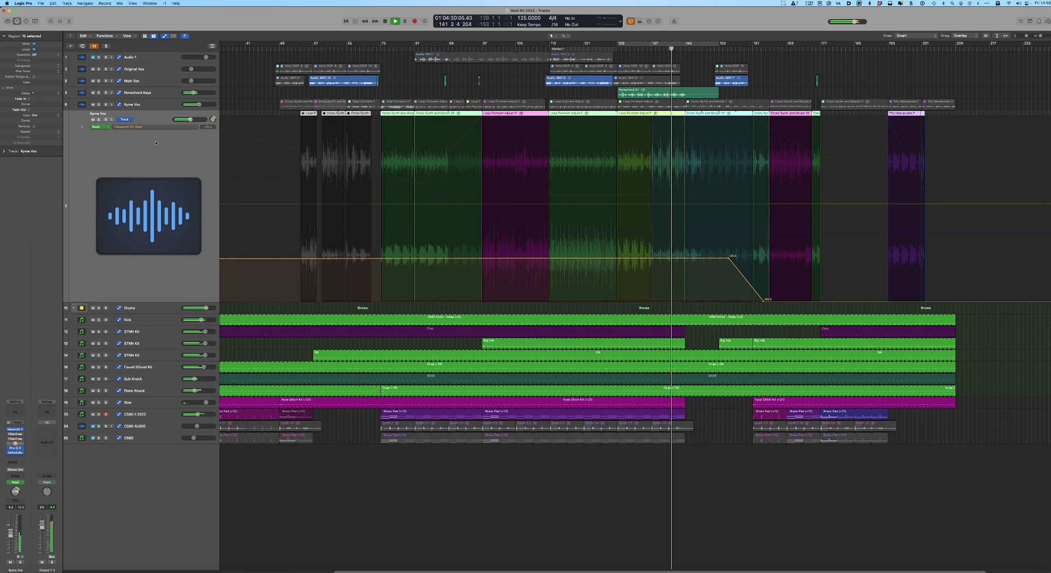
pyautogui.click(149, 127)
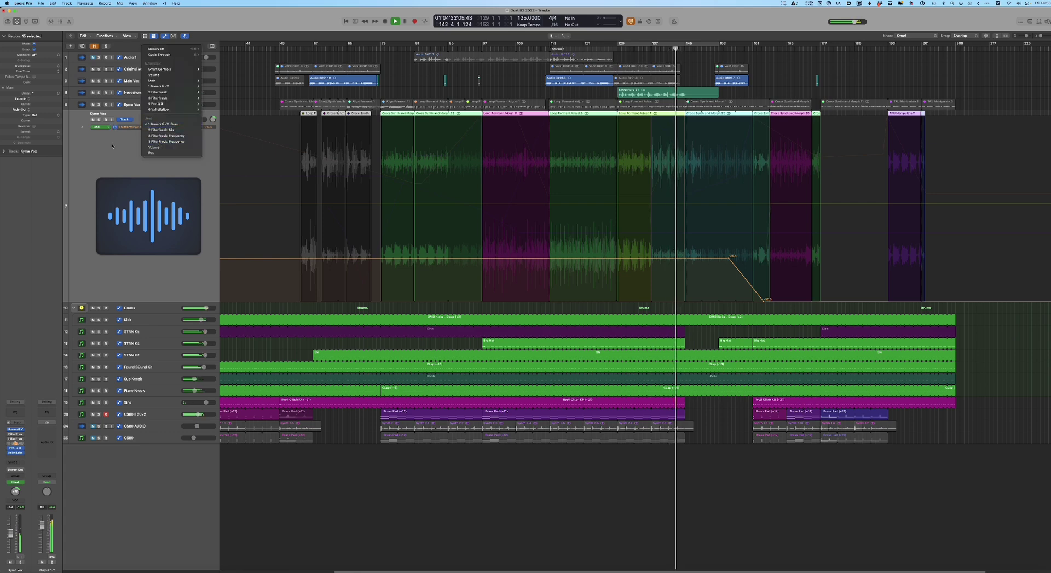
pyautogui.click(199, 125)
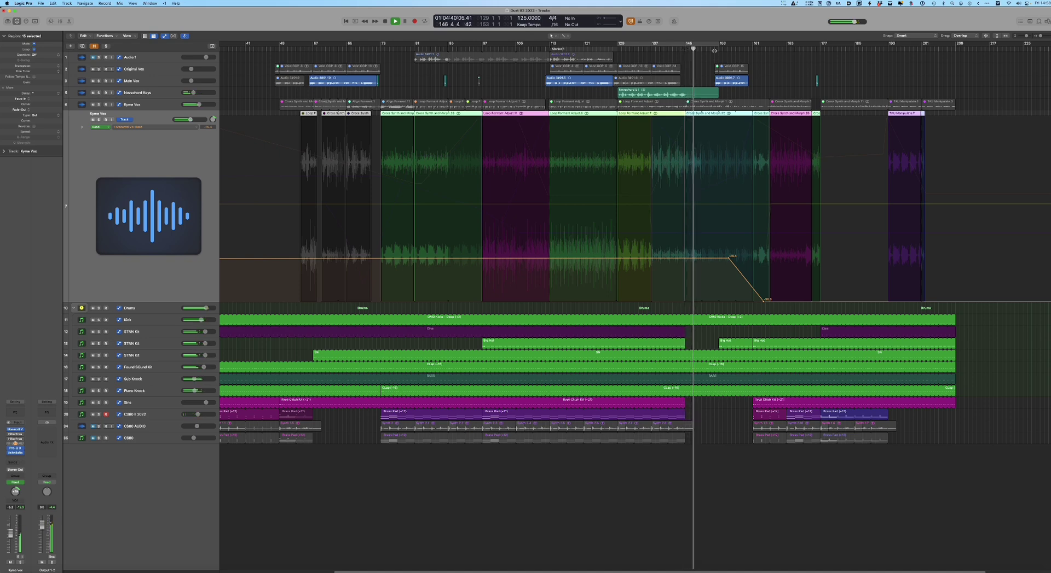
pyautogui.press('space')
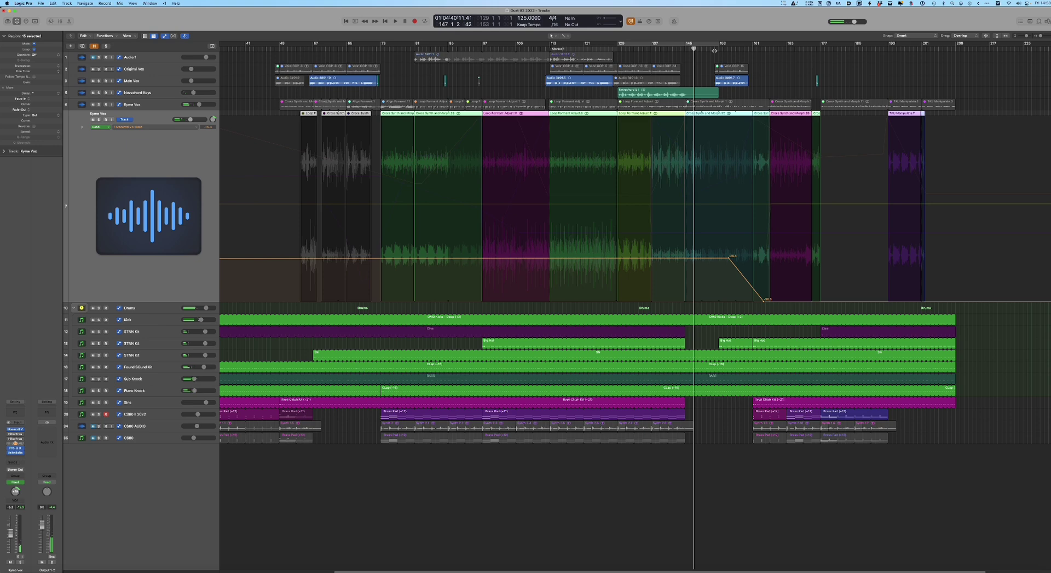
# Place the playhead at bar 152 and select the Main Vox region that starts there
pyautogui.click(713, 49)
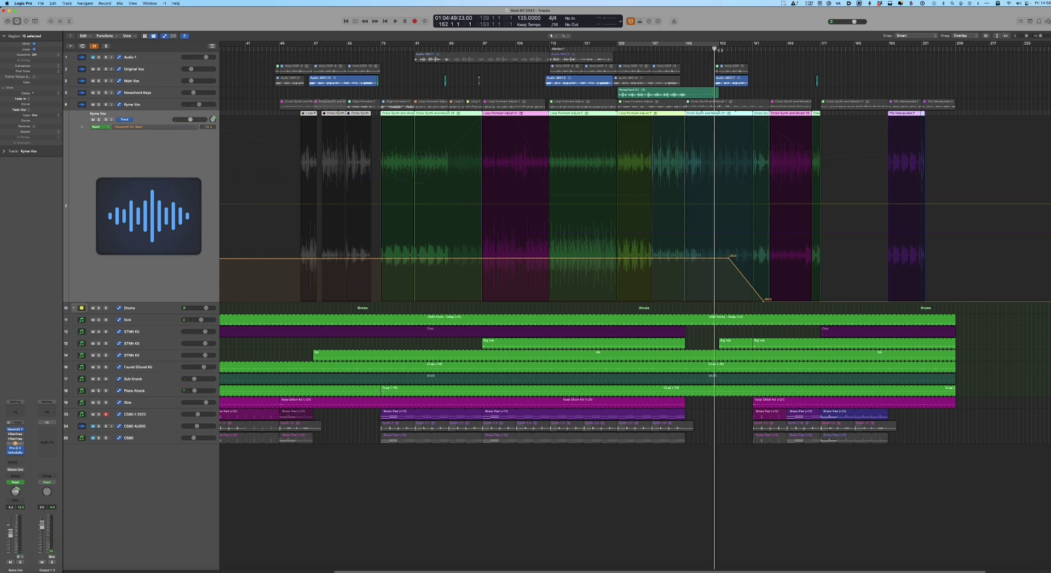
pyautogui.click(729, 81)
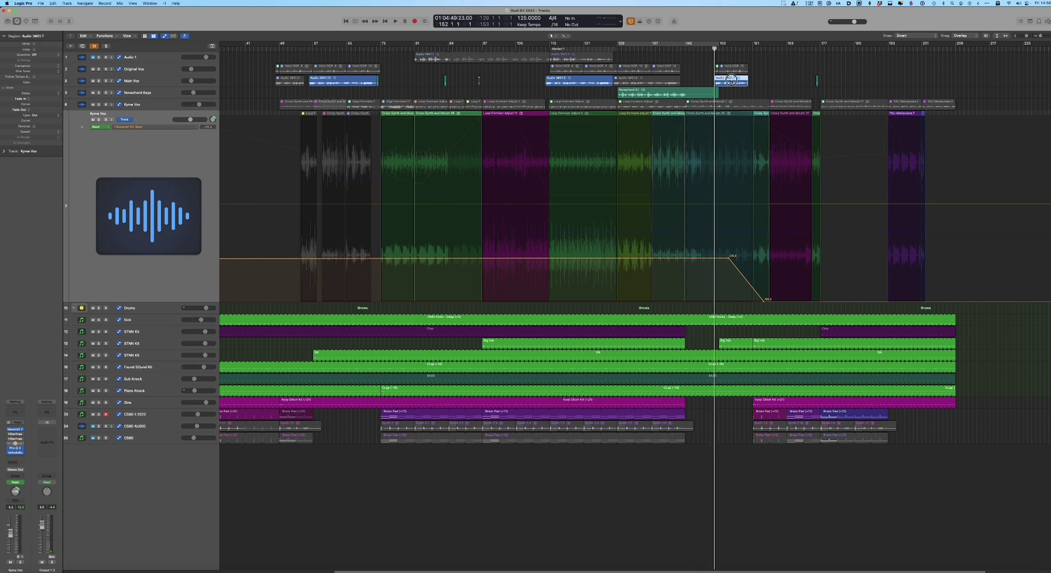
# Play the mix from about bar 159 to about bar 166, and stop the playback
pyautogui.click(747, 48)
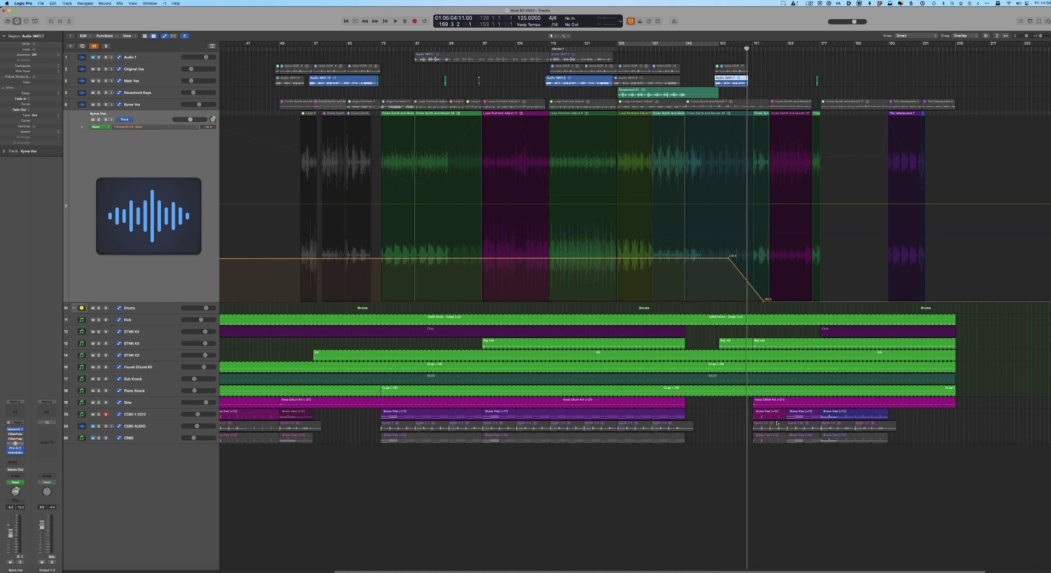
pyautogui.press('space')
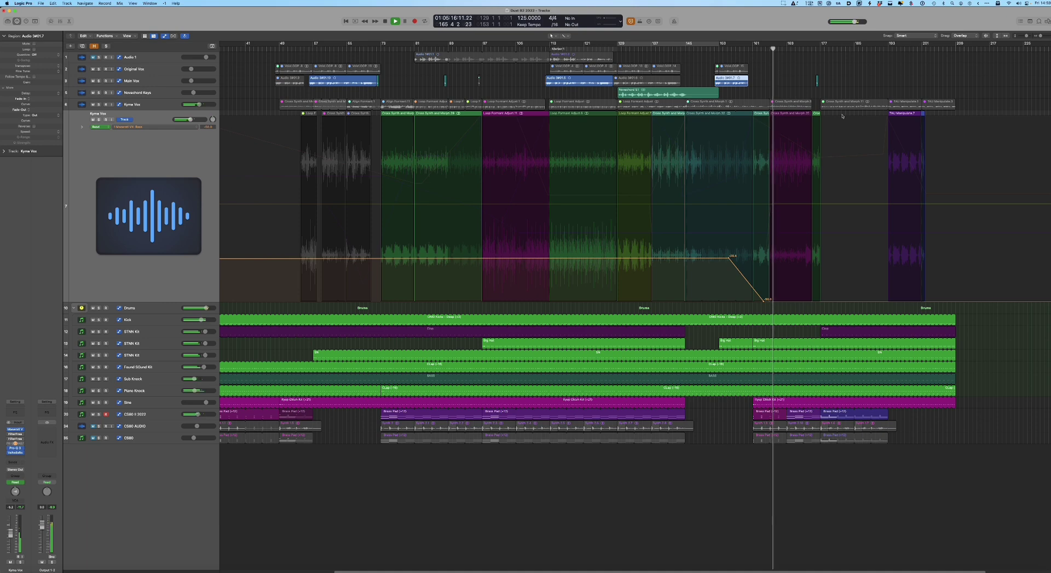
pyautogui.press('space')
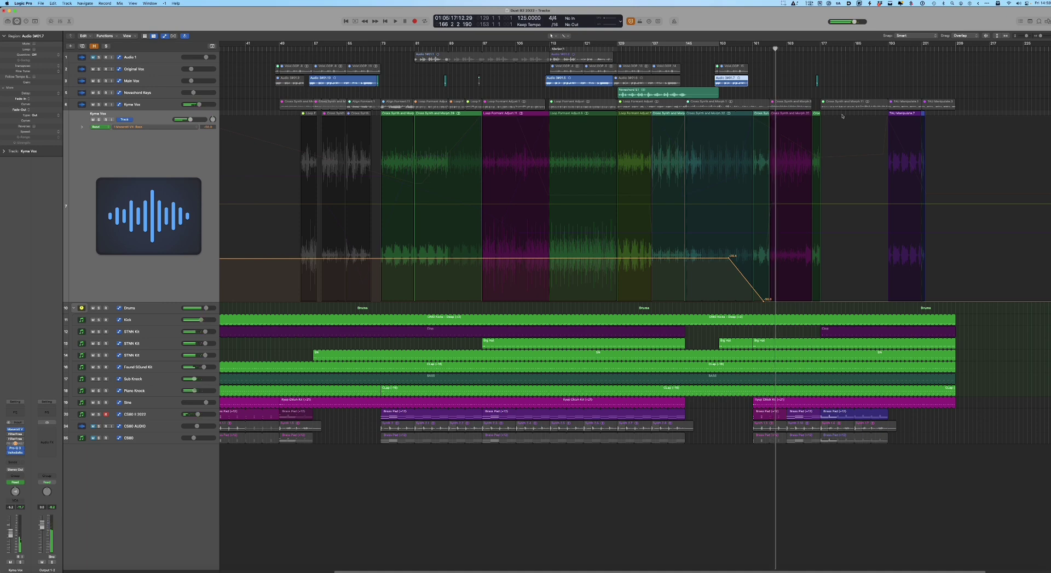
# Select the TAU Manipulate.7 region on the second Kyma Vox track, and play the mix from just before it, at about bar 192
pyautogui.click(888, 47)
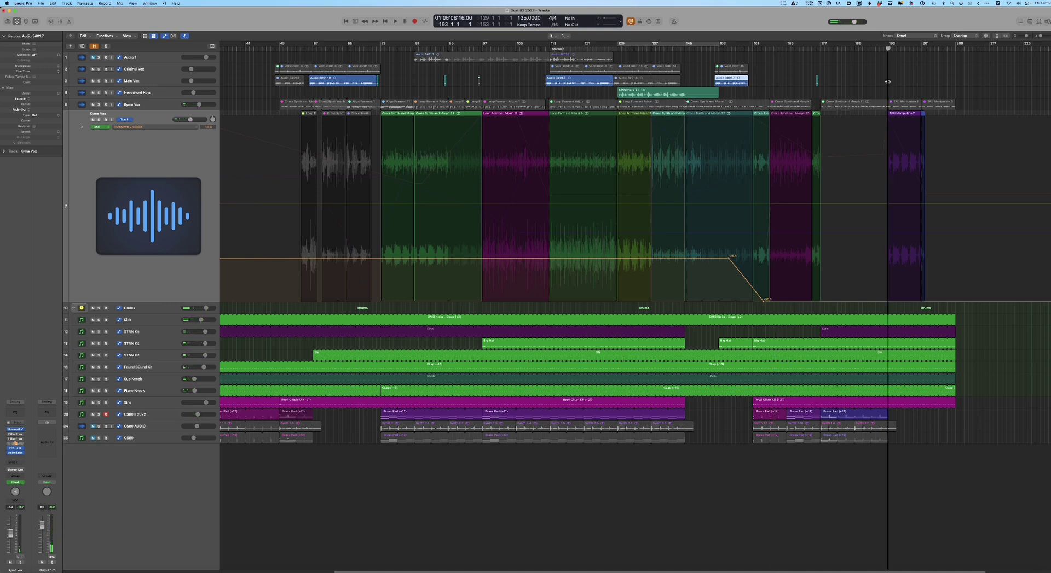
pyautogui.click(894, 114)
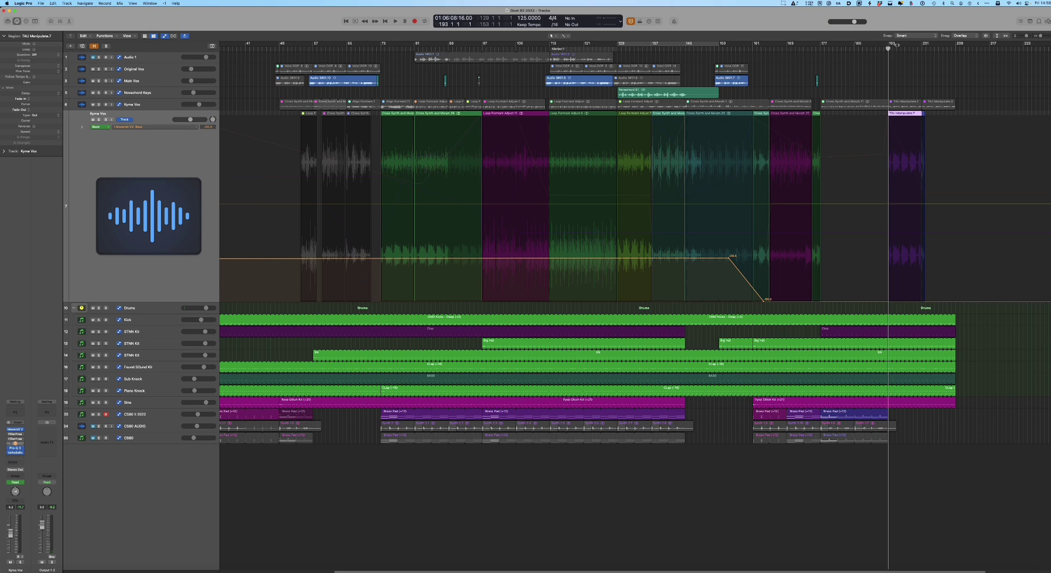
pyautogui.click(886, 47)
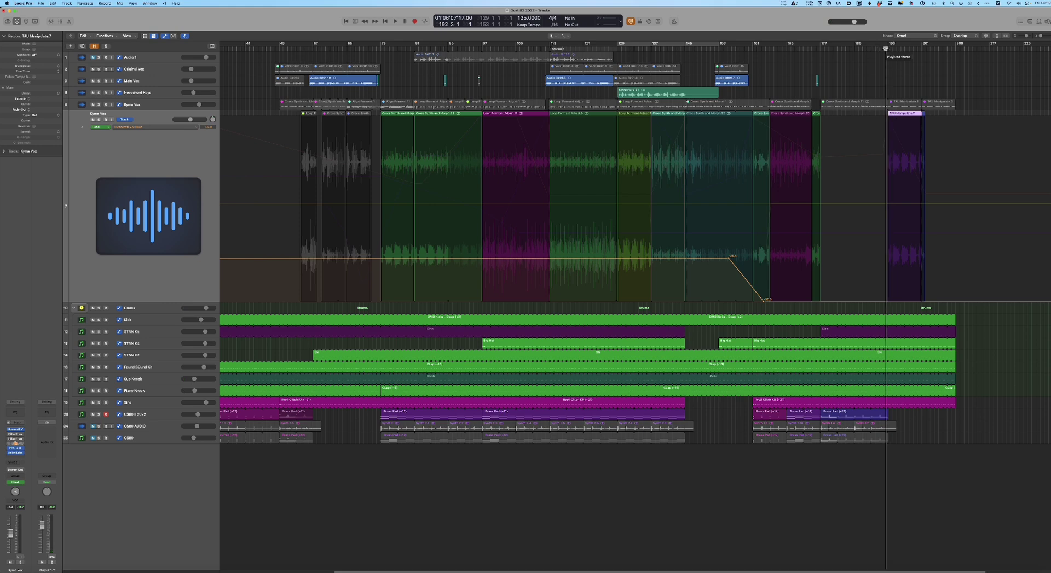
pyautogui.press('space')
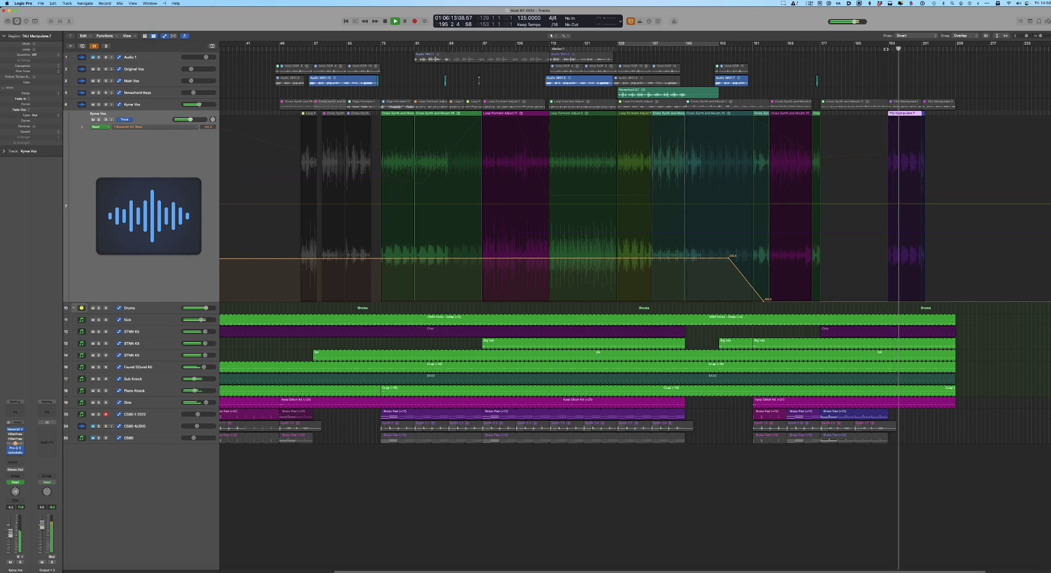
pyautogui.press('space')
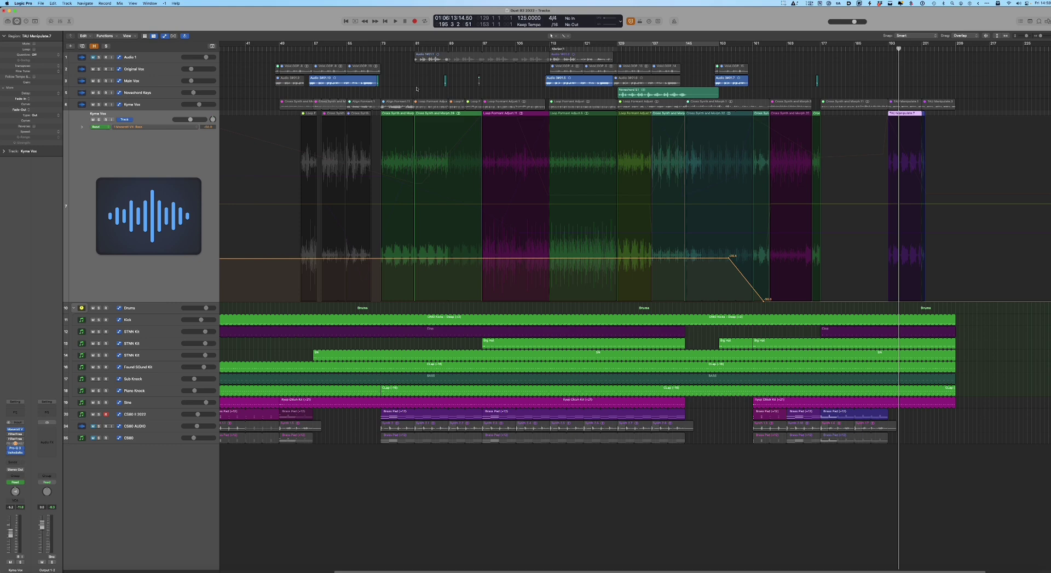
# View the mixer's channel strips below the arrangement, and return to the full track view
pyautogui.press('x')
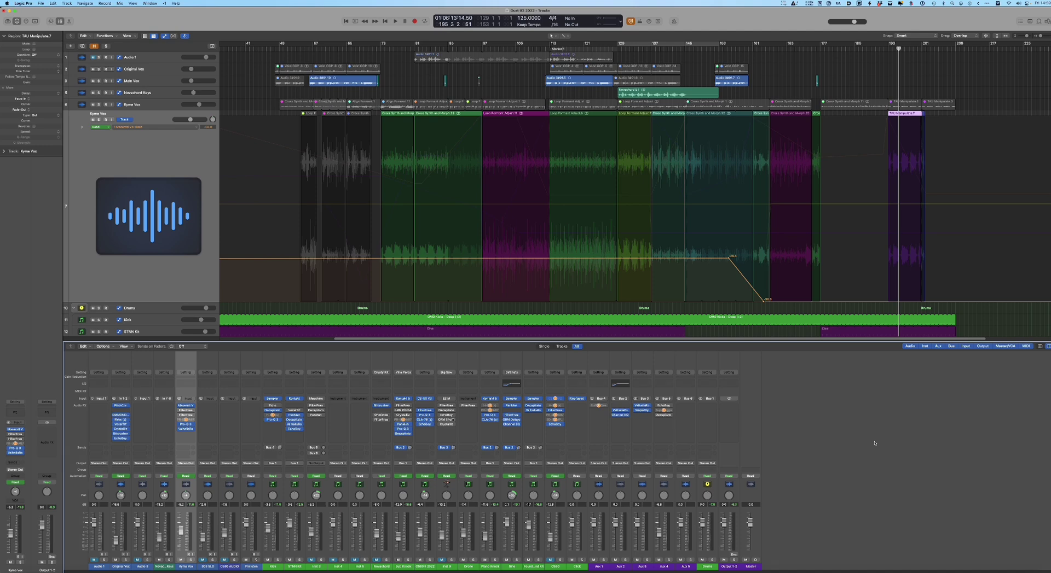
pyautogui.press('e')
pyautogui.press('e')
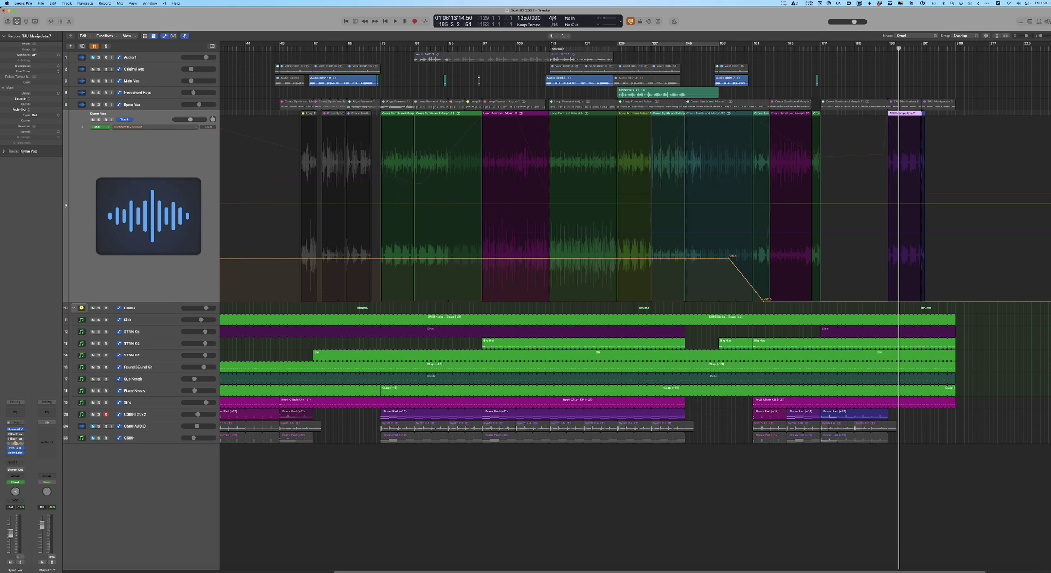
pyautogui.hscroll(-5, 827, 442)
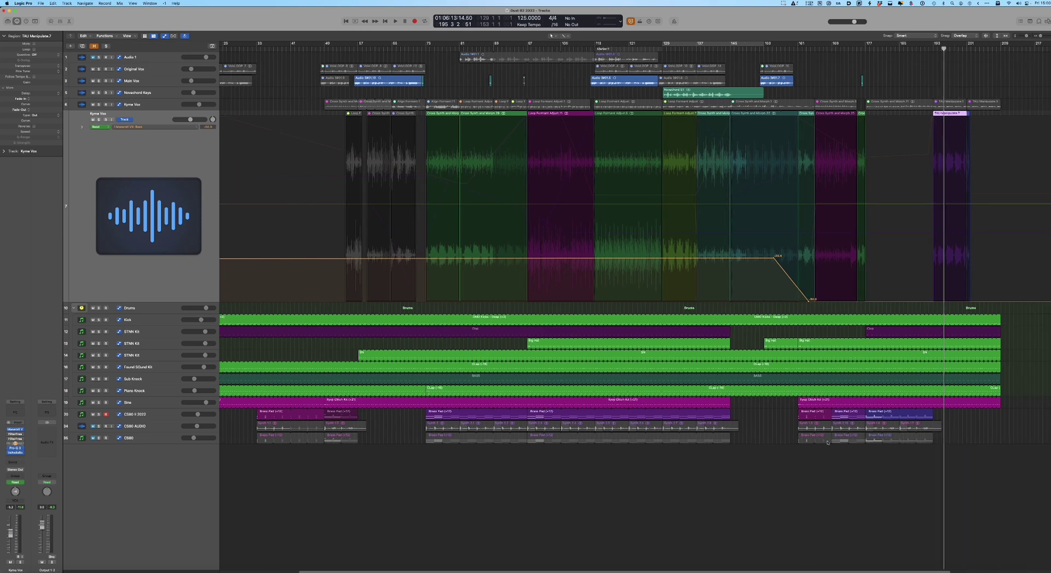